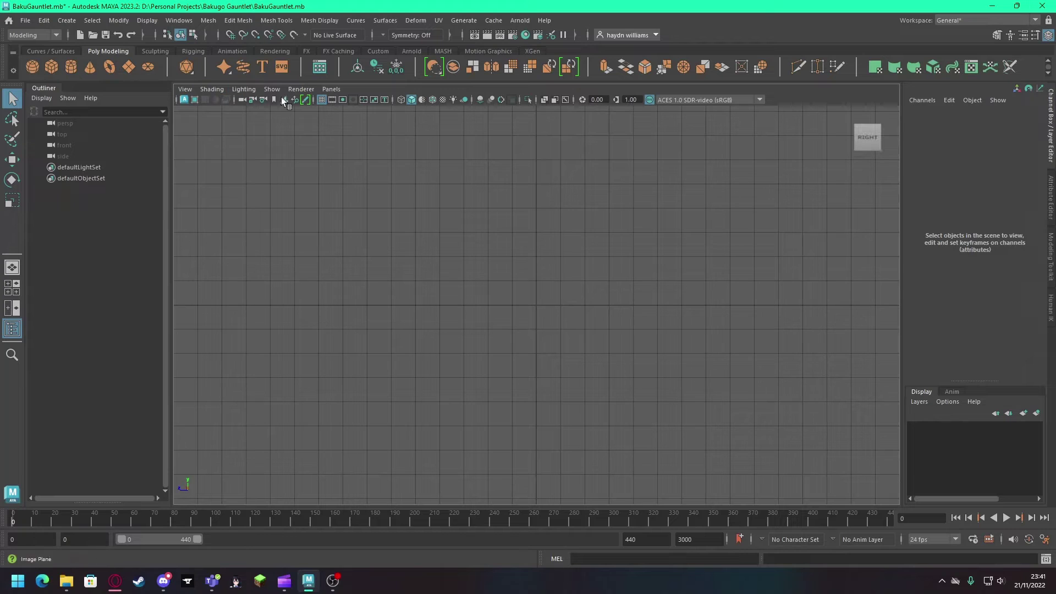
# Step: Import BakuRef.jpg as an image plane in the side view
pyautogui.click(282, 98)
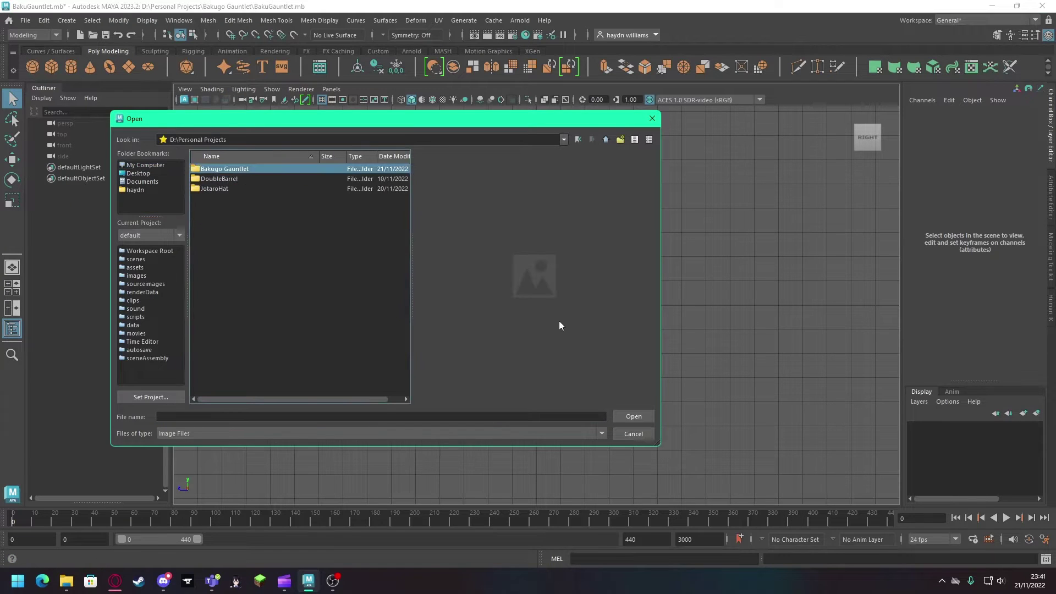
pyautogui.click(217, 179)
pyautogui.click(634, 417)
# Step: Tilt the reference plane, scale it to 2.48 and reposition it for modeling
pyautogui.press('e')
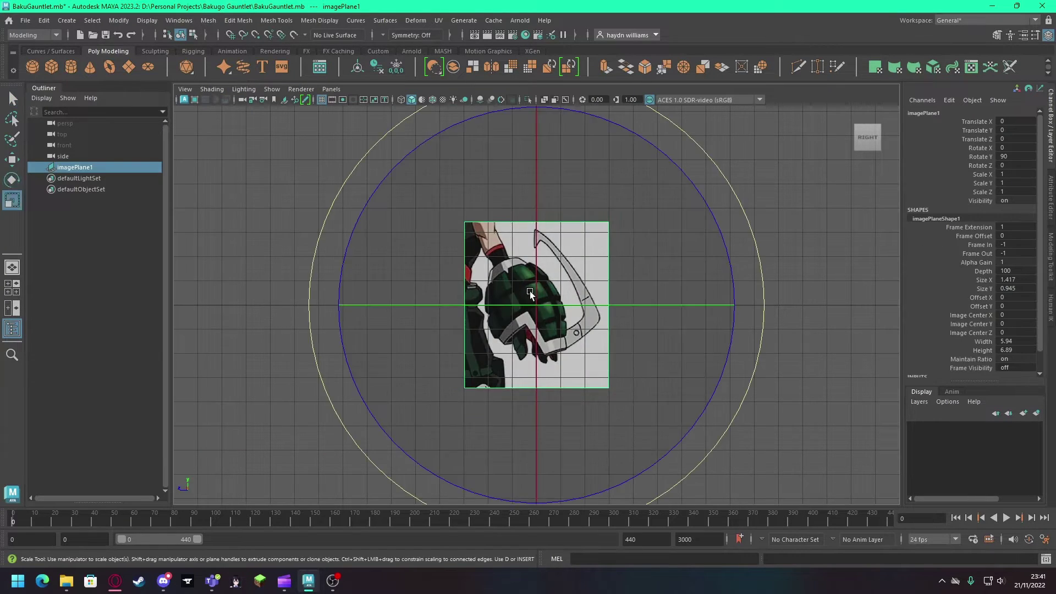
pyautogui.moveTo(731, 264); pyautogui.dragTo(568, 146)
pyautogui.press('r')
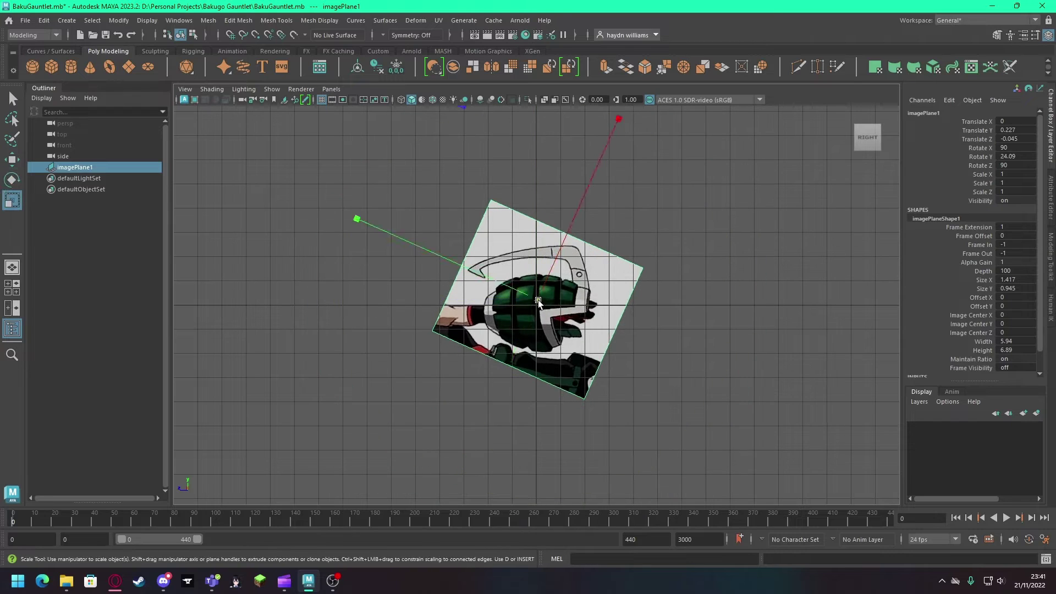
pyautogui.moveTo(537, 299)
pyautogui.mouseDown()
pyautogui.moveTo(759, 226)
pyautogui.moveTo(535, 278)
pyautogui.mouseUp()
pyautogui.press('w')
pyautogui.press('e')
pyautogui.press('w')
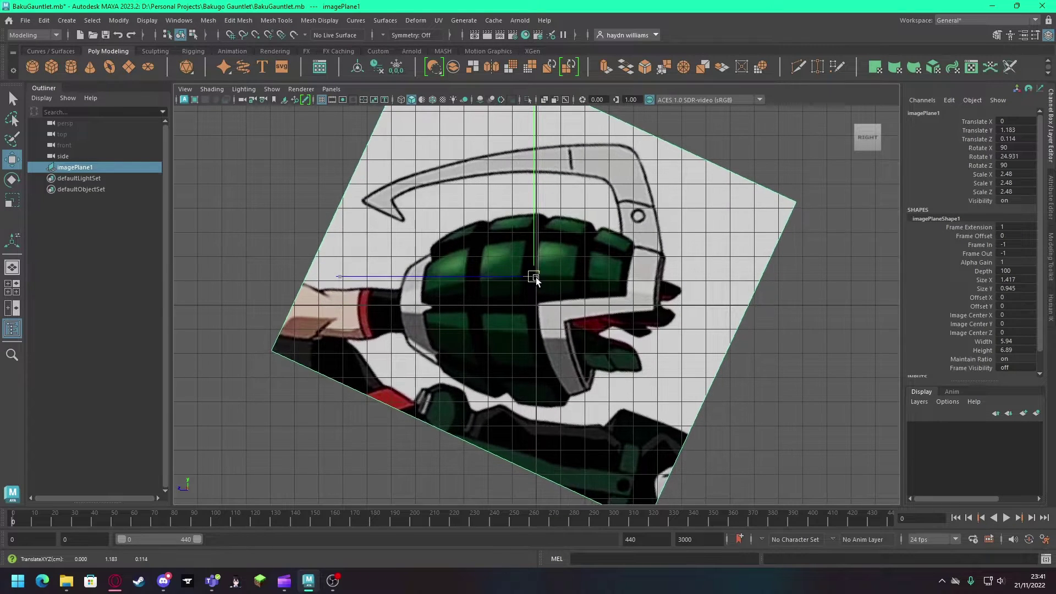
pyautogui.press('space')
pyautogui.press('space')
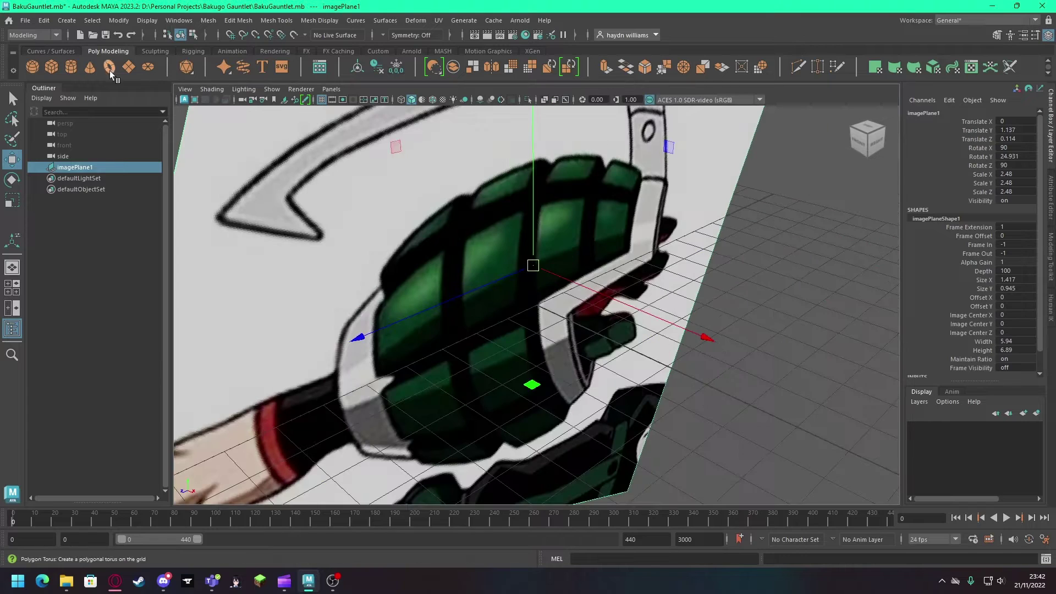
# Step: Create a polygon cylinder with Rotate X 90 and 8 axis subdivisions
pyautogui.click(71, 67)
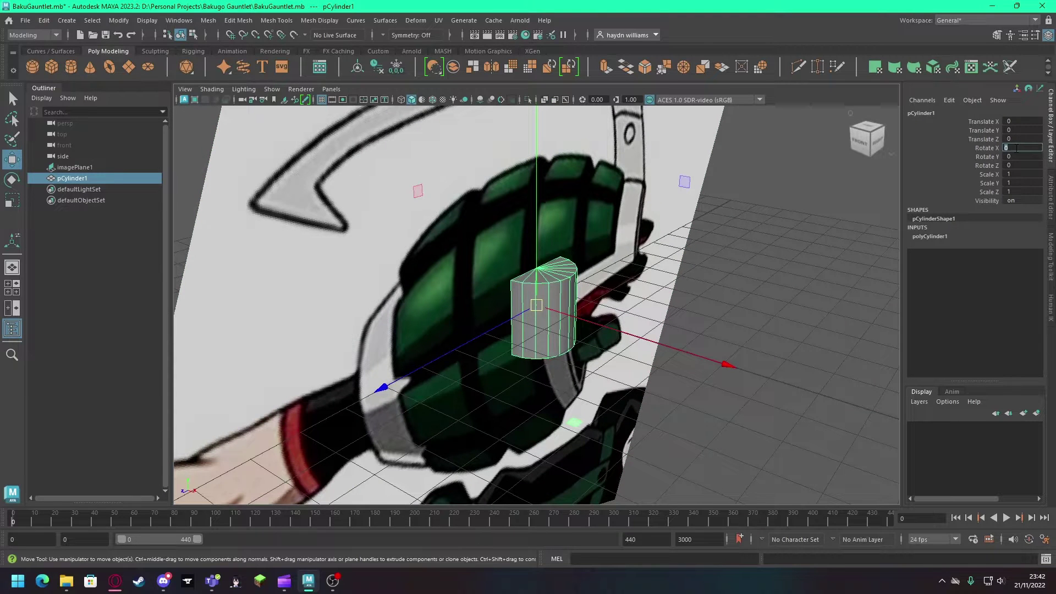
pyautogui.write('90')
pyautogui.press('Return')
pyautogui.moveTo(570, 317)
pyautogui.mouseDown()
pyautogui.moveTo(770, 380)
pyautogui.moveTo(750, 368)
pyautogui.mouseUp()
pyautogui.press('r')
pyautogui.click(939, 238)
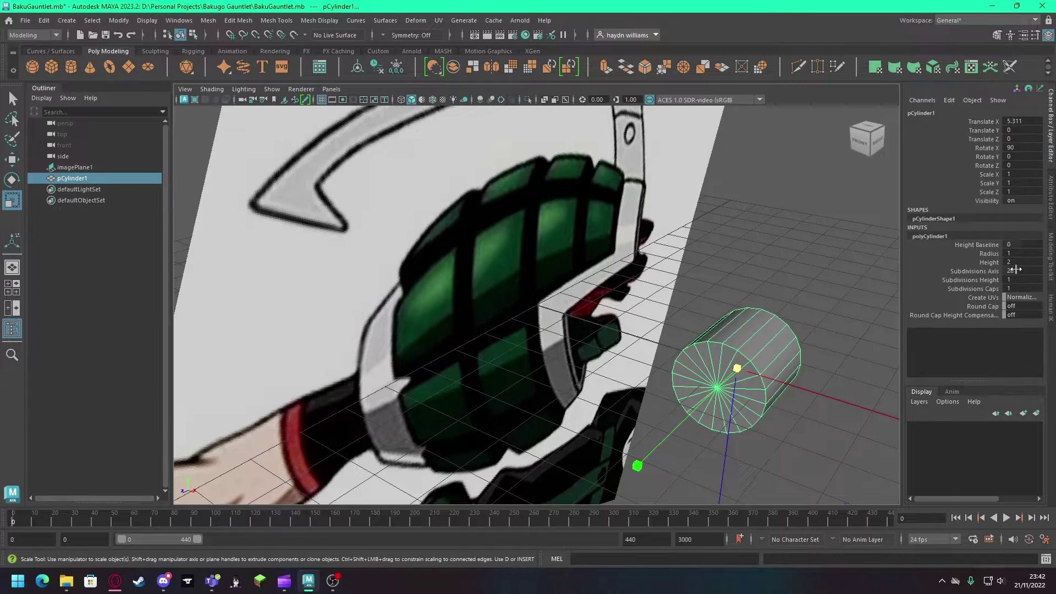
pyautogui.write('8')
pyautogui.press('Return')
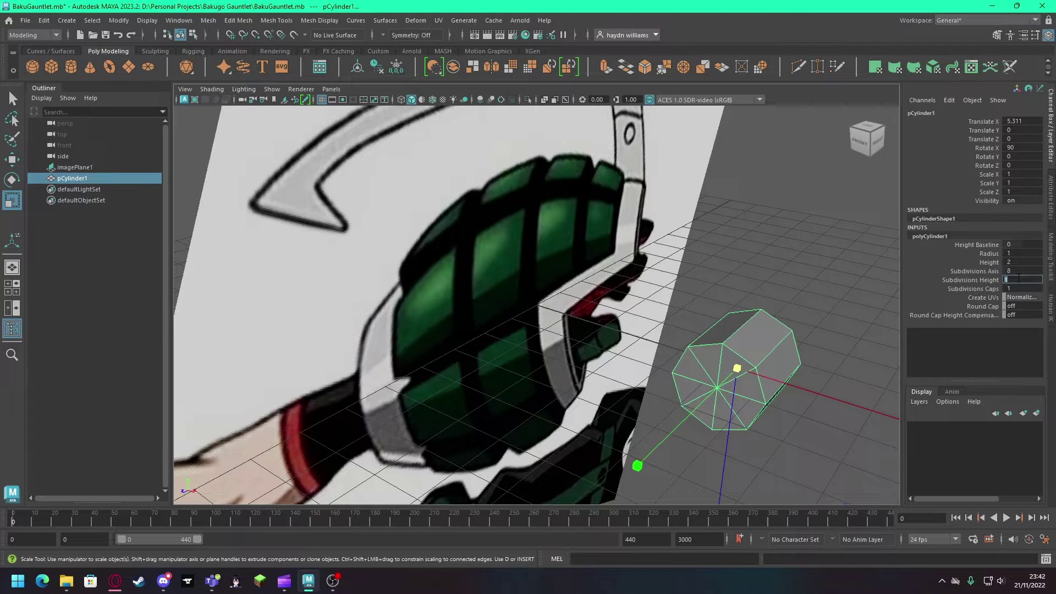
pyautogui.write('6')
# Step: Scale the cylinder to about 2.868 × 5.644 × 3.135 to cover the reference gauntlet
pyautogui.moveTo(767, 325); pyautogui.dragTo(701, 347)
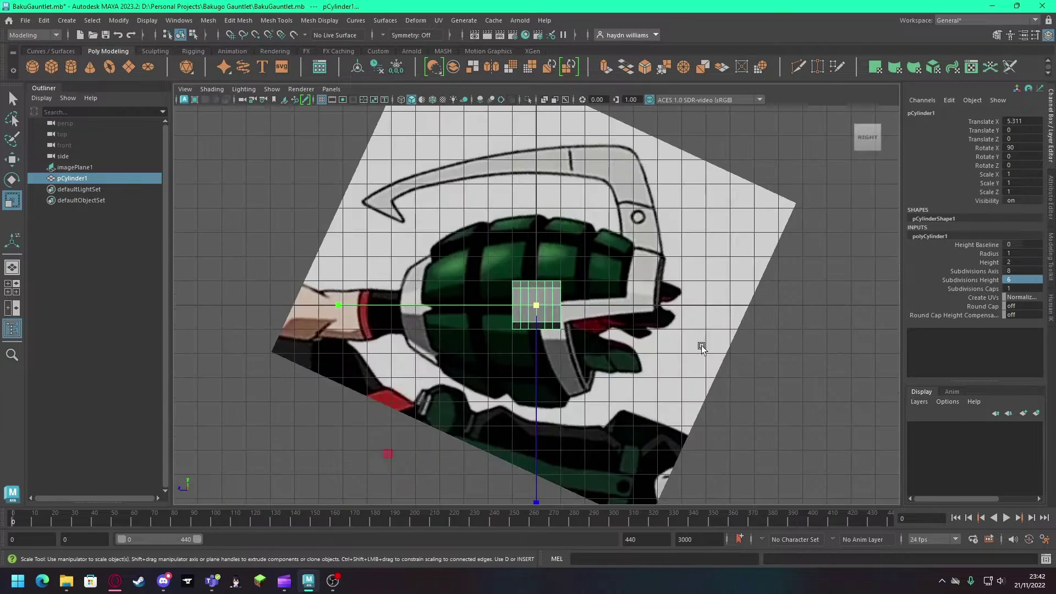
pyautogui.moveTo(449, 305)
pyautogui.mouseDown()
pyautogui.moveTo(219, 313)
pyautogui.moveTo(233, 318)
pyautogui.mouseUp()
pyautogui.press('e')
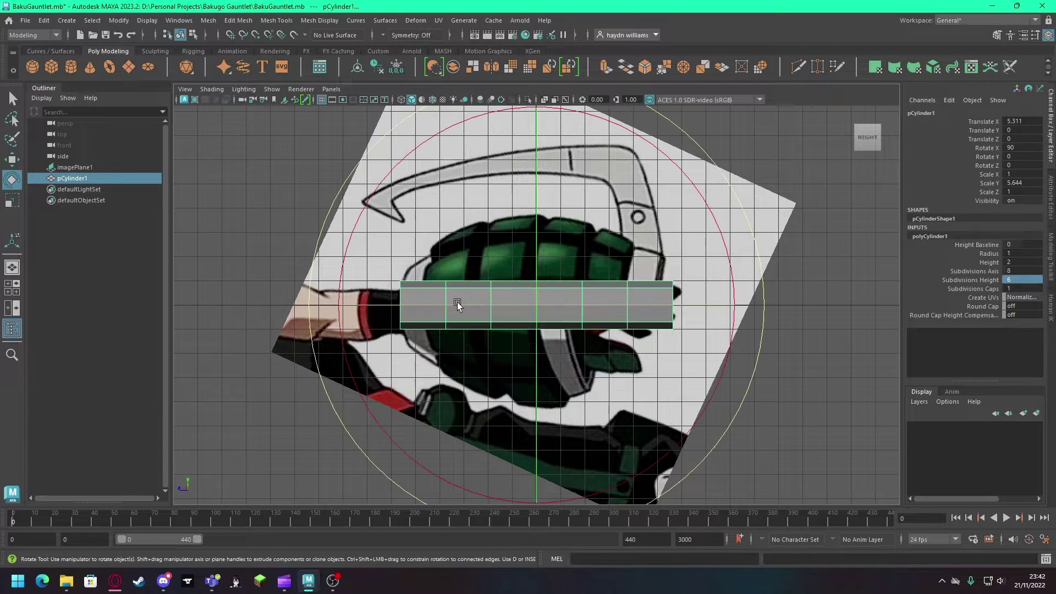
pyautogui.moveTo(457, 305)
pyautogui.keyDown('alt'); pyautogui.mouseDown()
pyautogui.moveTo(755, 349)
pyautogui.moveTo(648, 443)
pyautogui.moveTo(947, 543)
pyautogui.moveTo(672, 436)
pyautogui.moveTo(730, 471)
pyautogui.moveTo(695, 429)
pyautogui.mouseUp(); pyautogui.keyUp('alt')
pyautogui.press('r')
pyautogui.press('space')
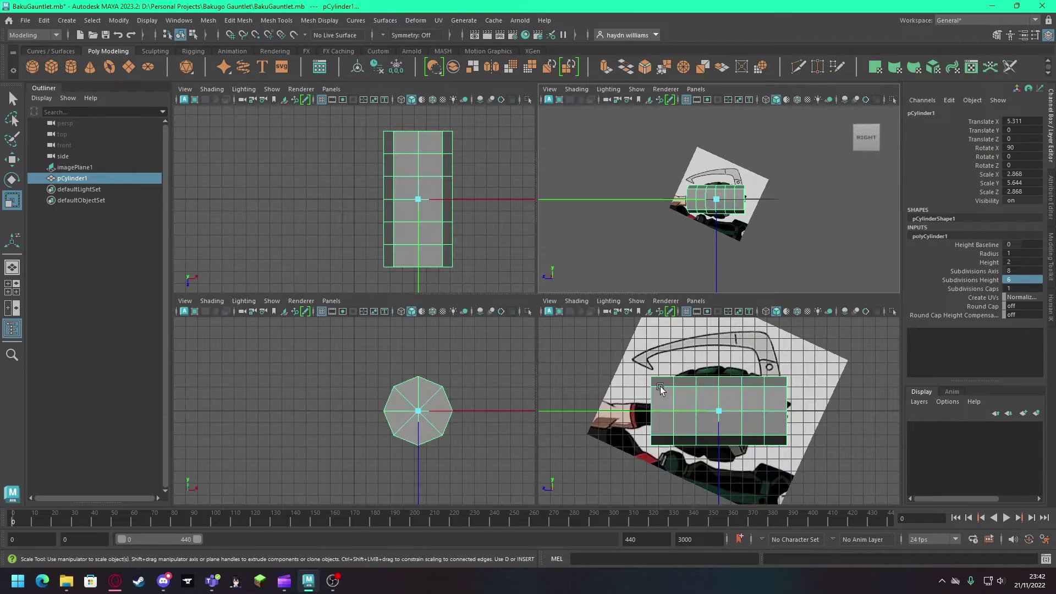
pyautogui.moveTo(686, 219)
pyautogui.keyDown('alt'); pyautogui.mouseDown()
pyautogui.moveTo(721, 242)
pyautogui.moveTo(722, 264)
pyautogui.mouseUp(); pyautogui.keyUp('alt')
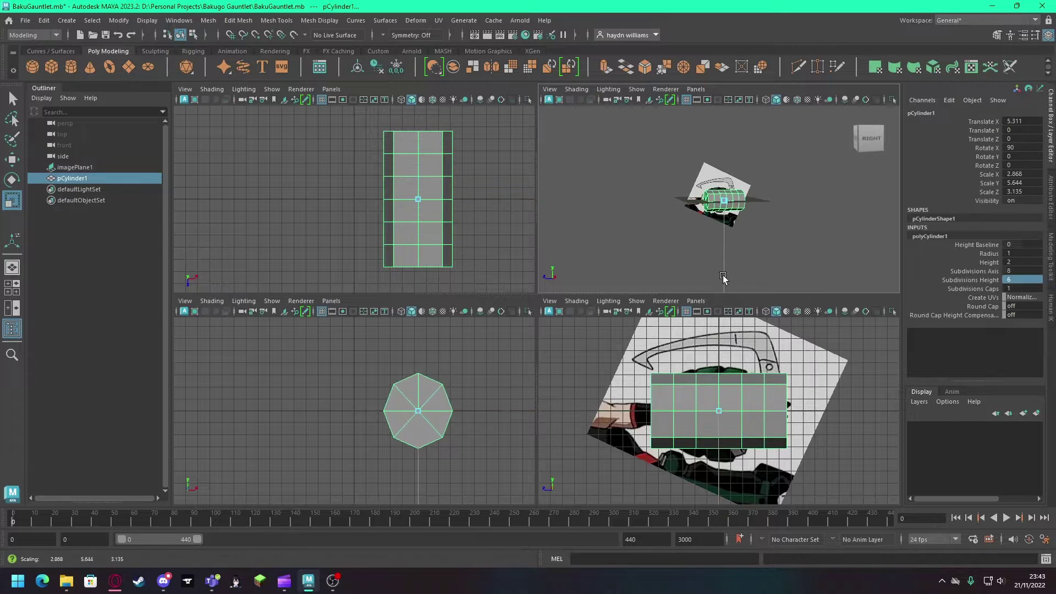
pyautogui.press('space')
pyautogui.click(211, 89)
# Step: Turn on X-Ray shading and select the cylinder's end cap faces
pyautogui.click(285, 216)
pyautogui.scroll(3, 330, 209)
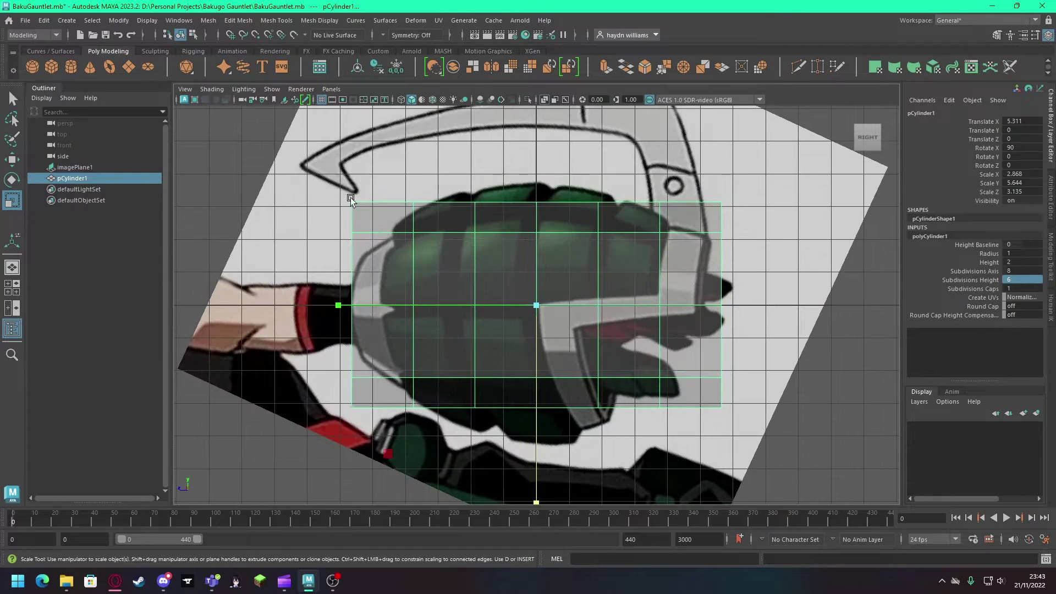
pyautogui.click(1046, 186)
pyautogui.click(1050, 256)
pyautogui.click(972, 106)
pyautogui.moveTo(660, 248)
pyautogui.keyDown('alt'); pyautogui.mouseDown()
pyautogui.moveTo(731, 220)
pyautogui.moveTo(568, 348)
pyautogui.mouseUp(); pyautogui.keyUp('alt')
pyautogui.click(859, 140)
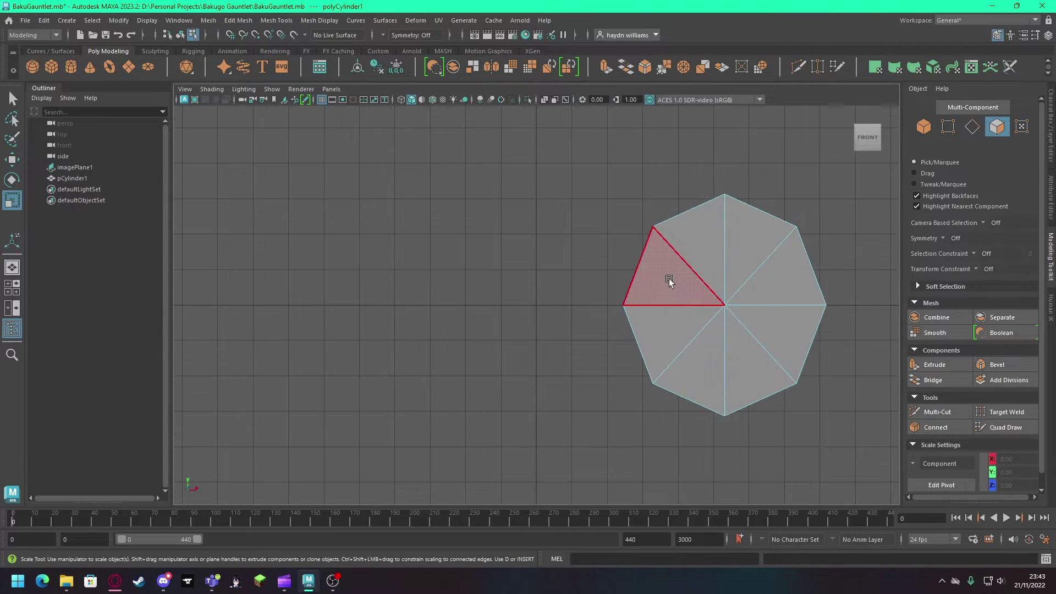
# Step: Extrude both end caps inward twice with World scale settings to form inset rims
pyautogui.doubleClick(687, 290)
pyautogui.press('space')
pyautogui.press('space')
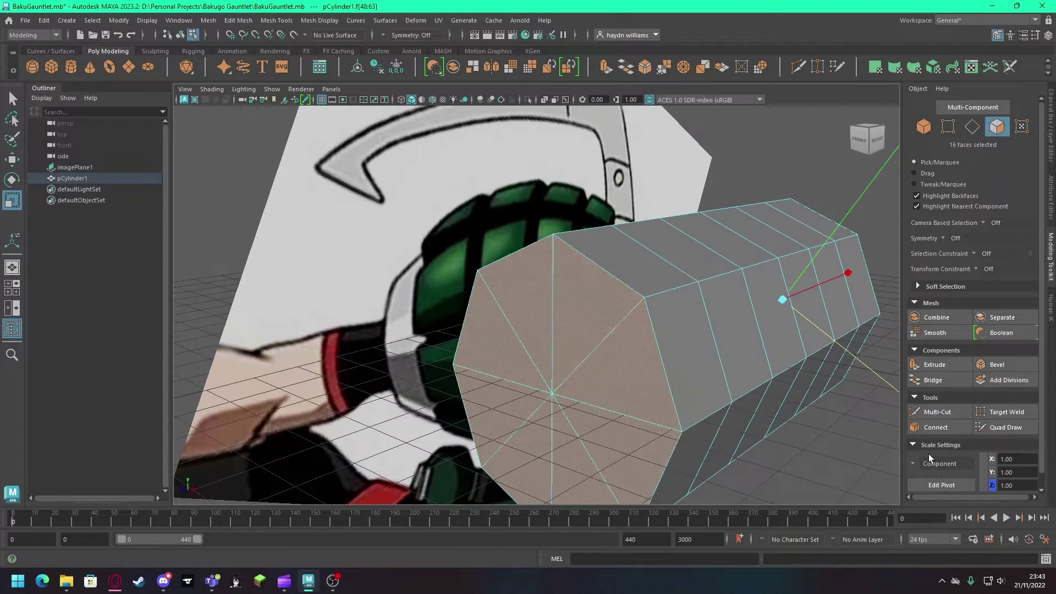
pyautogui.click(913, 464)
pyautogui.click(934, 475)
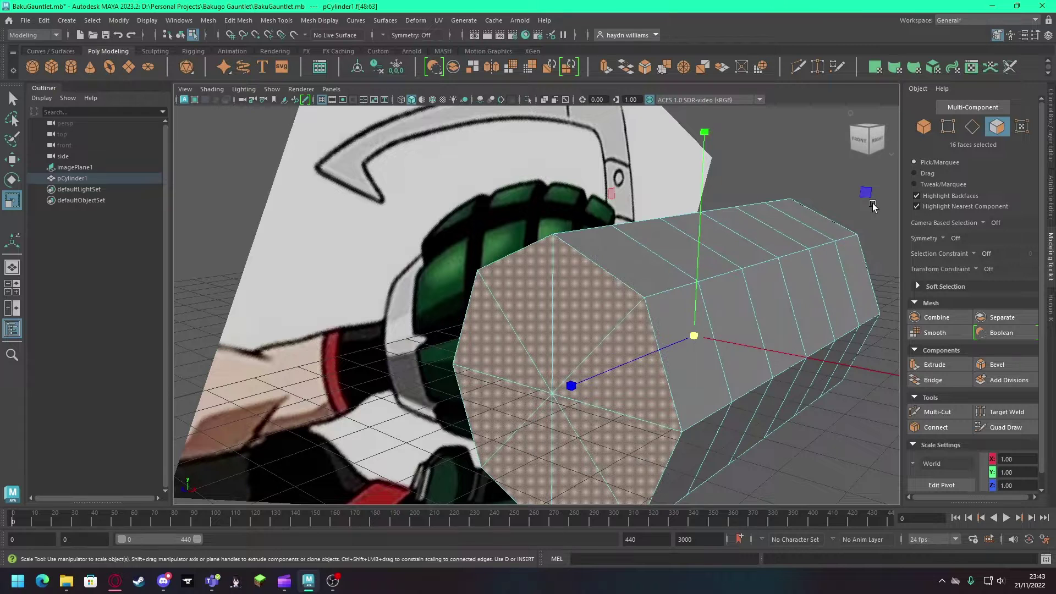
pyautogui.keyDown('shift'); pyautogui.moveTo(873, 206); pyautogui.dragTo(852, 210); pyautogui.keyUp('shift')
pyautogui.keyDown('shift'); pyautogui.moveTo(675, 351); pyautogui.dragTo(688, 344); pyautogui.keyUp('shift')
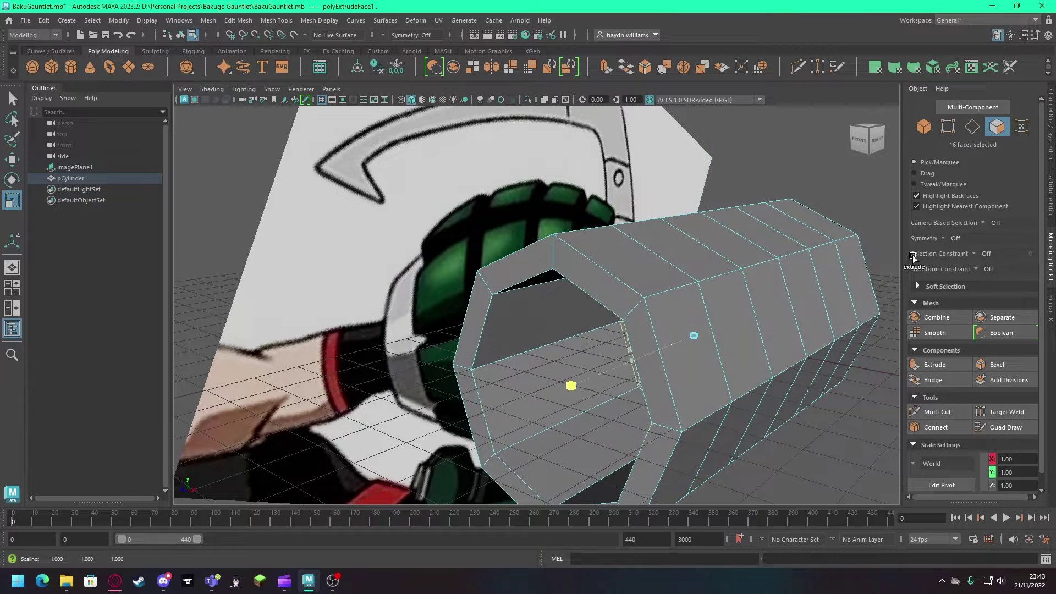
# Step: Merge the caps' inner vertices and pull a vertex along X
pyautogui.press('space')
pyautogui.press('space')
pyautogui.click(948, 127)
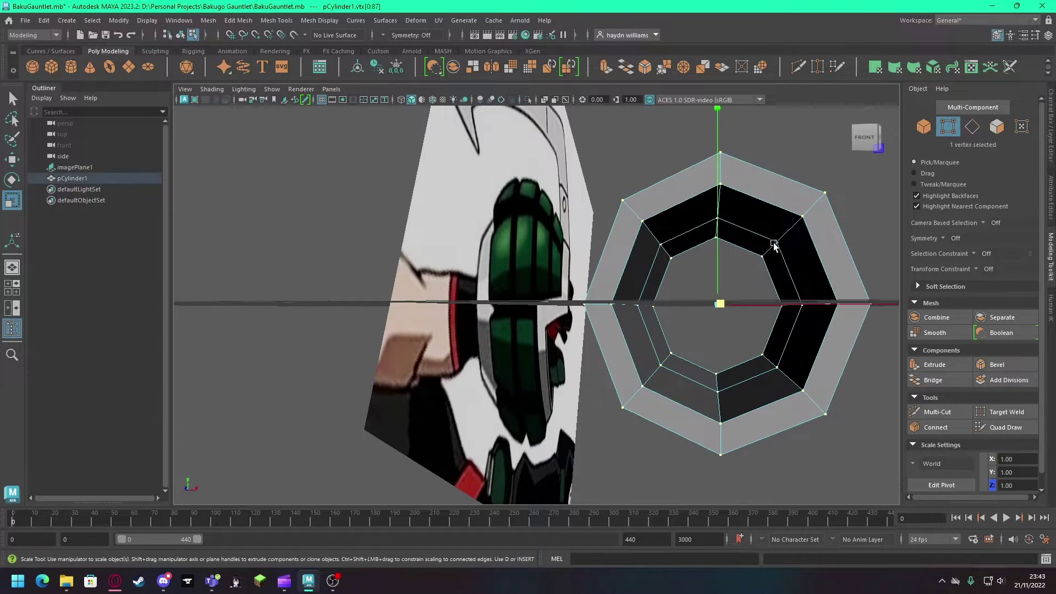
pyautogui.keyDown('shift'); pyautogui.rightClick(634, 303); pyautogui.keyUp('shift')
pyautogui.click(634, 273)
pyautogui.press('w')
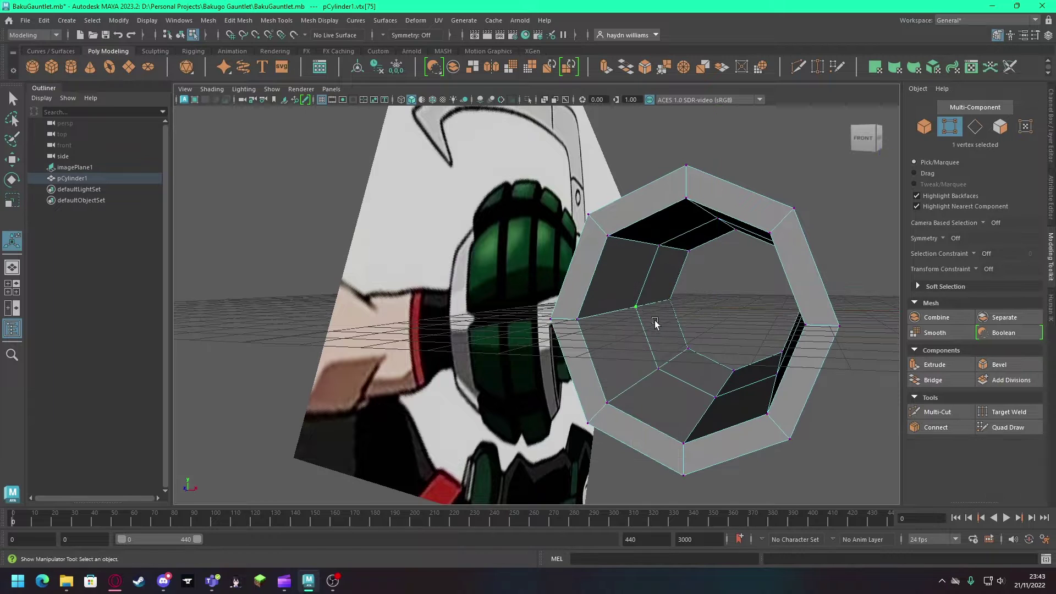
pyautogui.moveTo(655, 319)
pyautogui.mouseDown()
pyautogui.moveTo(609, 313)
pyautogui.moveTo(669, 313)
pyautogui.mouseUp()
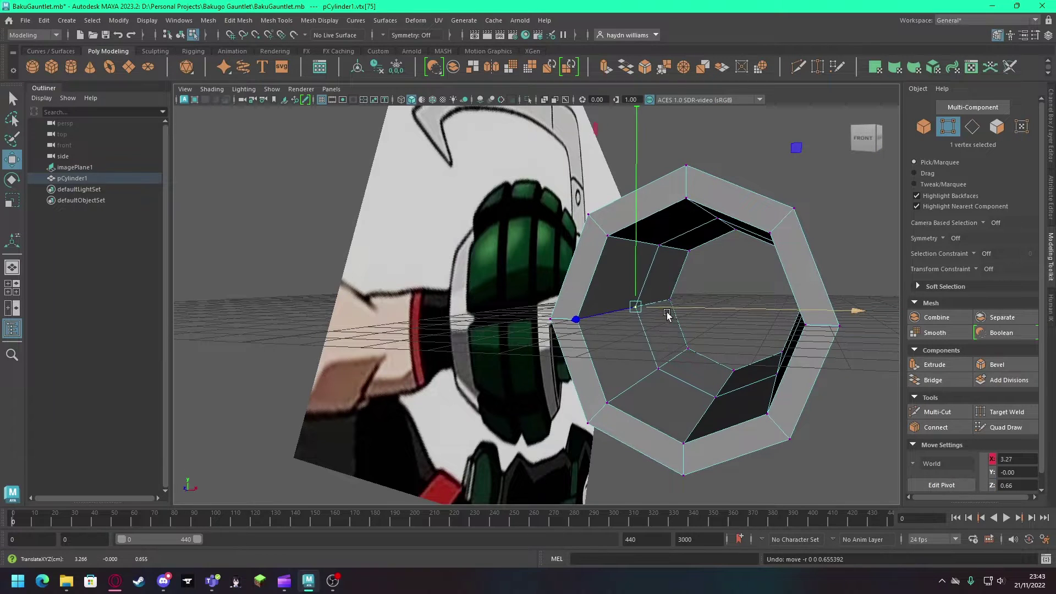
pyautogui.press('space')
pyautogui.press('space')
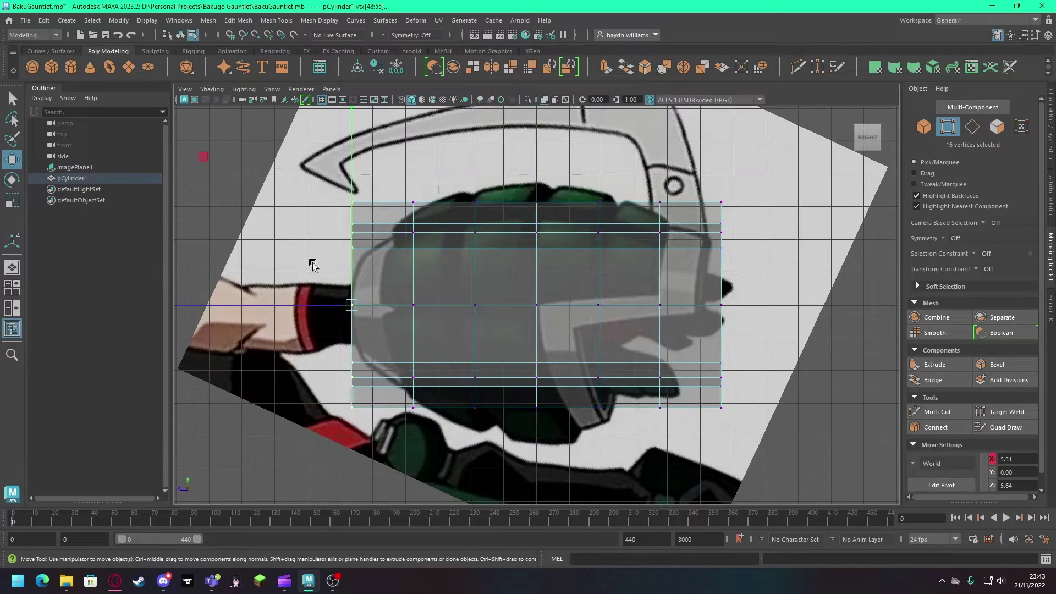
# Step: Taper the front vertex columns inward to follow the reference gauntlet's profile
pyautogui.moveTo(353, 311); pyautogui.dragTo(284, 373)
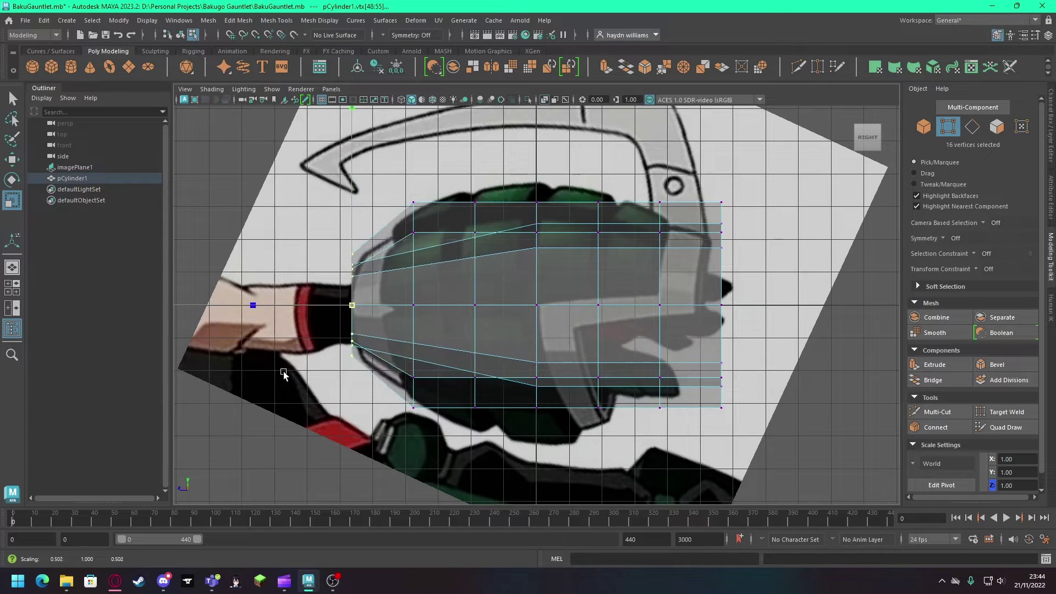
pyautogui.moveTo(353, 305); pyautogui.dragTo(398, 317)
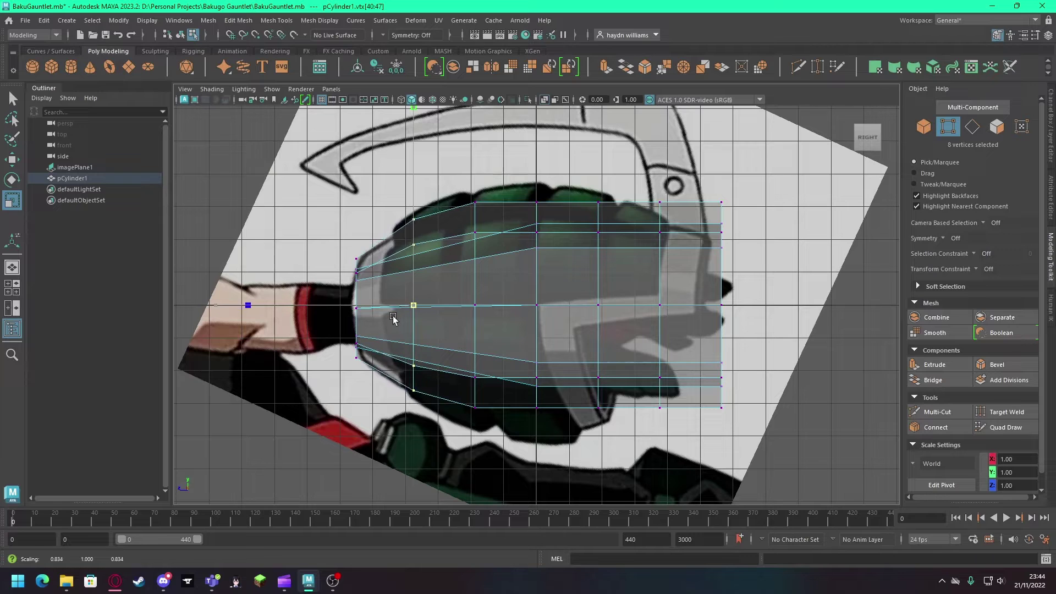
pyautogui.moveTo(502, 444); pyautogui.dragTo(502, 443)
pyautogui.moveTo(474, 303); pyautogui.dragTo(475, 306)
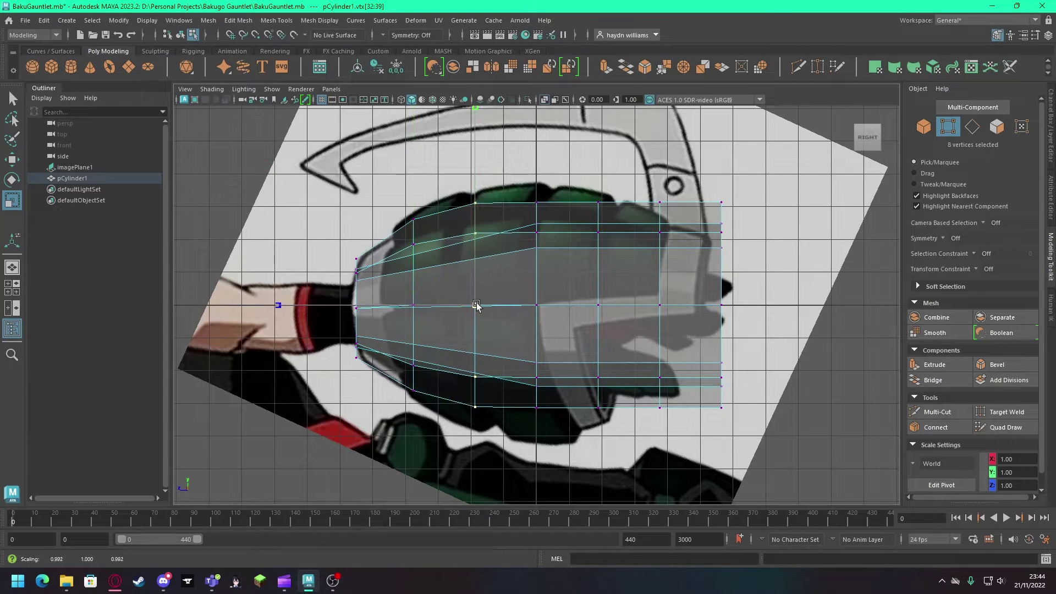
pyautogui.moveTo(599, 306); pyautogui.dragTo(593, 302)
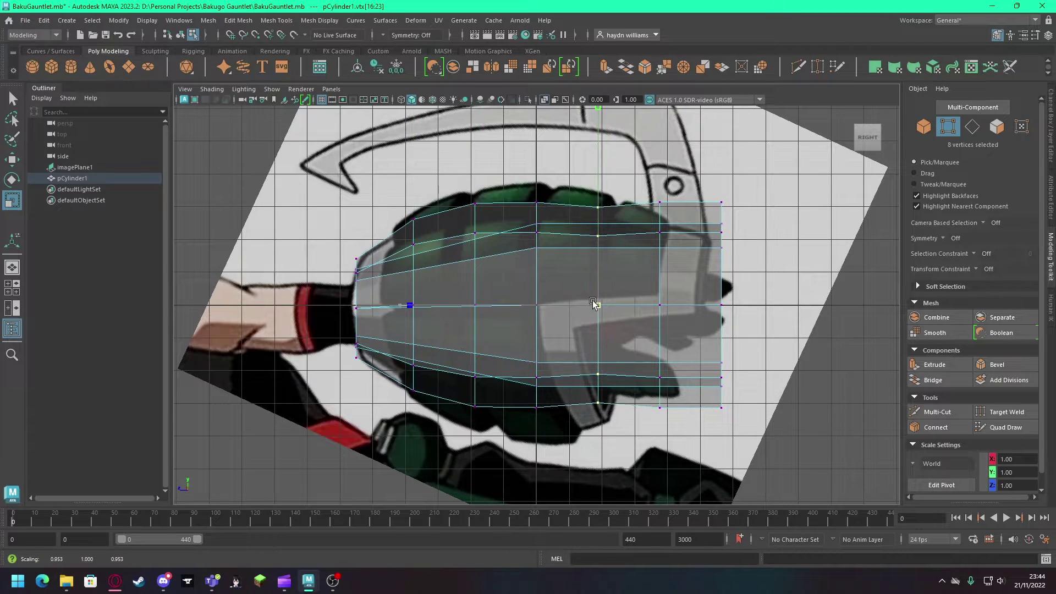
pyautogui.moveTo(536, 354); pyautogui.dragTo(535, 362)
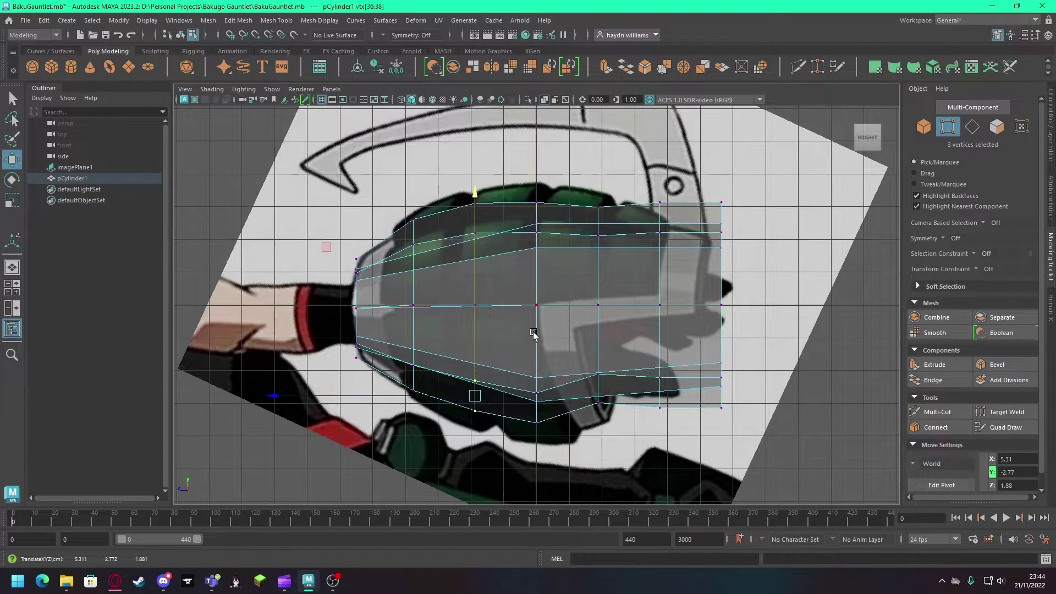
# Step: Select the 12 upper-rear faces of pCylinder1 in the side view
pyautogui.moveTo(723, 331)
pyautogui.keyDown('alt'); pyautogui.mouseDown()
pyautogui.moveTo(710, 259)
pyautogui.moveTo(738, 323)
pyautogui.moveTo(669, 330)
pyautogui.mouseUp(); pyautogui.keyUp('alt')
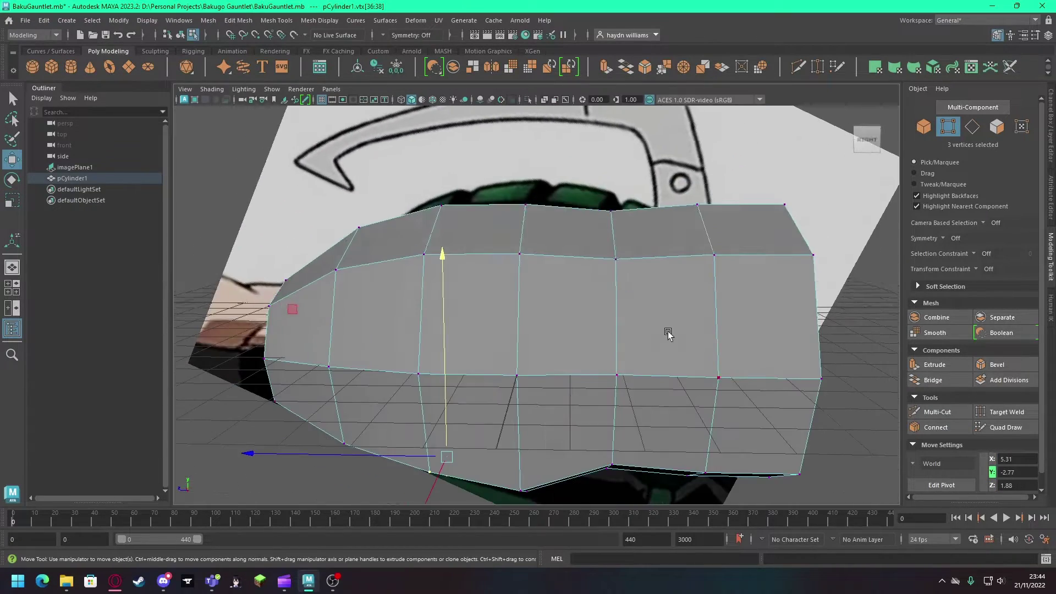
pyautogui.press('space')
pyautogui.press('space')
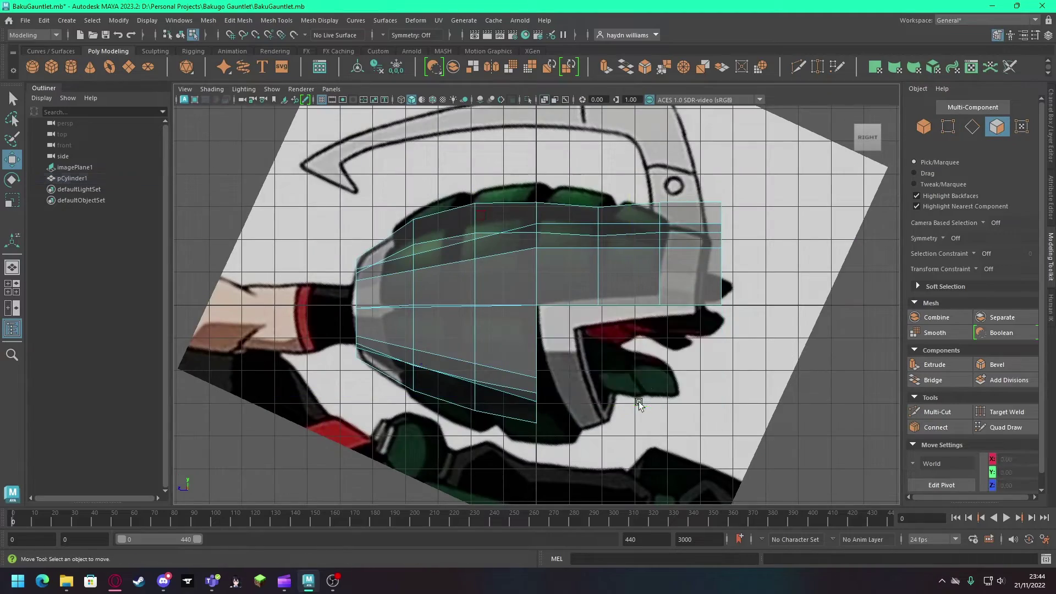
pyautogui.press('space')
pyautogui.press('space')
pyautogui.moveTo(781, 282)
pyautogui.keyDown('alt'); pyautogui.mouseDown()
pyautogui.moveTo(691, 275)
pyautogui.moveTo(764, 277)
pyautogui.mouseUp(); pyautogui.keyUp('alt')
pyautogui.press('space')
pyautogui.press('space')
pyautogui.moveTo(694, 183); pyautogui.dragTo(539, 308)
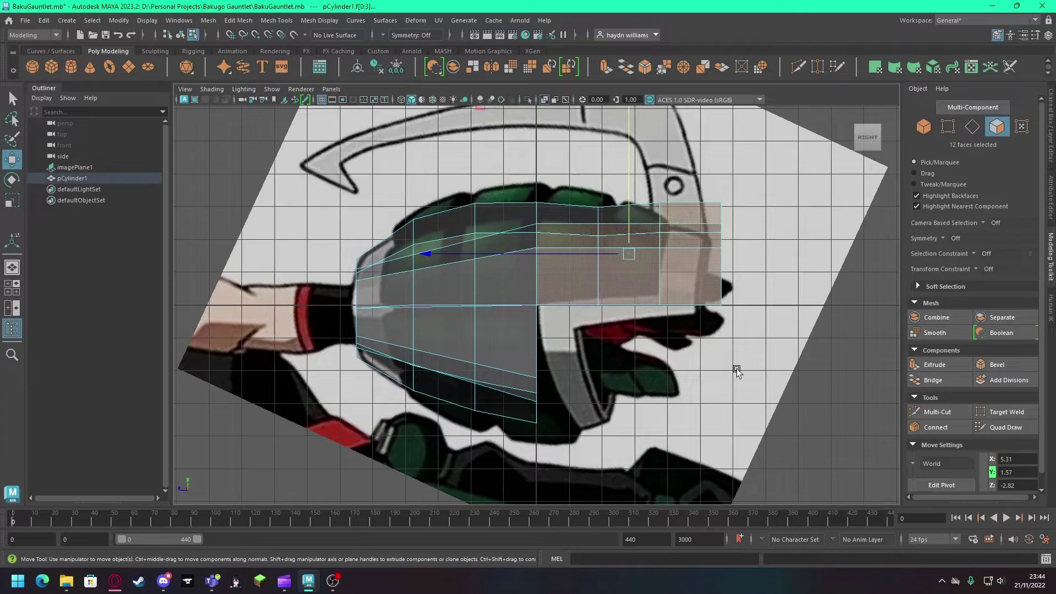
# Step: Cut new edge loops near the shell's end with Multi-Cut, checking the back view
pyautogui.click(770, 163)
pyautogui.click(937, 411)
pyautogui.press('space')
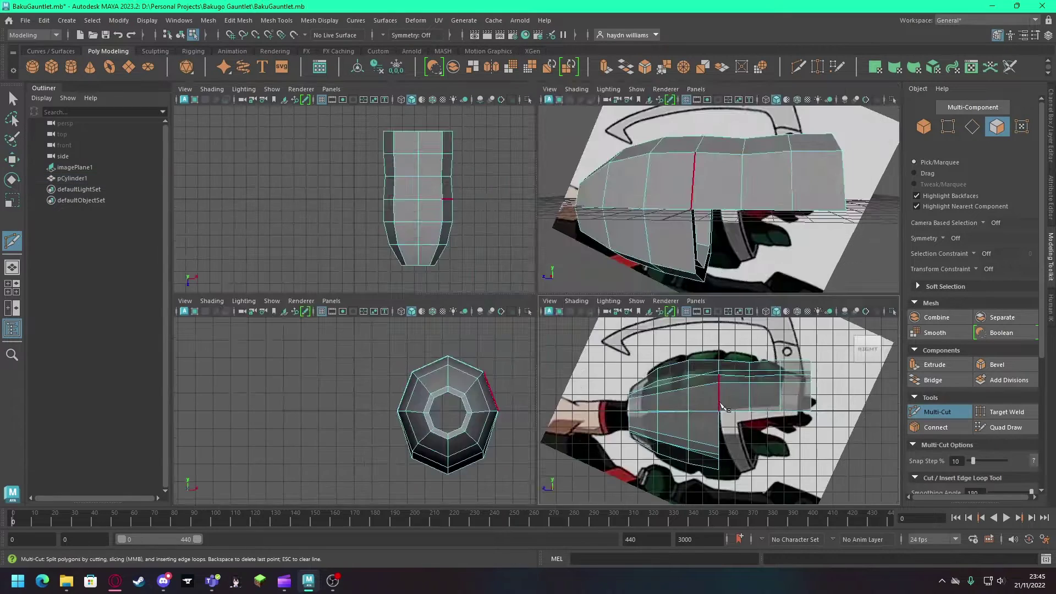
pyautogui.press('space')
pyautogui.moveTo(749, 242)
pyautogui.keyDown('alt'); pyautogui.mouseDown()
pyautogui.moveTo(667, 210)
pyautogui.moveTo(661, 235)
pyautogui.mouseUp(); pyautogui.keyUp('alt')
pyautogui.press('space')
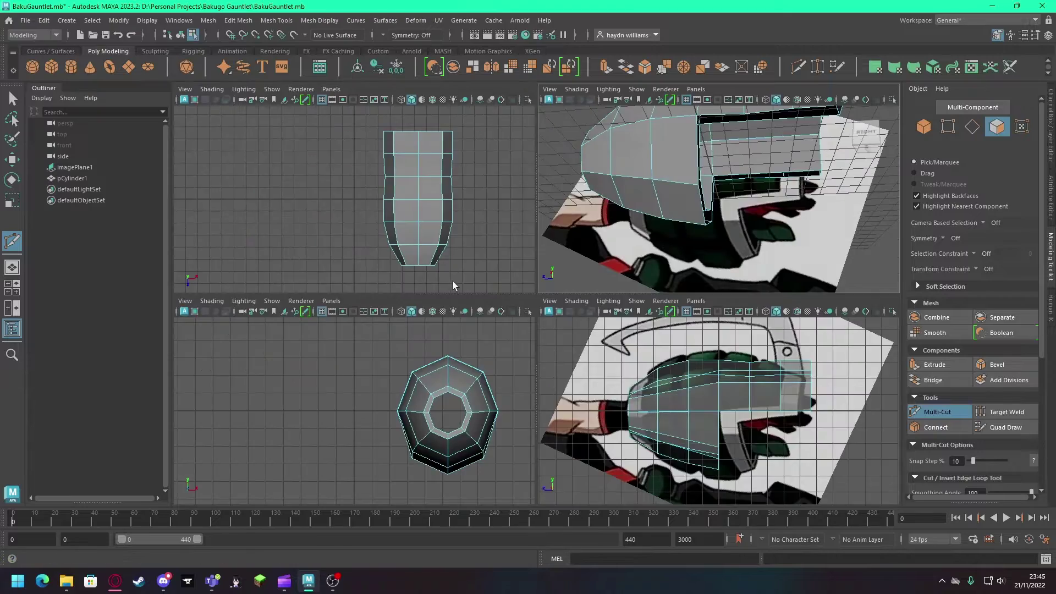
pyautogui.press('space')
pyautogui.keyDown('alt'); pyautogui.moveTo(684, 189); pyautogui.dragTo(585, 244, button='middle'); pyautogui.keyUp('alt')
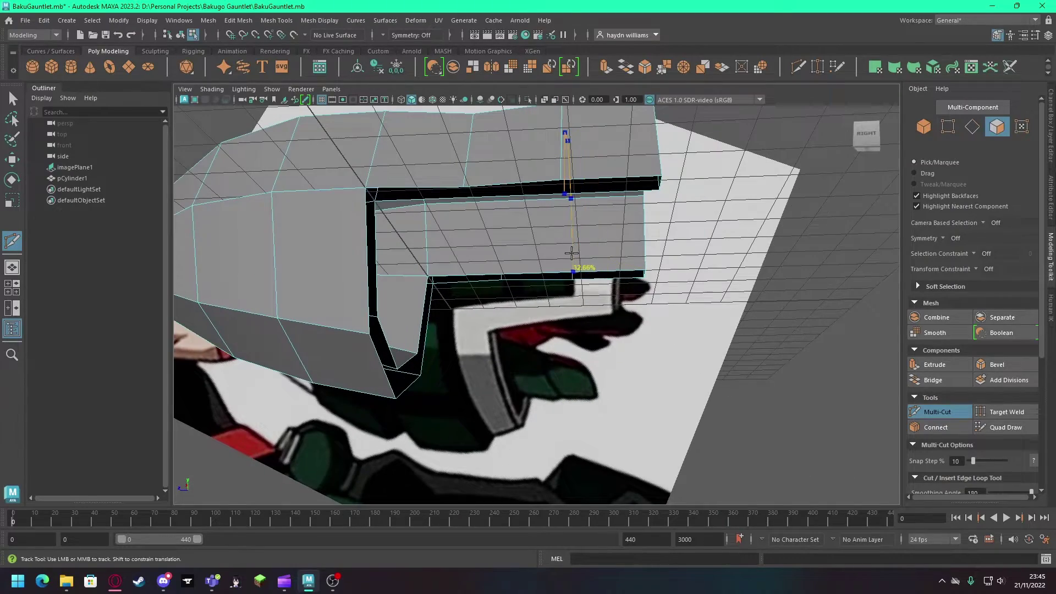
pyautogui.keyDown('alt'); pyautogui.moveTo(598, 254); pyautogui.dragTo(692, 201); pyautogui.keyUp('alt')
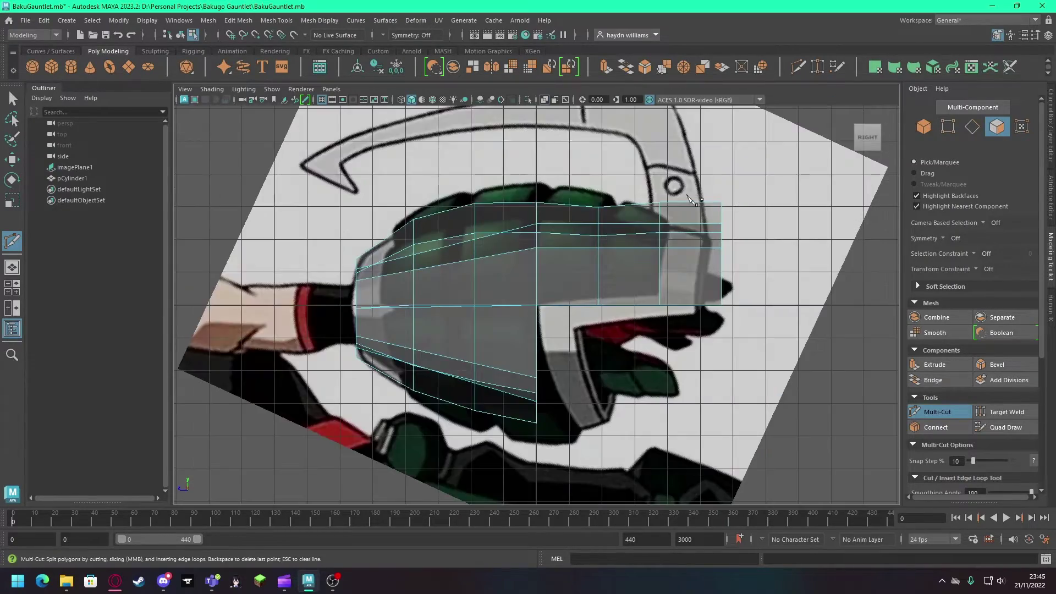
pyautogui.press('q')
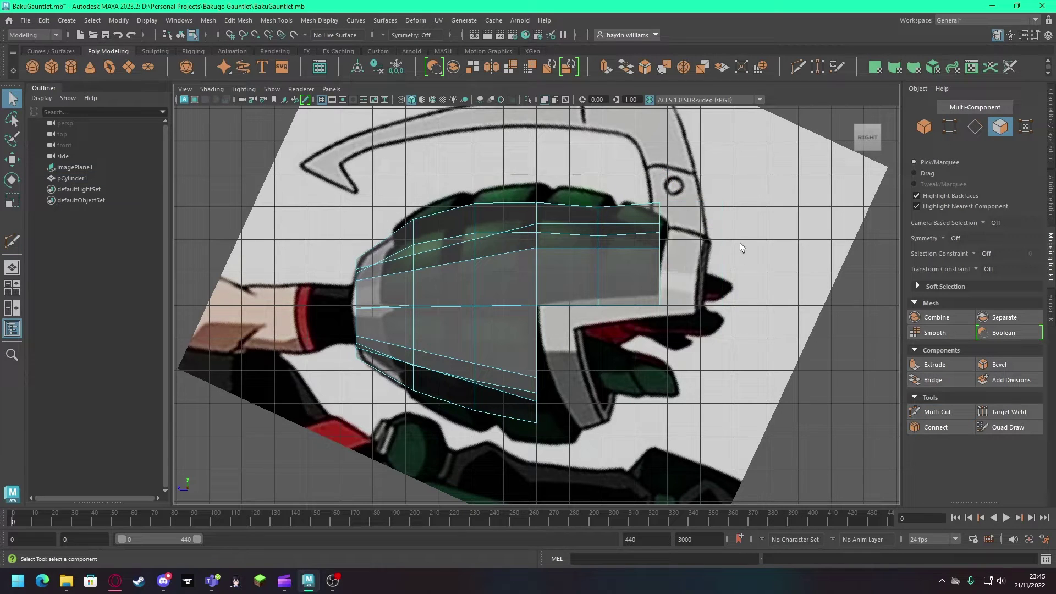
# Step: Select the inner ring of 12 back faces and hide it
pyautogui.keyDown('alt'); pyautogui.moveTo(748, 258); pyautogui.dragTo(376, 291); pyautogui.keyUp('alt')
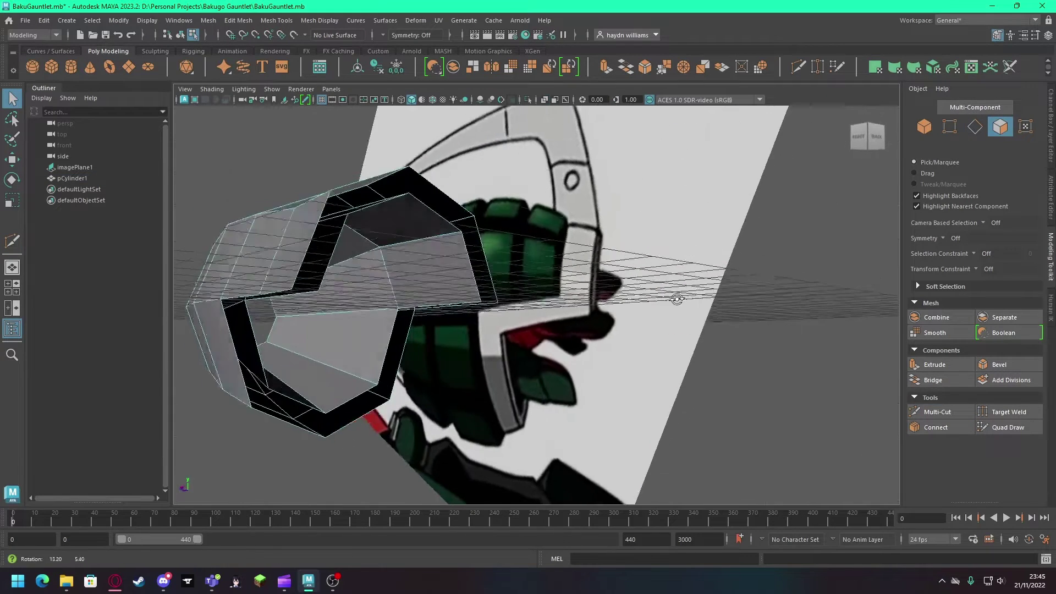
pyautogui.doubleClick(379, 308)
pyautogui.keyDown('alt'); pyautogui.moveTo(352, 362); pyautogui.dragTo(310, 285); pyautogui.keyUp('alt')
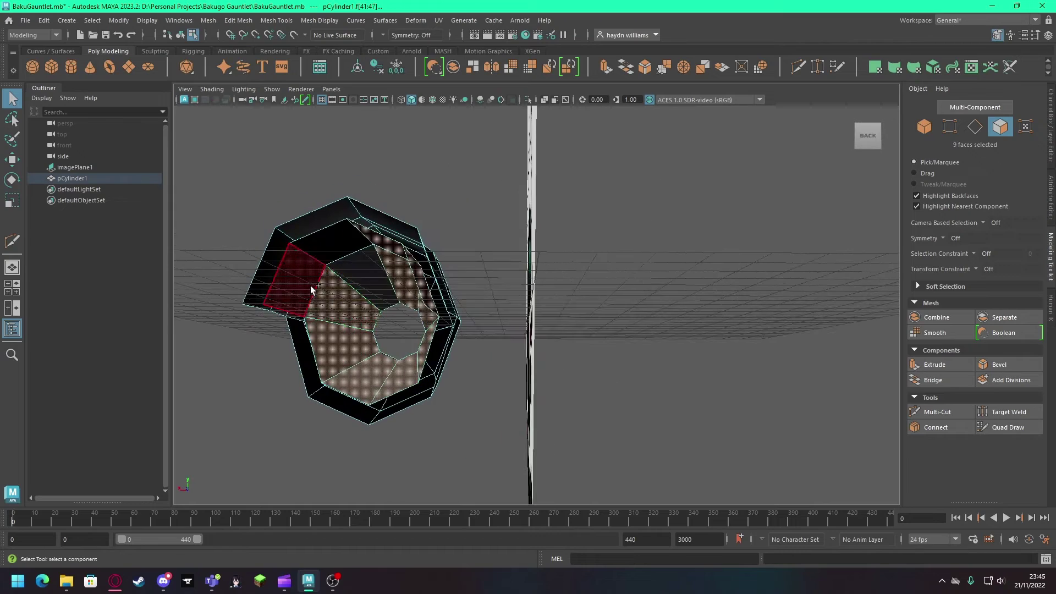
pyautogui.doubleClick(395, 318)
pyautogui.hotkey('ctrl', 'h')
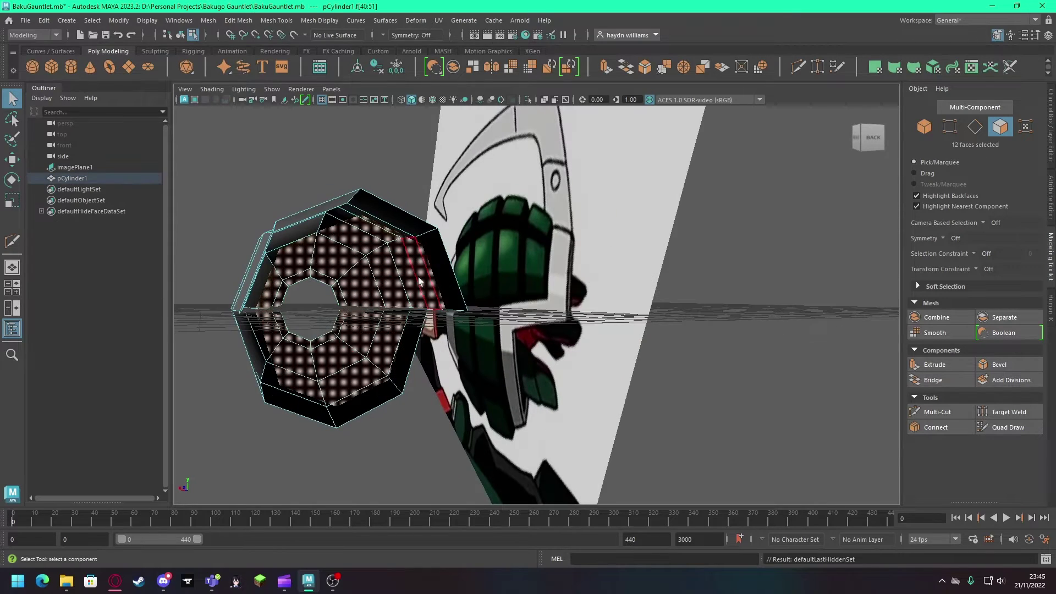
# Step: Scale-extrude an outer shell face outward to start an armour plate
pyautogui.click(432, 297)
pyautogui.moveTo(432, 297)
pyautogui.keyDown('alt'); pyautogui.mouseDown()
pyautogui.moveTo(421, 291)
pyautogui.moveTo(429, 299)
pyautogui.moveTo(433, 283)
pyautogui.moveTo(602, 292)
pyautogui.mouseUp(); pyautogui.keyUp('alt')
pyautogui.press('e')
pyautogui.press('r')
pyautogui.click(147, 21)
pyautogui.click(385, 97)
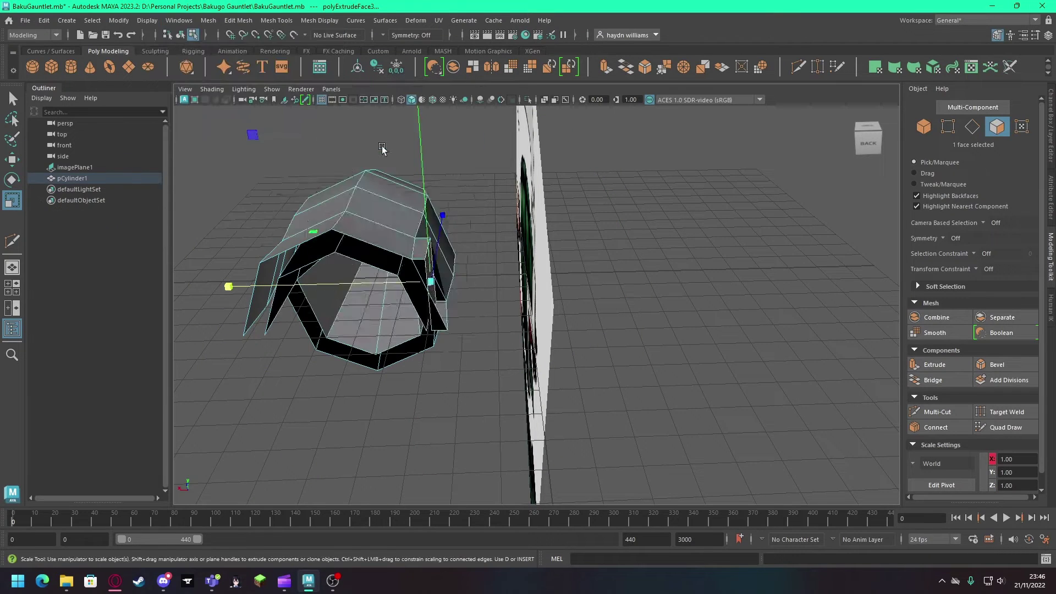
pyautogui.press('space')
pyautogui.moveTo(389, 209)
pyautogui.keyDown('alt'); pyautogui.mouseDown()
pyautogui.moveTo(469, 230)
pyautogui.moveTo(459, 228)
pyautogui.moveTo(429, 282)
pyautogui.mouseUp(); pyautogui.keyUp('alt')
pyautogui.hotkey('ctrl', 'h')
pyautogui.press('w')
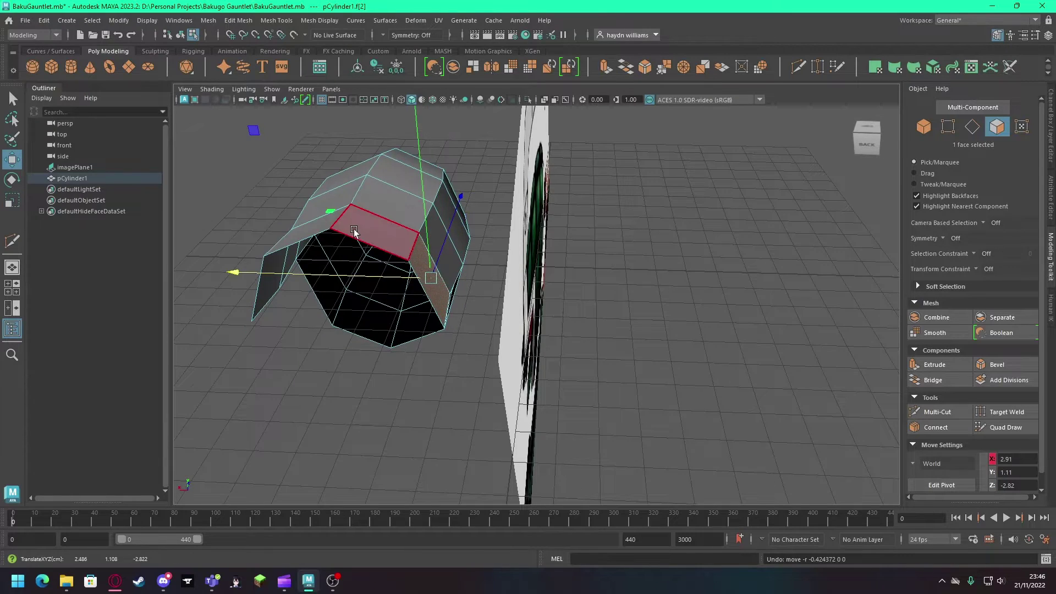
# Step: Select face strips across the top and underside of the shell
pyautogui.doubleClick(405, 212)
pyautogui.press('q')
pyautogui.keyDown('alt'); pyautogui.moveTo(443, 245); pyautogui.dragTo(290, 213); pyautogui.keyUp('alt')
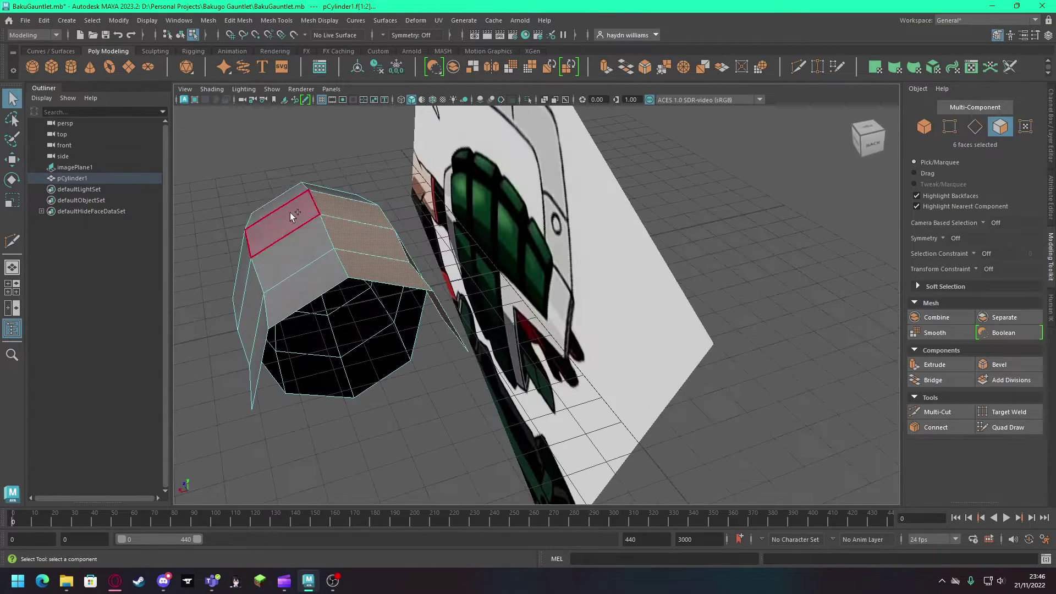
pyautogui.keyDown('shift'); pyautogui.doubleClick(290, 212); pyautogui.keyUp('shift')
pyautogui.scroll(5, 243, 316)
pyautogui.keyDown('alt'); pyautogui.moveTo(370, 365); pyautogui.dragTo(360, 390); pyautogui.keyUp('alt')
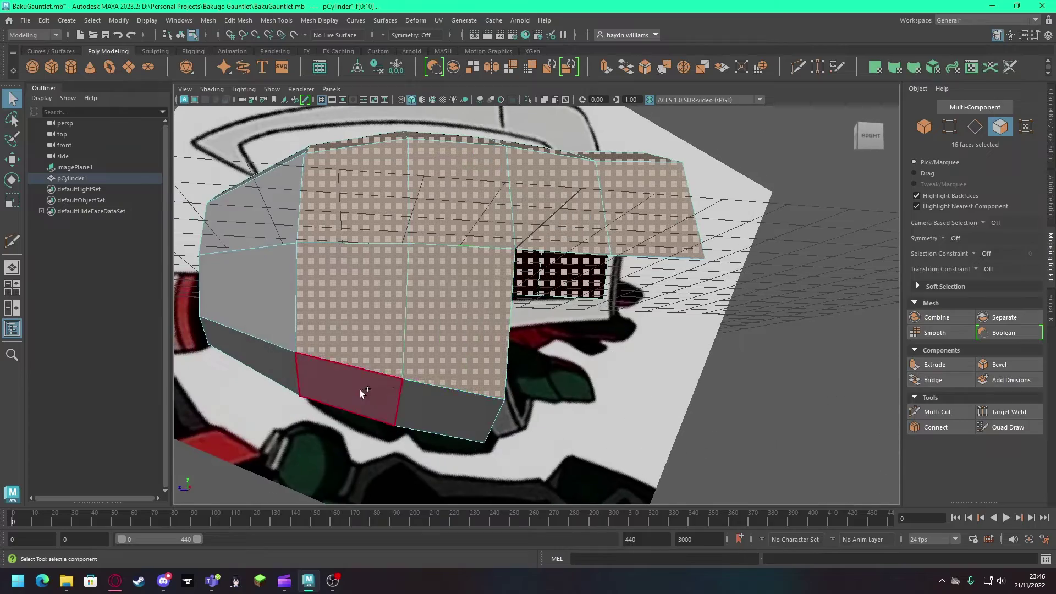
pyautogui.keyDown('shift'); pyautogui.doubleClick(270, 215); pyautogui.keyUp('shift')
pyautogui.keyDown('alt'); pyautogui.moveTo(271, 215); pyautogui.dragTo(379, 268); pyautogui.keyUp('alt')
pyautogui.click(267, 301)
pyautogui.keyDown('alt'); pyautogui.moveTo(266, 301); pyautogui.dragTo(372, 332); pyautogui.keyUp('alt')
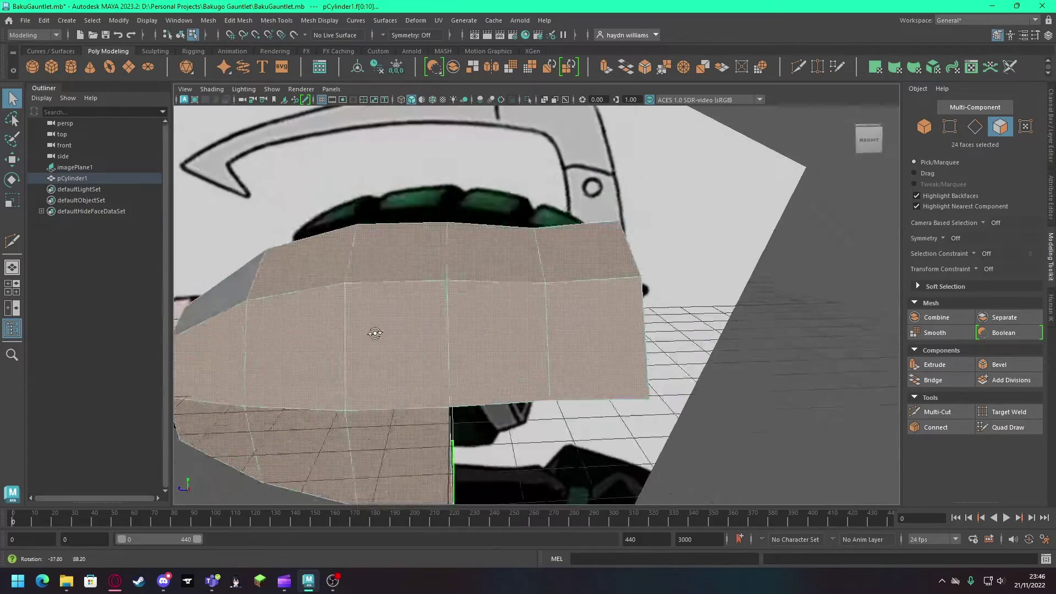
pyautogui.press('space')
pyautogui.press('space')
# Step: Move the rear-end and lower vertices onto the reference outline
pyautogui.press('F9')
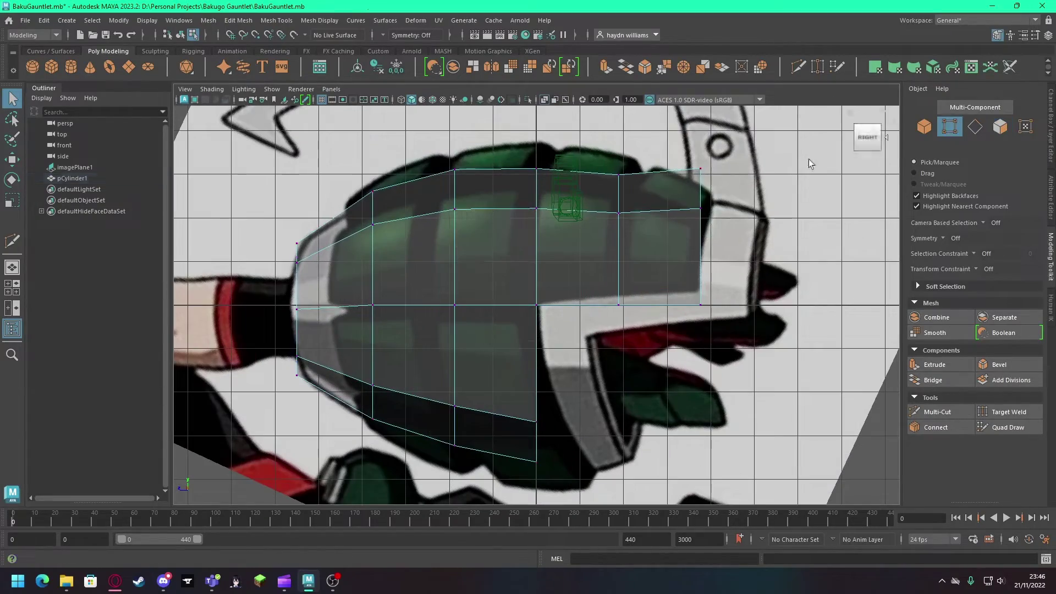
pyautogui.press('w')
pyautogui.moveTo(680, 166)
pyautogui.mouseDown()
pyautogui.moveTo(712, 217)
pyautogui.moveTo(709, 208)
pyautogui.mouseUp()
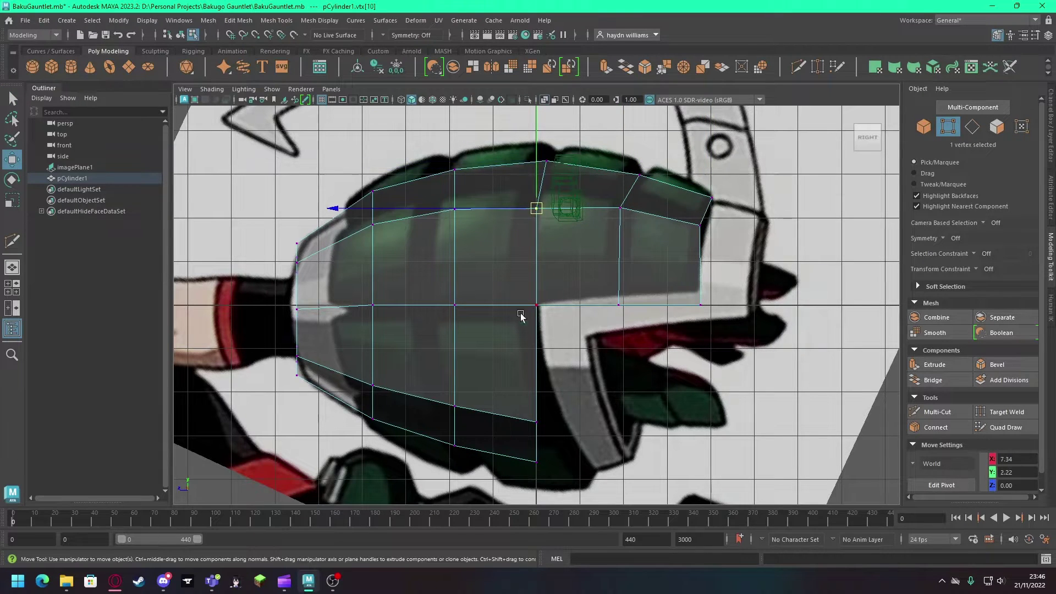
pyautogui.click(537, 304)
pyautogui.moveTo(536, 304); pyautogui.dragTo(529, 307, button='middle')
pyautogui.moveTo(655, 308); pyautogui.dragTo(622, 307, button='middle')
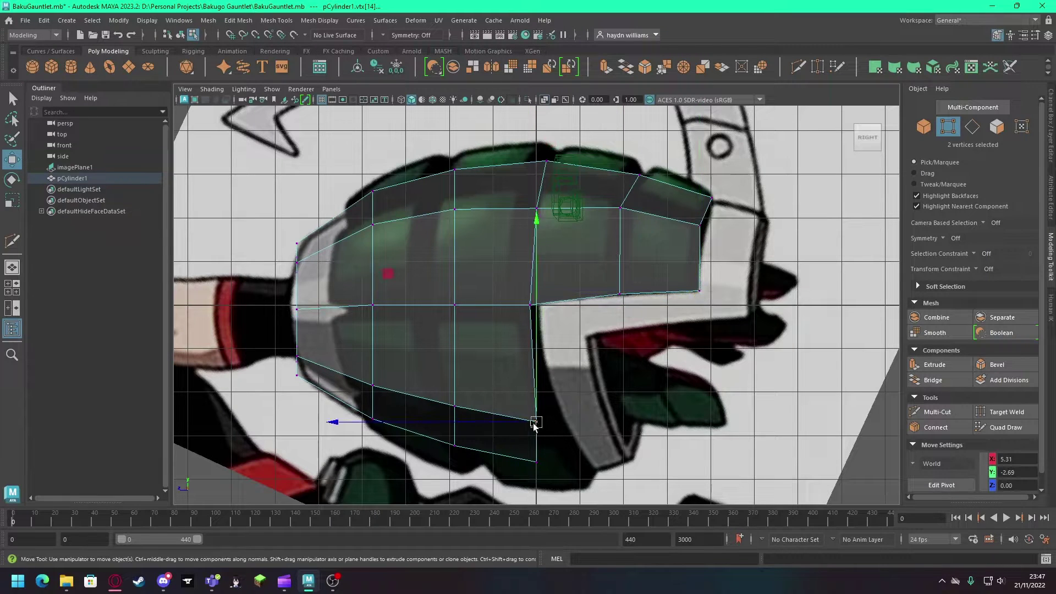
pyautogui.moveTo(534, 425); pyautogui.dragTo(550, 410, button='middle')
pyautogui.click(454, 407)
pyautogui.moveTo(454, 407); pyautogui.dragTo(449, 417, button='middle')
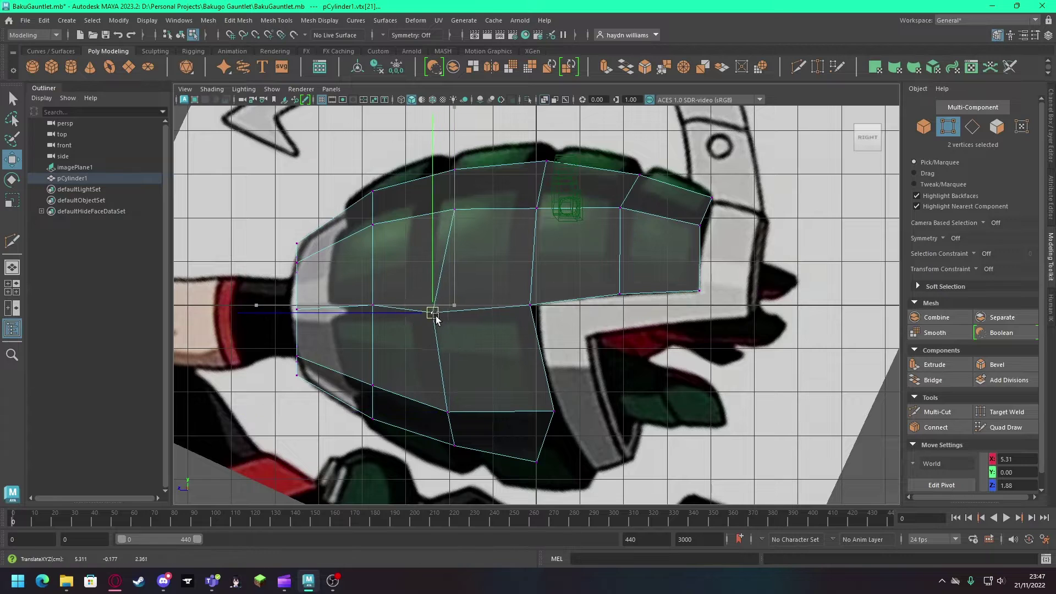
# Step: Adjust the upper, bottom and front-middle vertices to match the side reference outline
pyautogui.moveTo(465, 236); pyautogui.dragTo(441, 193)
pyautogui.moveTo(442, 194); pyautogui.dragTo(440, 203, button='middle')
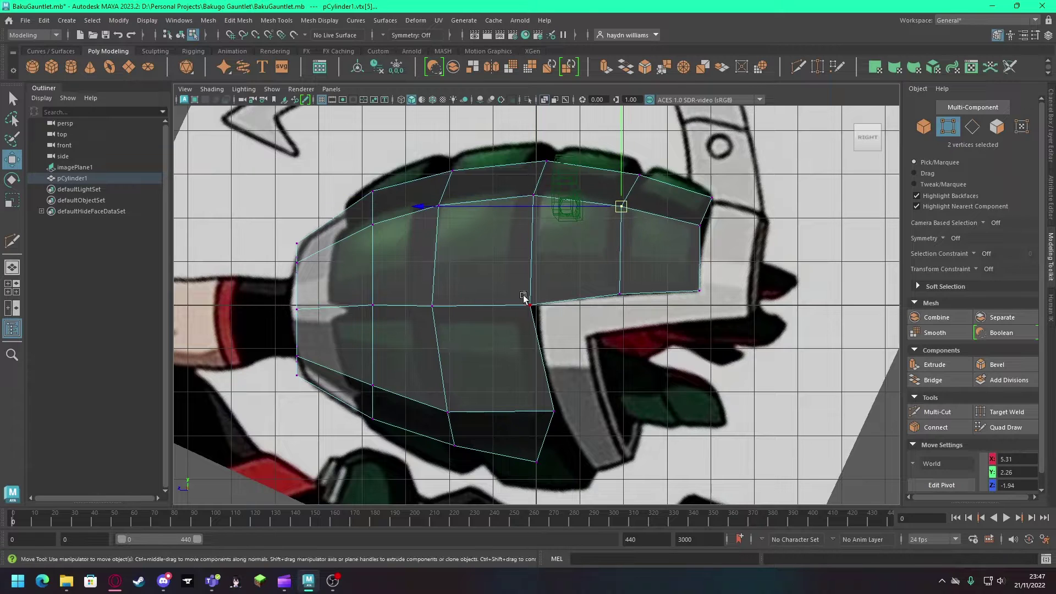
pyautogui.click(527, 341)
pyautogui.moveTo(544, 479); pyautogui.dragTo(545, 480)
pyautogui.moveTo(545, 480); pyautogui.dragTo(582, 468, button='middle')
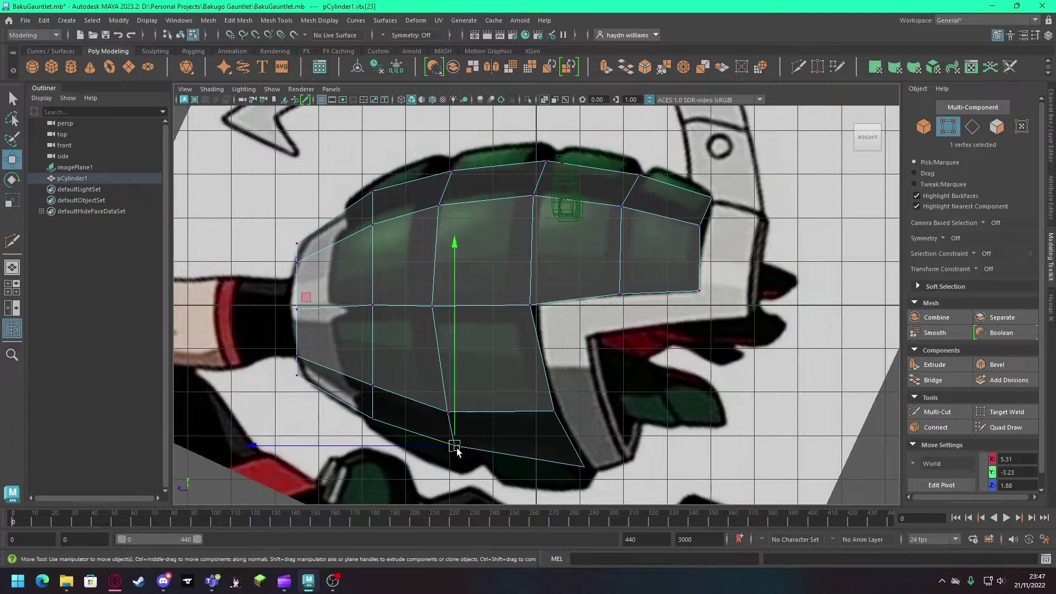
pyautogui.moveTo(456, 450); pyautogui.dragTo(476, 460)
pyautogui.click(373, 385)
pyautogui.moveTo(374, 390); pyautogui.dragTo(366, 390, button='middle')
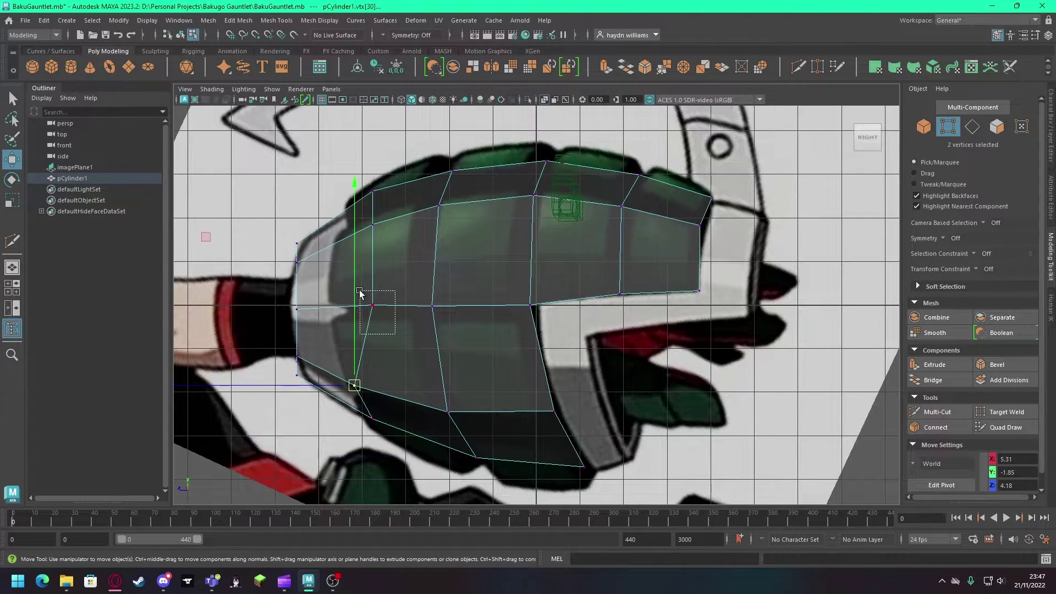
pyautogui.moveTo(360, 293); pyautogui.dragTo(361, 294)
pyautogui.moveTo(374, 307); pyautogui.dragTo(347, 312)
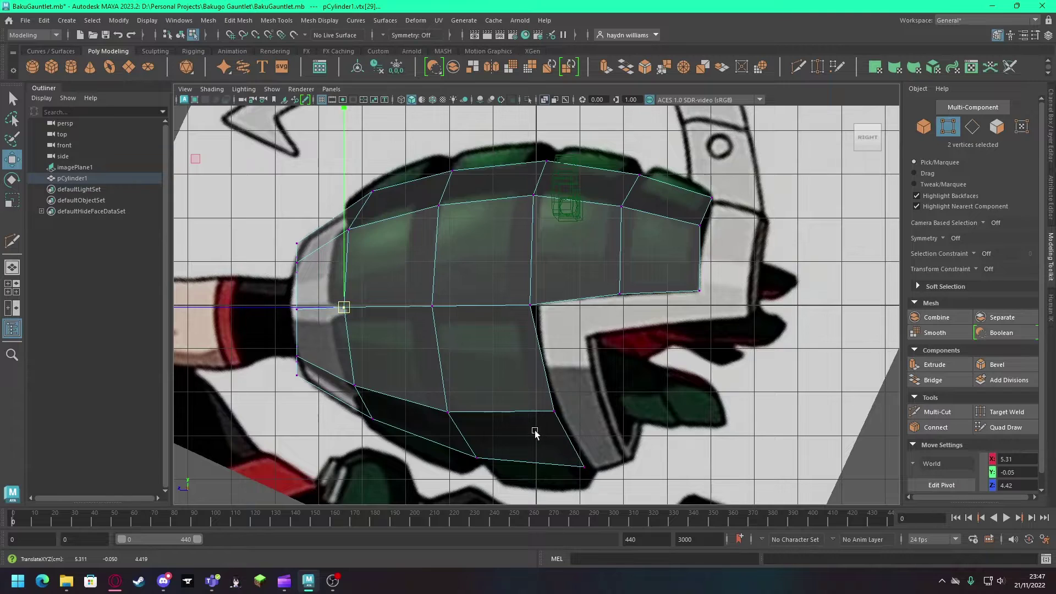
pyautogui.press('space')
pyautogui.press('space')
pyautogui.keyDown('alt'); pyautogui.moveTo(749, 255); pyautogui.dragTo(634, 287); pyautogui.keyUp('alt')
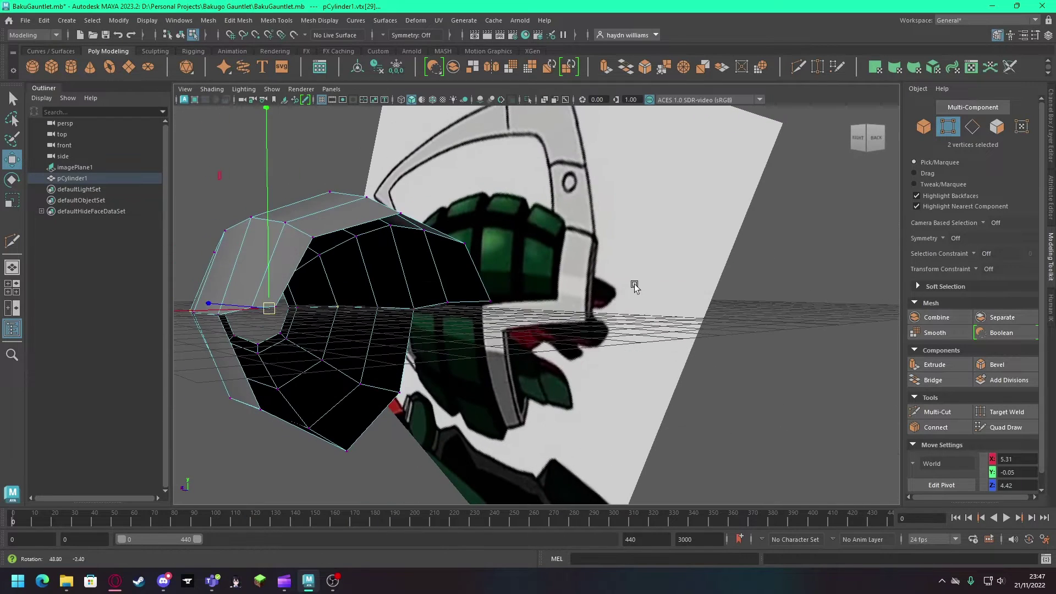
# Step: Unhide the inner faces and select a vertex at the top of the shell
pyautogui.click(390, 259)
pyautogui.click(147, 20)
pyautogui.click(385, 139)
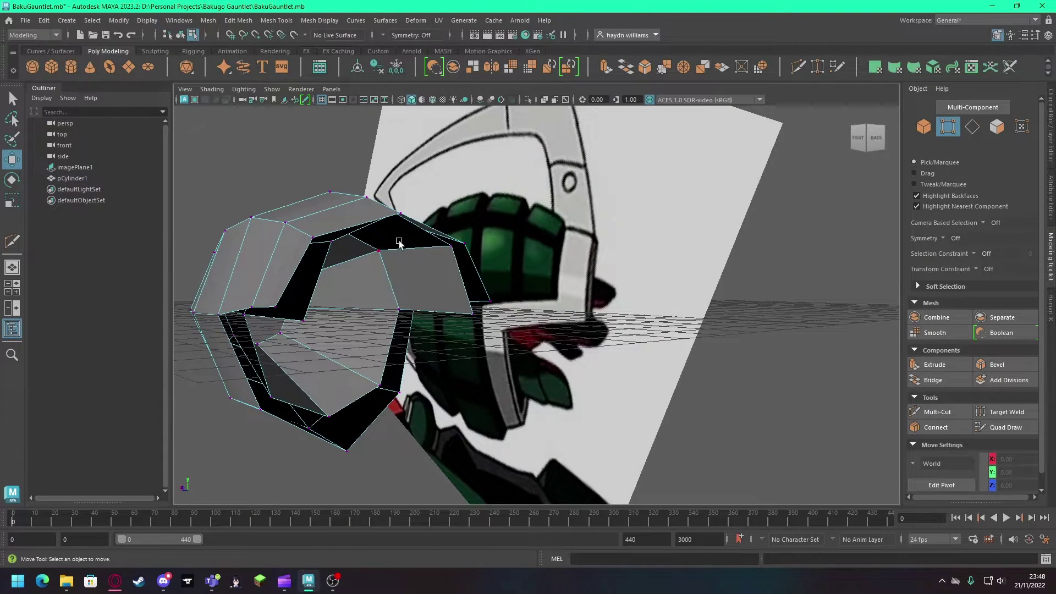
pyautogui.click(396, 214)
pyautogui.keyDown('alt'); pyautogui.moveTo(398, 206); pyautogui.dragTo(595, 281); pyautogui.keyUp('alt')
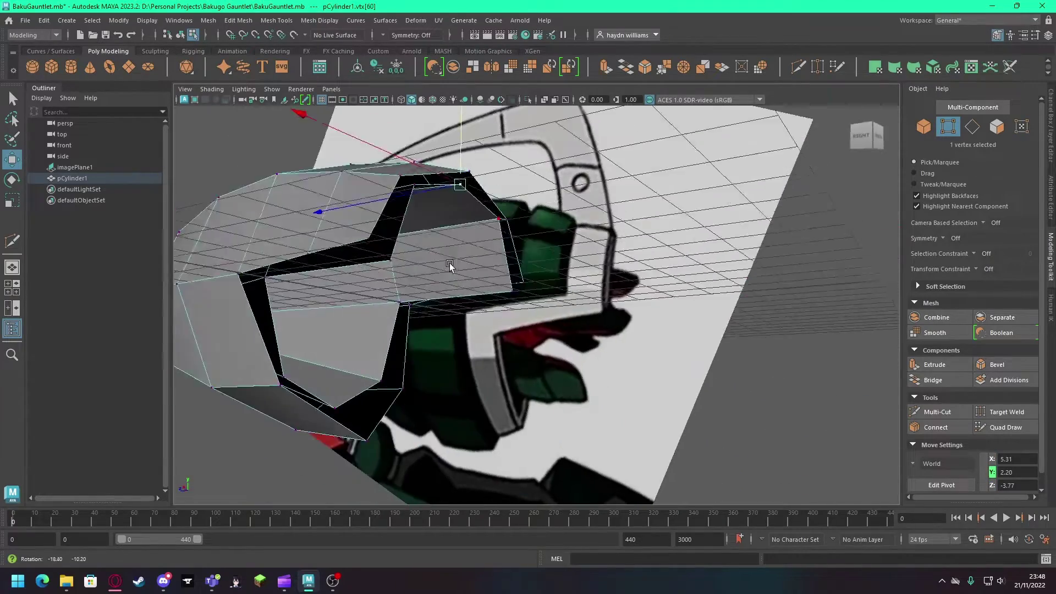
pyautogui.keyDown('alt'); pyautogui.moveTo(595, 280); pyautogui.dragTo(461, 275); pyautogui.keyUp('alt')
pyautogui.press('space')
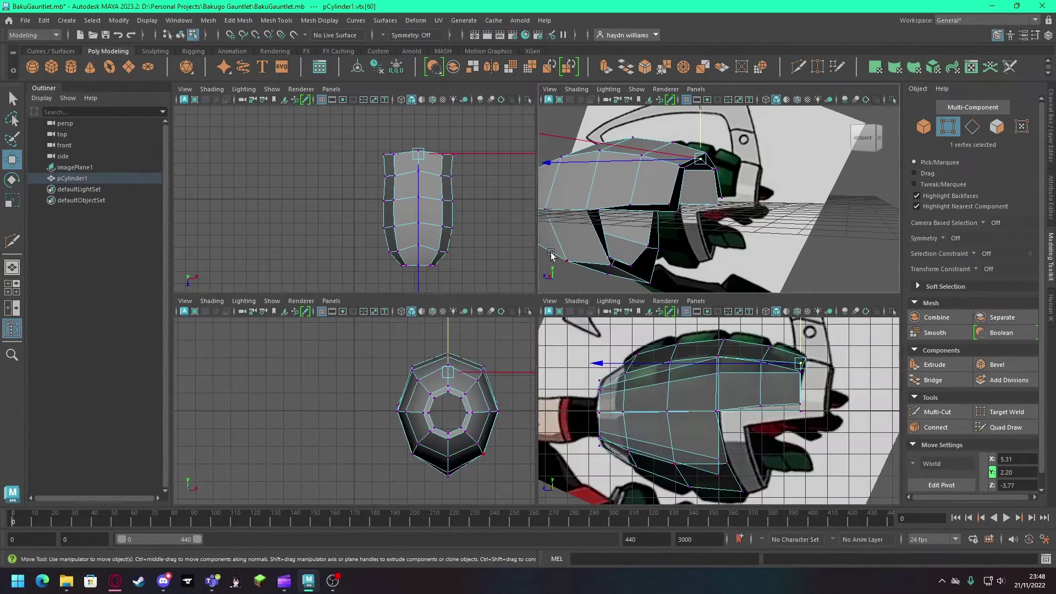
pyautogui.press('space')
pyautogui.moveTo(550, 254)
pyautogui.keyDown('alt'); pyautogui.mouseDown()
pyautogui.moveTo(735, 391)
pyautogui.moveTo(684, 302)
pyautogui.moveTo(559, 313)
pyautogui.moveTo(666, 485)
pyautogui.mouseUp(); pyautogui.keyUp('alt')
# Step: Select the end vertex column and scale it straight to match the reference front edge
pyautogui.moveTo(632, 405); pyautogui.dragTo(482, 118)
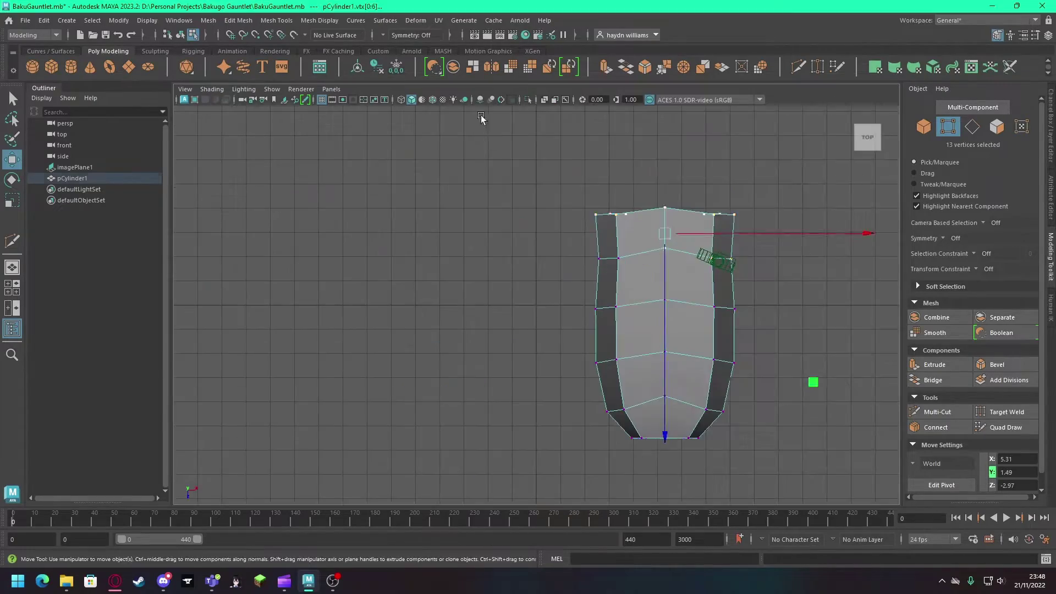
pyautogui.press('space')
pyautogui.press('space')
pyautogui.press('e')
pyautogui.press('r')
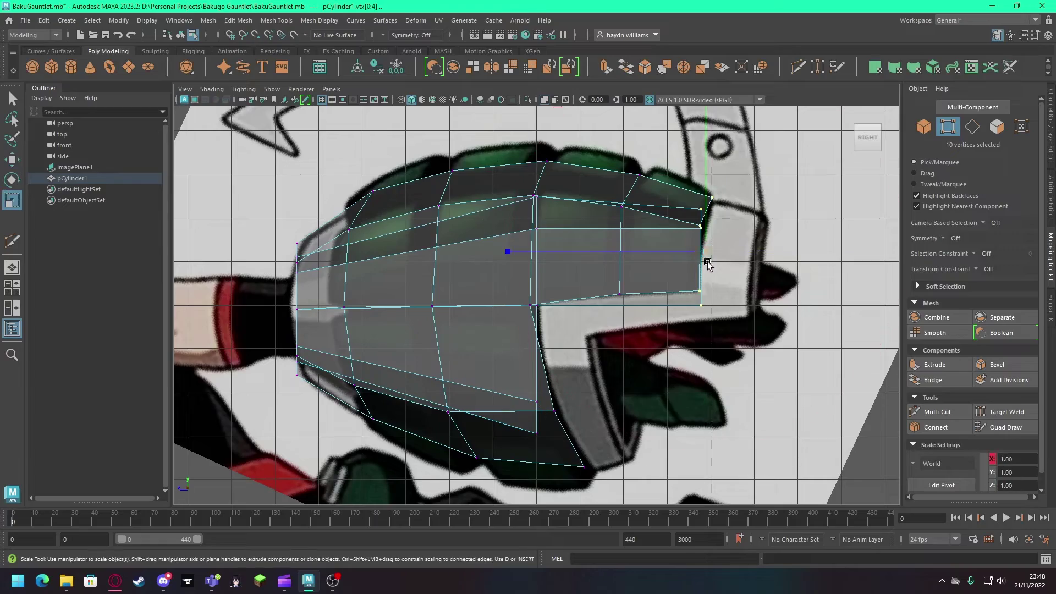
pyautogui.press('space')
pyautogui.press('space')
pyautogui.moveTo(682, 271)
pyautogui.keyDown('alt'); pyautogui.mouseDown()
pyautogui.moveTo(741, 274)
pyautogui.moveTo(718, 309)
pyautogui.moveTo(631, 382)
pyautogui.mouseUp(); pyautogui.keyUp('alt')
pyautogui.press('space')
pyautogui.press('space')
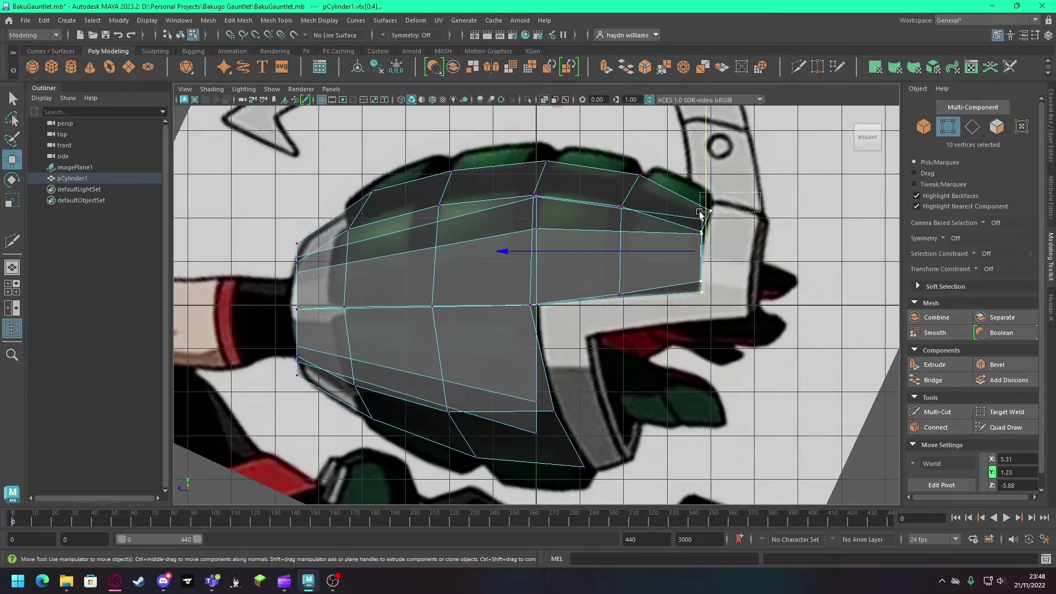
pyautogui.moveTo(699, 214); pyautogui.dragTo(740, 213)
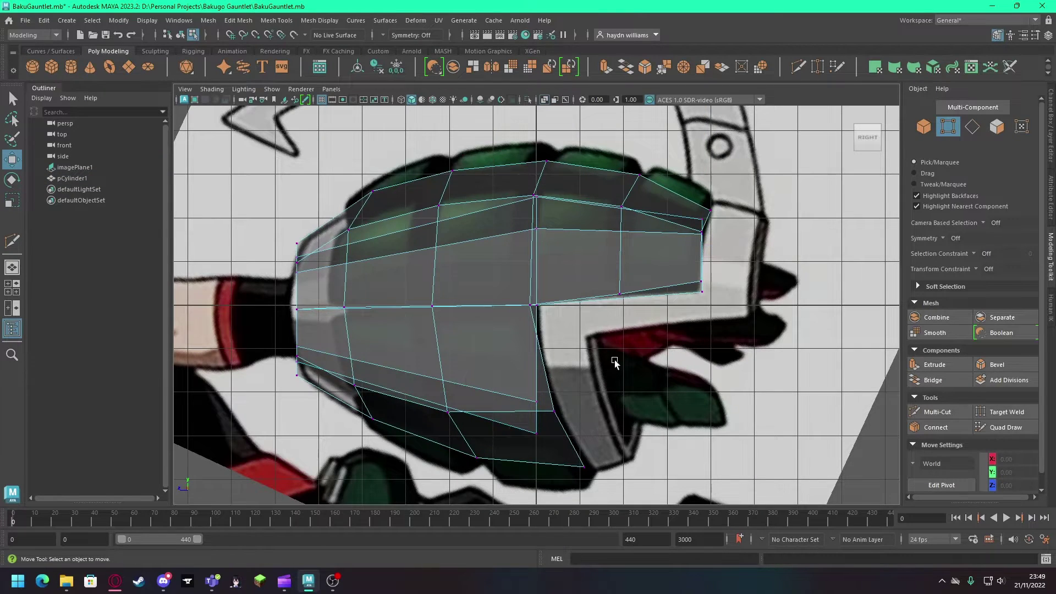
pyautogui.keyDown('alt'); pyautogui.moveTo(615, 363); pyautogui.dragTo(721, 297); pyautogui.keyUp('alt')
# Step: In face mode, select the first plate faces on the upper shell
pyautogui.press('F11')
pyautogui.moveTo(472, 330); pyautogui.dragTo(476, 266)
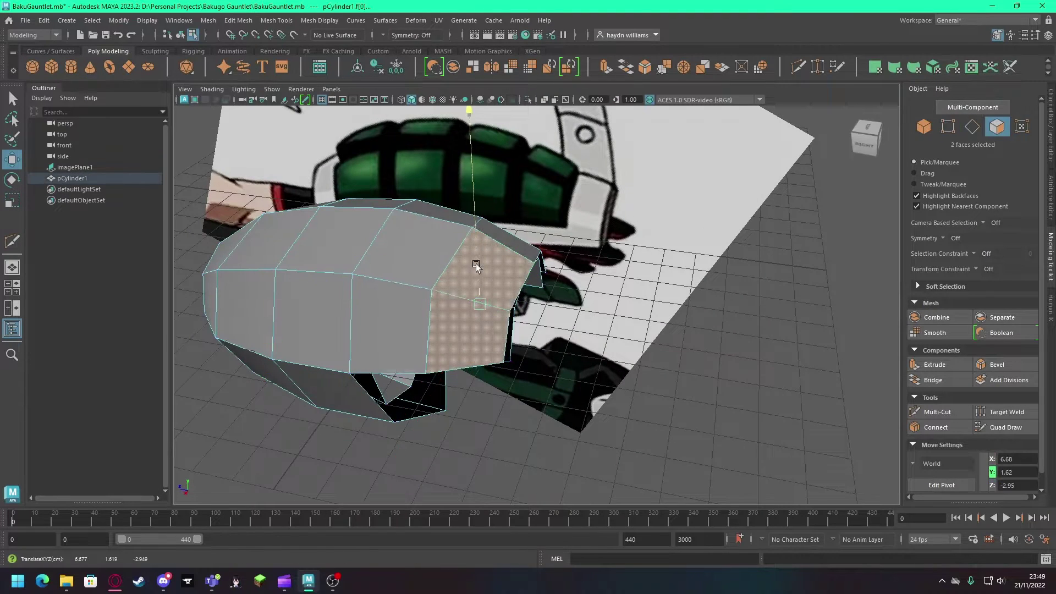
pyautogui.press('super')
pyautogui.keyDown('shift'); pyautogui.click(405, 320); pyautogui.keyUp('shift')
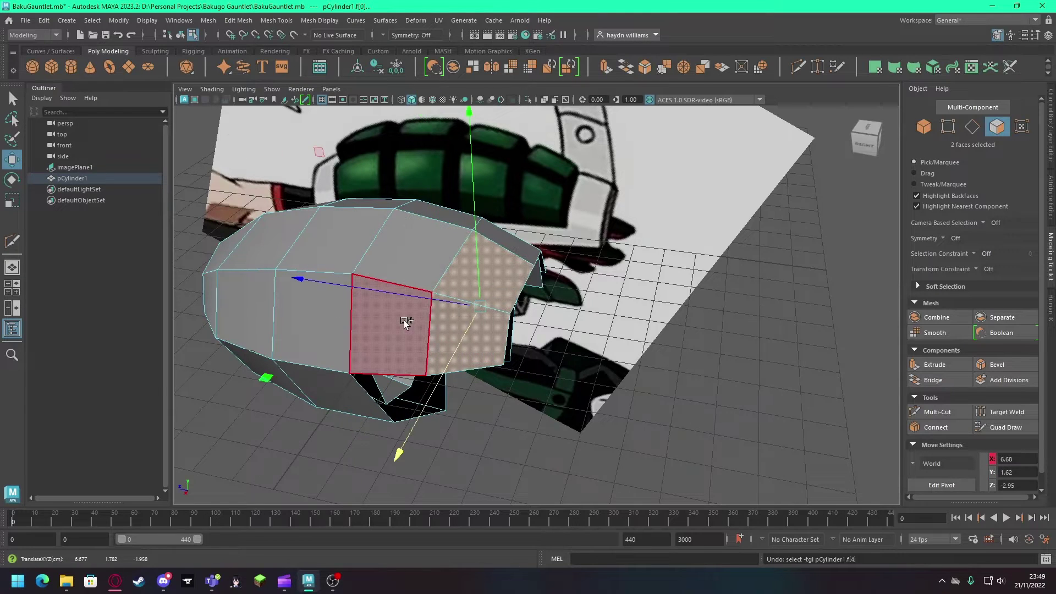
pyautogui.press('q')
pyautogui.keyDown('shift'); pyautogui.click(355, 334); pyautogui.keyUp('shift')
pyautogui.keyDown('alt'); pyautogui.moveTo(355, 334); pyautogui.dragTo(435, 383); pyautogui.keyUp('alt')
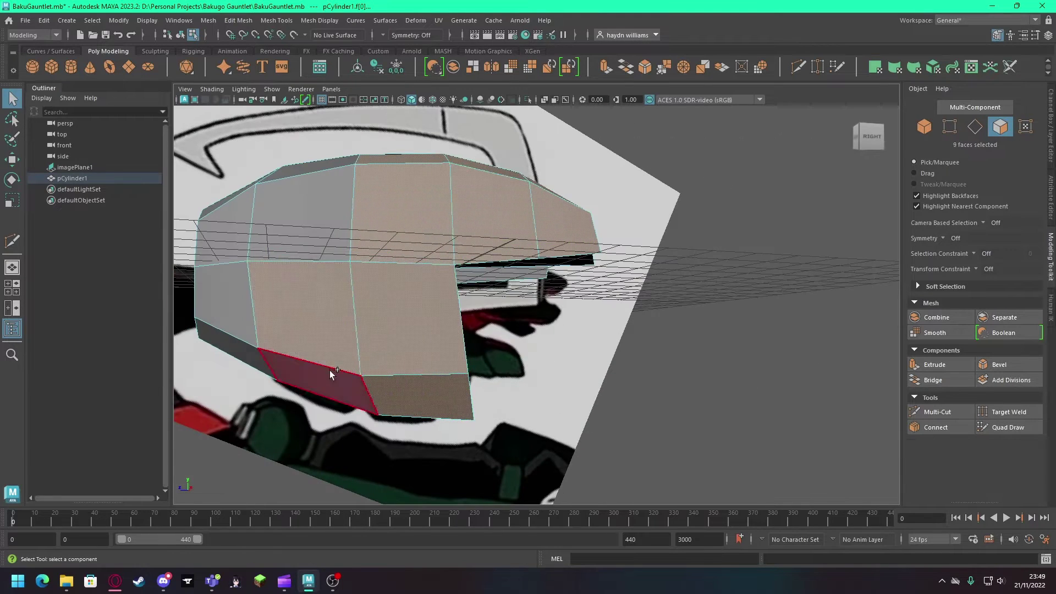
# Step: Add faces around the lower side and front until 32 shell faces are selected
pyautogui.keyDown('shift'); pyautogui.click(237, 310); pyautogui.keyUp('shift')
pyautogui.keyDown('alt'); pyautogui.moveTo(357, 258); pyautogui.dragTo(516, 332); pyautogui.keyUp('alt')
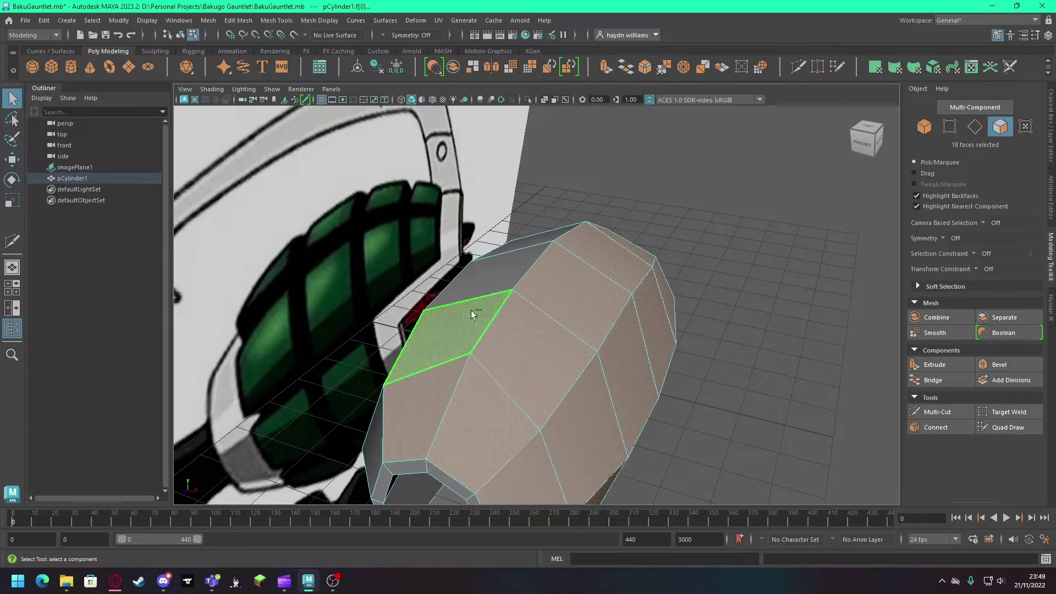
pyautogui.keyDown('shift'); pyautogui.click(625, 280); pyautogui.keyUp('shift')
pyautogui.moveTo(624, 279)
pyautogui.keyDown('alt'); pyautogui.mouseDown()
pyautogui.moveTo(618, 378)
pyautogui.moveTo(534, 339)
pyautogui.moveTo(625, 424)
pyautogui.moveTo(649, 421)
pyautogui.moveTo(457, 428)
pyautogui.moveTo(509, 411)
pyautogui.moveTo(407, 308)
pyautogui.moveTo(471, 303)
pyautogui.mouseUp(); pyautogui.keyUp('alt')
pyautogui.keyDown('shift'); pyautogui.click(535, 339); pyautogui.keyUp('shift')
pyautogui.keyDown('shift'); pyautogui.click(509, 411); pyautogui.keyUp('shift')
pyautogui.keyDown('shift'); pyautogui.click(407, 307); pyautogui.keyUp('shift')
pyautogui.keyDown('shift'); pyautogui.click(471, 303); pyautogui.keyUp('shift')
pyautogui.moveTo(401, 385)
pyautogui.keyDown('alt'); pyautogui.mouseDown()
pyautogui.moveTo(500, 420)
pyautogui.moveTo(299, 424)
pyautogui.mouseUp(); pyautogui.keyUp('alt')
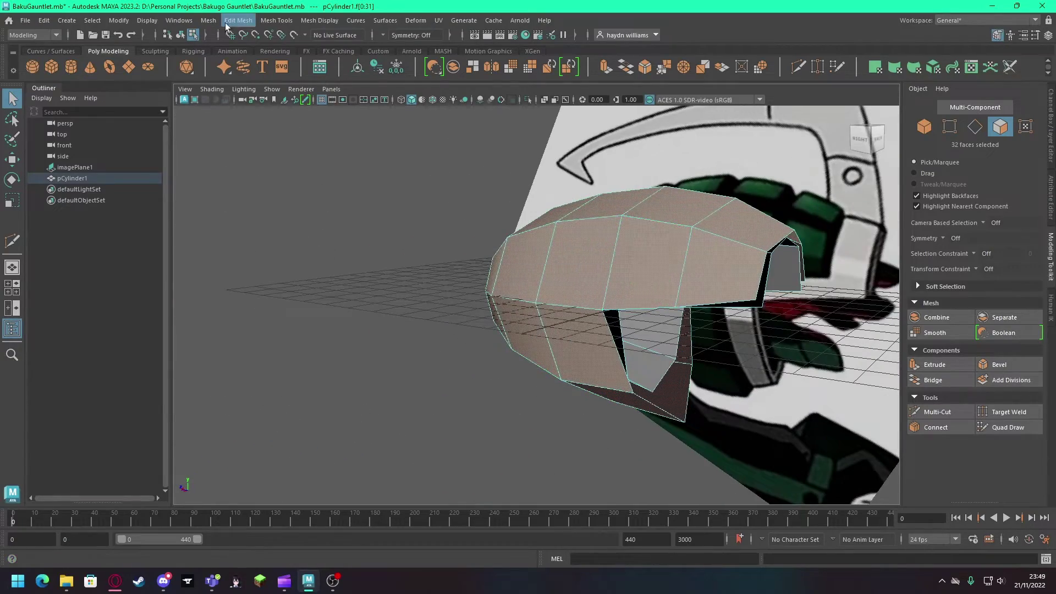
# Step: Extrude the faces with Keep Faces Together off and thickness 0.6
pyautogui.click(239, 20)
pyautogui.click(252, 127)
pyautogui.keyDown('alt'); pyautogui.moveTo(434, 212); pyautogui.dragTo(550, 231); pyautogui.keyUp('alt')
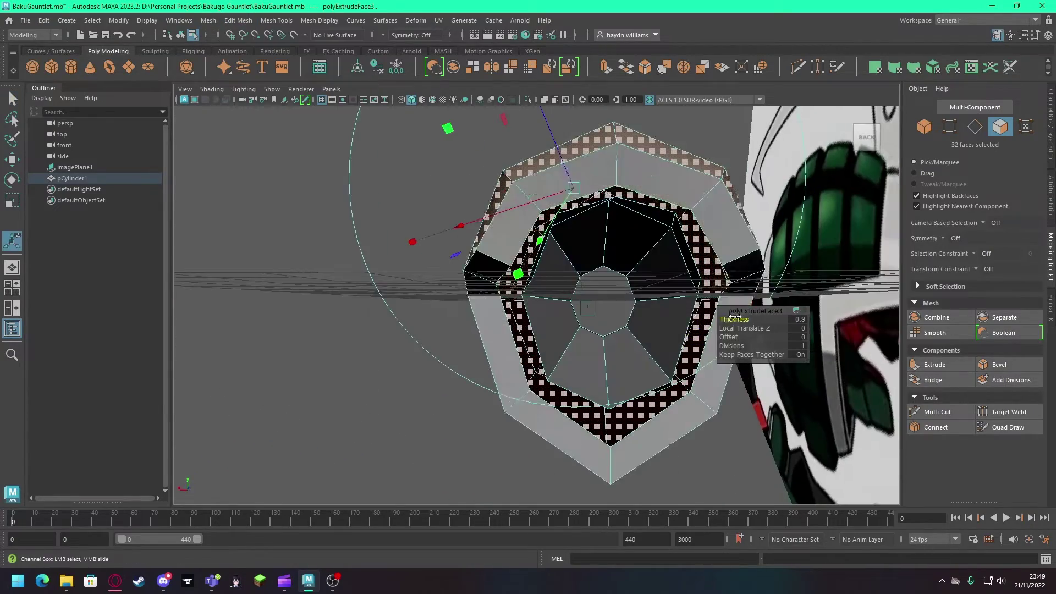
pyautogui.moveTo(734, 319); pyautogui.dragTo(721, 318)
pyautogui.click(751, 354)
pyautogui.moveTo(751, 354)
pyautogui.keyDown('alt'); pyautogui.mouseDown()
pyautogui.moveTo(656, 346)
pyautogui.moveTo(836, 377)
pyautogui.mouseUp(); pyautogui.keyUp('alt')
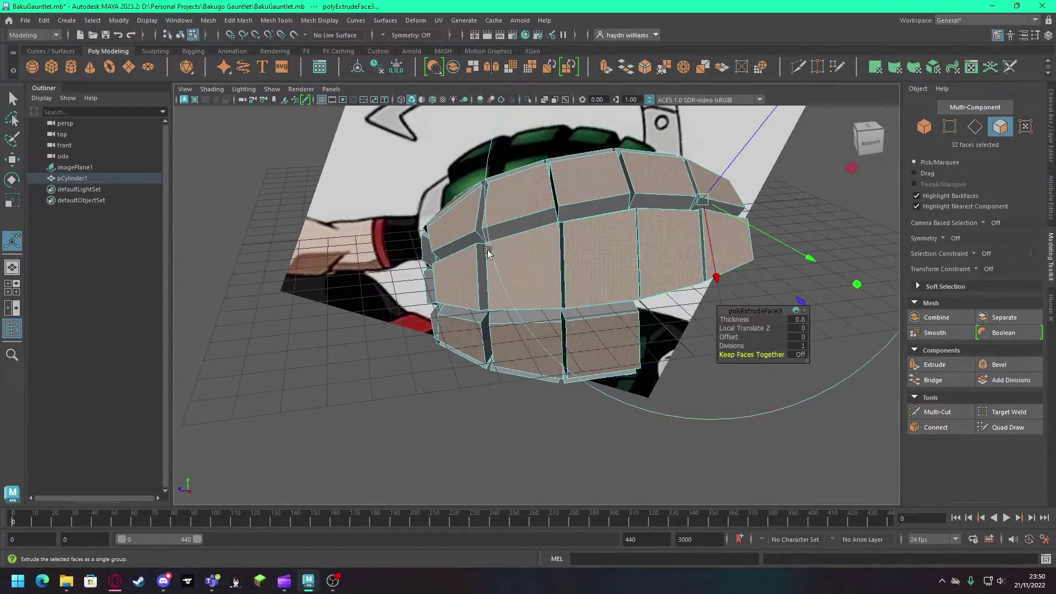
# Step: Scale the extruded plates about an adjusted pivot, then clear the selection
pyautogui.press('r')
pyautogui.click(945, 487)
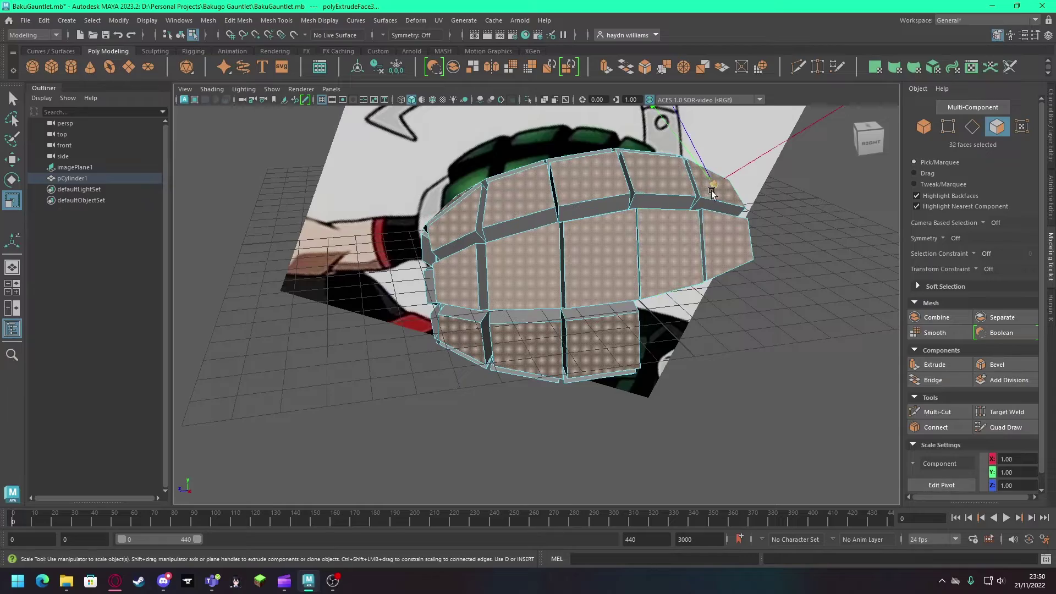
pyautogui.moveTo(711, 194)
pyautogui.keyDown('alt'); pyautogui.mouseDown()
pyautogui.moveTo(699, 236)
pyautogui.moveTo(559, 229)
pyautogui.moveTo(648, 247)
pyautogui.mouseUp(); pyautogui.keyUp('alt')
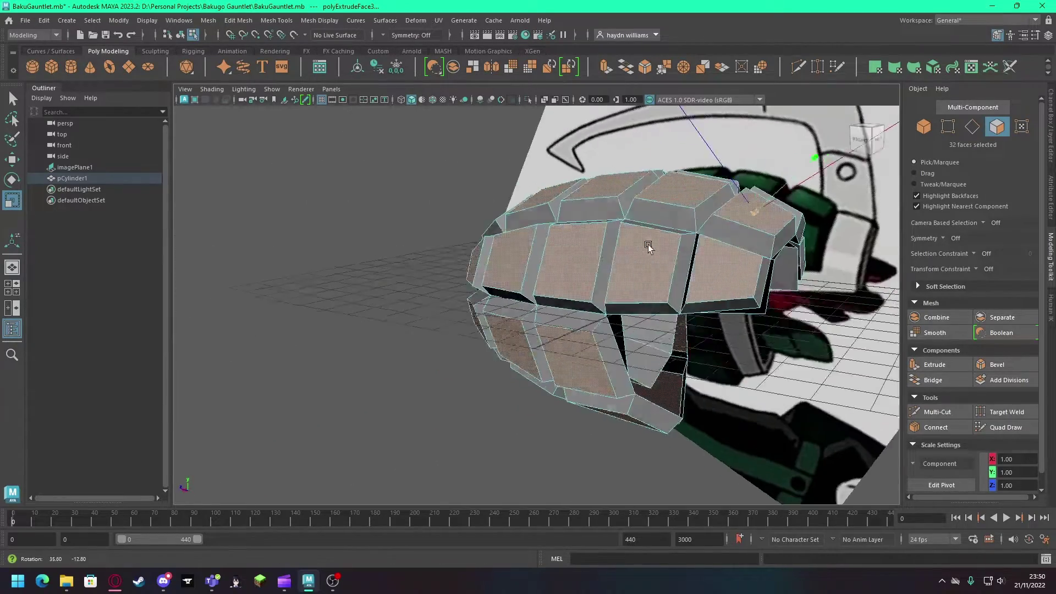
pyautogui.moveTo(530, 259)
pyautogui.keyDown('alt'); pyautogui.mouseDown()
pyautogui.moveTo(906, 166)
pyautogui.moveTo(559, 212)
pyautogui.mouseUp(); pyautogui.keyUp('alt')
pyautogui.press('F10')
# Step: Bridge the two selected rim border edges to close the gap
pyautogui.press('q')
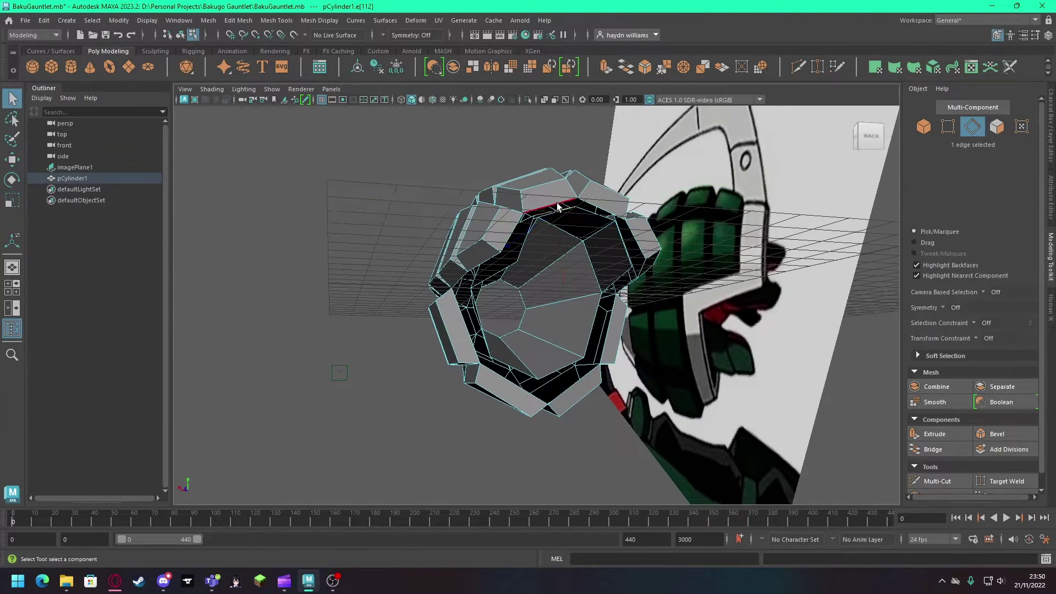
pyautogui.scroll(2, 567, 164)
pyautogui.click(934, 380)
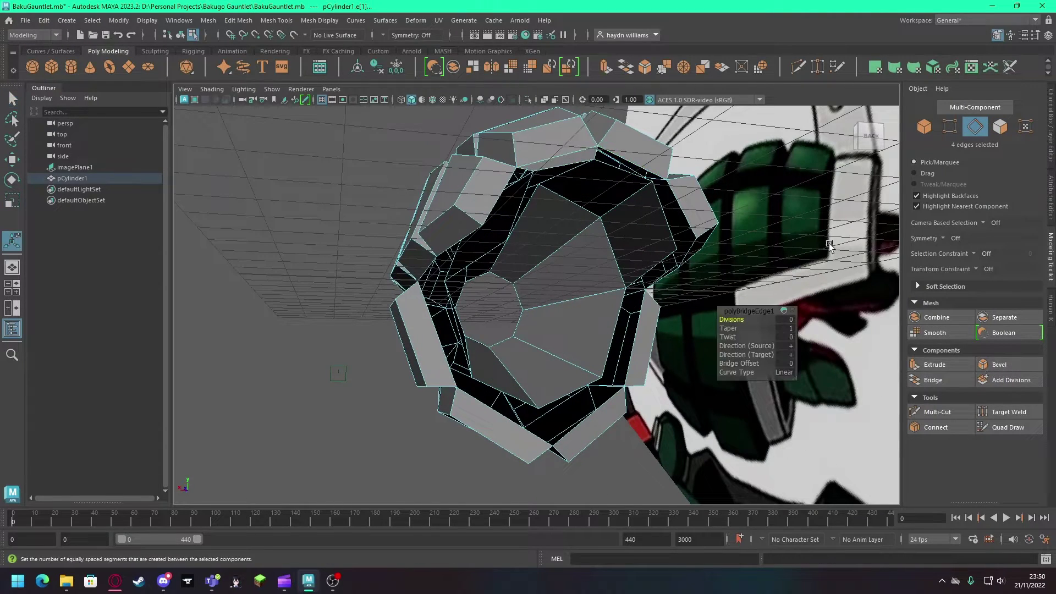
# Step: Move the rim vertices from X 6.53 to X 5.31 using World axis orientation
pyautogui.press('F9')
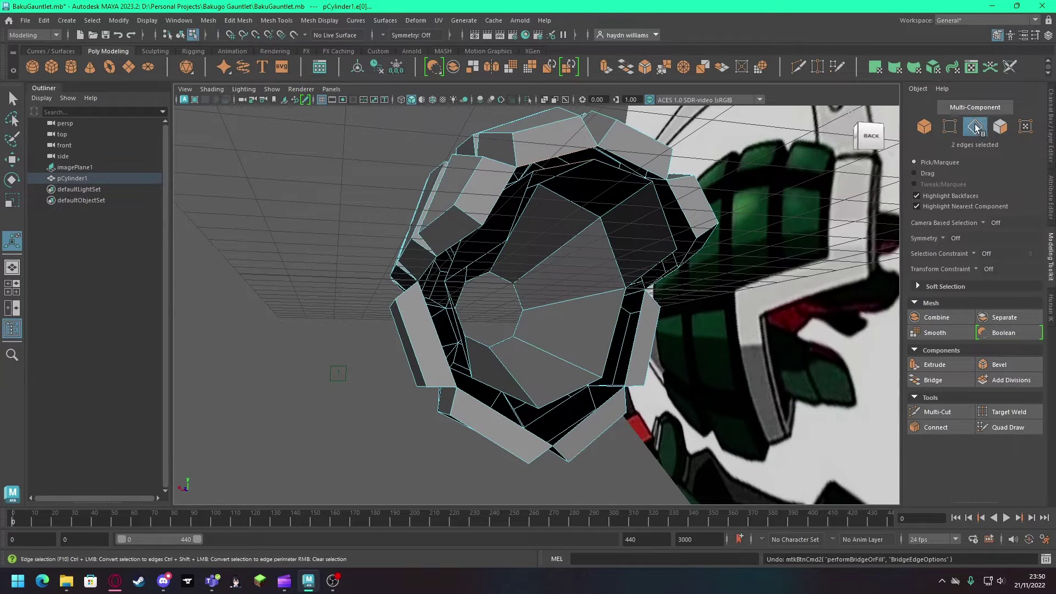
pyautogui.click(869, 136)
pyautogui.press('w')
pyautogui.scroll(-3, 512, 184)
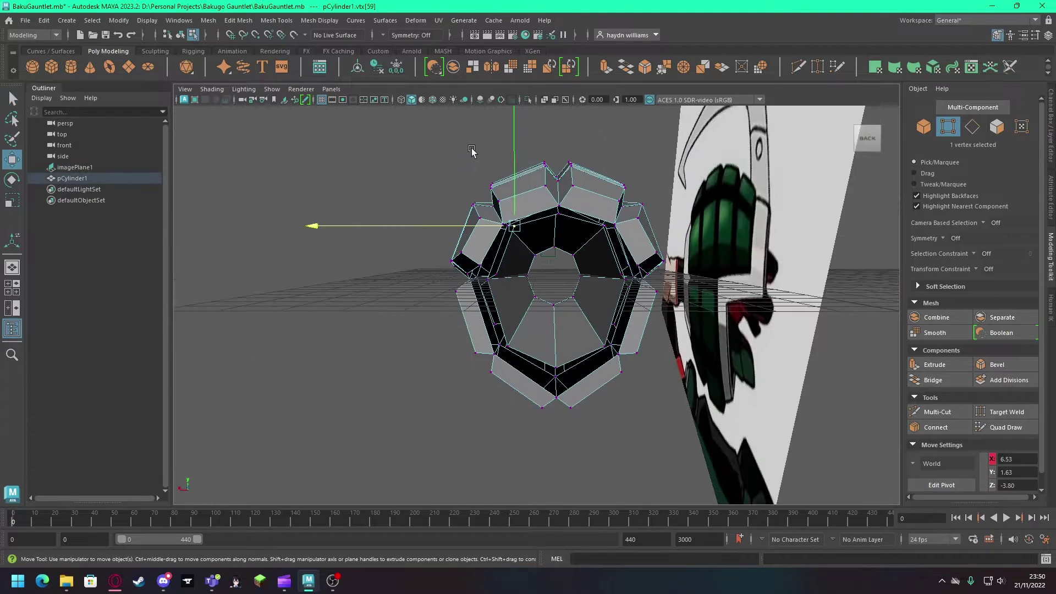
pyautogui.scroll(-2, 512, 184)
pyautogui.click(943, 463)
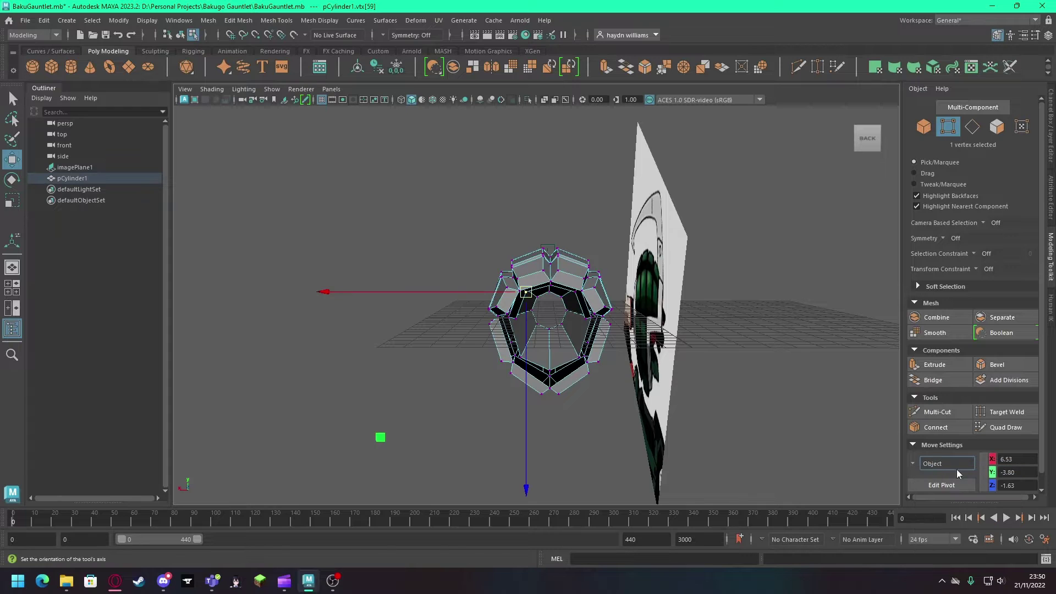
pyautogui.click(951, 463)
pyautogui.click(940, 483)
pyautogui.scroll(3, 368, 144)
pyautogui.scroll(2, 366, 138)
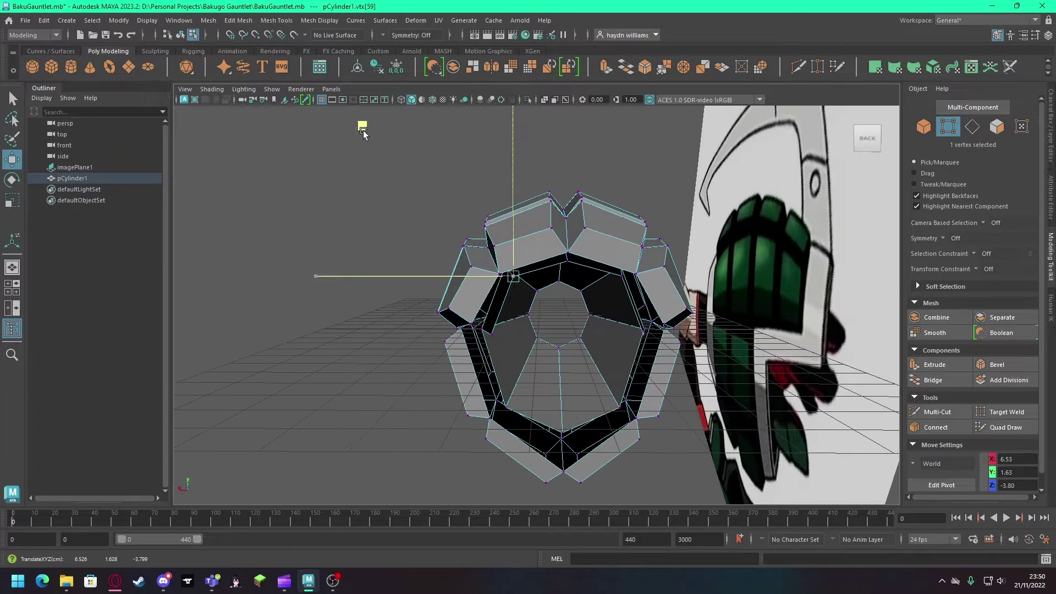
pyautogui.hotkey('ctrl', 'z')
pyautogui.keyDown('alt'); pyautogui.moveTo(652, 344); pyautogui.dragTo(645, 215); pyautogui.keyUp('alt')
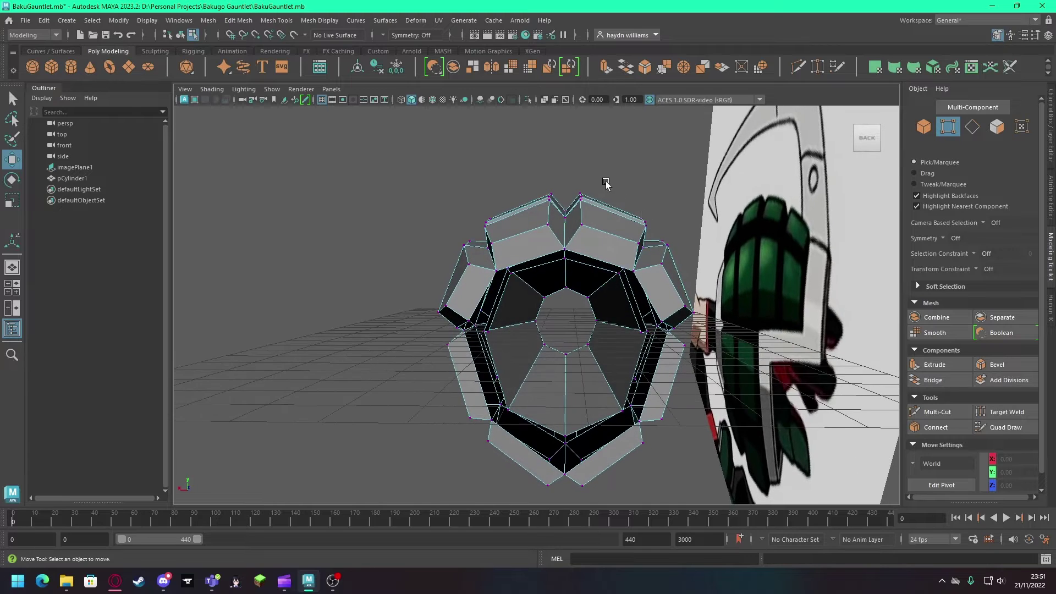
pyautogui.press('space')
pyautogui.press('space')
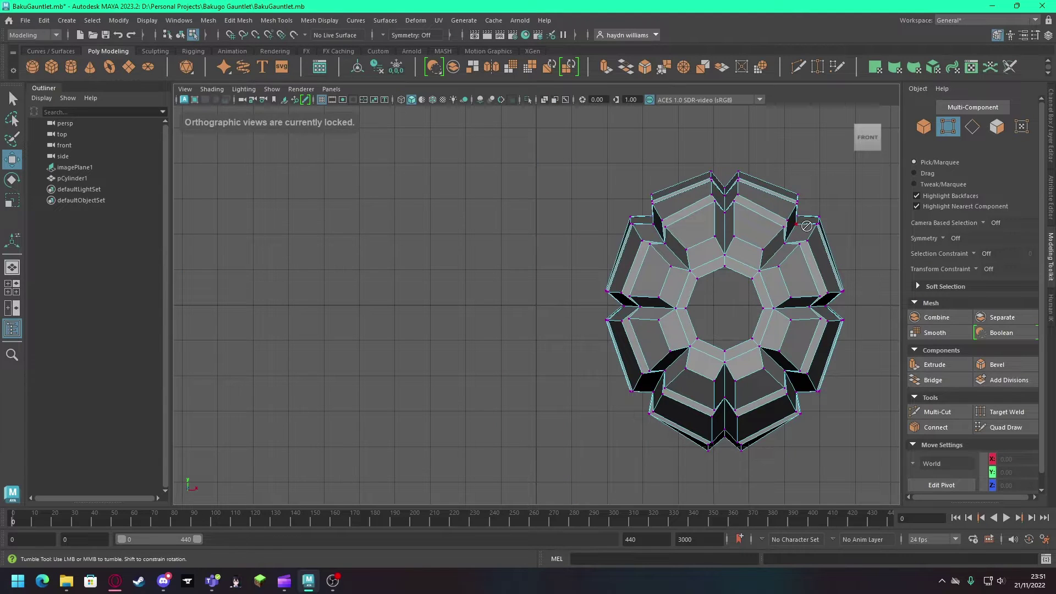
# Step: Delete the left-half and centre-column faces of the ring in the front view
pyautogui.keyDown('alt'); pyautogui.moveTo(860, 386); pyautogui.dragTo(722, 385, button='middle'); pyautogui.keyUp('alt')
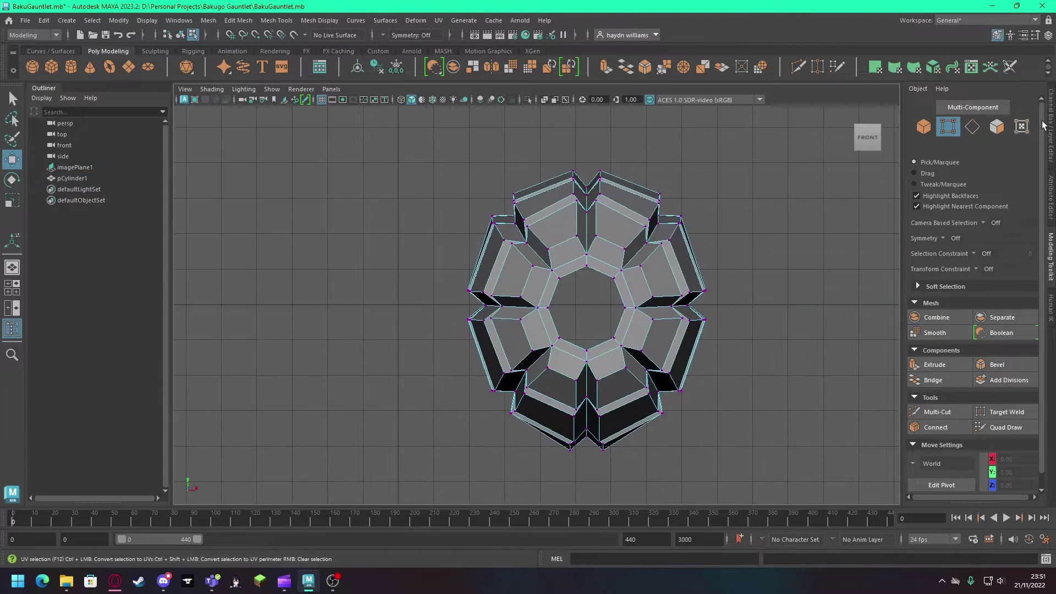
pyautogui.moveTo(554, 454); pyautogui.dragTo(554, 453)
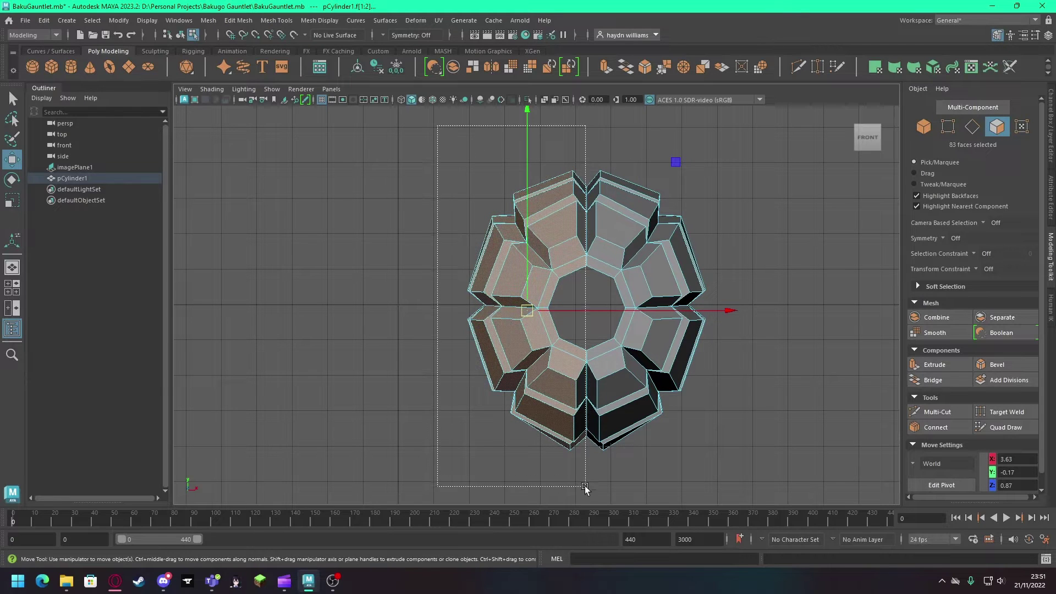
pyautogui.moveTo(585, 487); pyautogui.dragTo(585, 487)
pyautogui.press('Delete')
pyautogui.keyDown('alt'); pyautogui.moveTo(685, 381); pyautogui.dragTo(624, 364); pyautogui.keyUp('alt')
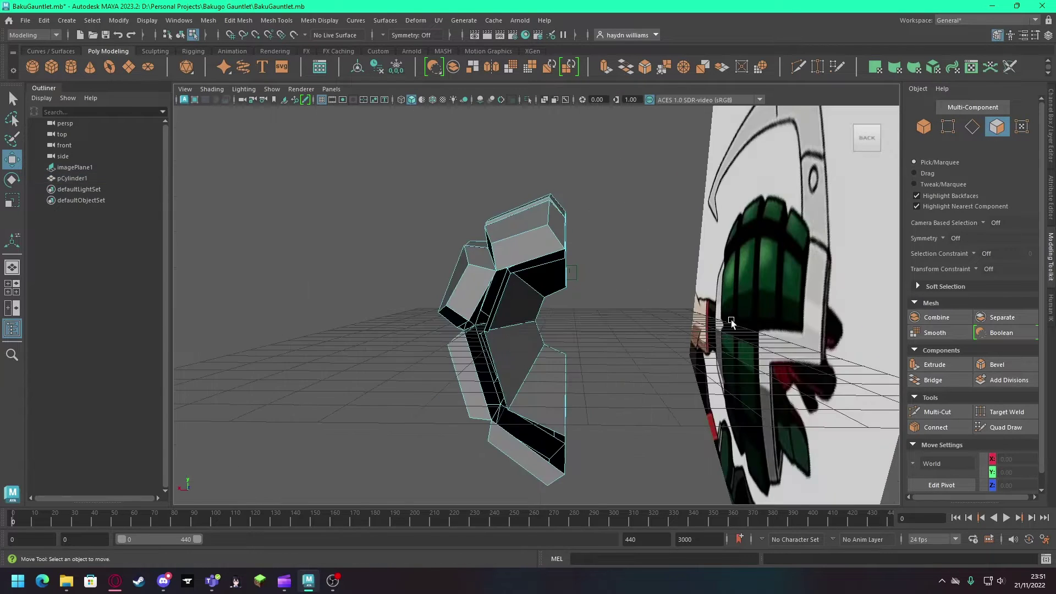
# Step: Mirror the remaining half with Duplicate Special using -1 X scale
pyautogui.press('q')
pyautogui.press('F8')
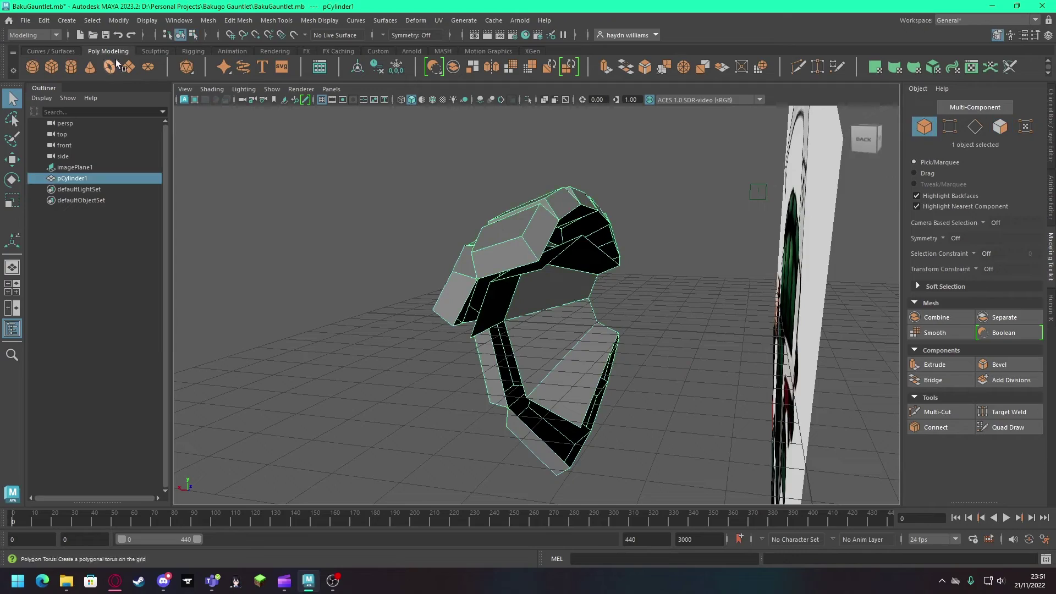
pyautogui.click(44, 21)
pyautogui.click(82, 184)
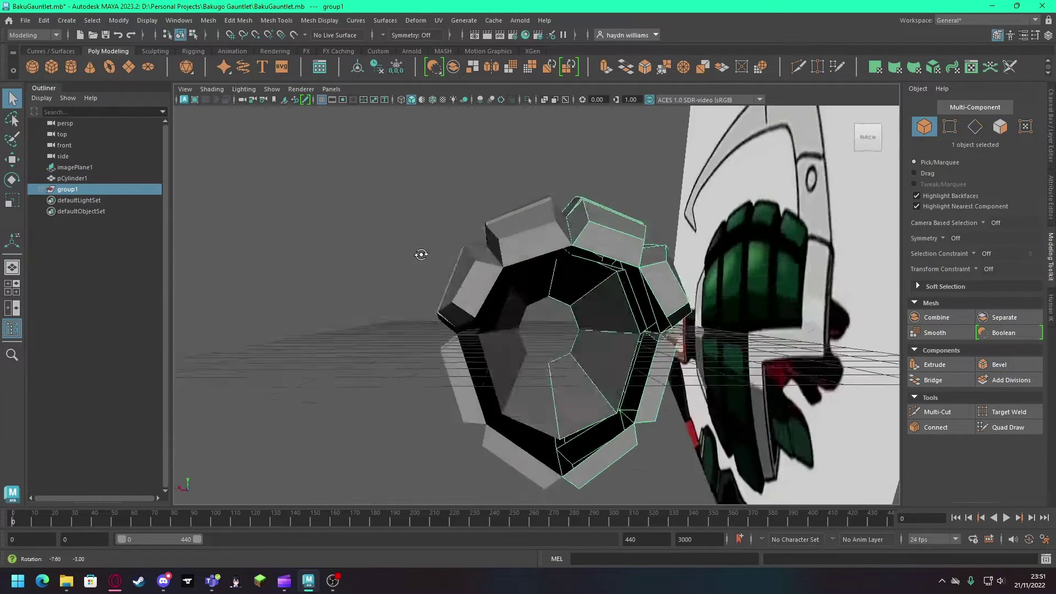
pyautogui.moveTo(419, 254)
pyautogui.keyDown('alt'); pyautogui.mouseDown()
pyautogui.moveTo(407, 255)
pyautogui.moveTo(549, 259)
pyautogui.mouseUp(); pyautogui.keyUp('alt')
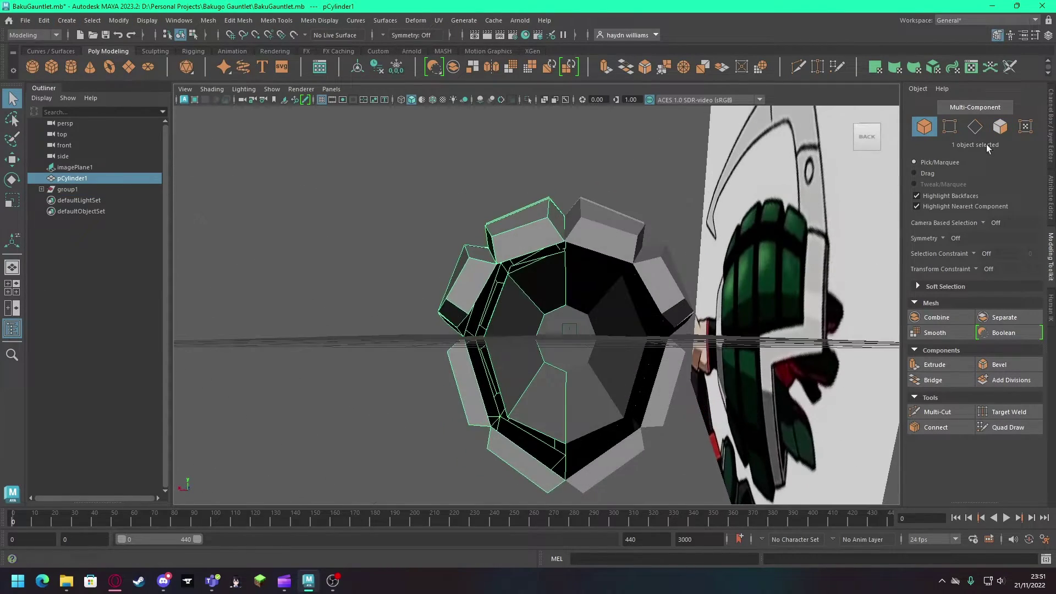
# Step: From a side view, move the front rim vertices onto the reference outline
pyautogui.press('F10')
pyautogui.keyDown('alt'); pyautogui.moveTo(571, 302); pyautogui.dragTo(645, 327); pyautogui.keyUp('alt')
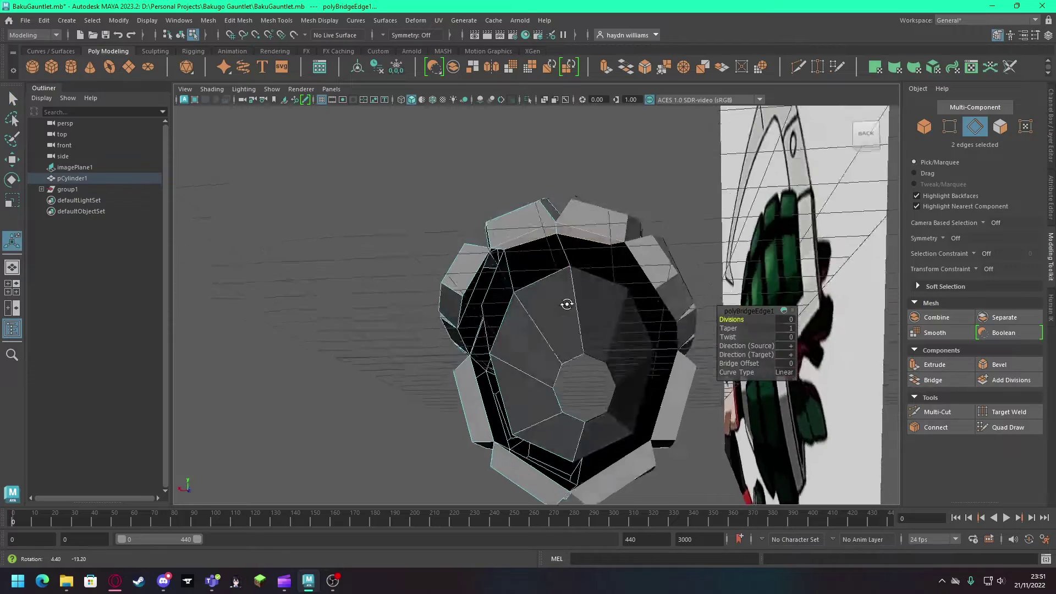
pyautogui.press('F9')
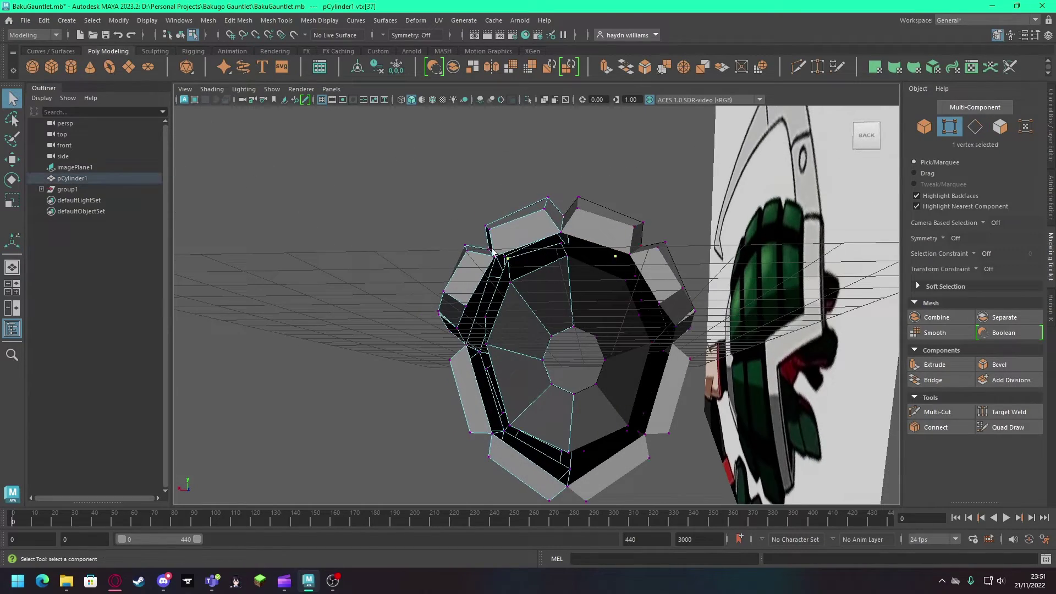
pyautogui.keyDown('alt'); pyautogui.moveTo(493, 253); pyautogui.dragTo(365, 118); pyautogui.keyUp('alt')
pyautogui.press('w')
pyautogui.moveTo(589, 313)
pyautogui.keyDown('alt'); pyautogui.mouseDown()
pyautogui.moveTo(653, 327)
pyautogui.moveTo(656, 353)
pyautogui.mouseUp(); pyautogui.keyUp('alt')
pyautogui.click(867, 137)
pyautogui.scroll(3, 495, 303)
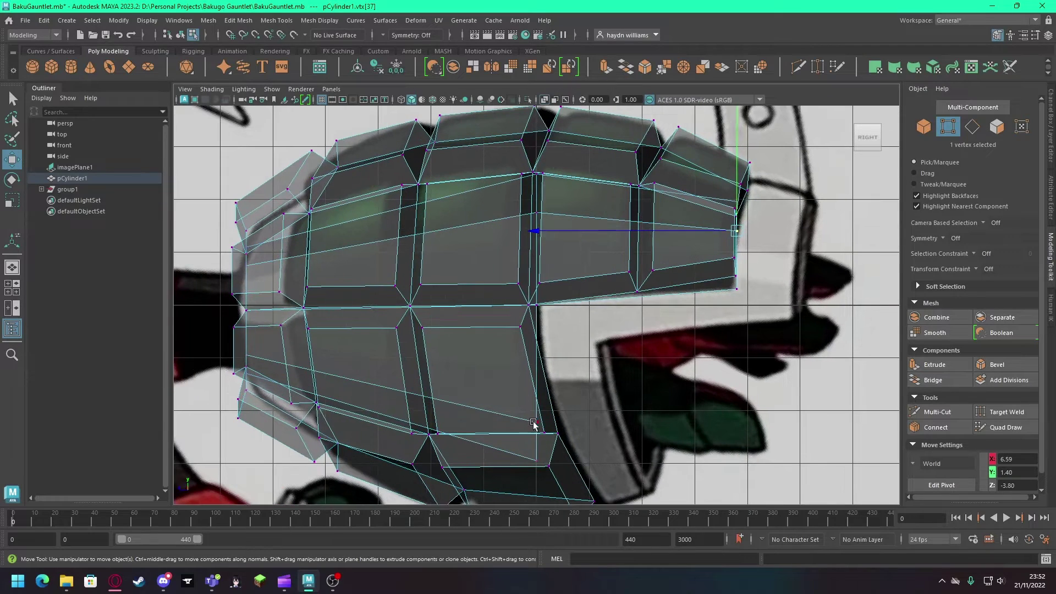
pyautogui.moveTo(512, 422); pyautogui.dragTo(483, 420)
pyautogui.click(571, 461)
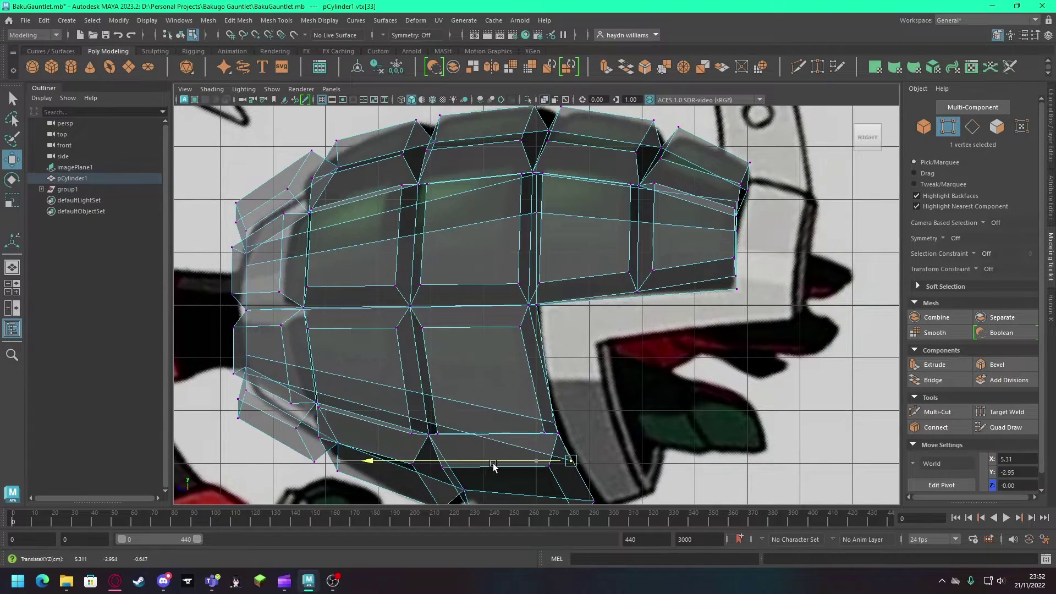
pyautogui.click(732, 258)
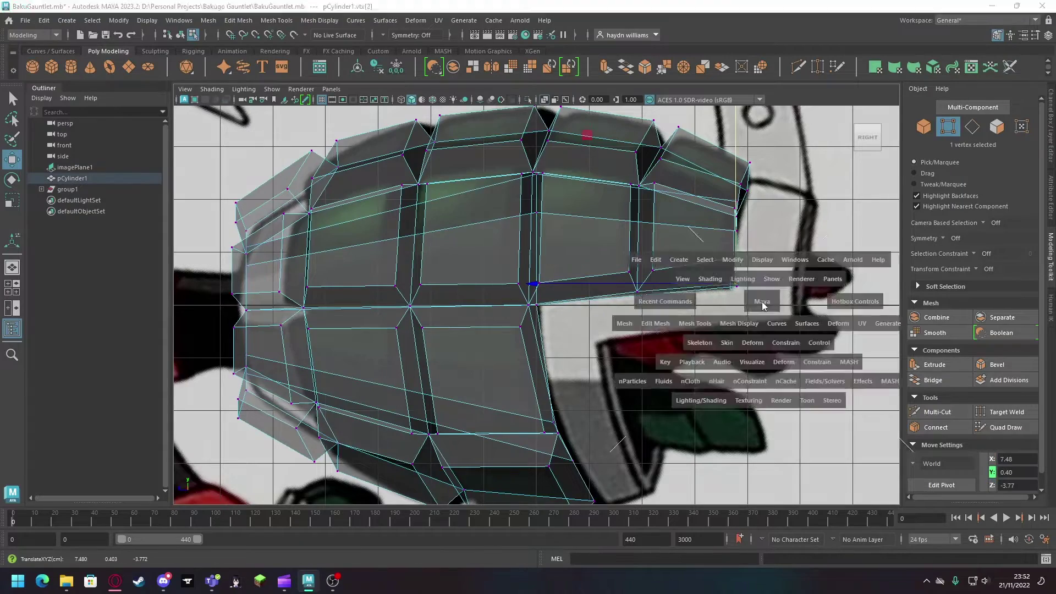
pyautogui.keyDown('alt'); pyautogui.moveTo(736, 257); pyautogui.dragTo(675, 323); pyautogui.keyUp('alt')
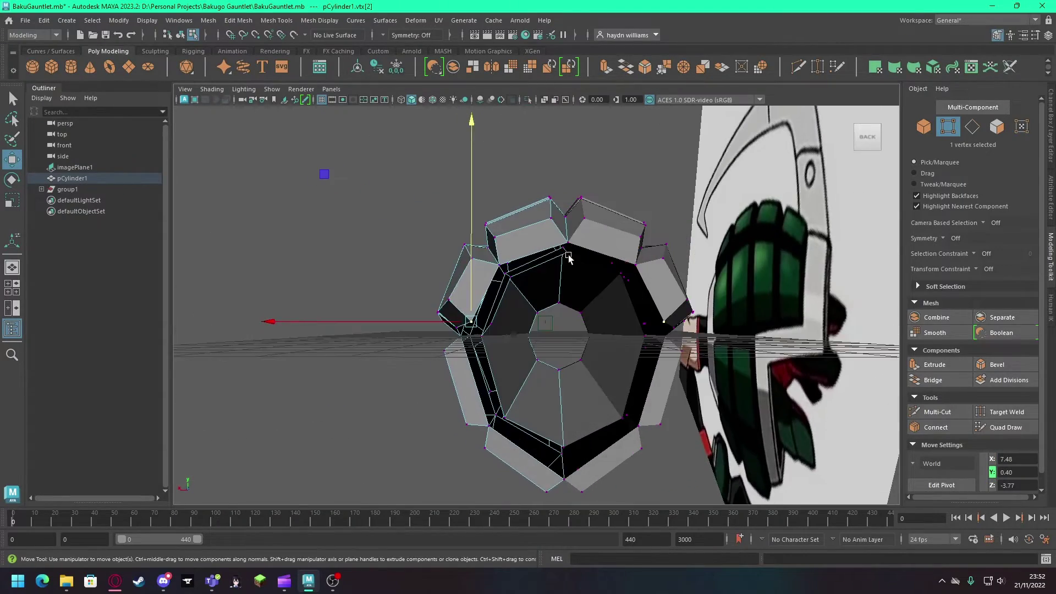
# Step: Nudge an inner-edge vertex downward and bridge the first pair of gap edges
pyautogui.click(567, 249)
pyautogui.moveTo(566, 249)
pyautogui.keyDown('alt'); pyautogui.mouseDown()
pyautogui.moveTo(608, 236)
pyautogui.moveTo(589, 231)
pyautogui.moveTo(617, 277)
pyautogui.moveTo(585, 454)
pyautogui.mouseUp(); pyautogui.keyUp('alt')
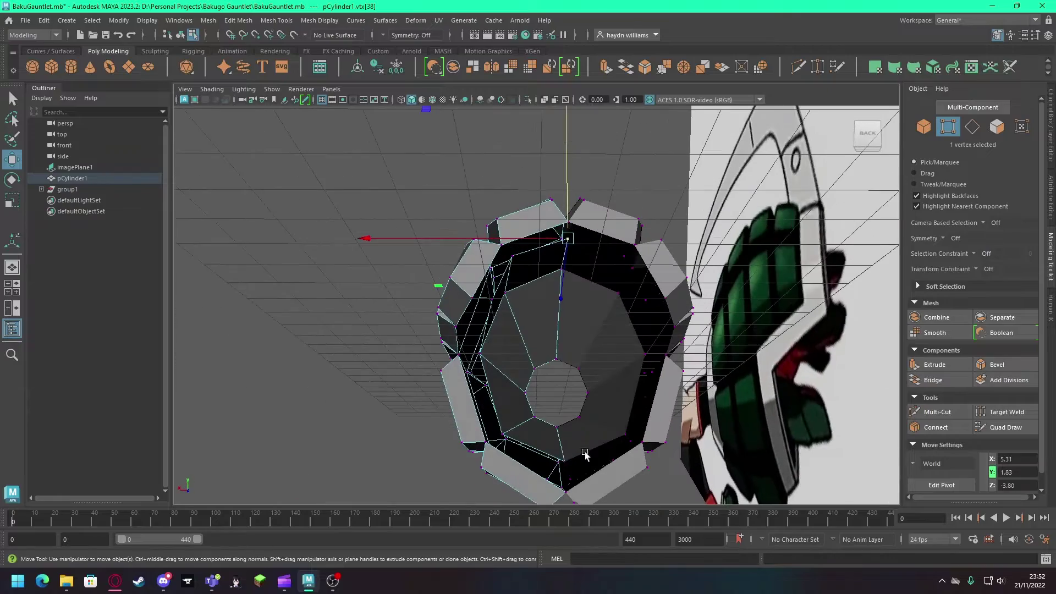
pyautogui.moveTo(562, 414)
pyautogui.mouseDown()
pyautogui.moveTo(562, 426)
pyautogui.moveTo(630, 447)
pyautogui.moveTo(596, 452)
pyautogui.moveTo(702, 446)
pyautogui.moveTo(618, 274)
pyautogui.moveTo(621, 360)
pyautogui.moveTo(687, 352)
pyautogui.mouseUp()
pyautogui.click(619, 273)
pyautogui.press('F10')
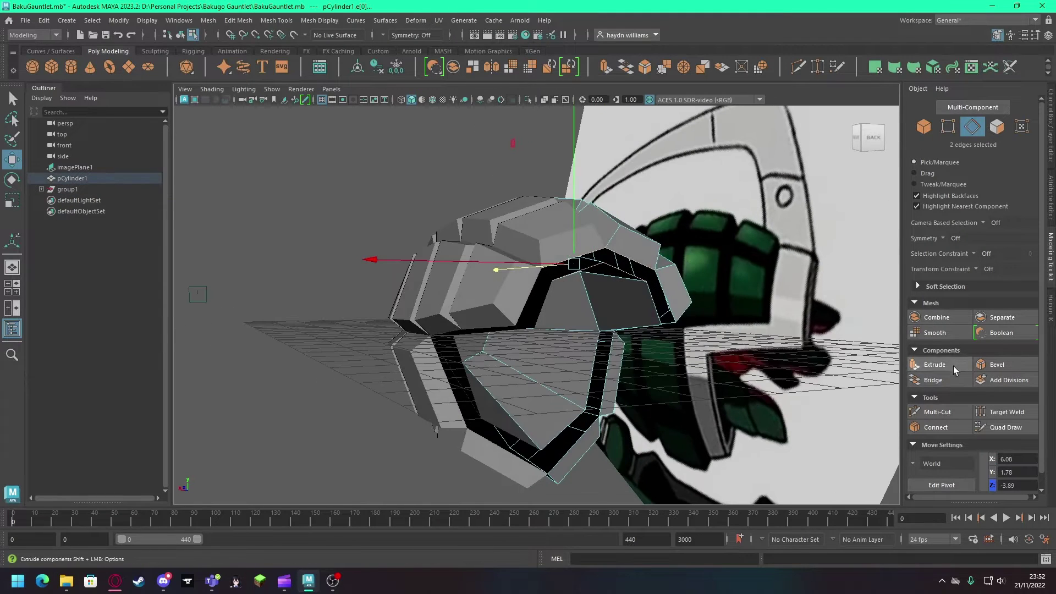
pyautogui.click(948, 379)
# Step: Select an edge and the faces beside the hole on the other half
pyautogui.keyDown('alt'); pyautogui.moveTo(532, 325); pyautogui.dragTo(396, 308); pyautogui.keyUp('alt')
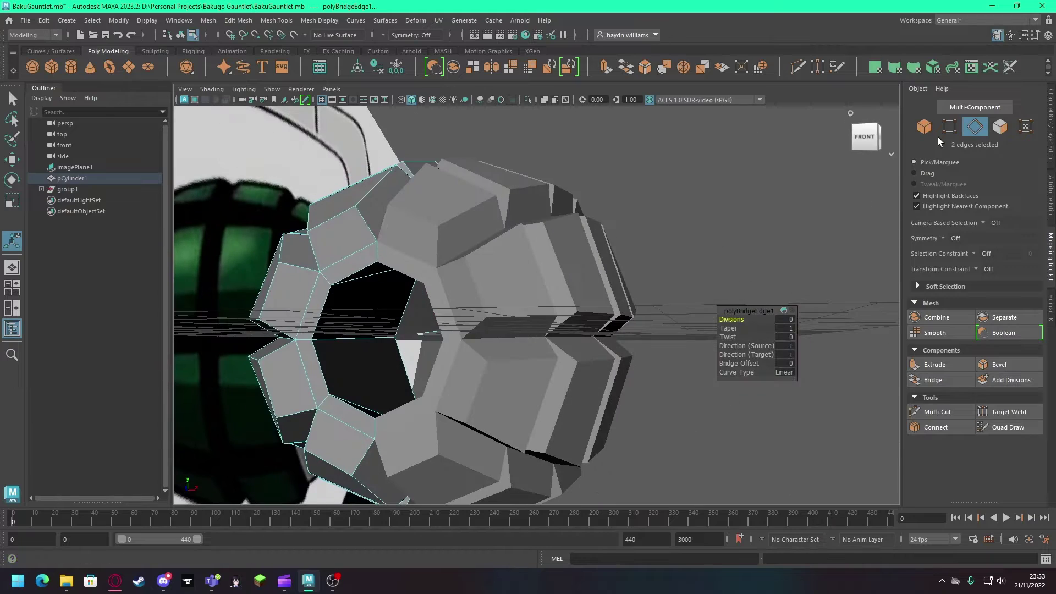
pyautogui.click(386, 270)
pyautogui.click(994, 130)
pyautogui.click(483, 235)
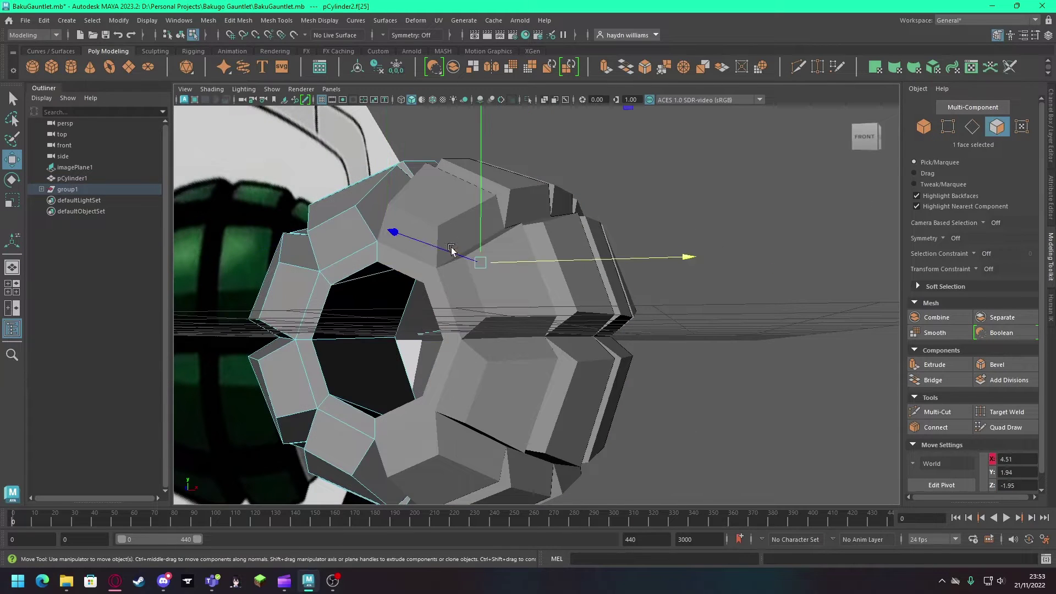
pyautogui.click(453, 253)
pyautogui.keyDown('shift'); pyautogui.click(418, 234); pyautogui.keyUp('shift')
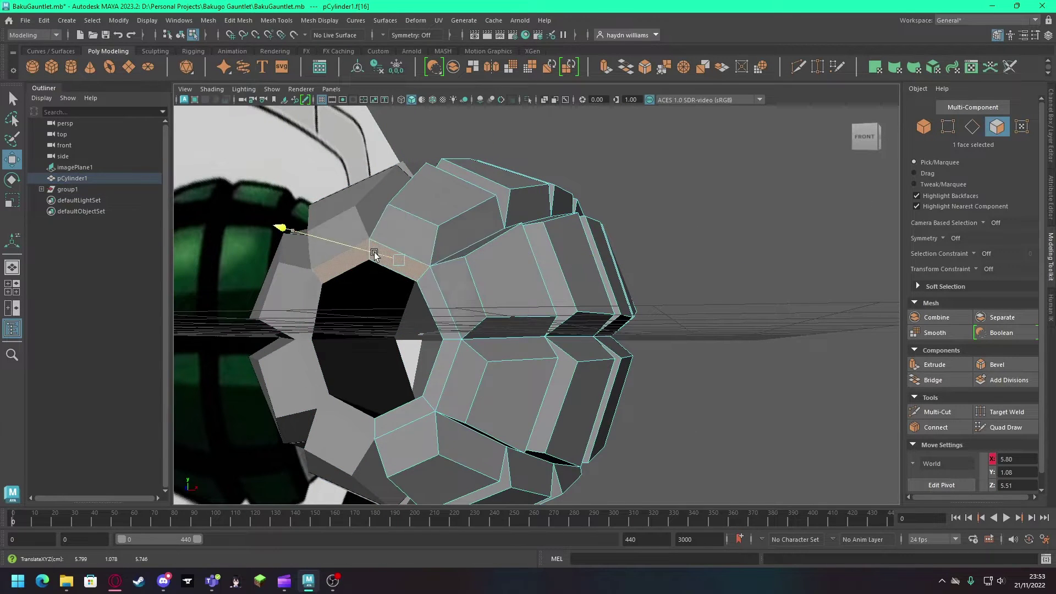
pyautogui.click(618, 342)
pyautogui.keyDown('alt'); pyautogui.moveTo(385, 253); pyautogui.dragTo(518, 272); pyautogui.keyUp('alt')
# Step: Target Weld vertices along the gap edge
pyautogui.press('F10')
pyautogui.click(538, 271)
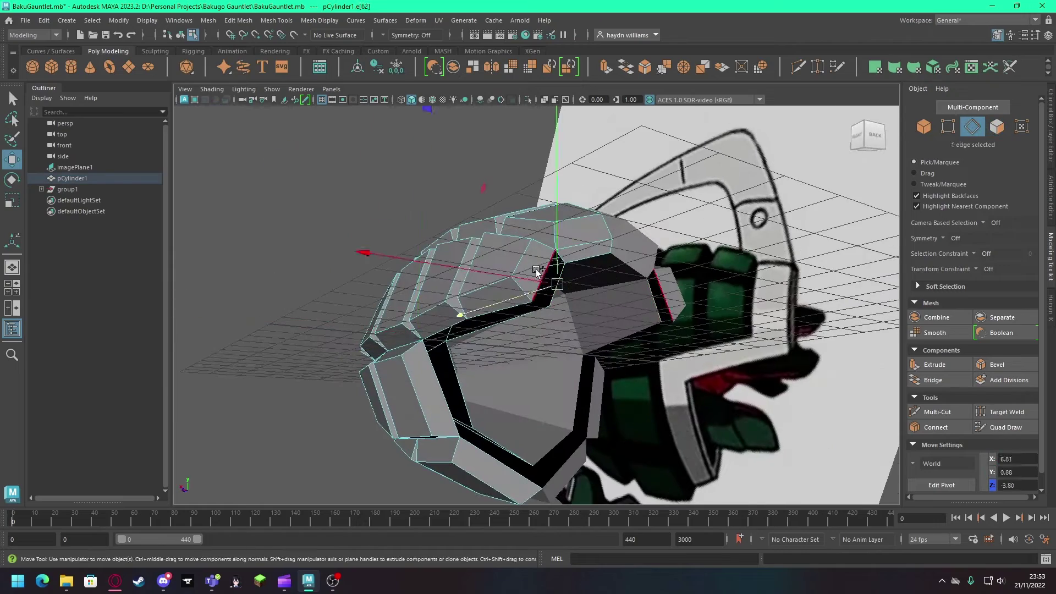
pyautogui.click(996, 405)
pyautogui.keyDown('alt'); pyautogui.moveTo(577, 286); pyautogui.dragTo(503, 286); pyautogui.keyUp('alt')
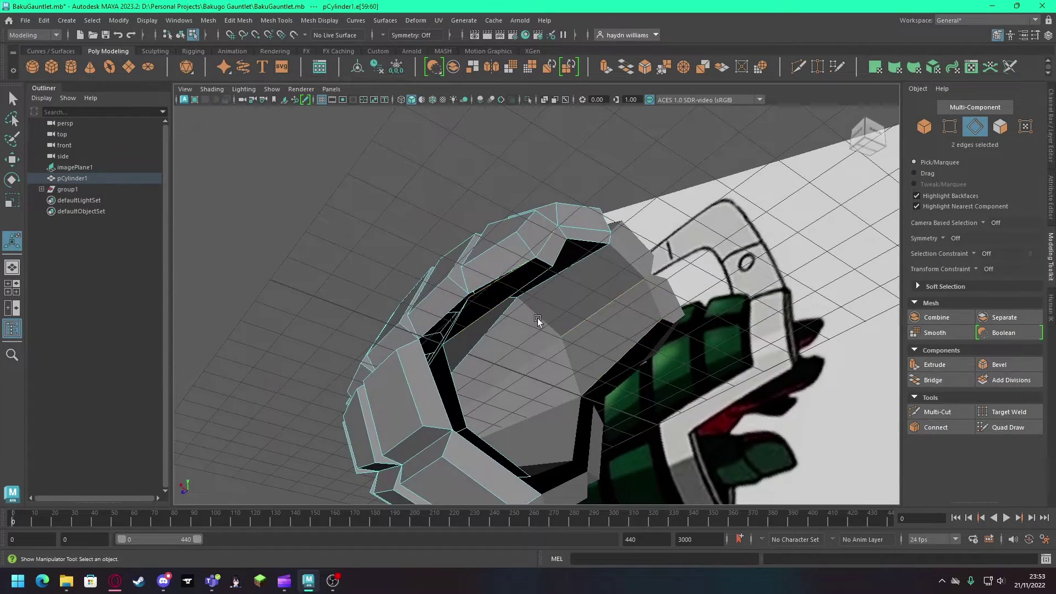
pyautogui.moveTo(537, 317)
pyautogui.keyDown('alt'); pyautogui.mouseDown()
pyautogui.moveTo(512, 266)
pyautogui.moveTo(591, 316)
pyautogui.mouseUp(); pyautogui.keyUp('alt')
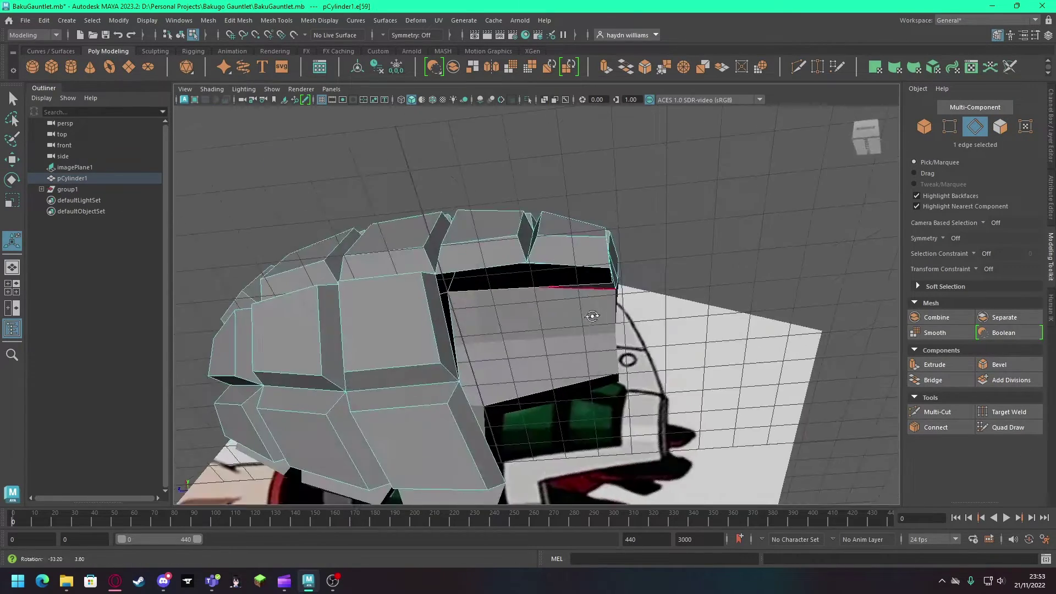
# Step: Add Multi-Cut edges across the faces at the top gap
pyautogui.click(803, 68)
pyautogui.click(535, 287)
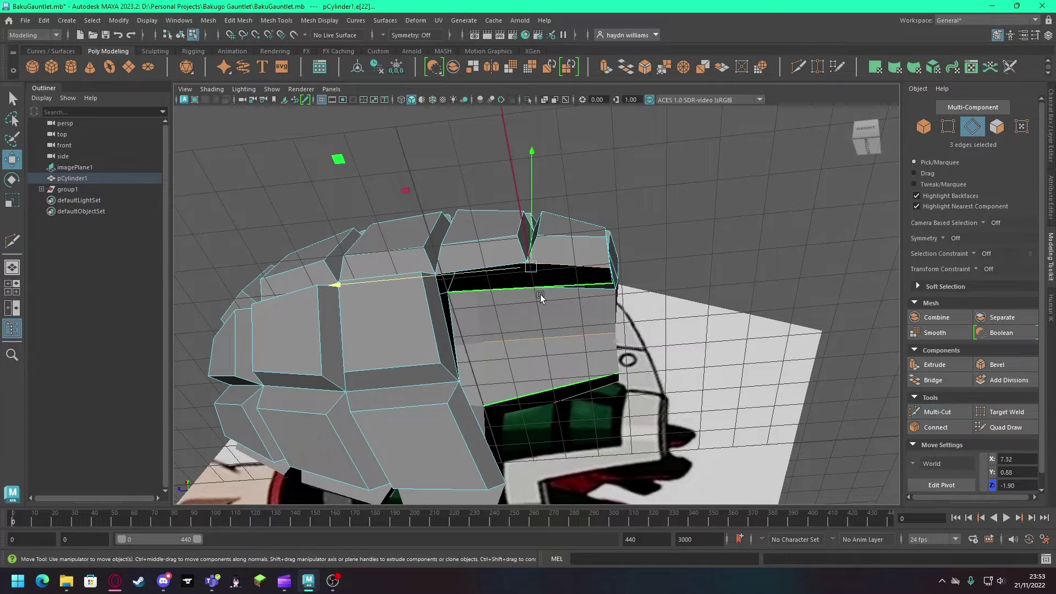
pyautogui.click(797, 68)
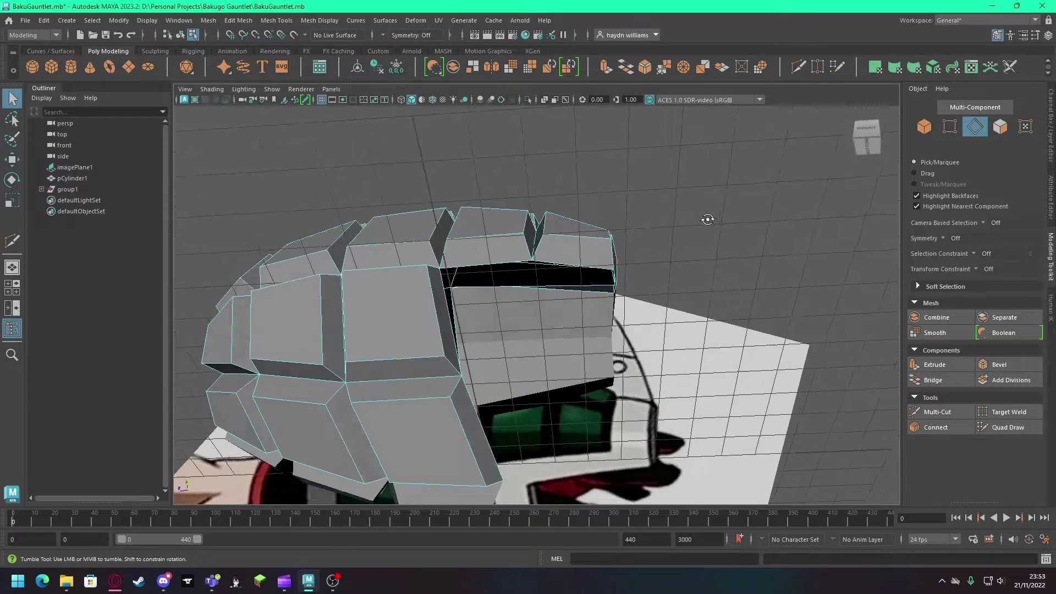
pyautogui.moveTo(707, 219)
pyautogui.keyDown('alt'); pyautogui.mouseDown()
pyautogui.moveTo(544, 287)
pyautogui.moveTo(601, 270)
pyautogui.mouseUp(); pyautogui.keyUp('alt')
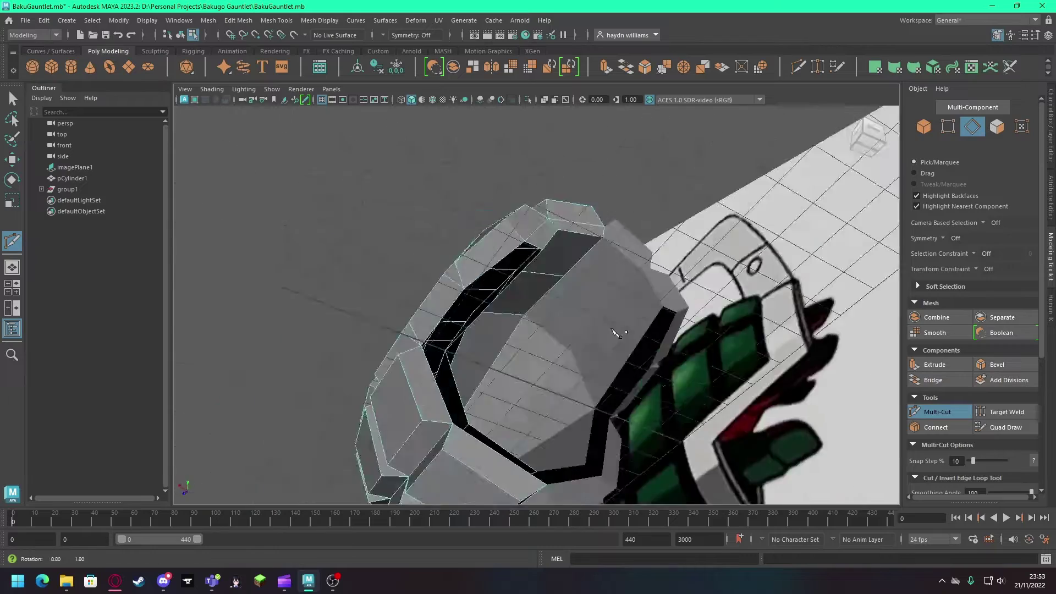
pyautogui.keyDown('alt'); pyautogui.moveTo(687, 231); pyautogui.dragTo(515, 288); pyautogui.keyUp('alt')
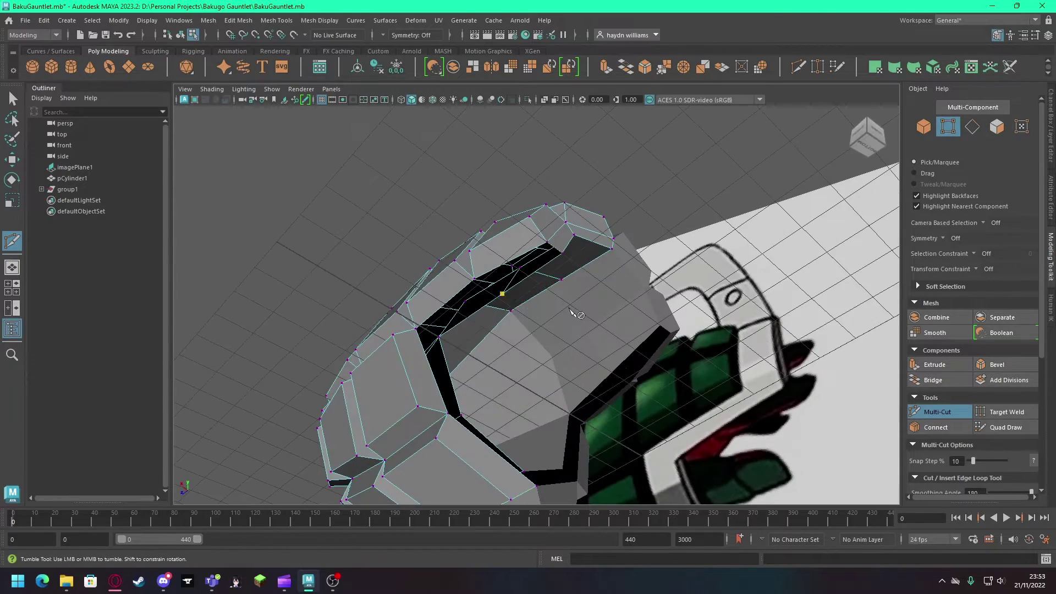
pyautogui.keyDown('alt'); pyautogui.moveTo(572, 312); pyautogui.dragTo(560, 266); pyautogui.keyUp('alt')
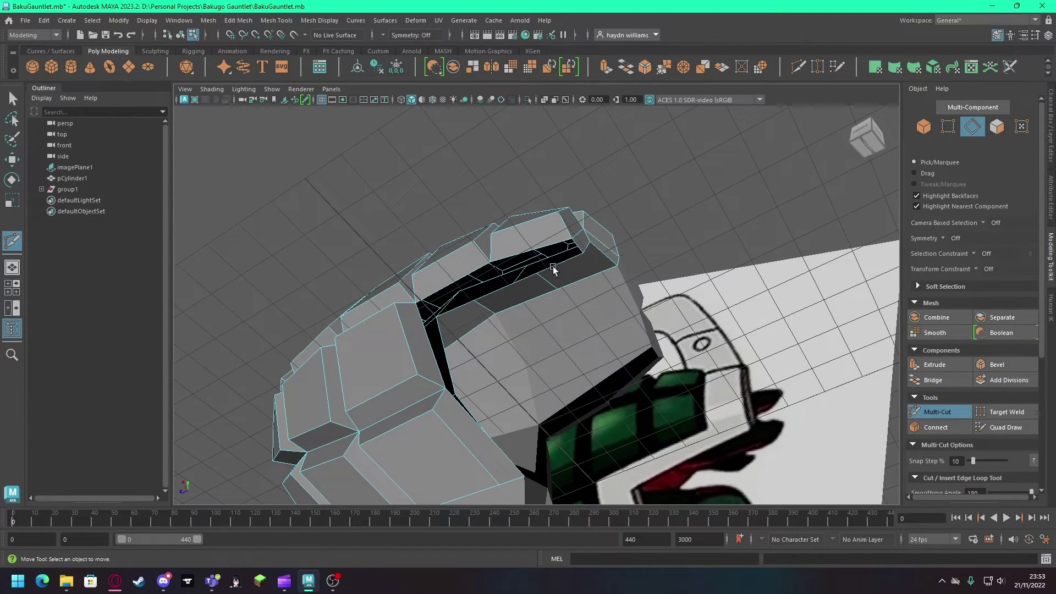
# Step: Bridge the top gap edges, redoing the bridge once
pyautogui.press('w')
pyautogui.keyDown('shift'); pyautogui.moveTo(553, 268); pyautogui.dragTo(527, 286, button='right'); pyautogui.keyUp('shift')
pyautogui.keyDown('alt'); pyautogui.moveTo(550, 269); pyautogui.dragTo(503, 280); pyautogui.keyUp('alt')
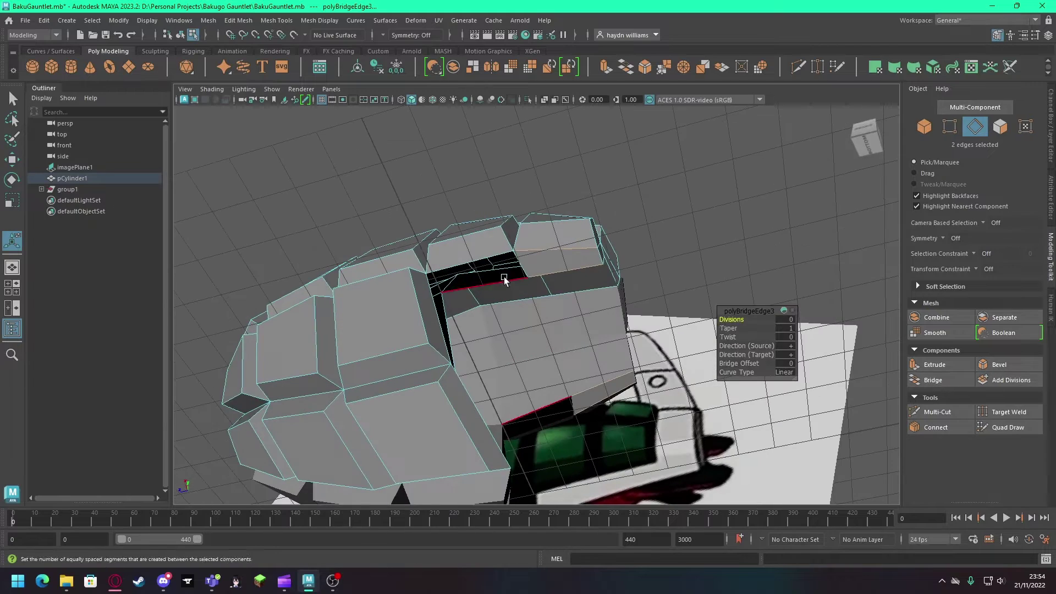
pyautogui.hotkey('ctrl', 'z')
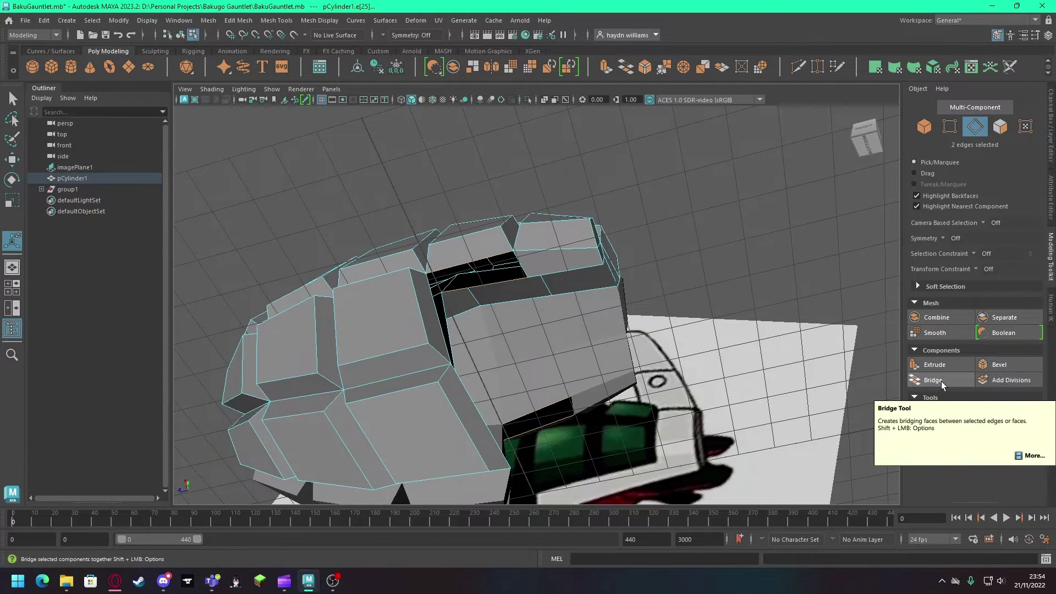
pyautogui.click(941, 381)
# Step: Bridge another edge pair to fill the bottom gap
pyautogui.moveTo(632, 385)
pyautogui.keyDown('alt'); pyautogui.mouseDown()
pyautogui.moveTo(470, 392)
pyautogui.moveTo(664, 383)
pyautogui.moveTo(537, 438)
pyautogui.mouseUp(); pyautogui.keyUp('alt')
pyautogui.keyDown('shift'); pyautogui.click(537, 437); pyautogui.keyUp('shift')
pyautogui.click(935, 380)
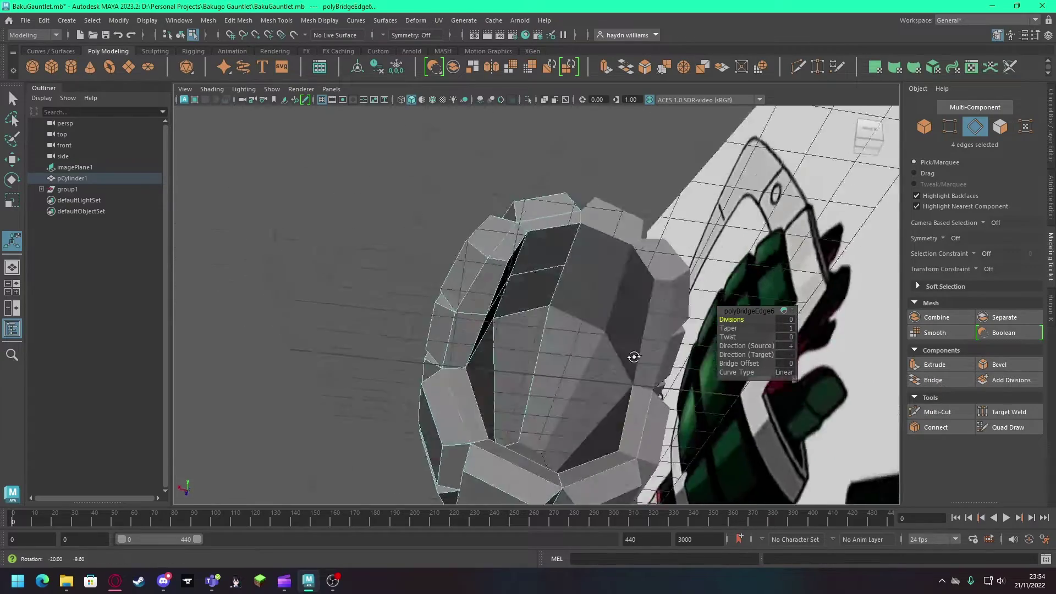
pyautogui.moveTo(632, 353)
pyautogui.keyDown('alt'); pyautogui.mouseDown()
pyautogui.moveTo(759, 401)
pyautogui.moveTo(869, 392)
pyautogui.moveTo(323, 237)
pyautogui.moveTo(323, 216)
pyautogui.moveTo(269, 198)
pyautogui.moveTo(300, 194)
pyautogui.mouseUp(); pyautogui.keyUp('alt')
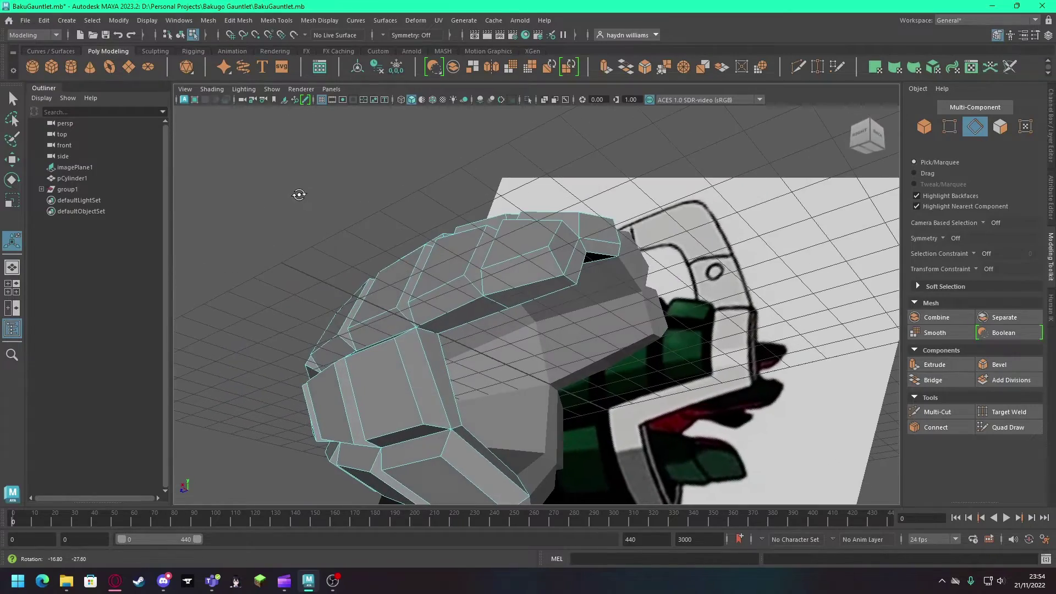
# Step: Select the six groove faces around the front opening
pyautogui.click(1012, 134)
pyautogui.click(593, 253)
pyautogui.keyDown('shift'); pyautogui.click(547, 294); pyautogui.keyUp('shift')
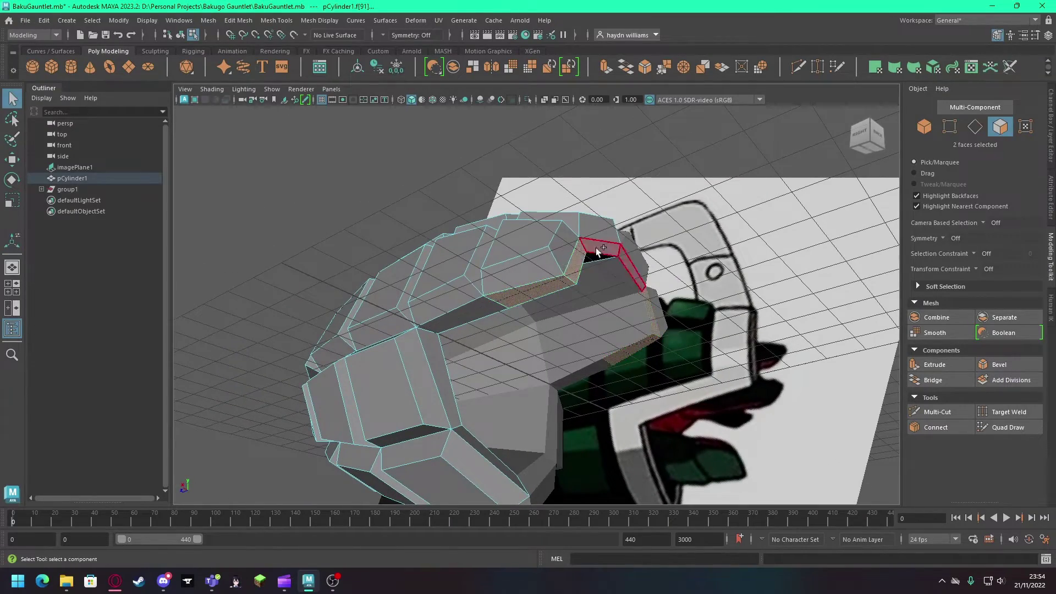
pyautogui.keyDown('shift'); pyautogui.click(426, 364); pyautogui.keyUp('shift')
pyautogui.keyDown('shift'); pyautogui.click(495, 467); pyautogui.keyUp('shift')
pyautogui.press('w')
# Step: Extrude the groove faces, shrink them inward and shift them into place
pyautogui.hotkey('ctrl', 'e')
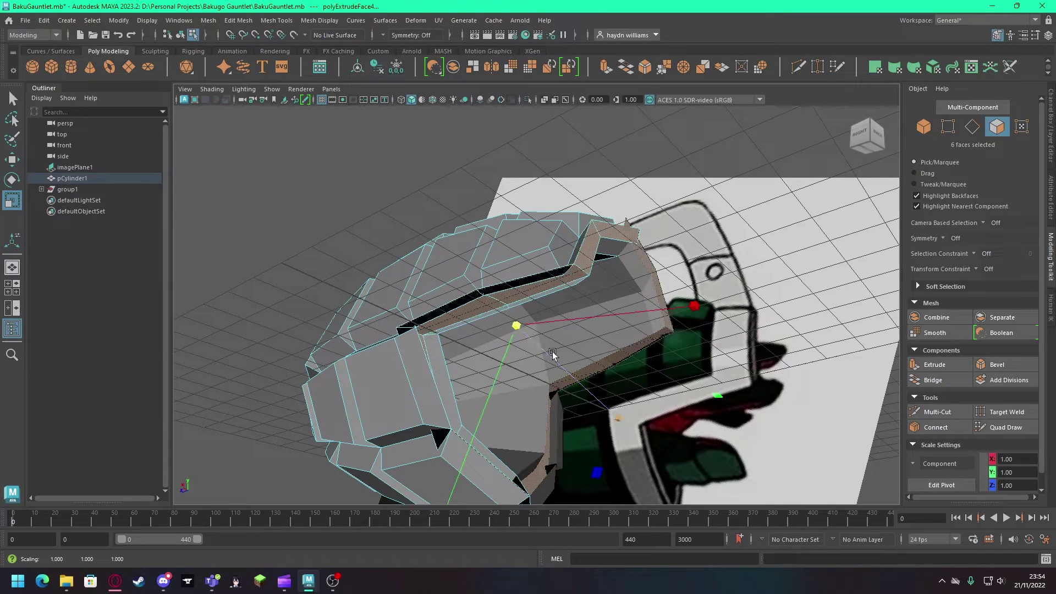
pyautogui.moveTo(642, 313); pyautogui.dragTo(590, 456)
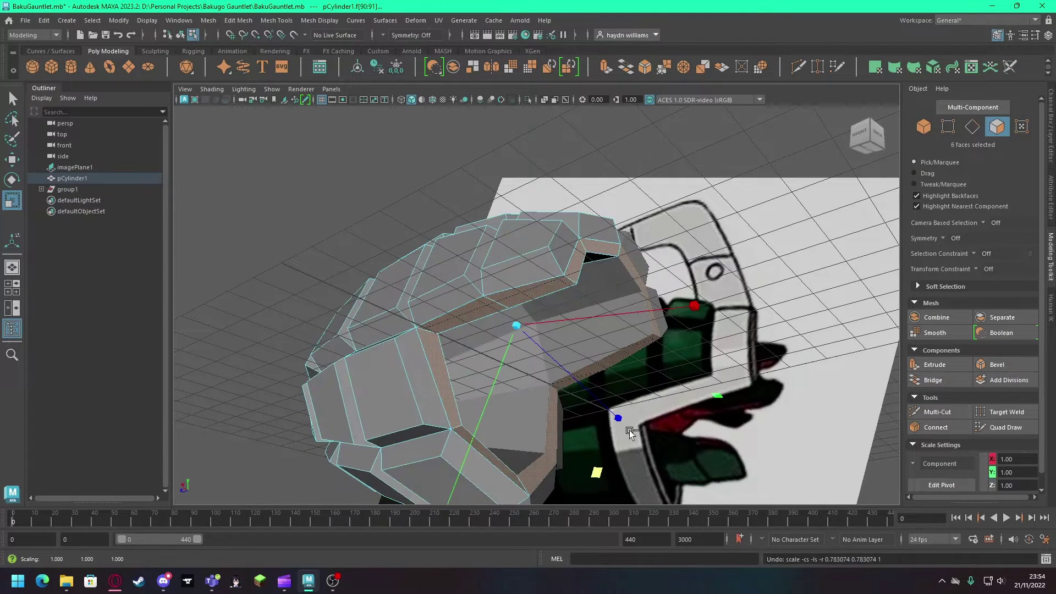
pyautogui.press('w')
pyautogui.moveTo(479, 339); pyautogui.dragTo(470, 368)
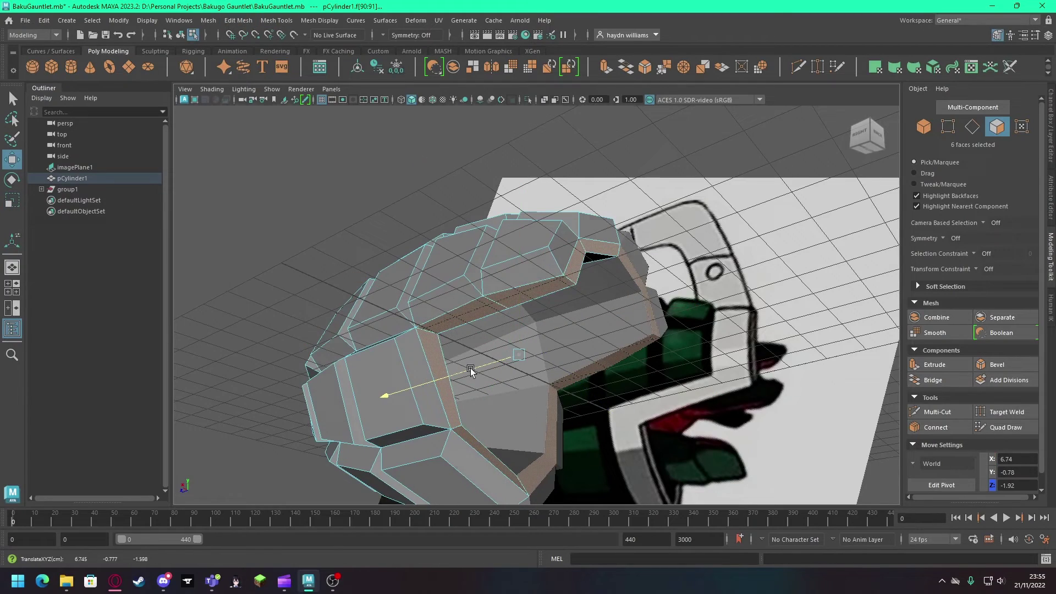
# Step: Extrude the faces again, settling the thickness at 1 after trying 0.8 and 0.5
pyautogui.click(238, 20)
pyautogui.click(275, 123)
pyautogui.moveTo(723, 320); pyautogui.dragTo(728, 320)
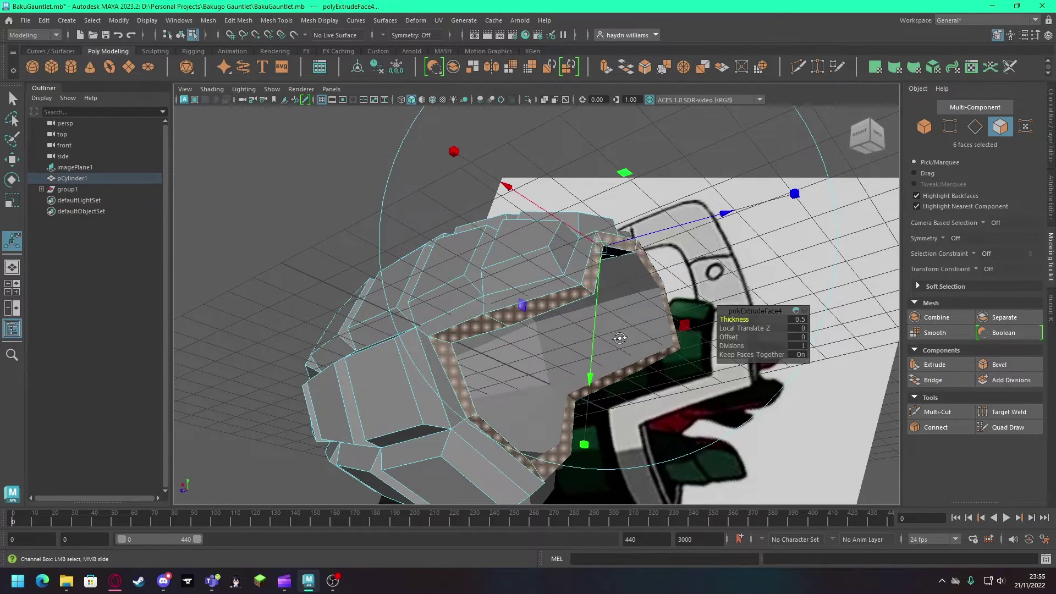
pyautogui.keyDown('alt'); pyautogui.moveTo(620, 338); pyautogui.dragTo(726, 390); pyautogui.keyUp('alt')
pyautogui.press('space')
pyautogui.press('space')
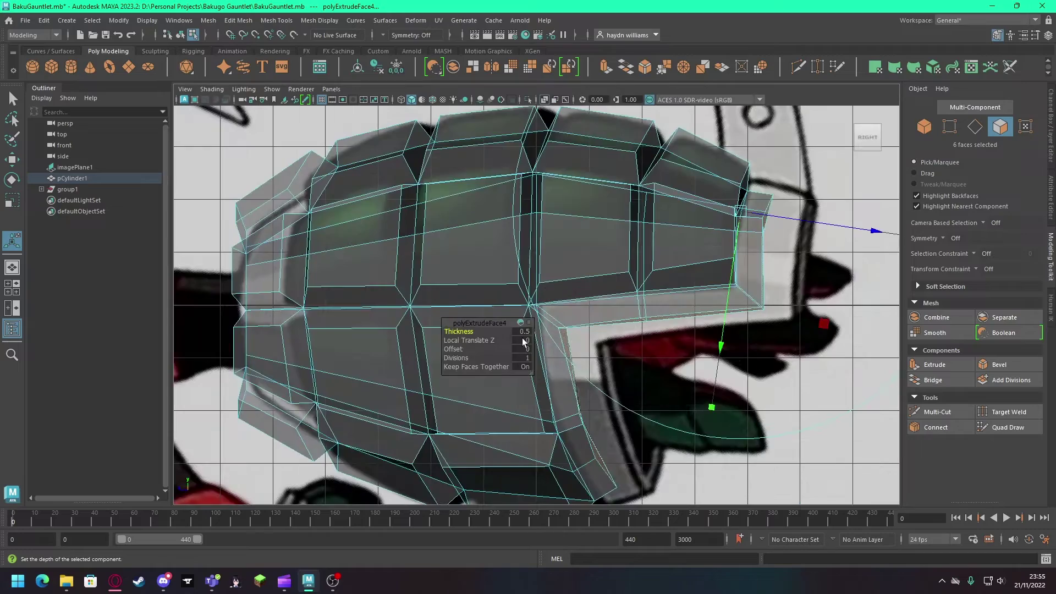
pyautogui.moveTo(469, 331); pyautogui.dragTo(473, 331)
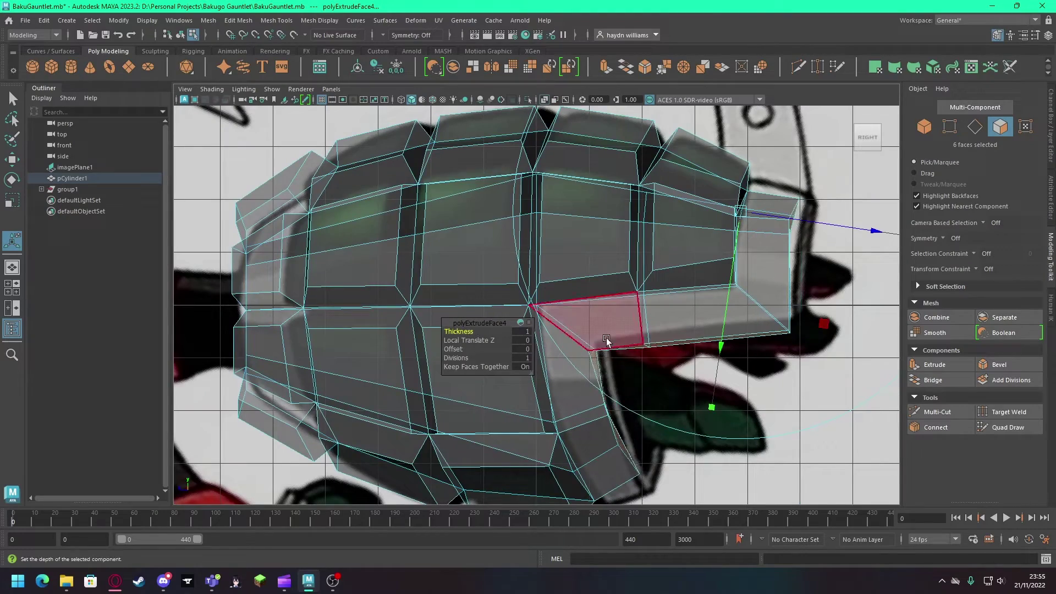
pyautogui.press('space')
pyautogui.press('space')
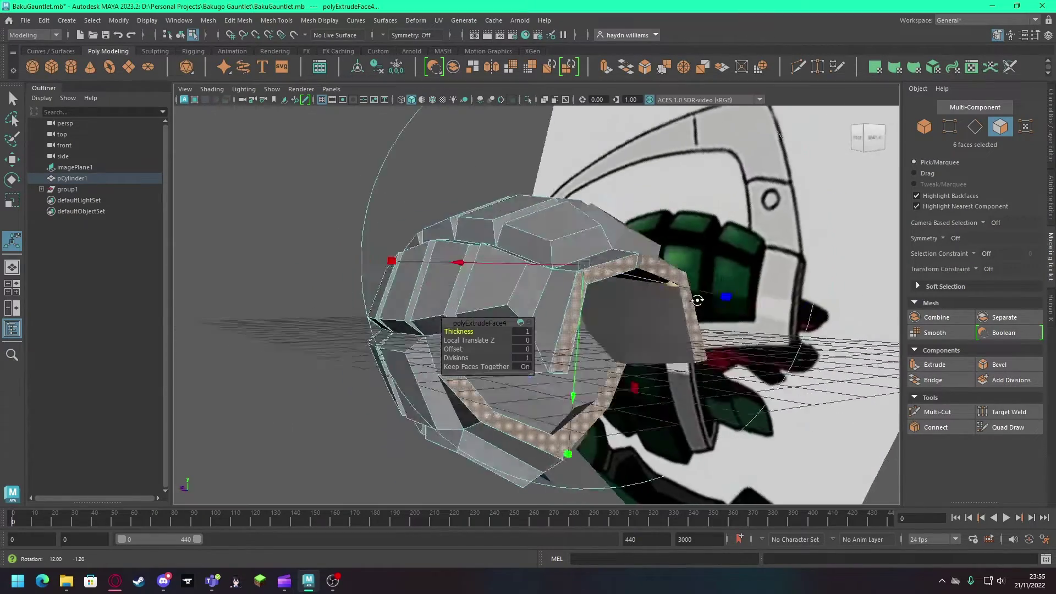
pyautogui.moveTo(619, 338)
pyautogui.keyDown('alt'); pyautogui.mouseDown()
pyautogui.moveTo(723, 318)
pyautogui.moveTo(617, 295)
pyautogui.mouseUp(); pyautogui.keyUp('alt')
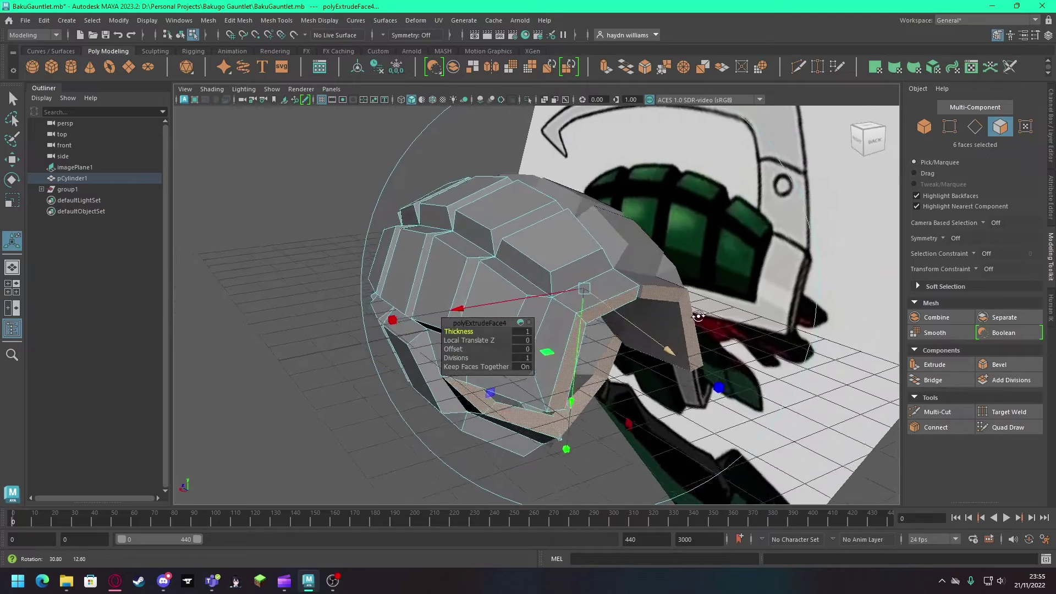
pyautogui.press('q')
pyautogui.press('F9')
pyautogui.scroll(5, 581, 290)
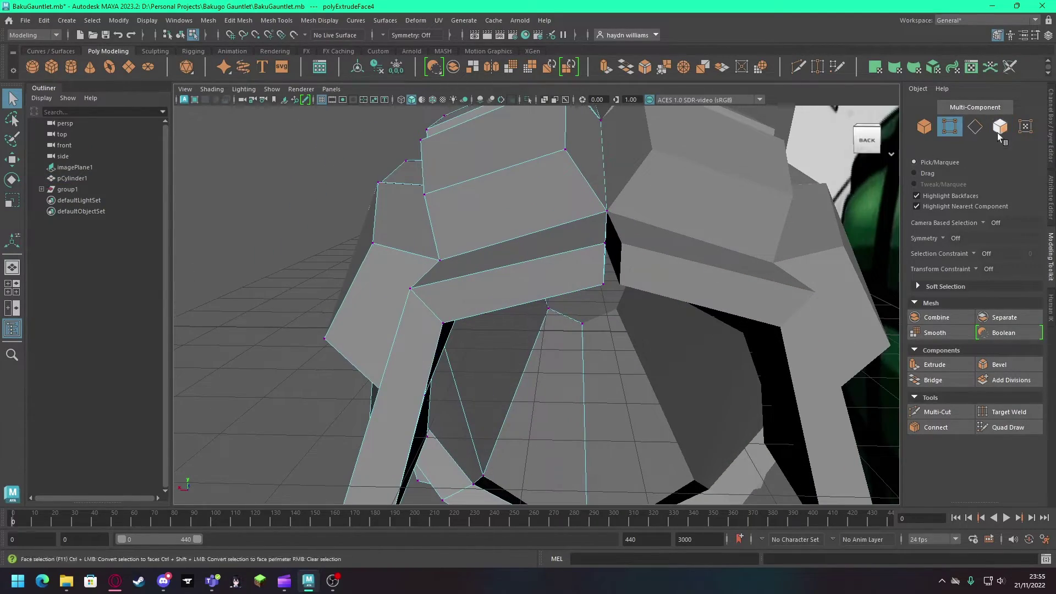
# Step: Scale the first pair of seam vertices inward along X
pyautogui.click(602, 248)
pyautogui.keyDown('alt'); pyautogui.moveTo(602, 248); pyautogui.dragTo(648, 254); pyautogui.keyUp('alt')
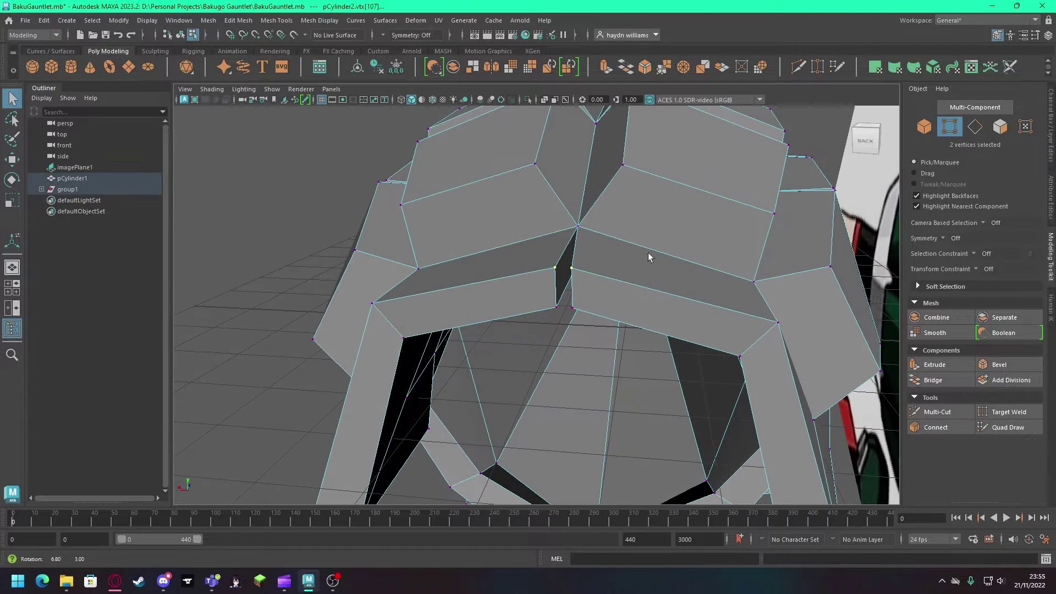
pyautogui.press('r')
pyautogui.click(941, 468)
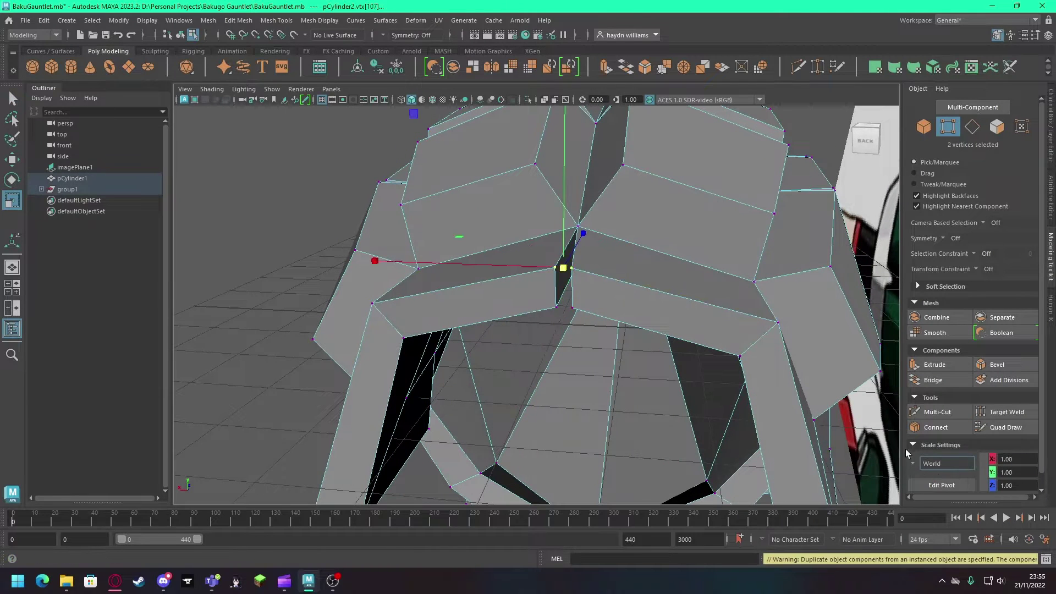
pyautogui.moveTo(566, 270); pyautogui.dragTo(572, 270)
# Step: Scale the matching centre seam vertices of both halves together on X, then select the upper seam vertex
pyautogui.click(598, 311)
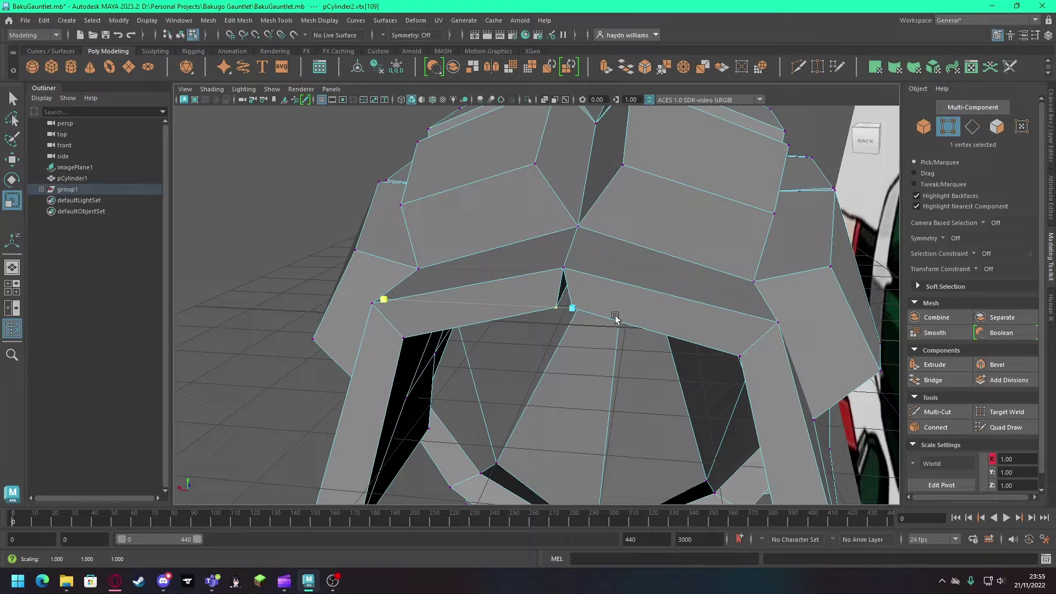
pyautogui.keyDown('shift'); pyautogui.click(557, 306); pyautogui.keyUp('shift')
pyautogui.moveTo(556, 302)
pyautogui.mouseDown()
pyautogui.moveTo(486, 294)
pyautogui.moveTo(550, 248)
pyautogui.mouseUp()
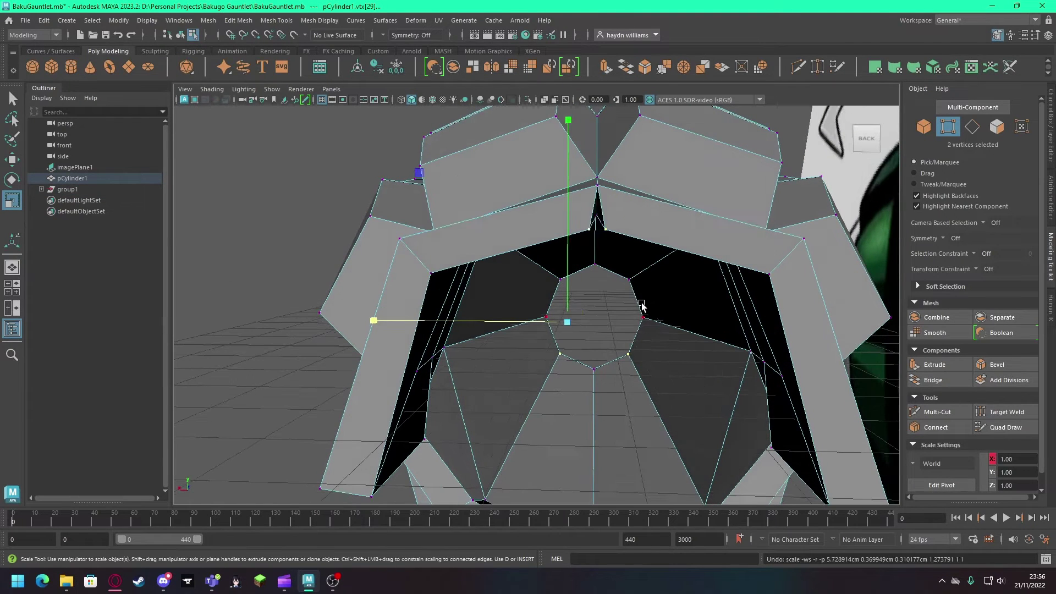
pyautogui.click(569, 232)
pyautogui.press('r')
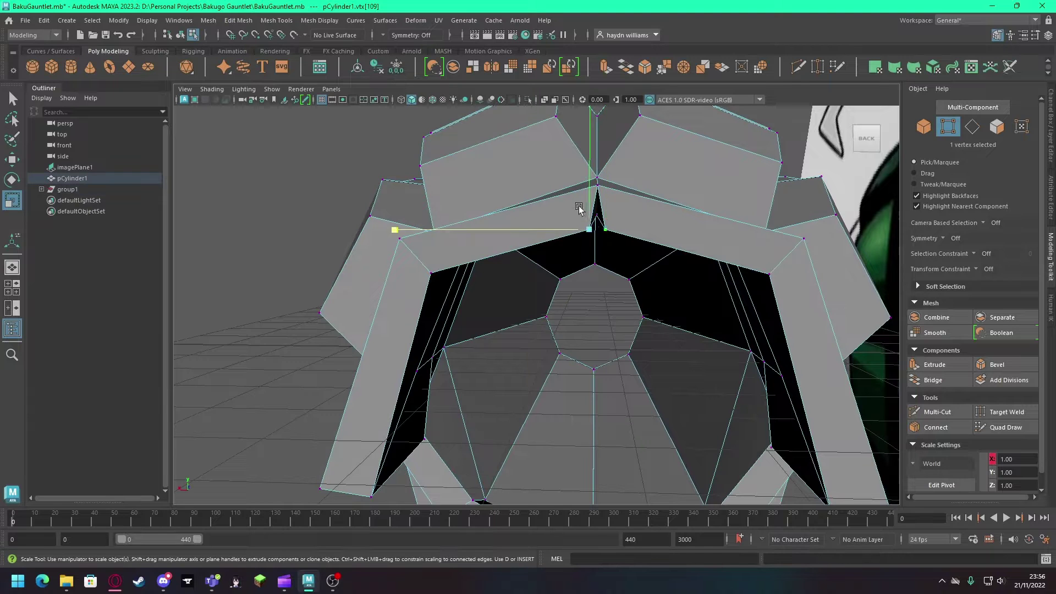
# Step: From below, select both bottom seam vertices and slide them toward the centre
pyautogui.click(609, 230)
pyautogui.keyDown('alt'); pyautogui.moveTo(679, 238); pyautogui.dragTo(598, 346); pyautogui.keyUp('alt')
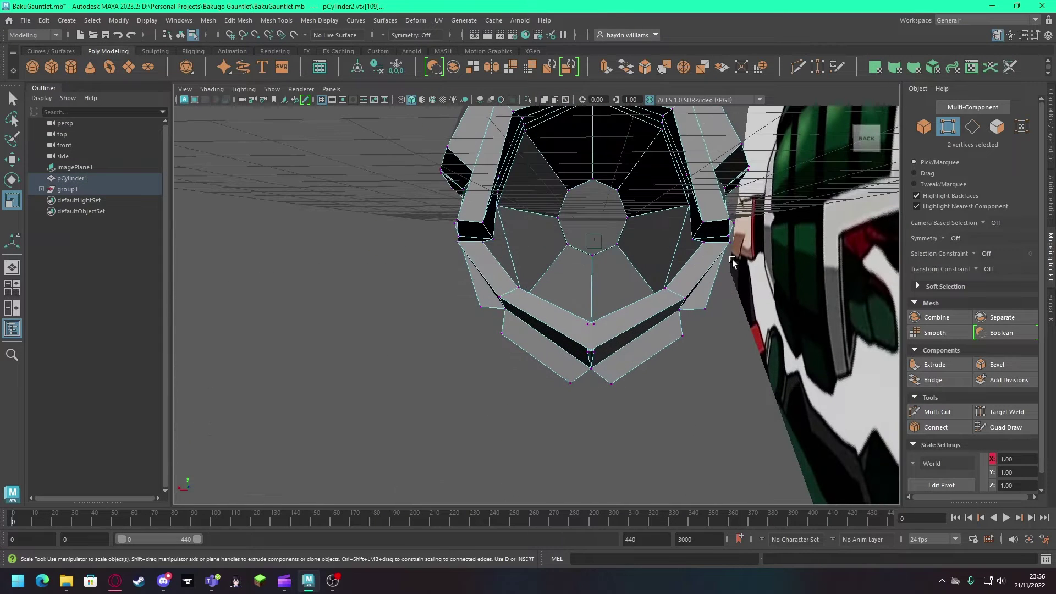
pyautogui.keyDown('shift'); pyautogui.click(598, 346); pyautogui.keyUp('shift')
pyautogui.click(596, 328)
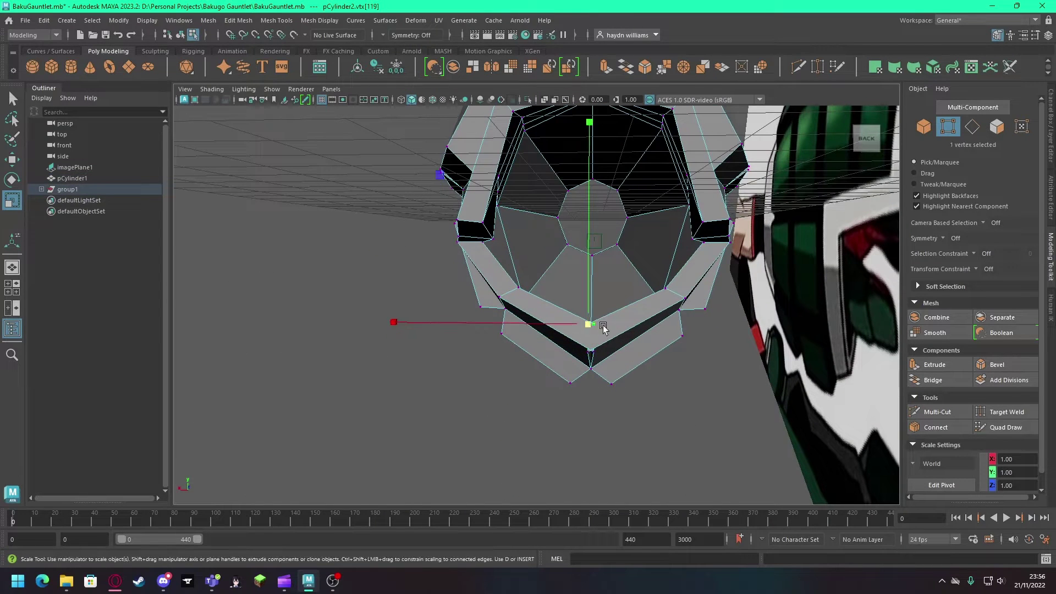
pyautogui.press('q')
pyautogui.click(590, 351)
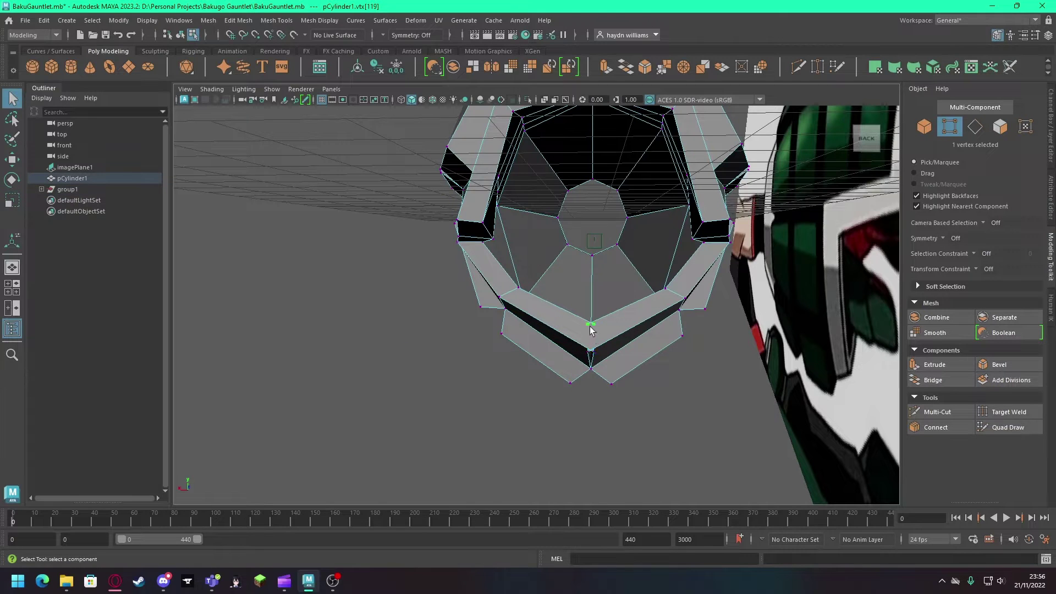
pyautogui.press('w')
pyautogui.keyDown('shift'); pyautogui.click(590, 351); pyautogui.keyUp('shift')
pyautogui.moveTo(567, 336)
pyautogui.mouseDown()
pyautogui.moveTo(554, 339)
pyautogui.moveTo(637, 382)
pyautogui.moveTo(615, 354)
pyautogui.mouseUp()
# Step: Zoom in on the bottom seam and select a bottom seam vertex for scaling
pyautogui.press('e')
pyautogui.press('r')
pyautogui.click(596, 328)
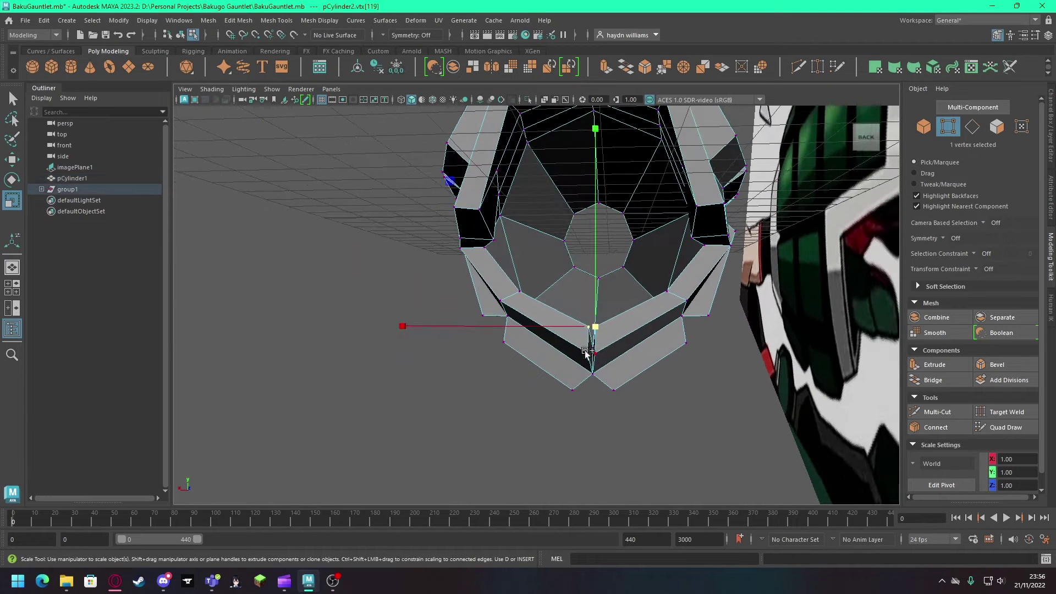
pyautogui.press('q')
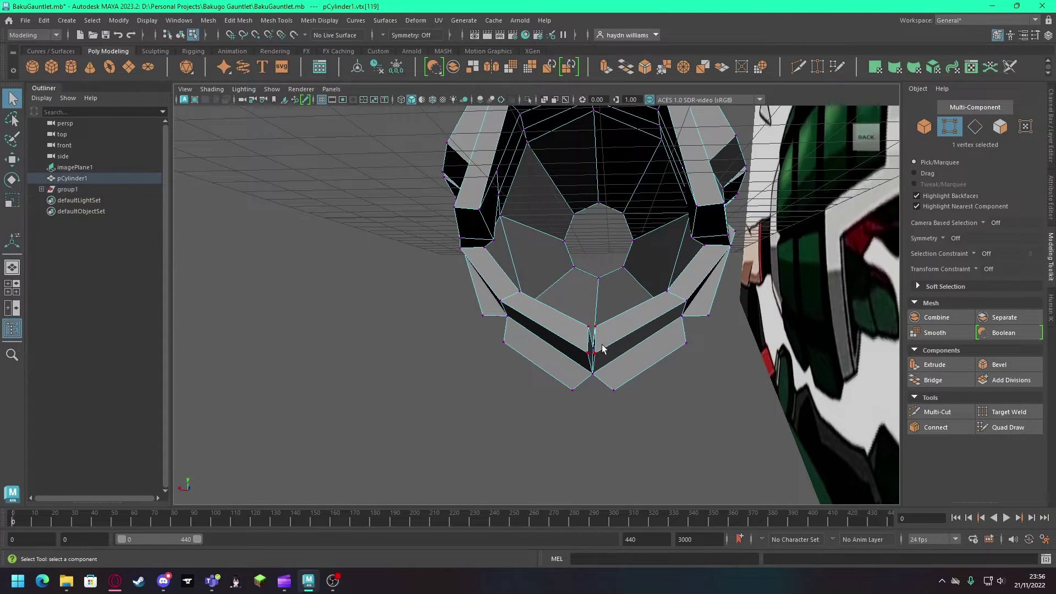
pyautogui.keyDown('alt'); pyautogui.moveTo(602, 347); pyautogui.dragTo(706, 440, button='right'); pyautogui.keyUp('alt')
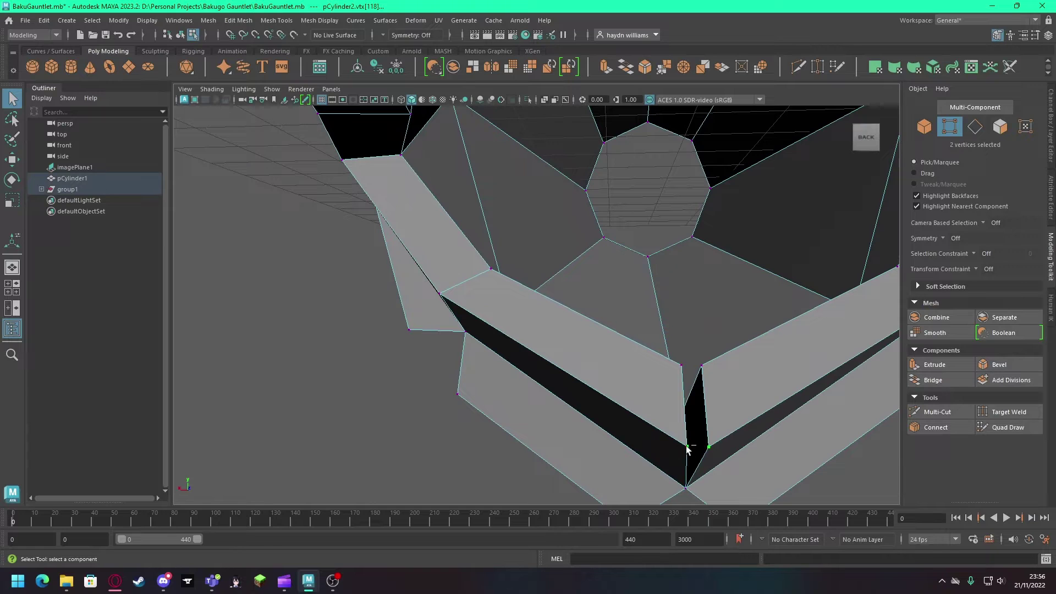
pyautogui.click(688, 446)
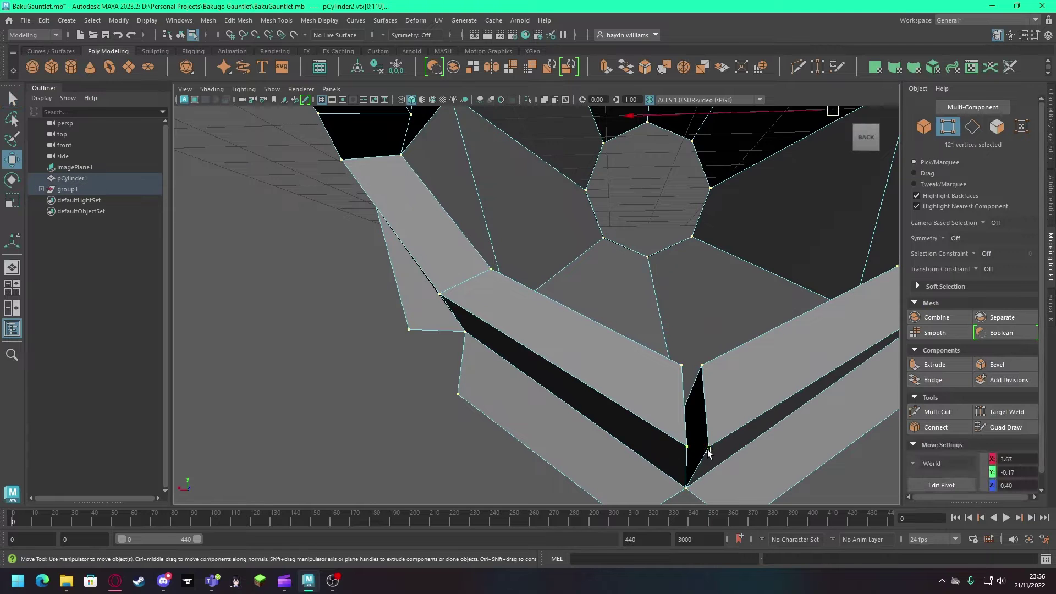
pyautogui.press('e')
pyautogui.press('q')
pyautogui.press('r')
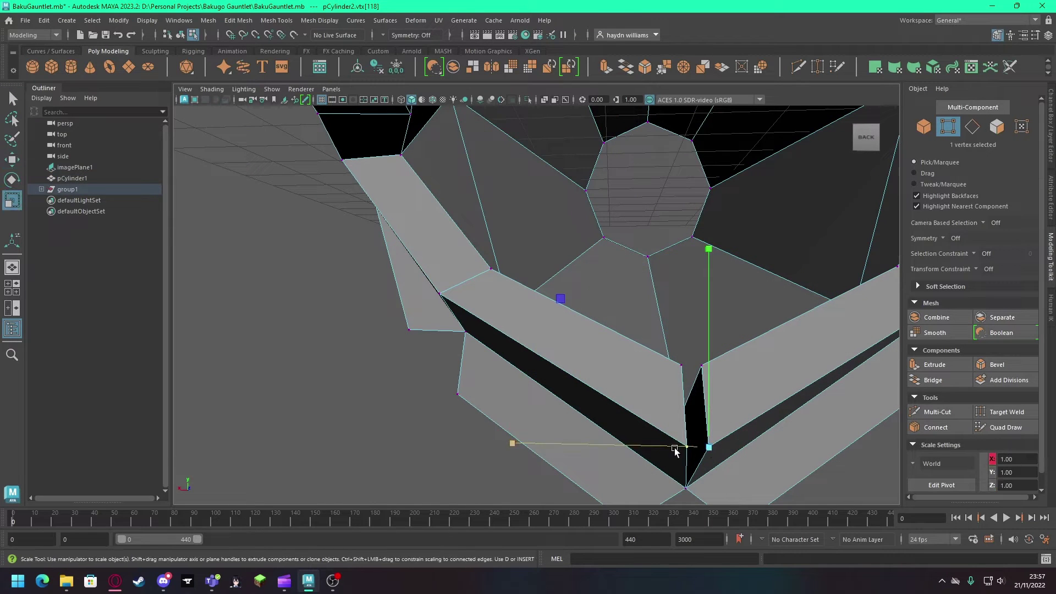
# Step: Zoom out to the whole ring, clear the vertex selection and return to object mode
pyautogui.keyDown('alt'); pyautogui.moveTo(747, 383); pyautogui.dragTo(906, 177); pyautogui.keyUp('alt')
pyautogui.scroll(-5, 700, 398)
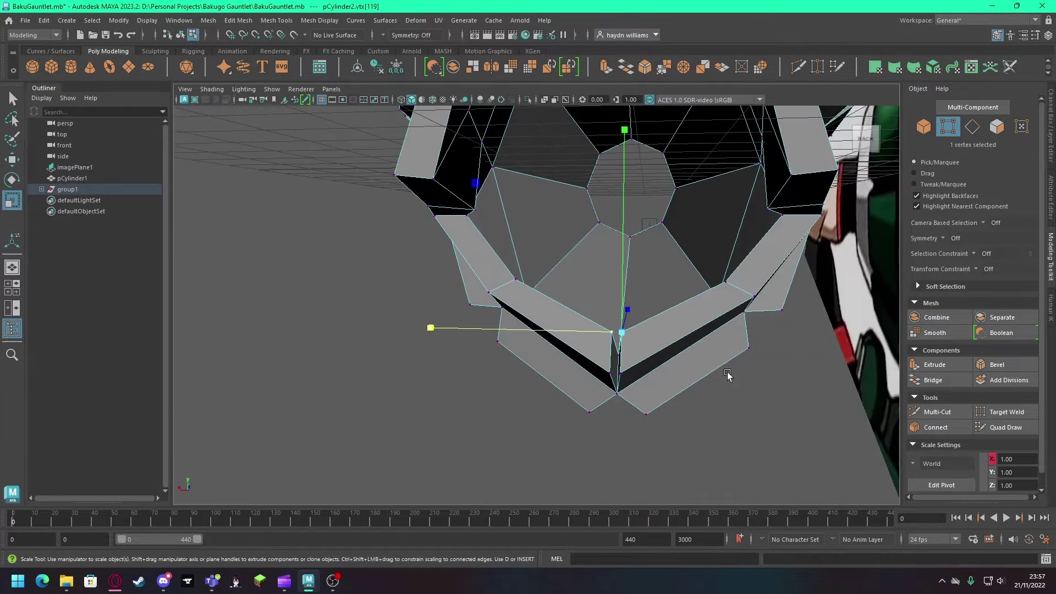
pyautogui.keyDown('alt'); pyautogui.moveTo(699, 398); pyautogui.dragTo(722, 337); pyautogui.keyUp('alt')
pyautogui.click(860, 214)
pyautogui.press('F8')
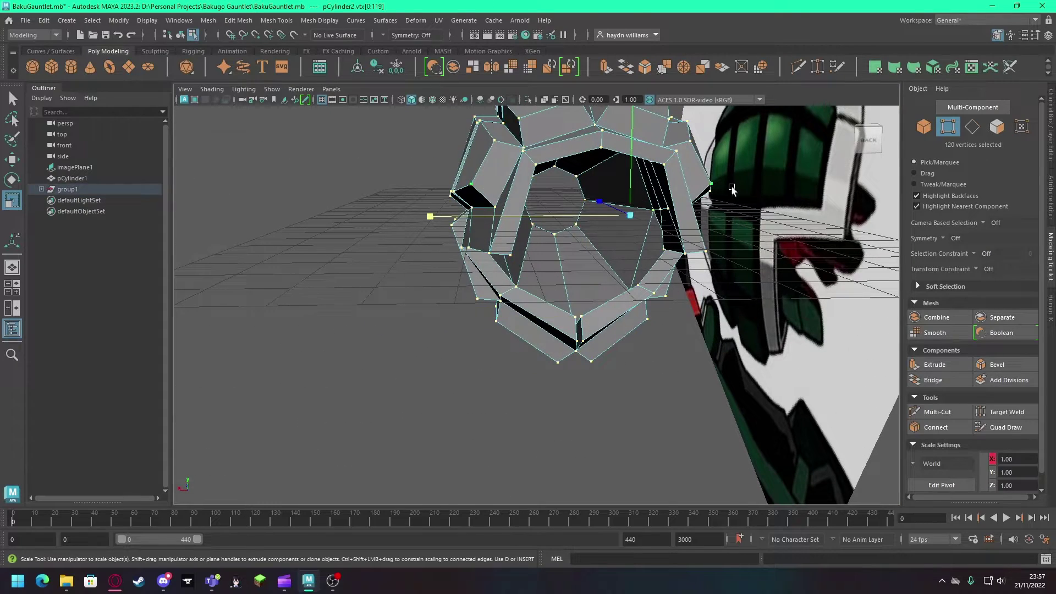
# Step: Select both shell halves and combine them into one mesh
pyautogui.click(227, 22)
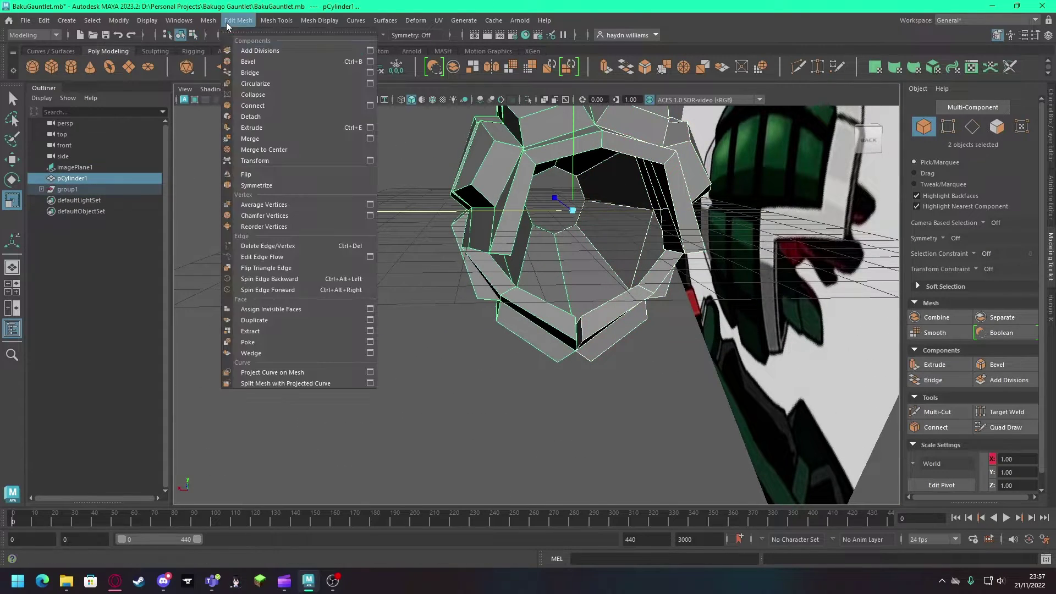
pyautogui.click(263, 104)
pyautogui.press('w')
pyautogui.keyDown('alt'); pyautogui.moveTo(456, 193); pyautogui.dragTo(598, 160); pyautogui.keyUp('alt')
pyautogui.click(599, 160)
pyautogui.press('F9')
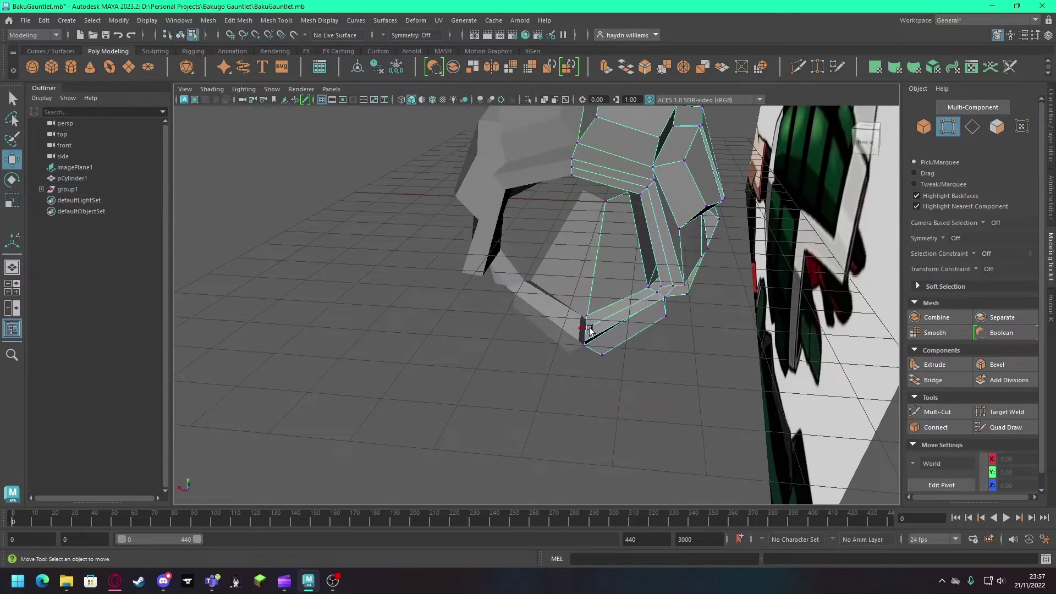
pyautogui.press('q')
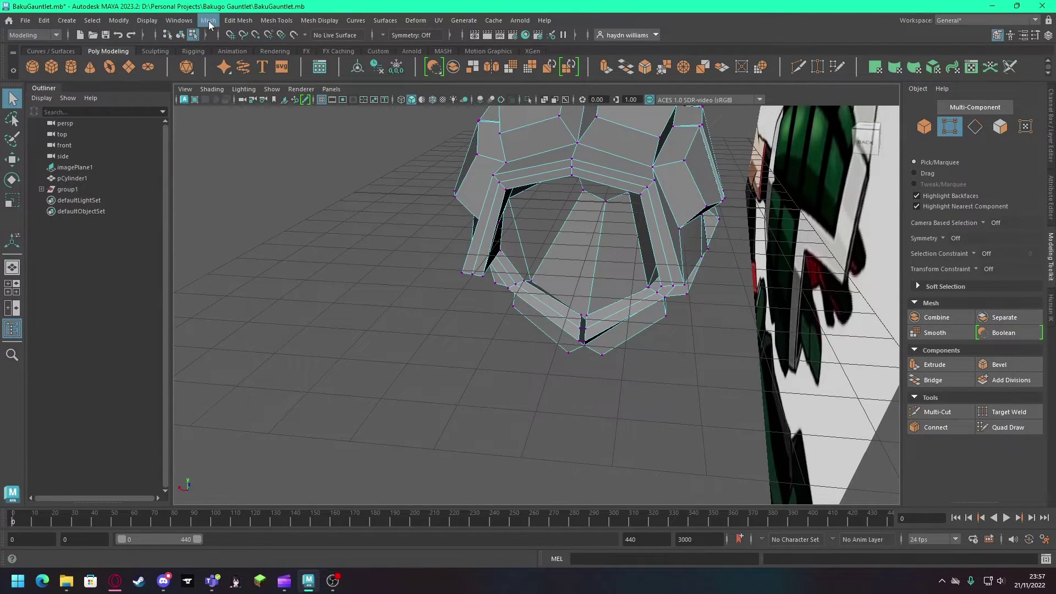
pyautogui.click(208, 25)
pyautogui.click(577, 156)
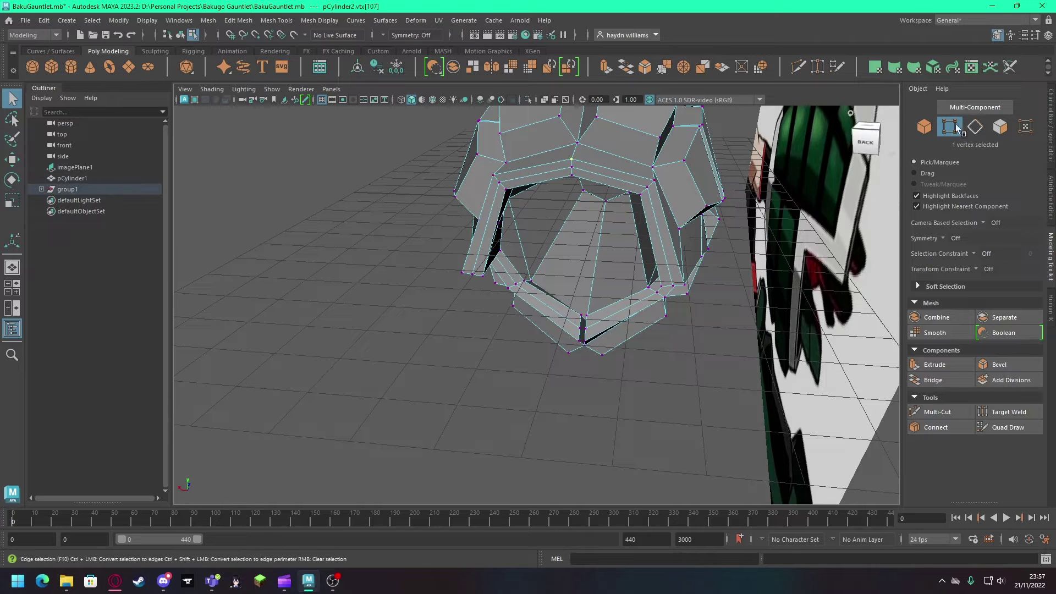
pyautogui.press('F8')
pyautogui.keyDown('shift'); pyautogui.click(569, 150); pyautogui.keyUp('shift')
pyautogui.click(238, 20)
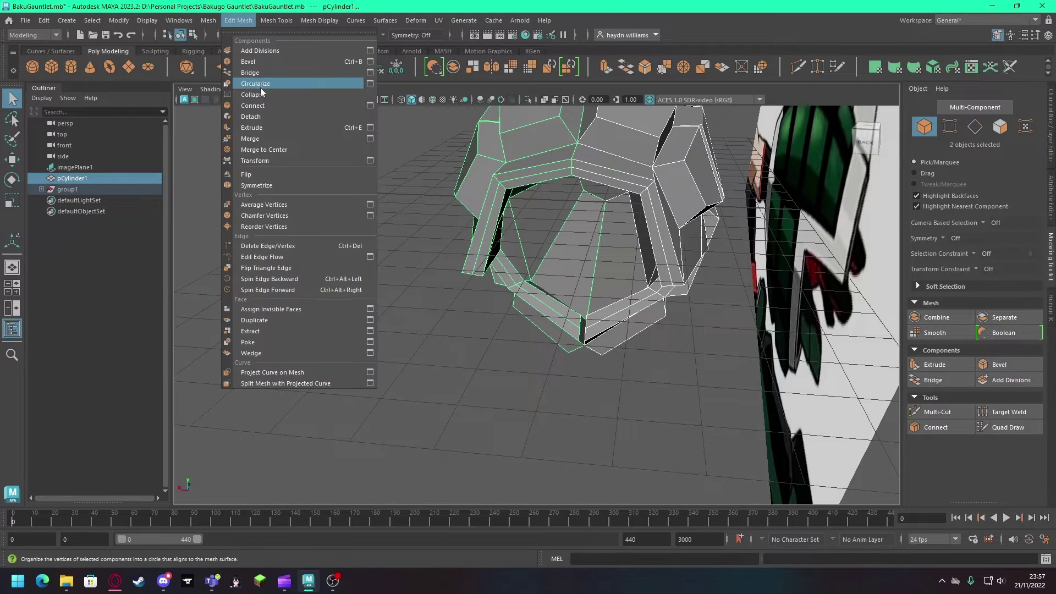
pyautogui.click(220, 53)
# Step: Scale the two bottom seam vertices together along X
pyautogui.keyDown('alt'); pyautogui.moveTo(460, 137); pyautogui.dragTo(863, 217); pyautogui.keyUp('alt')
pyautogui.press('F9')
pyautogui.scroll(5, 627, 308)
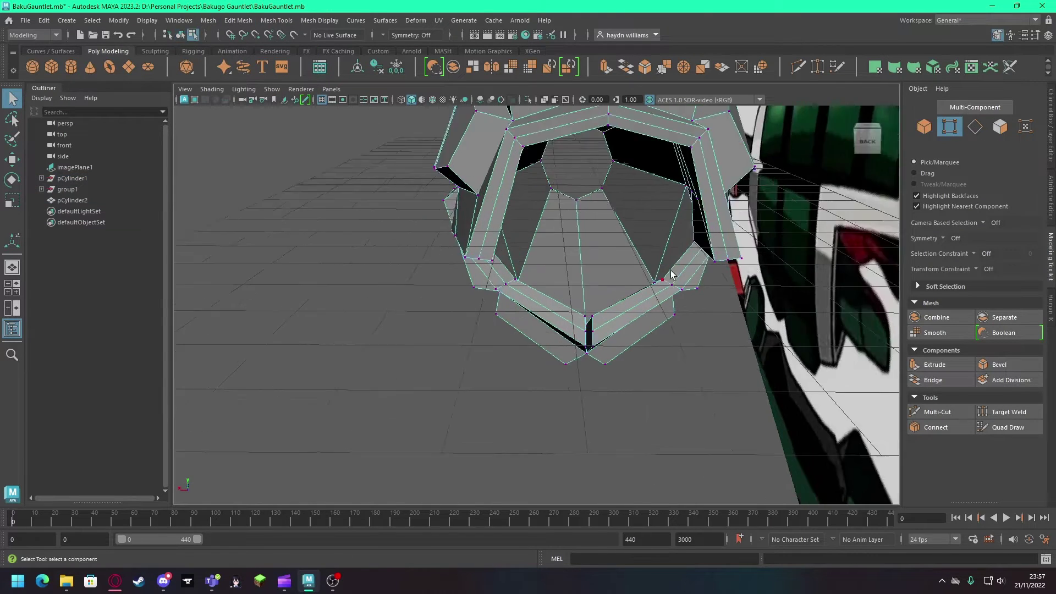
pyautogui.click(617, 325)
pyautogui.press('e')
pyautogui.press('r')
pyautogui.moveTo(630, 329); pyautogui.dragTo(626, 326, button='middle')
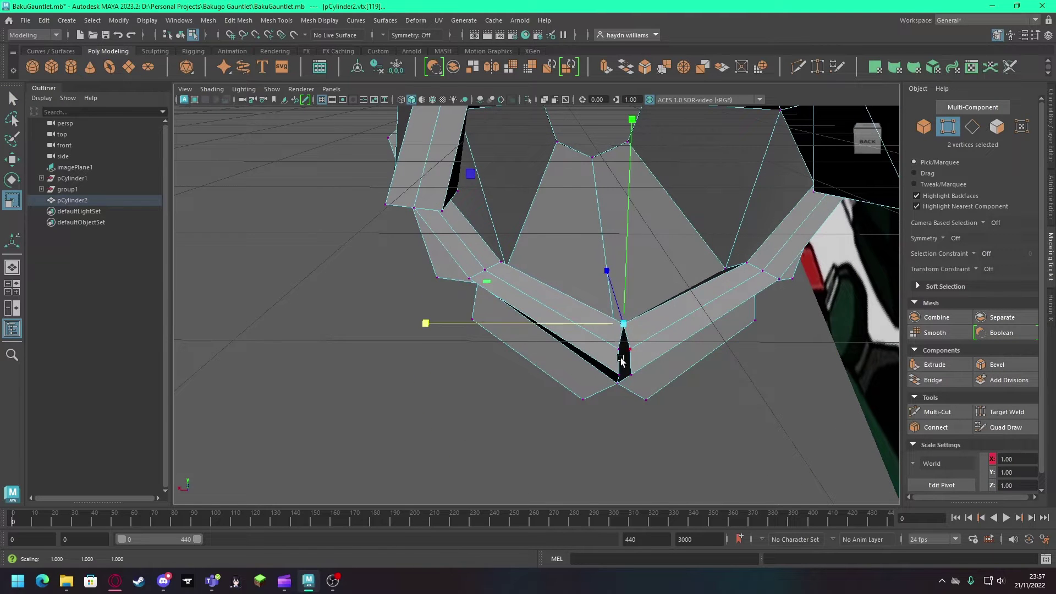
# Step: Move the bottom tip vertex and its neighbour back along the rim
pyautogui.click(618, 351)
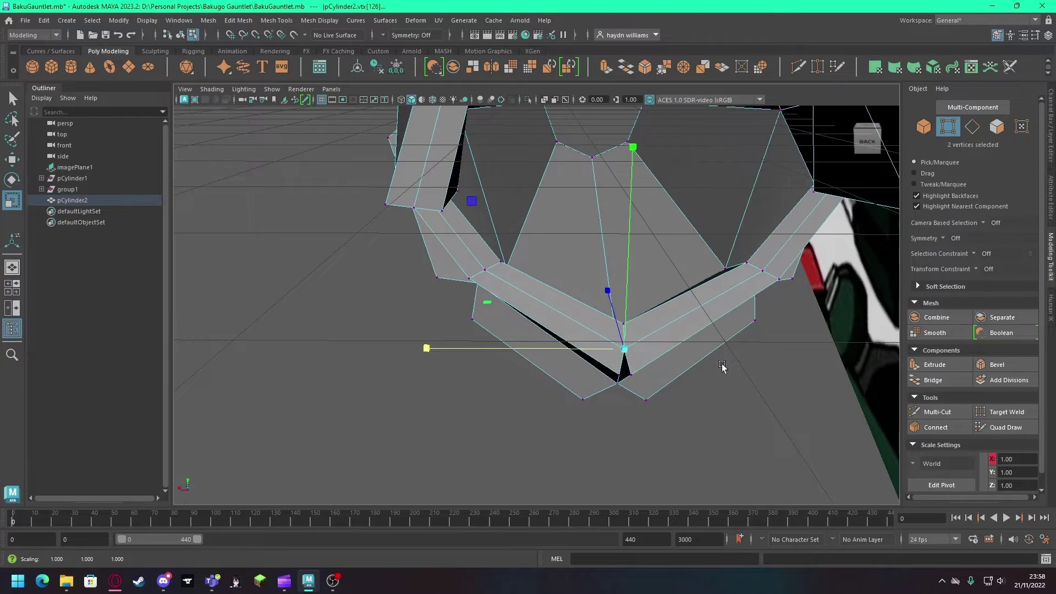
pyautogui.click(620, 376)
pyautogui.keyDown('shift'); pyautogui.click(638, 374); pyautogui.keyUp('shift')
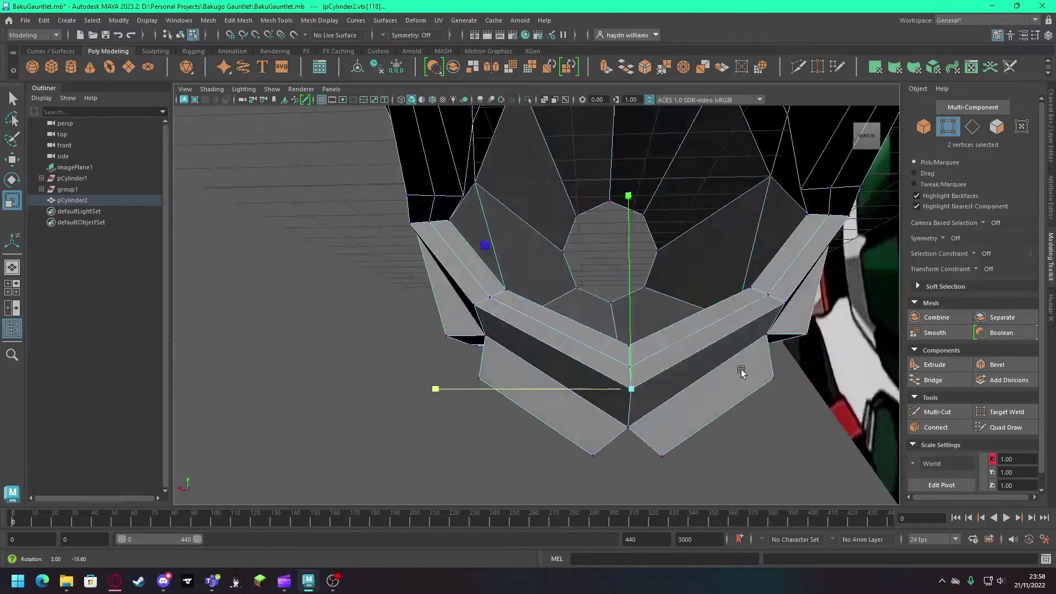
pyautogui.moveTo(638, 375)
pyautogui.keyDown('alt'); pyautogui.mouseDown()
pyautogui.moveTo(738, 370)
pyautogui.moveTo(646, 301)
pyautogui.moveTo(540, 349)
pyautogui.mouseUp(); pyautogui.keyUp('alt')
pyautogui.press('w')
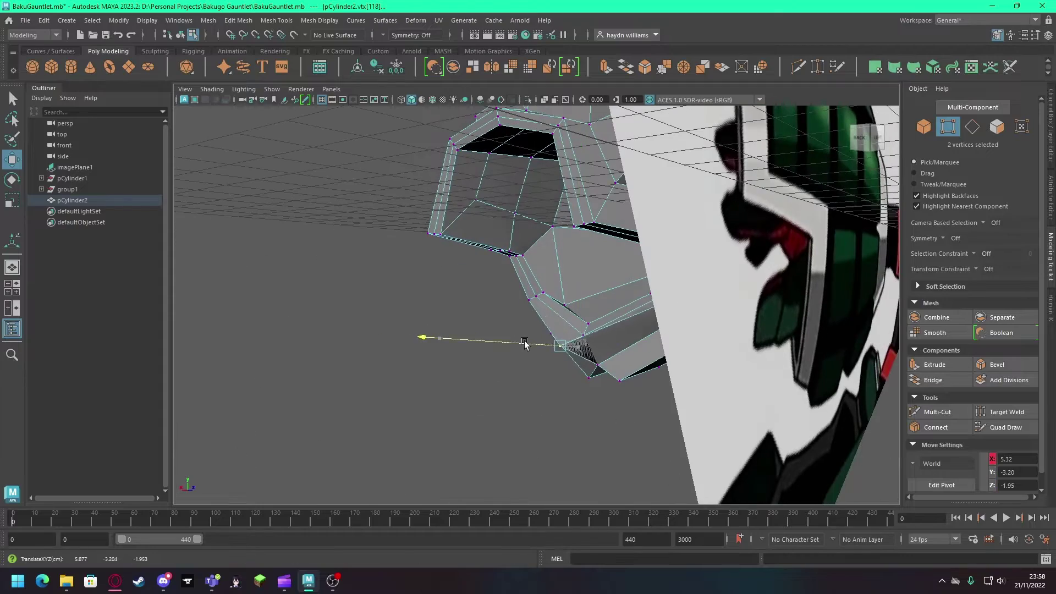
pyautogui.moveTo(631, 336)
pyautogui.mouseDown()
pyautogui.moveTo(600, 337)
pyautogui.moveTo(601, 431)
pyautogui.moveTo(734, 408)
pyautogui.mouseUp()
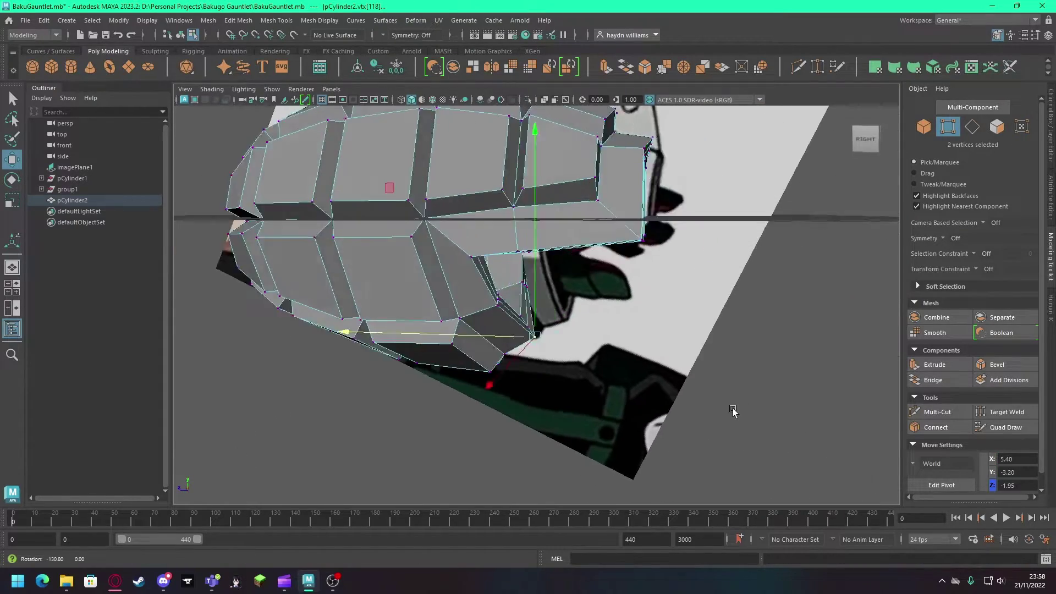
# Step: In the enlarged side view, select the rim vertices along the lower edge
pyautogui.press('space')
pyautogui.press('space')
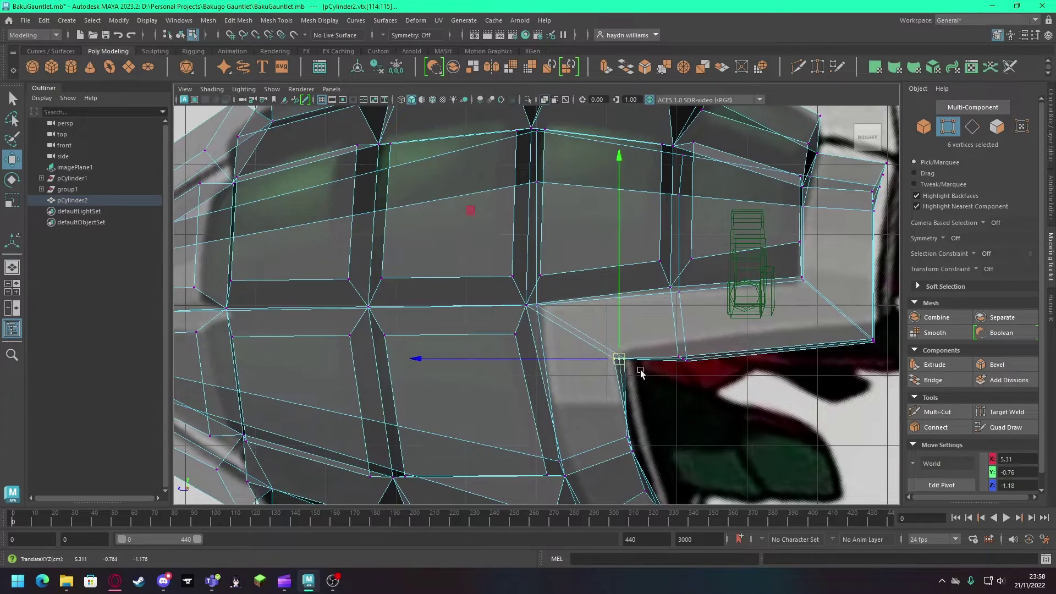
pyautogui.click(682, 358)
pyautogui.press('space')
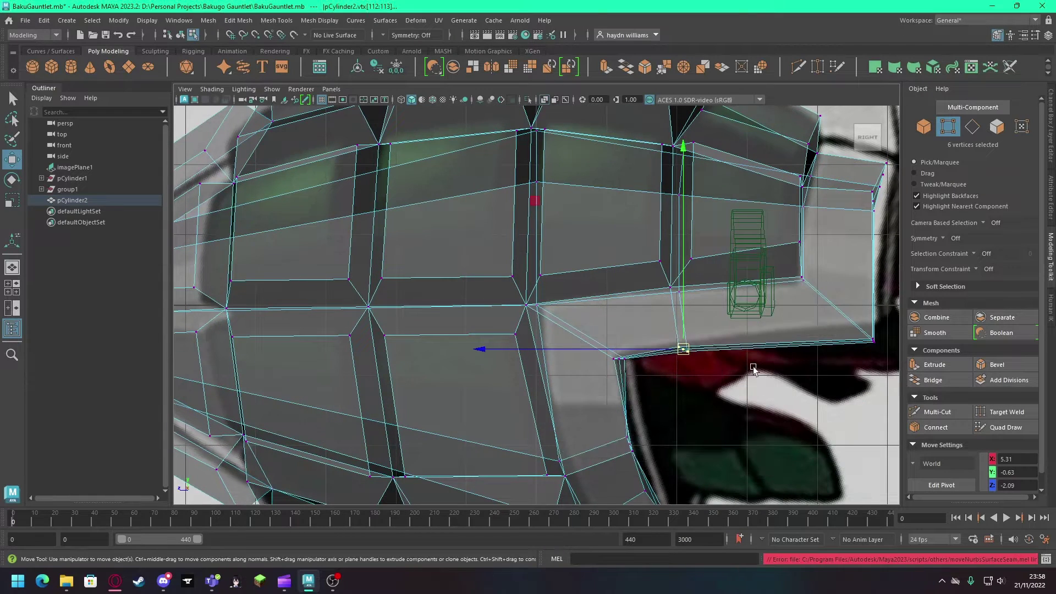
pyautogui.keyDown('alt'); pyautogui.moveTo(751, 397); pyautogui.dragTo(620, 400, button='middle'); pyautogui.keyUp('alt')
pyautogui.click(760, 363)
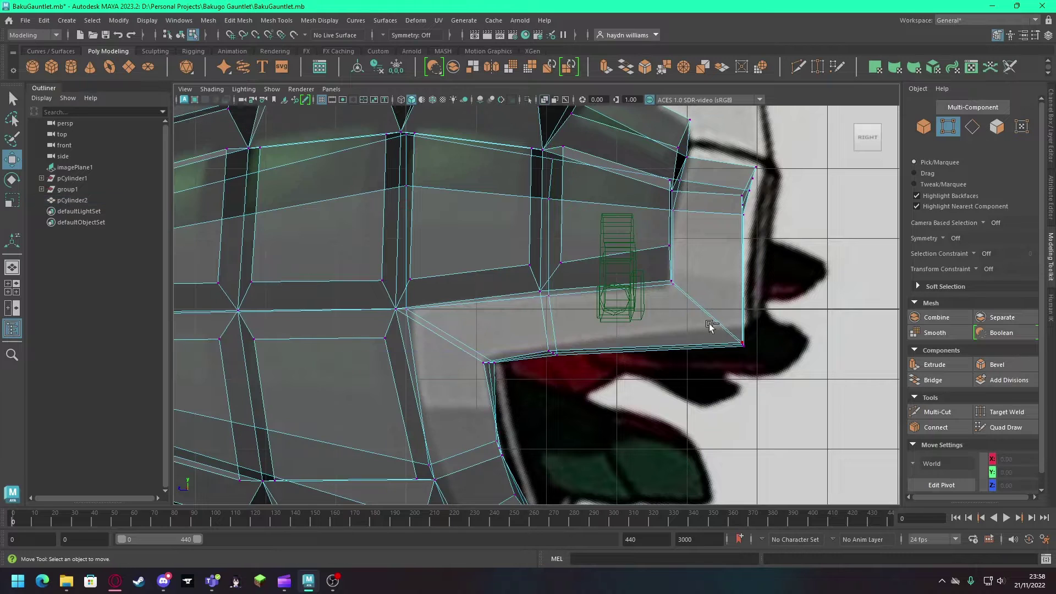
pyautogui.moveTo(761, 371)
pyautogui.mouseDown()
pyautogui.moveTo(731, 332)
pyautogui.moveTo(746, 329)
pyautogui.mouseUp()
pyautogui.click(553, 352)
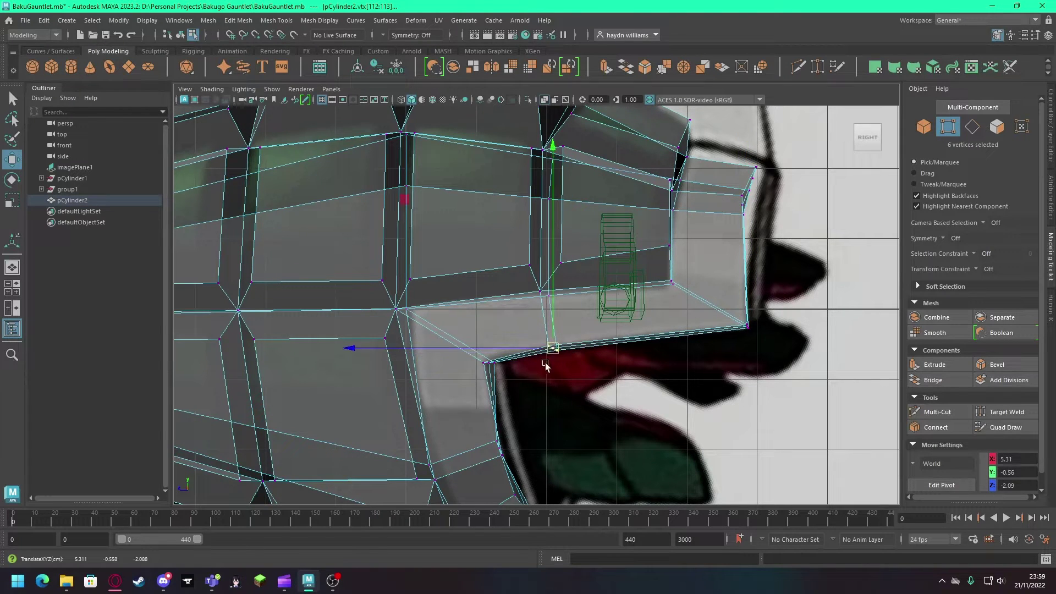
pyautogui.click(497, 363)
pyautogui.moveTo(464, 476); pyautogui.dragTo(465, 474)
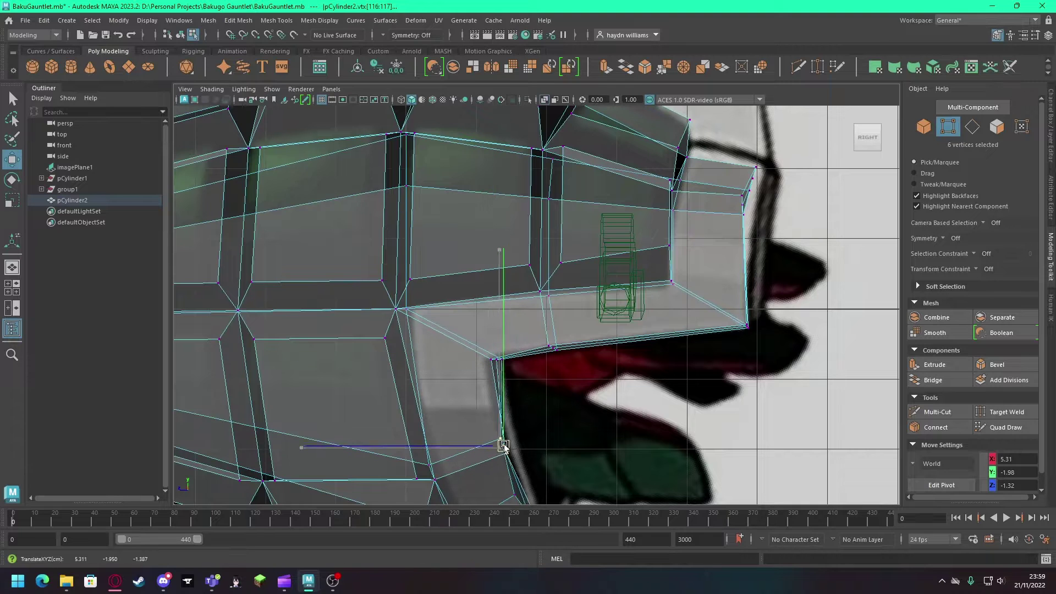
# Step: Move the lower front corner vertices down to match the reference outline
pyautogui.keyDown('alt'); pyautogui.moveTo(572, 445); pyautogui.dragTo(574, 366, button='middle'); pyautogui.keyUp('alt')
pyautogui.moveTo(501, 398); pyautogui.dragTo(524, 414)
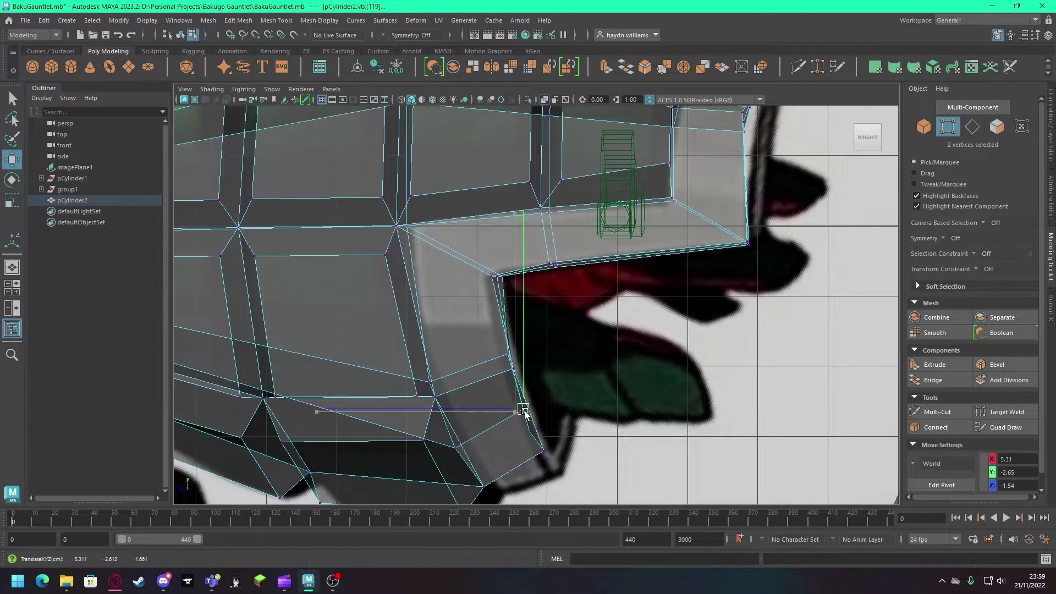
pyautogui.moveTo(519, 463); pyautogui.dragTo(520, 462)
pyautogui.moveTo(536, 441); pyautogui.dragTo(545, 451)
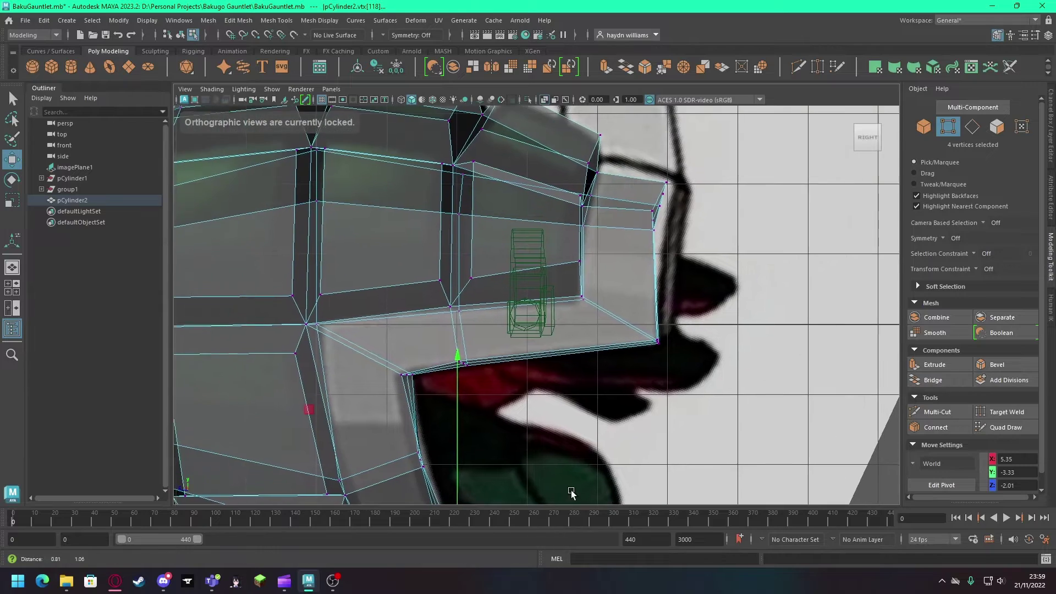
# Step: Shift the upper front corner vertices outward and raise the top corner vertex to the reference
pyautogui.keyDown('alt'); pyautogui.moveTo(657, 392); pyautogui.dragTo(567, 491, button='middle'); pyautogui.keyUp('alt')
pyautogui.moveTo(635, 161); pyautogui.dragTo(709, 265)
pyautogui.moveTo(660, 206); pyautogui.dragTo(671, 206)
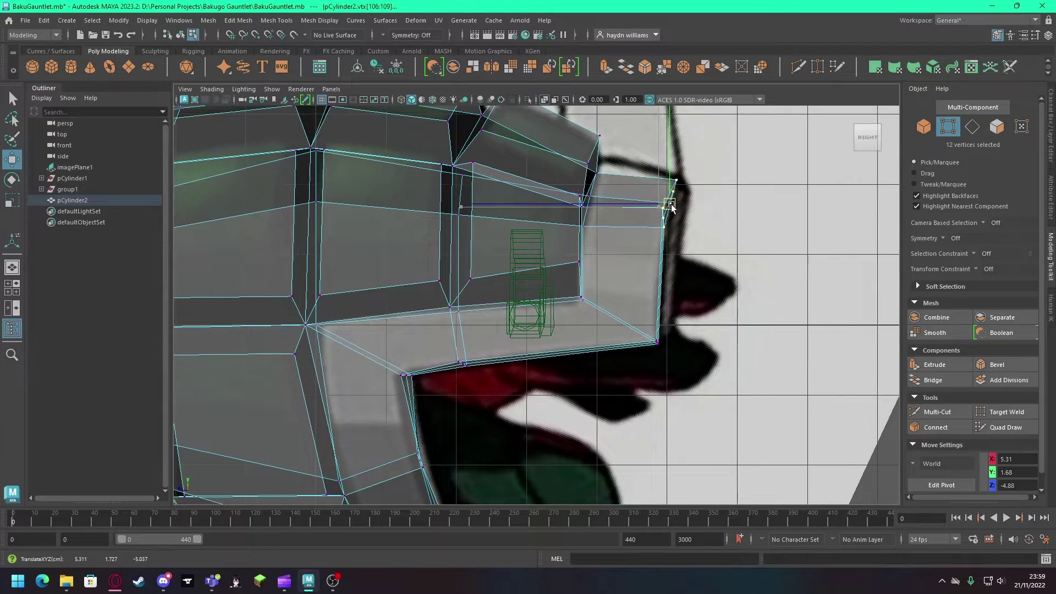
pyautogui.click(598, 174)
pyautogui.moveTo(598, 173)
pyautogui.mouseDown()
pyautogui.moveTo(598, 160)
pyautogui.moveTo(682, 312)
pyautogui.mouseUp()
pyautogui.press('space')
pyautogui.press('space')
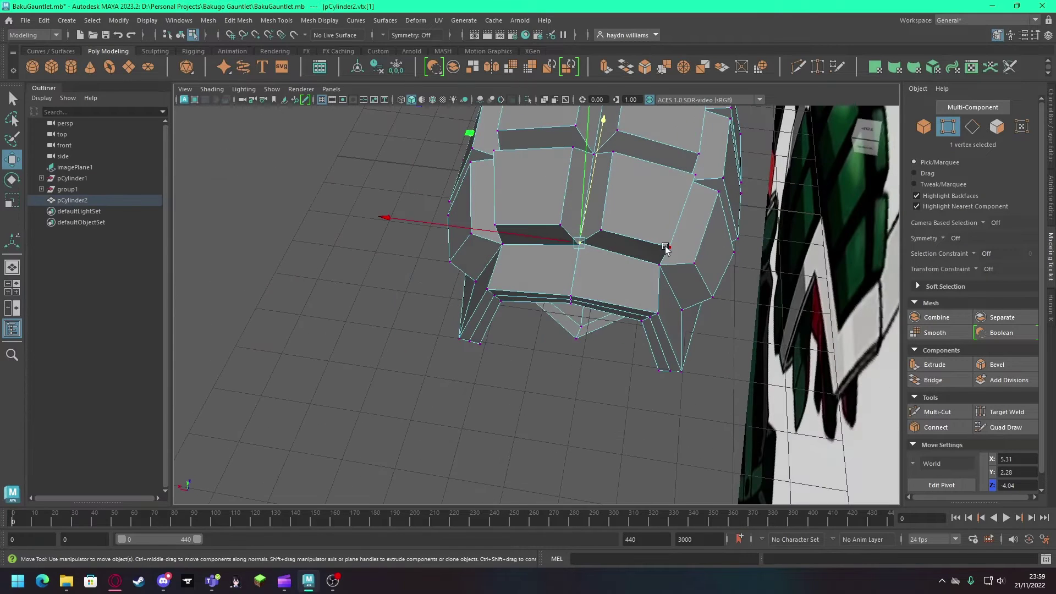
# Step: Merge the centre-seam vertices with a 0.1 distance threshold
pyautogui.keyDown('shift'); pyautogui.rightClick(630, 210); pyautogui.keyUp('shift')
pyautogui.click(687, 194)
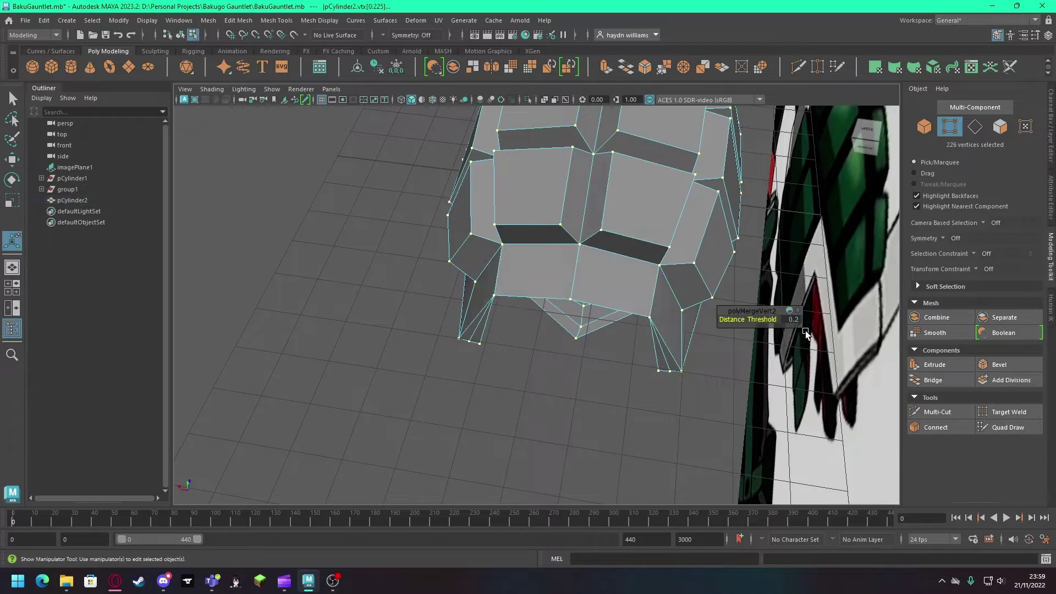
pyautogui.keyDown('alt'); pyautogui.moveTo(806, 331); pyautogui.dragTo(787, 323); pyautogui.keyUp('alt')
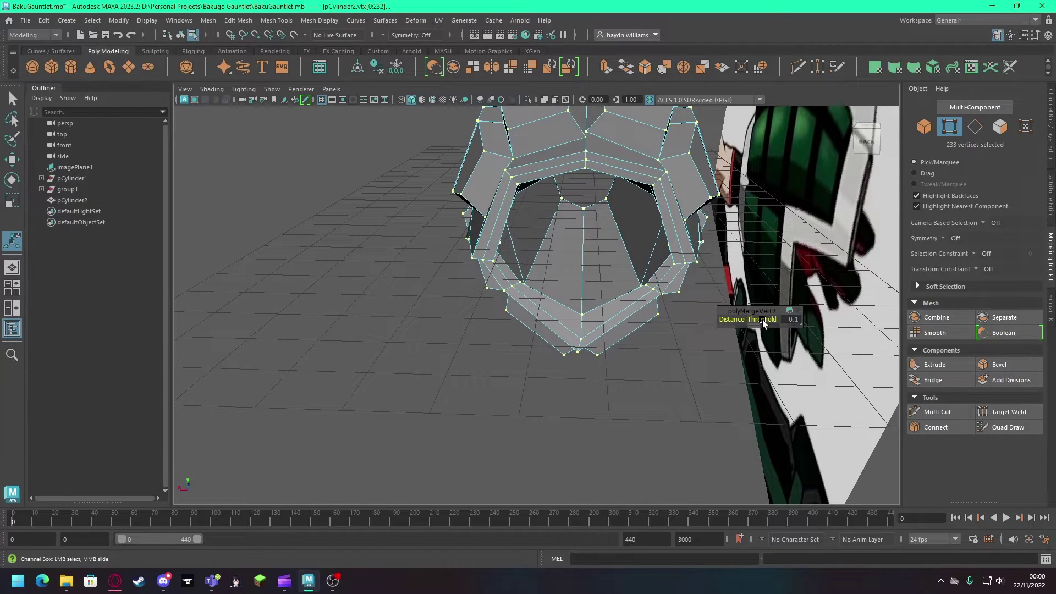
pyautogui.press('space')
pyautogui.press('space')
pyautogui.hotkey('ctrl', 'z')
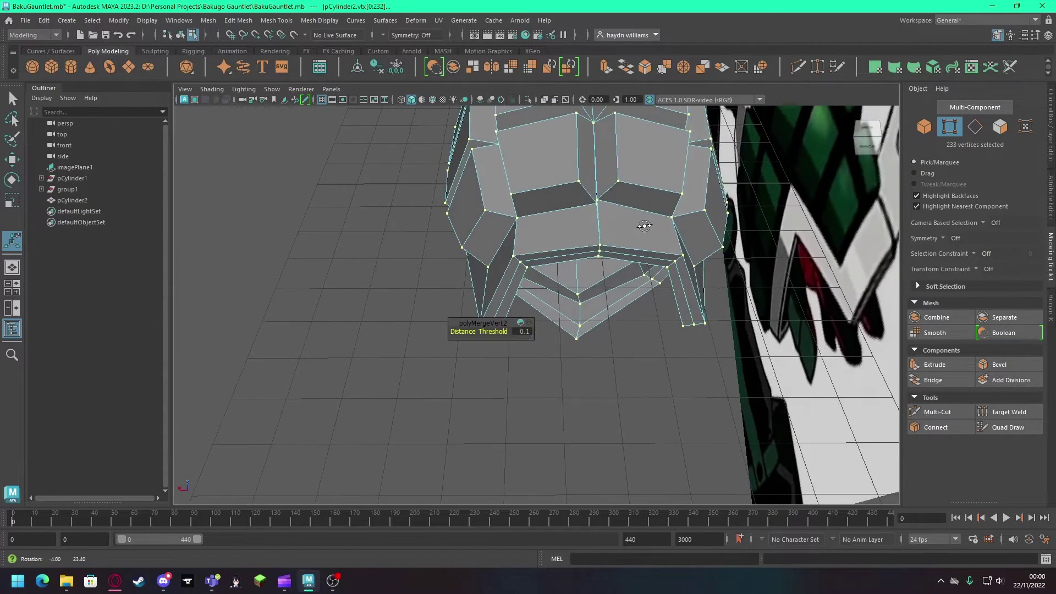
pyautogui.hotkey('ctrl', 'z')
pyautogui.hotkey('ctrl', 'z')
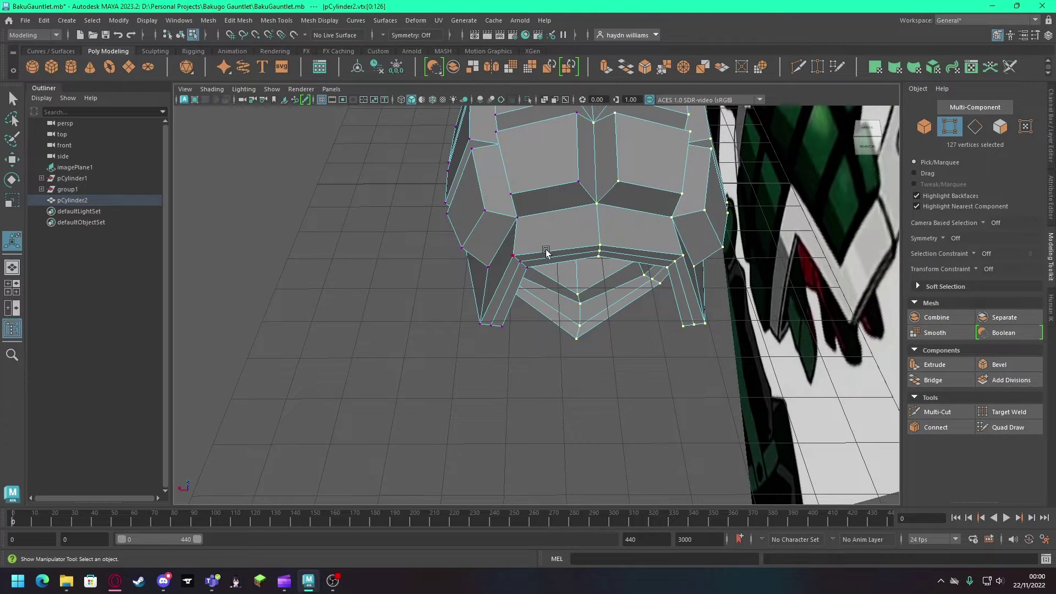
pyautogui.keyDown('shift'); pyautogui.moveTo(603, 243); pyautogui.dragTo(623, 205, button='right'); pyautogui.keyUp('shift')
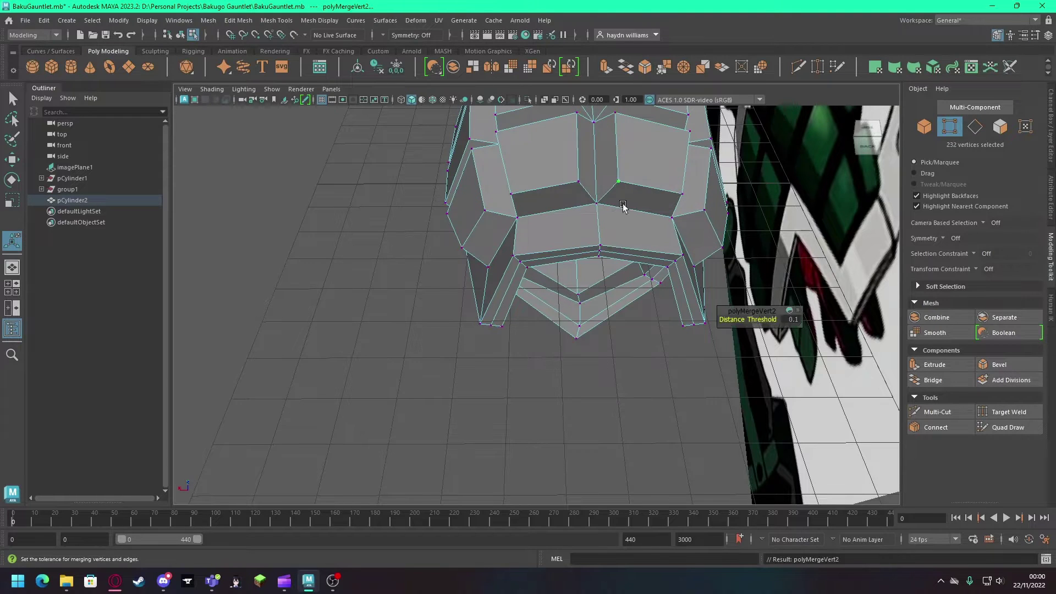
# Step: Raise the centre seam vertex with the Move tool
pyautogui.click(596, 203)
pyautogui.press('w')
pyautogui.moveTo(599, 199)
pyautogui.mouseDown()
pyautogui.moveTo(626, 134)
pyautogui.moveTo(647, 255)
pyautogui.moveTo(594, 354)
pyautogui.mouseUp()
# Step: In the Back view, centre the bottom front-ring vertex horizontally
pyautogui.click(576, 345)
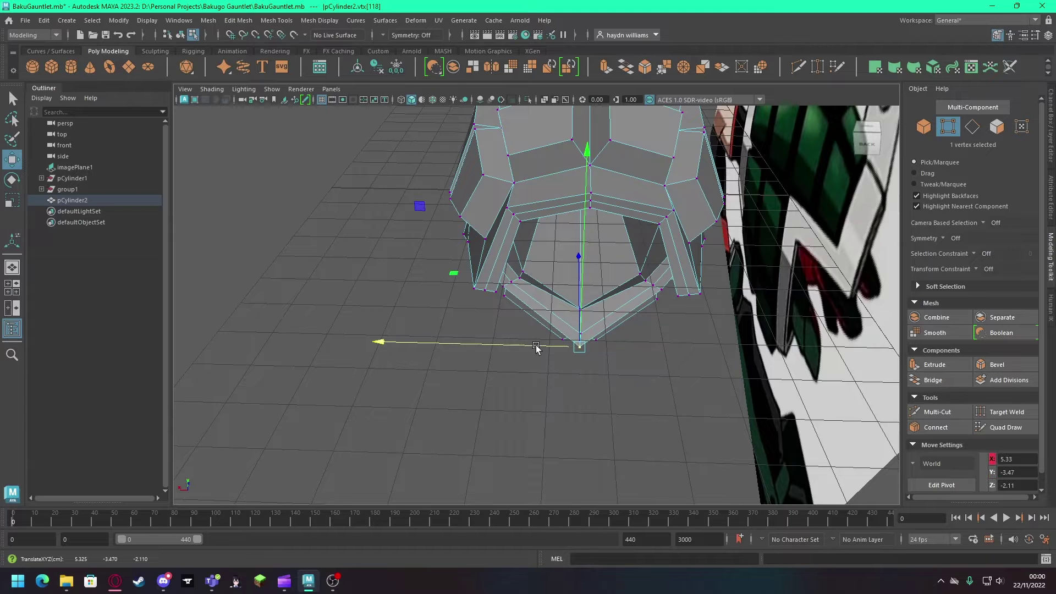
pyautogui.press('space')
pyautogui.press('space')
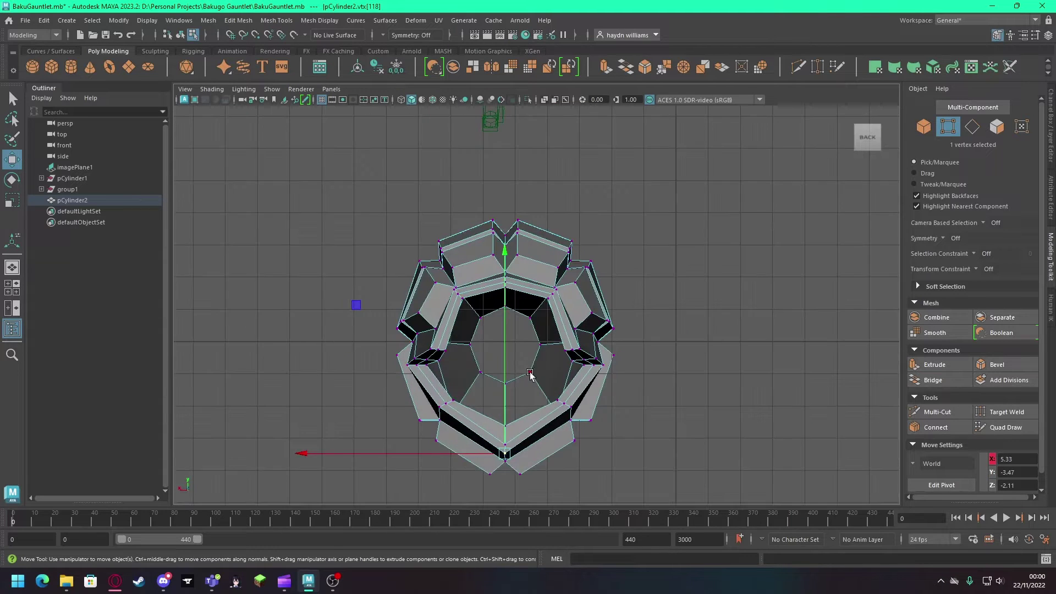
pyautogui.scroll(2, 529, 374)
pyautogui.click(478, 486)
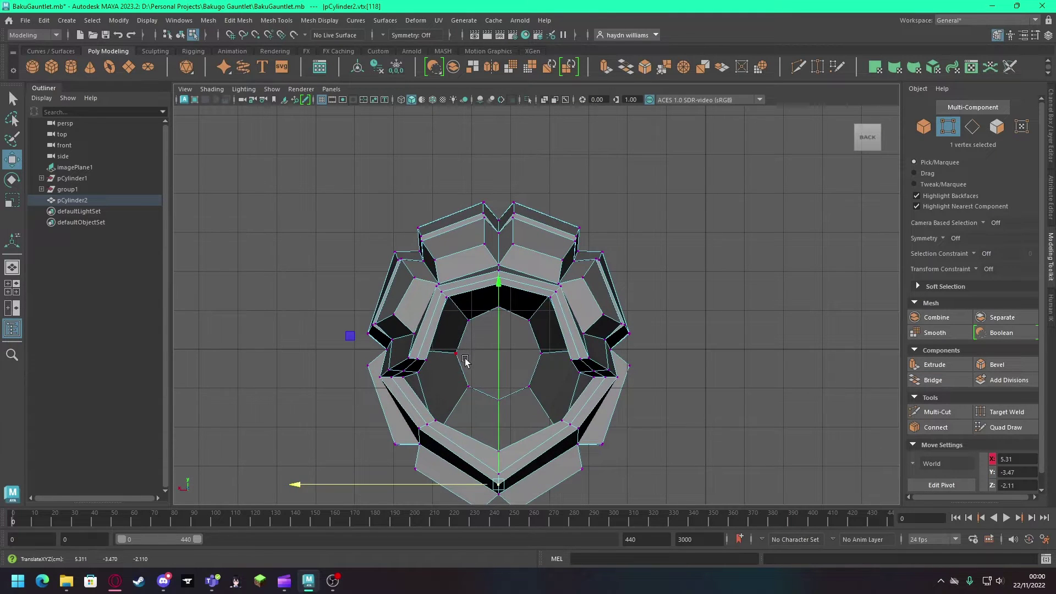
# Step: Nudge the left ring vertices inward, lower one, and scale the top pair closer together
pyautogui.moveTo(465, 360)
pyautogui.keyDown('alt'); pyautogui.mouseDown()
pyautogui.moveTo(518, 360)
pyautogui.moveTo(550, 264)
pyautogui.moveTo(446, 247)
pyautogui.mouseUp(); pyautogui.keyUp('alt')
pyautogui.click(486, 245)
pyautogui.click(446, 247)
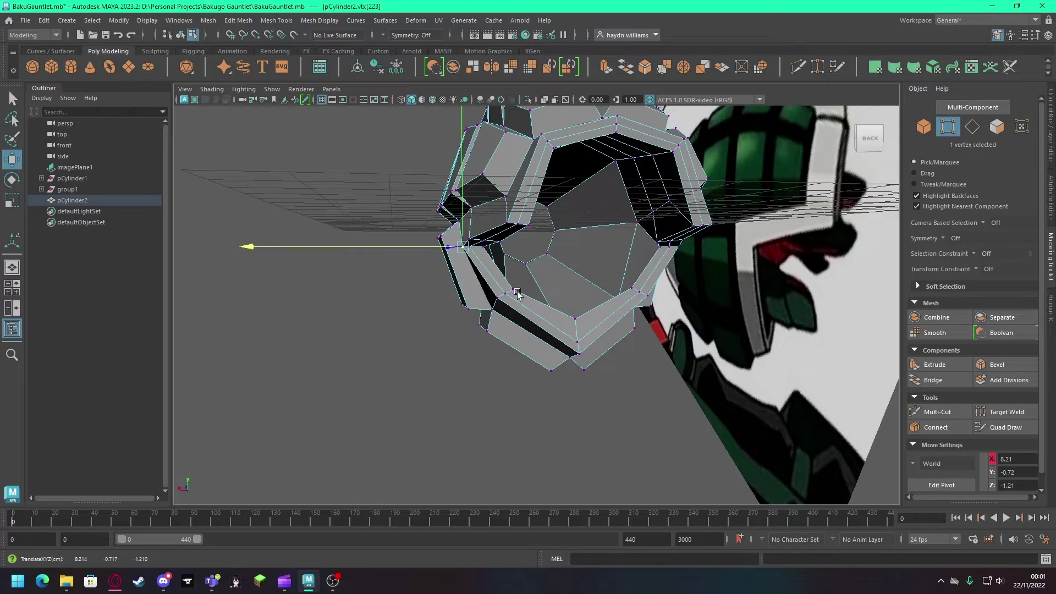
pyautogui.moveTo(517, 293)
pyautogui.keyDown('alt'); pyautogui.mouseDown()
pyautogui.moveTo(439, 281)
pyautogui.moveTo(426, 295)
pyautogui.mouseUp(); pyautogui.keyUp('alt')
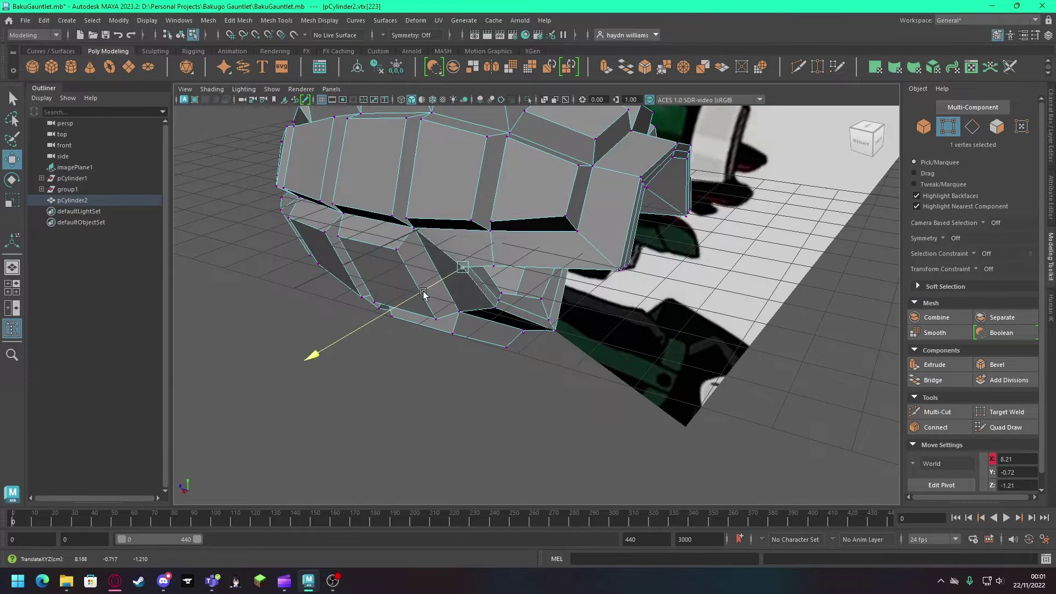
pyautogui.keyDown('alt'); pyautogui.moveTo(499, 315); pyautogui.dragTo(420, 299); pyautogui.keyUp('alt')
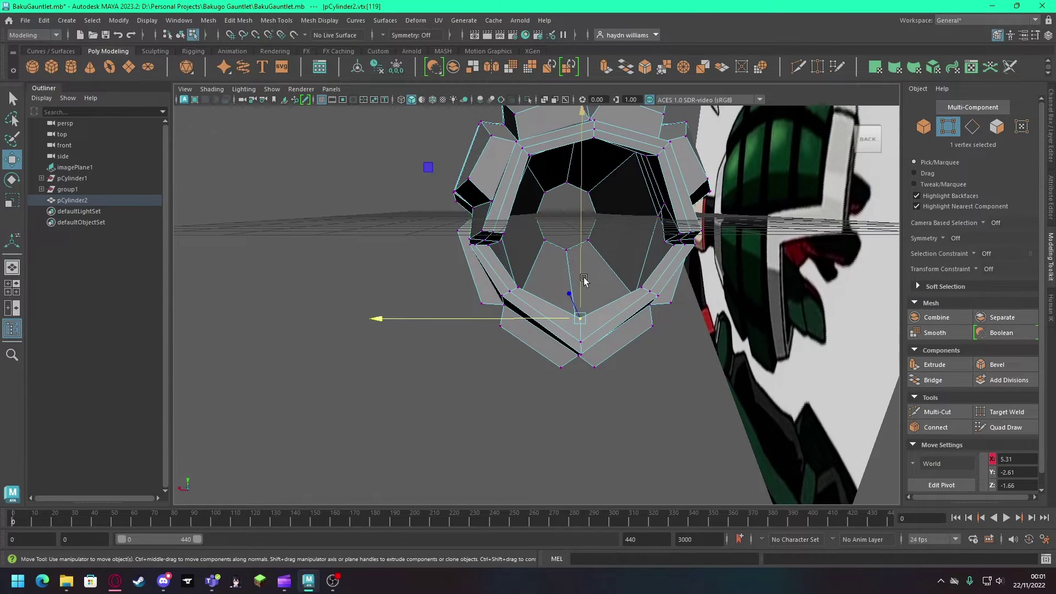
pyautogui.moveTo(584, 281)
pyautogui.mouseDown()
pyautogui.moveTo(583, 297)
pyautogui.moveTo(658, 365)
pyautogui.mouseUp()
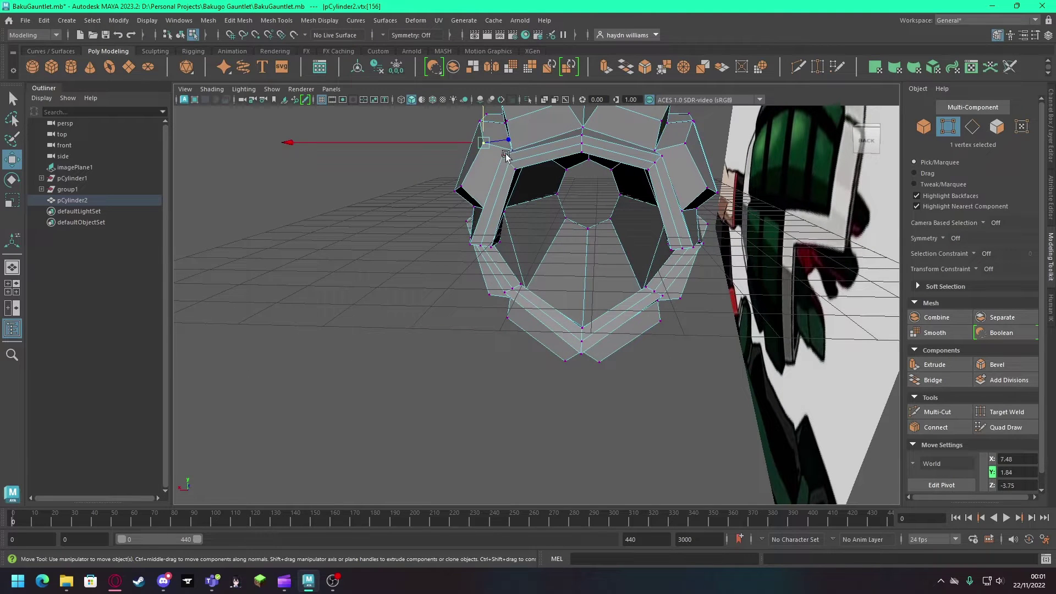
pyautogui.press('e')
pyautogui.press('r')
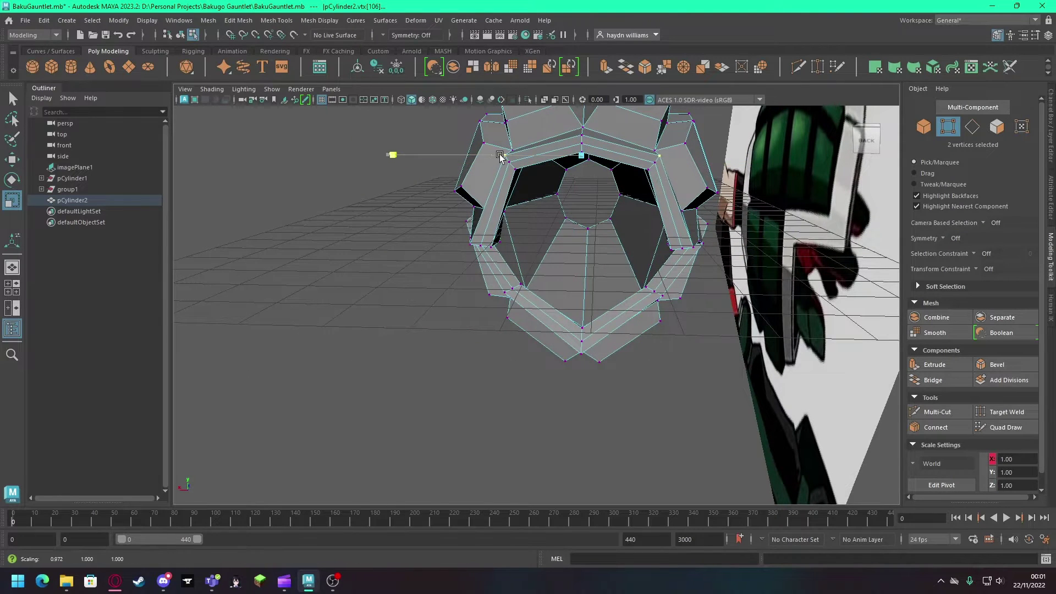
pyautogui.moveTo(510, 158)
pyautogui.keyDown('alt'); pyautogui.mouseDown()
pyautogui.moveTo(758, 224)
pyautogui.moveTo(713, 208)
pyautogui.moveTo(651, 243)
pyautogui.mouseUp(); pyautogui.keyUp('alt')
# Step: Select two front-plate edges, try a bevel, and undo it
pyautogui.press('F10')
pyautogui.click(598, 226)
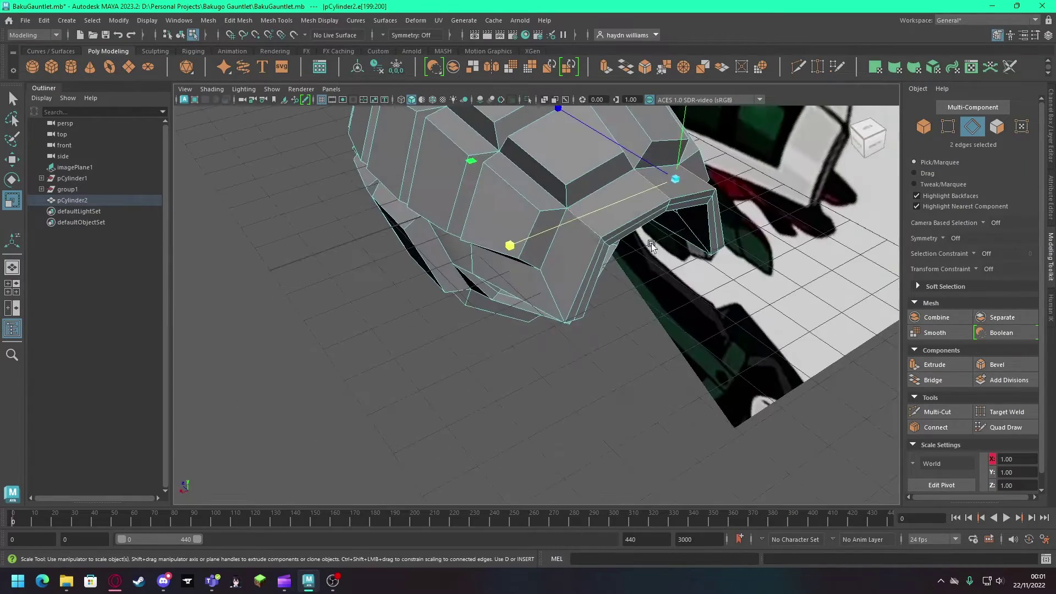
pyautogui.keyDown('shift'); pyautogui.click(543, 288); pyautogui.keyUp('shift')
pyautogui.keyDown('alt'); pyautogui.moveTo(543, 288); pyautogui.dragTo(675, 279); pyautogui.keyUp('alt')
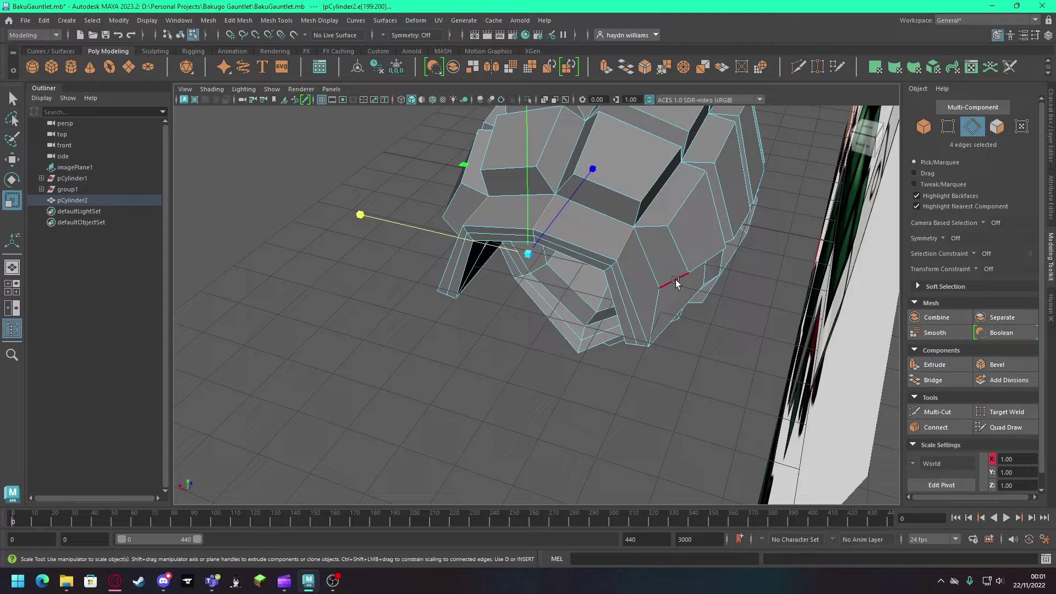
pyautogui.click(1011, 364)
pyautogui.hotkey('ctrl', 'z')
pyautogui.keyDown('alt'); pyautogui.moveTo(706, 327); pyautogui.dragTo(682, 308); pyautogui.keyUp('alt')
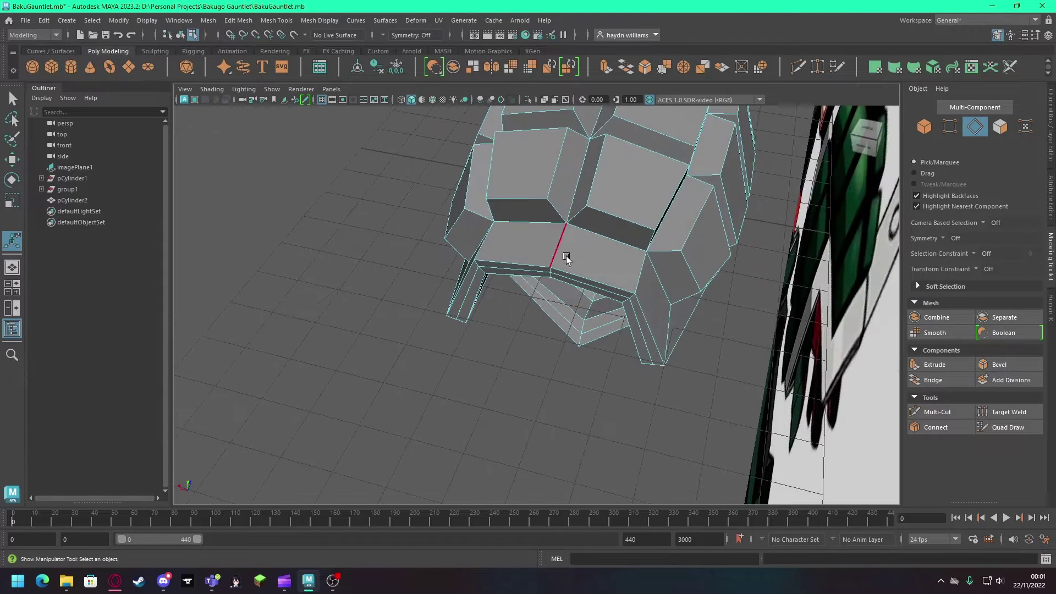
# Step: Select the centre seam edge of the front plate
pyautogui.click(1011, 364)
pyautogui.click(559, 247)
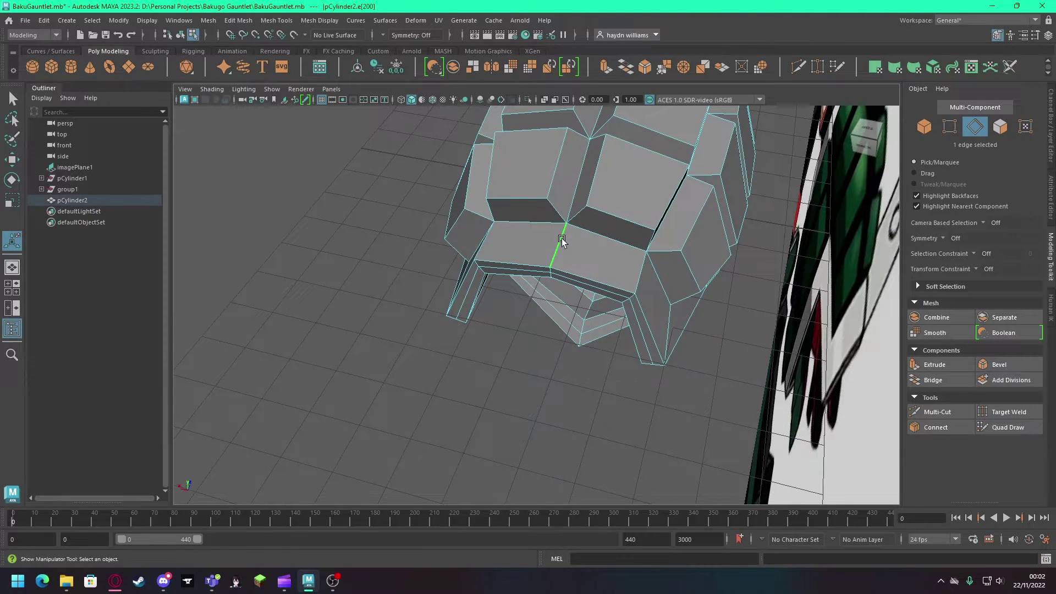
pyautogui.press('w')
pyautogui.keyDown('alt'); pyautogui.moveTo(559, 246); pyautogui.dragTo(675, 320); pyautogui.keyUp('alt')
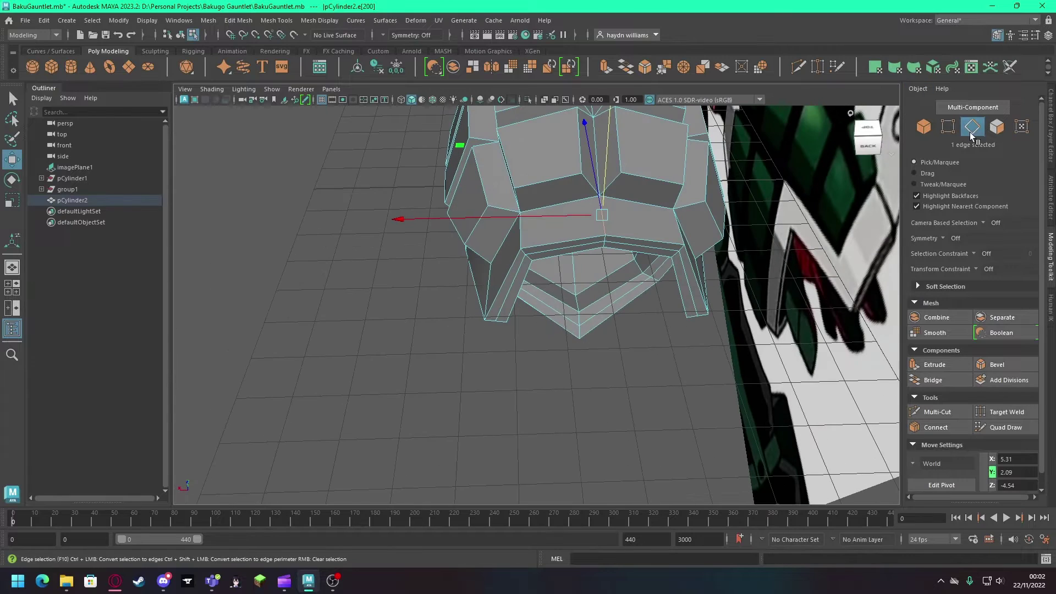
# Step: Slice a new edge across the front plate with Multi-Cut and select the new front edges
pyautogui.hotkey('ctrl', 'shift', 'x')
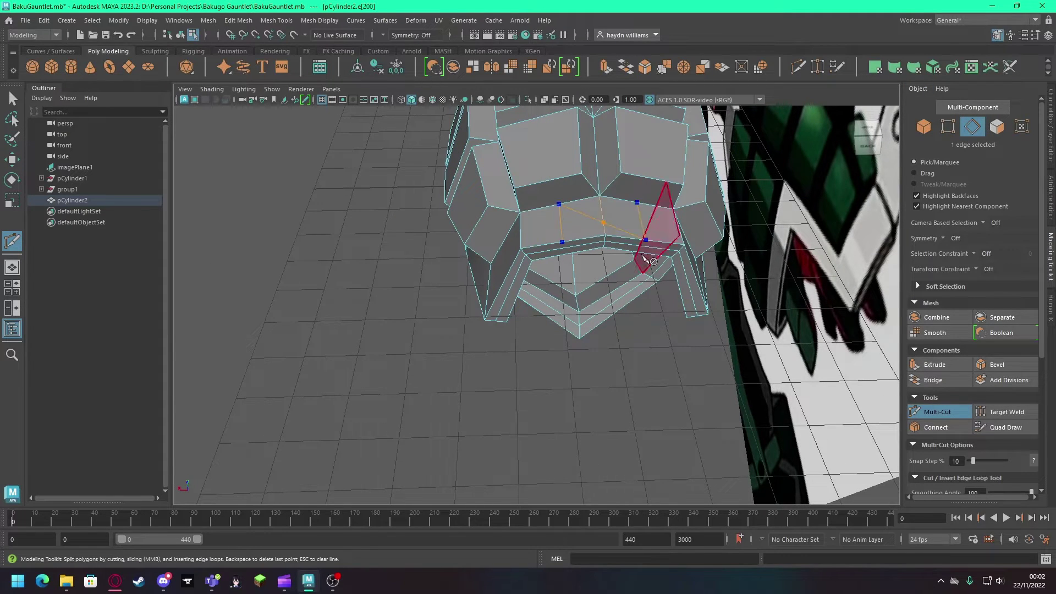
pyautogui.click(652, 316)
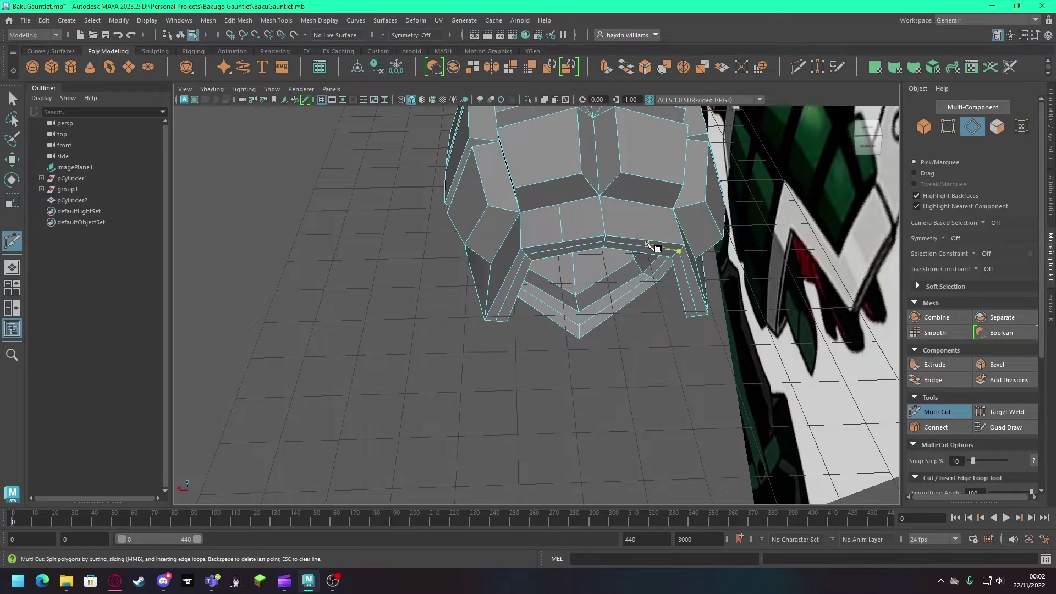
pyautogui.keyDown('alt'); pyautogui.moveTo(610, 314); pyautogui.dragTo(636, 316); pyautogui.keyUp('alt')
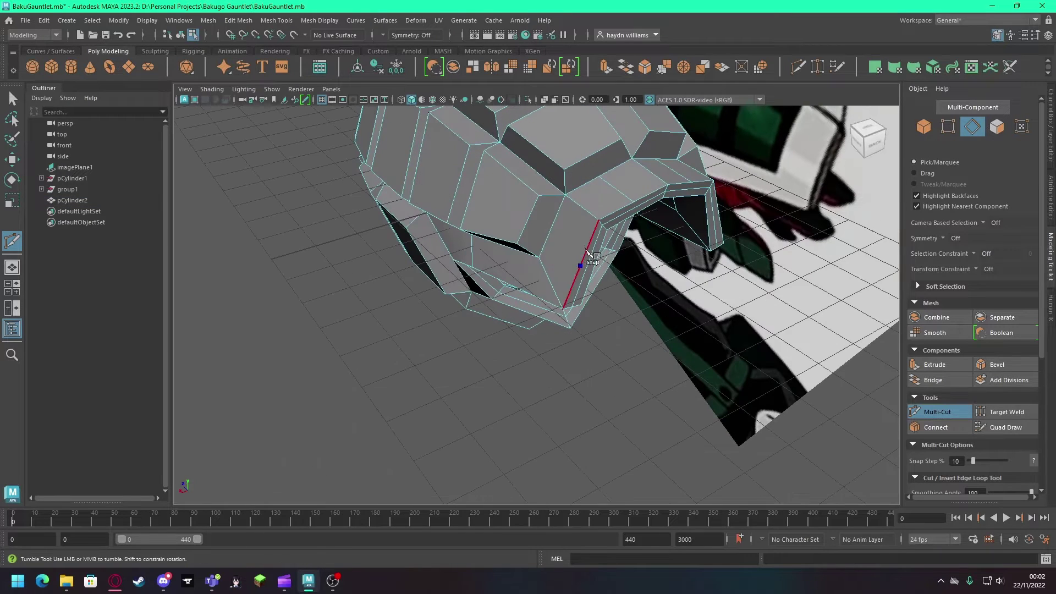
pyautogui.keyDown('alt'); pyautogui.moveTo(551, 249); pyautogui.dragTo(614, 292); pyautogui.keyUp('alt')
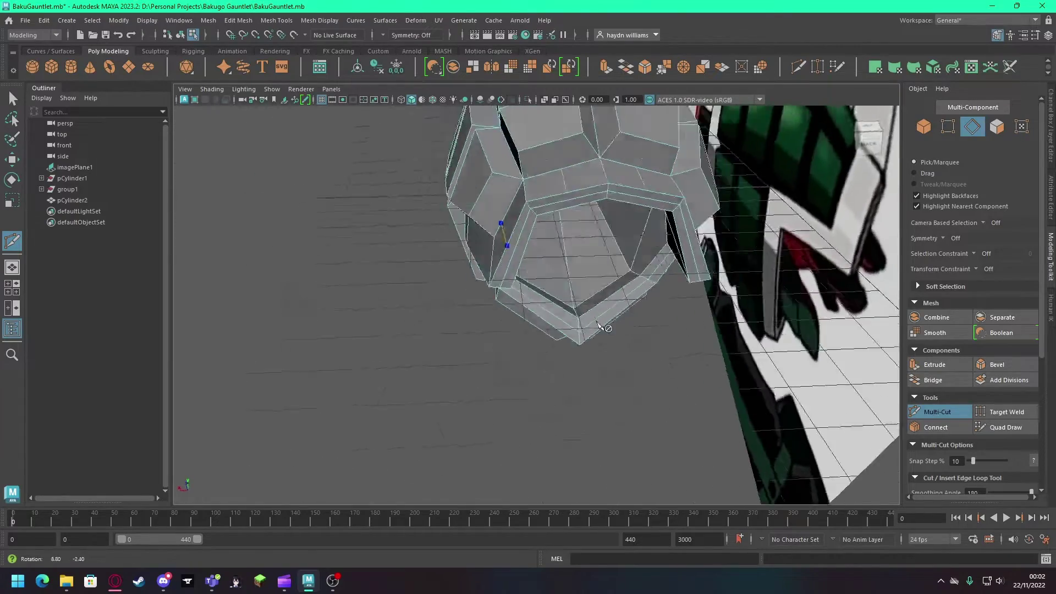
pyautogui.moveTo(614, 291)
pyautogui.keyDown('alt'); pyautogui.mouseDown()
pyautogui.moveTo(649, 286)
pyautogui.moveTo(595, 202)
pyautogui.moveTo(626, 204)
pyautogui.moveTo(508, 250)
pyautogui.mouseUp(); pyautogui.keyUp('alt')
pyautogui.click(972, 127)
pyautogui.press('q')
pyautogui.keyDown('shift'); pyautogui.click(626, 204); pyautogui.keyUp('shift')
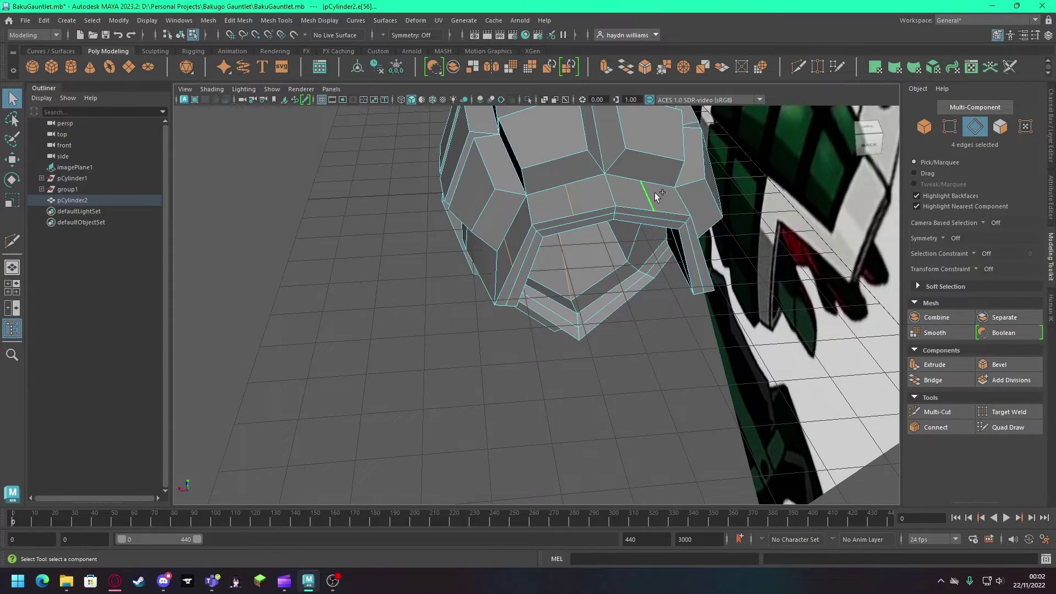
# Step: Scale the selected front-ring edges slightly outward, leaving one edge out
pyautogui.keyDown('alt'); pyautogui.moveTo(658, 197); pyautogui.dragTo(639, 238); pyautogui.keyUp('alt')
pyautogui.press('r')
pyautogui.click(937, 482)
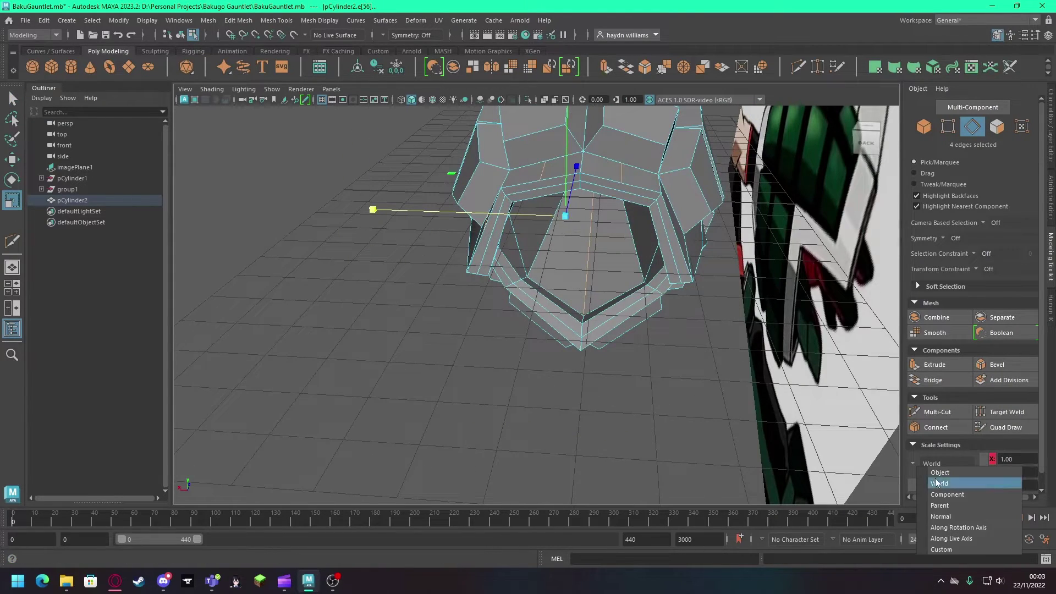
pyautogui.click(568, 216)
pyautogui.moveTo(589, 231)
pyautogui.mouseDown()
pyautogui.moveTo(563, 194)
pyautogui.moveTo(632, 207)
pyautogui.moveTo(595, 235)
pyautogui.moveTo(632, 247)
pyautogui.mouseUp()
pyautogui.click(710, 300)
# Step: Select and delete the right half of the gauntlet mesh
pyautogui.keyDown('alt'); pyautogui.keyDown('shift'); pyautogui.moveTo(709, 300); pyautogui.dragTo(419, 425); pyautogui.keyUp('shift'); pyautogui.keyUp('alt')
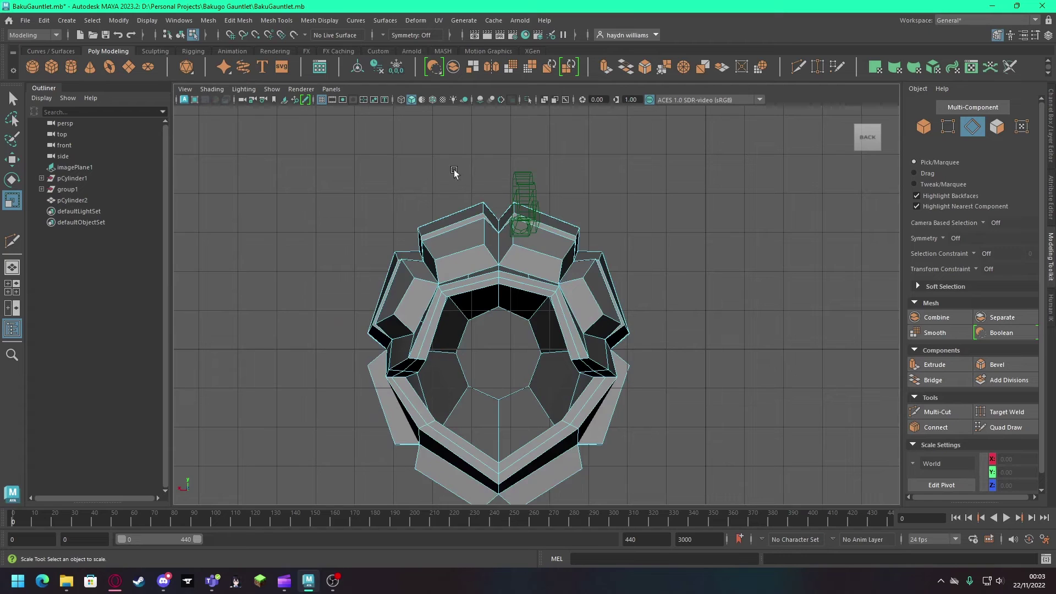
pyautogui.moveTo(454, 172); pyautogui.dragTo(411, 493)
pyautogui.scroll(-3, 890, 152)
pyautogui.click(890, 152)
pyautogui.moveTo(514, 184); pyautogui.dragTo(658, 491)
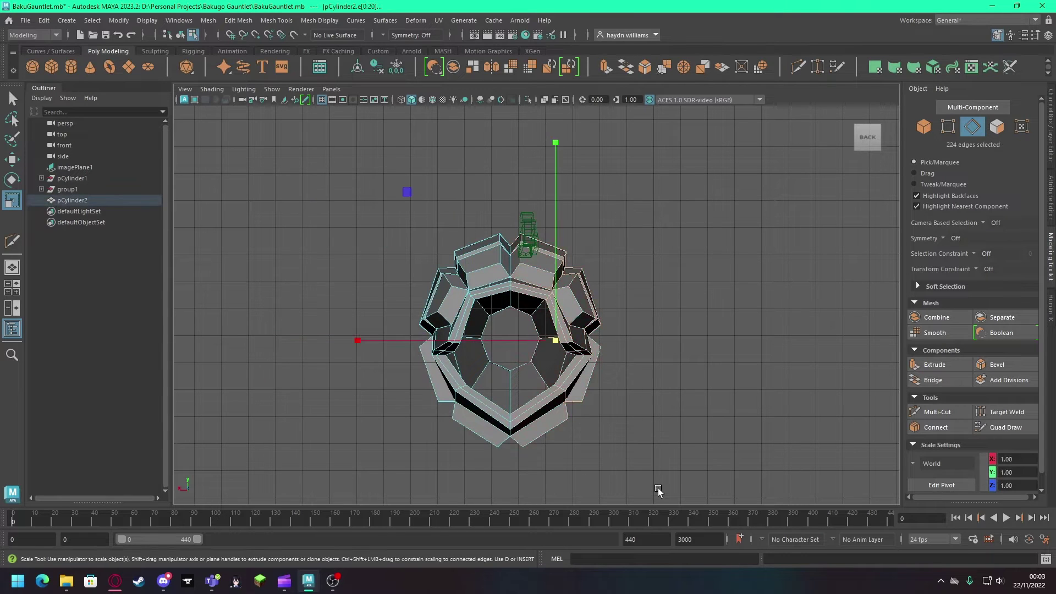
pyautogui.press('Delete')
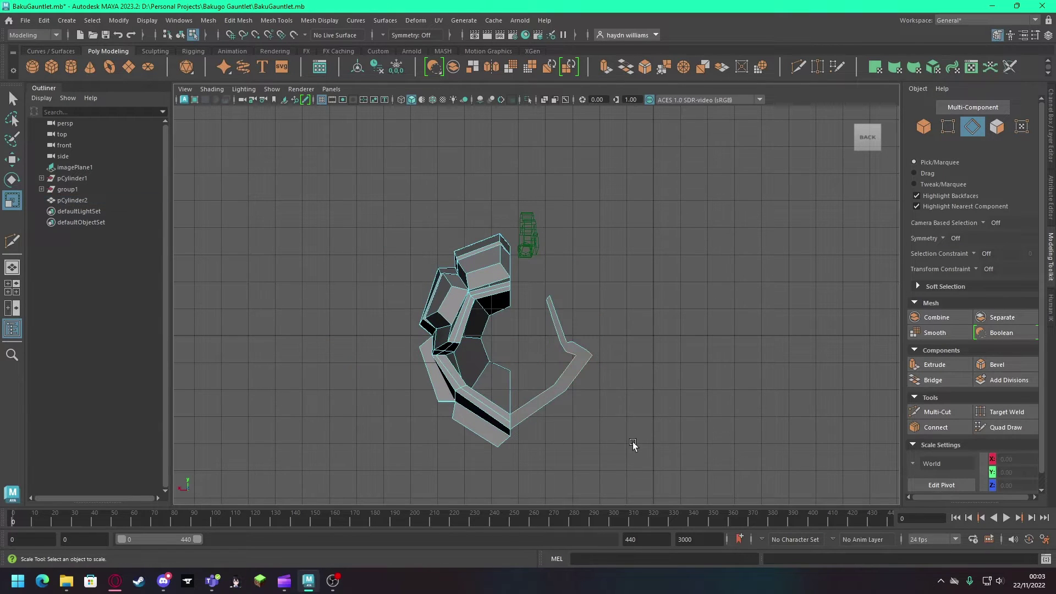
# Step: Inspect the edges along the open side, then undo to restore the deleted half
pyautogui.press('F8')
pyautogui.press('F11')
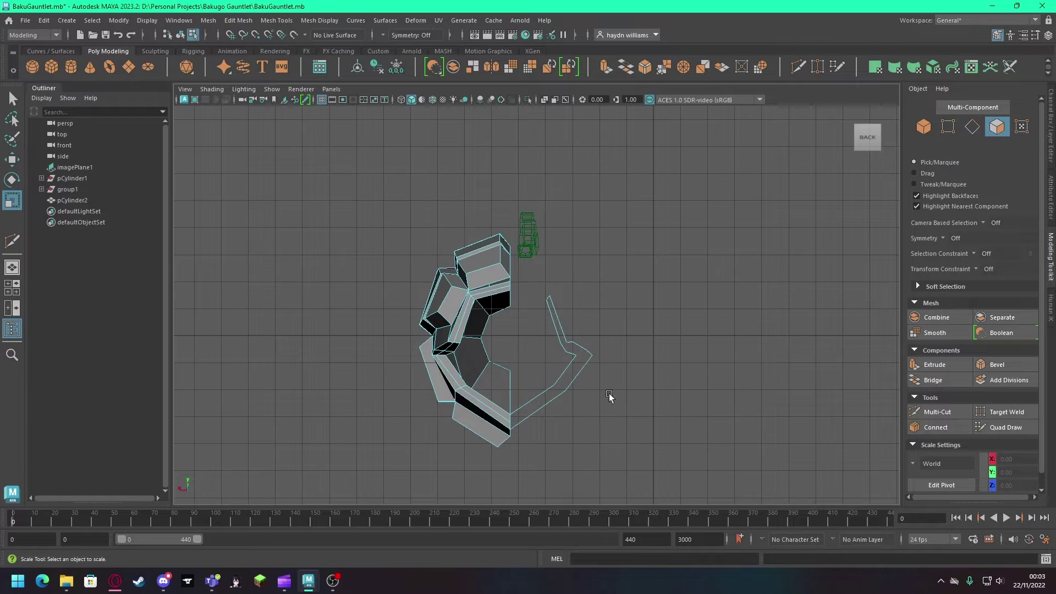
pyautogui.press('F10')
pyautogui.moveTo(643, 441); pyautogui.dragTo(592, 376)
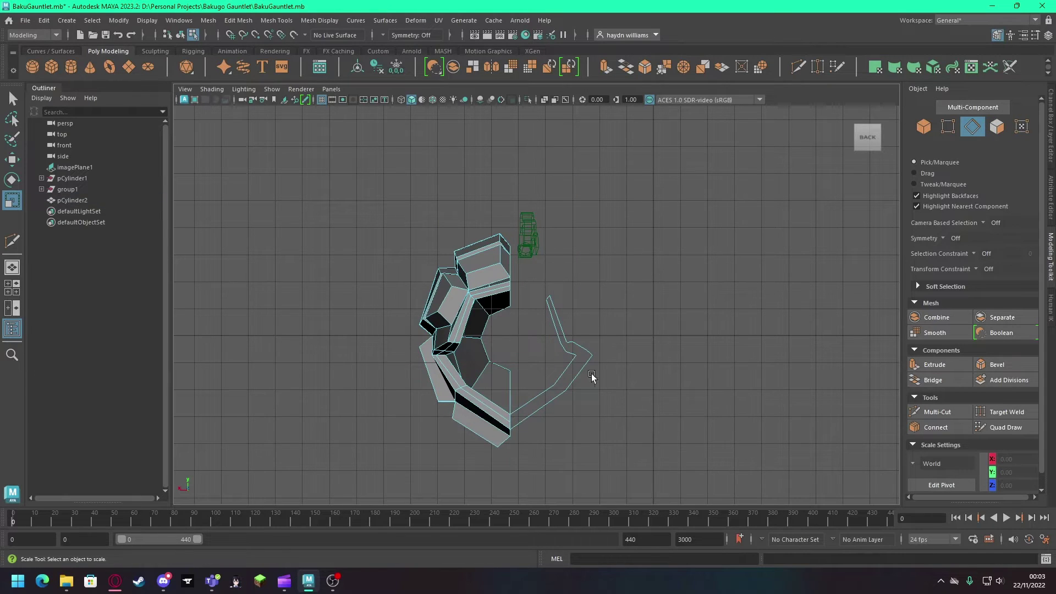
pyautogui.click(572, 384)
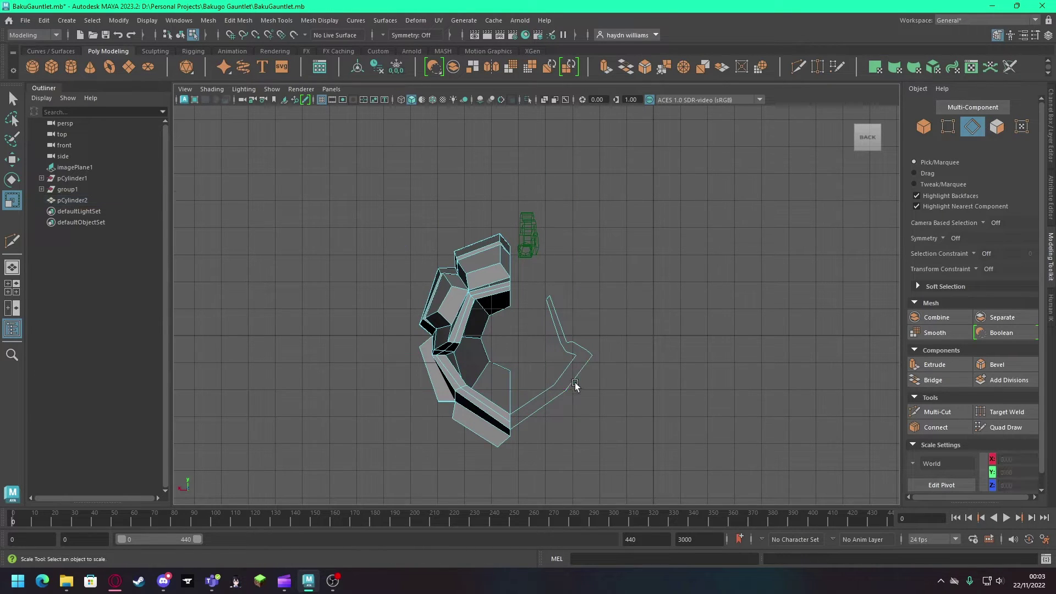
pyautogui.click(627, 360)
pyautogui.hotkey('ctrl', 'z')
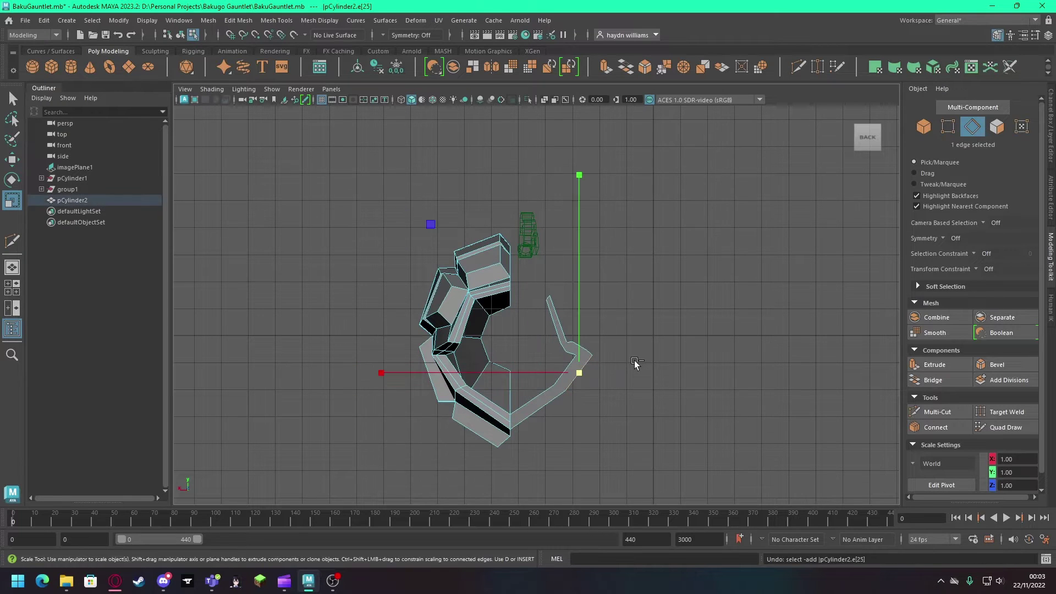
pyautogui.hotkey('ctrl', 'z')
pyautogui.hotkey('ctrl', 'z')
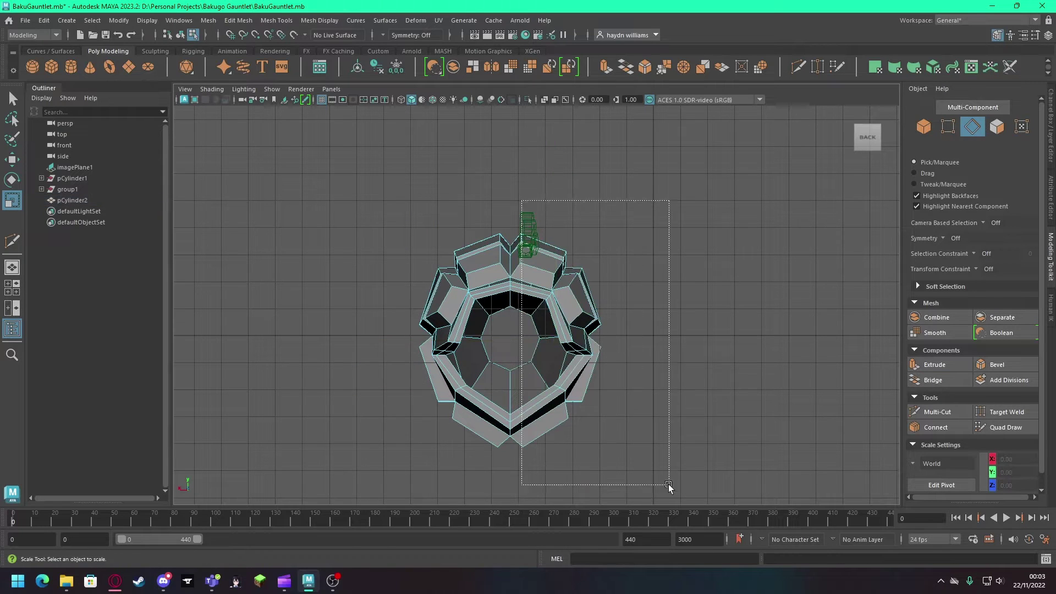
# Step: Delete the right half of the mesh again and clear the selection
pyautogui.moveTo(668, 485); pyautogui.dragTo(668, 485)
pyautogui.press('Delete')
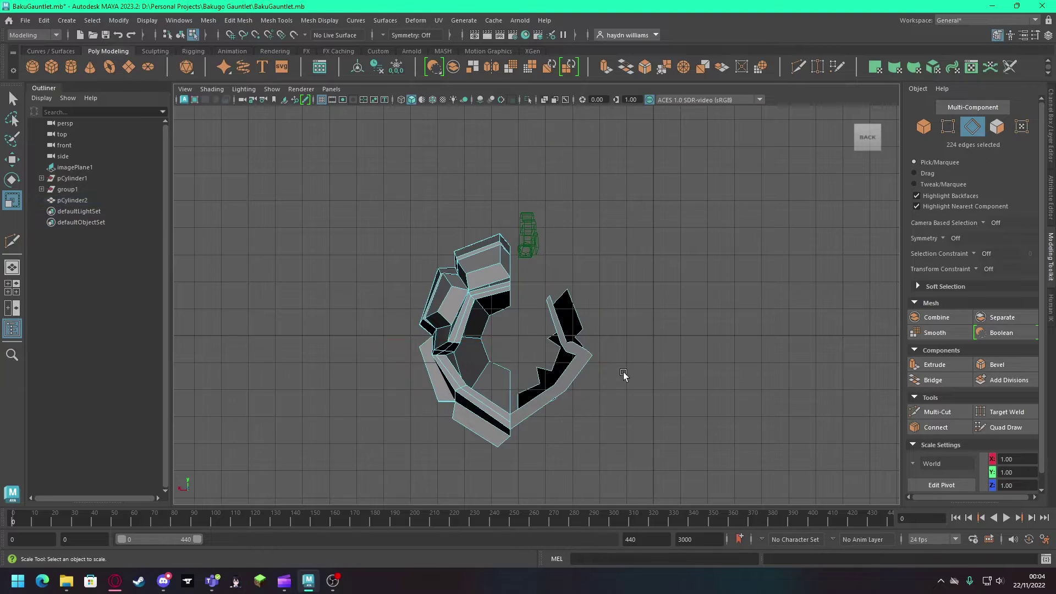
pyautogui.moveTo(643, 498); pyautogui.dragTo(643, 499)
pyautogui.press('space')
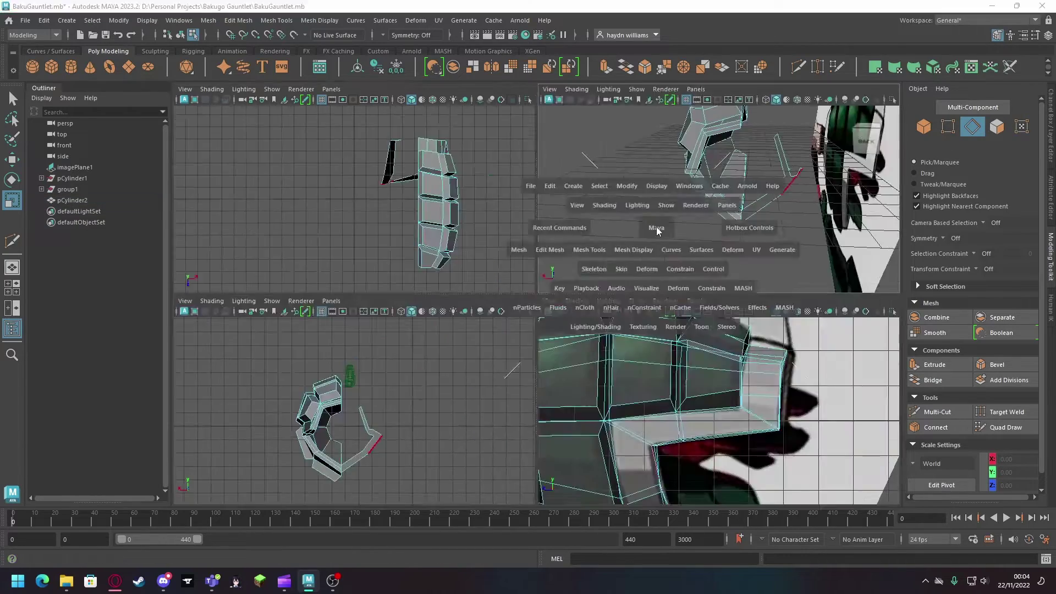
pyautogui.press('space')
pyautogui.press('Delete')
# Step: Move the open border edges slightly along X in the four-view layout
pyautogui.moveTo(669, 426)
pyautogui.keyDown('alt'); pyautogui.mouseDown()
pyautogui.moveTo(698, 358)
pyautogui.moveTo(695, 321)
pyautogui.moveTo(675, 314)
pyautogui.moveTo(607, 358)
pyautogui.mouseUp(); pyautogui.keyUp('alt')
pyautogui.click(972, 126)
pyautogui.click(621, 325)
pyautogui.press('w')
pyautogui.click(607, 357)
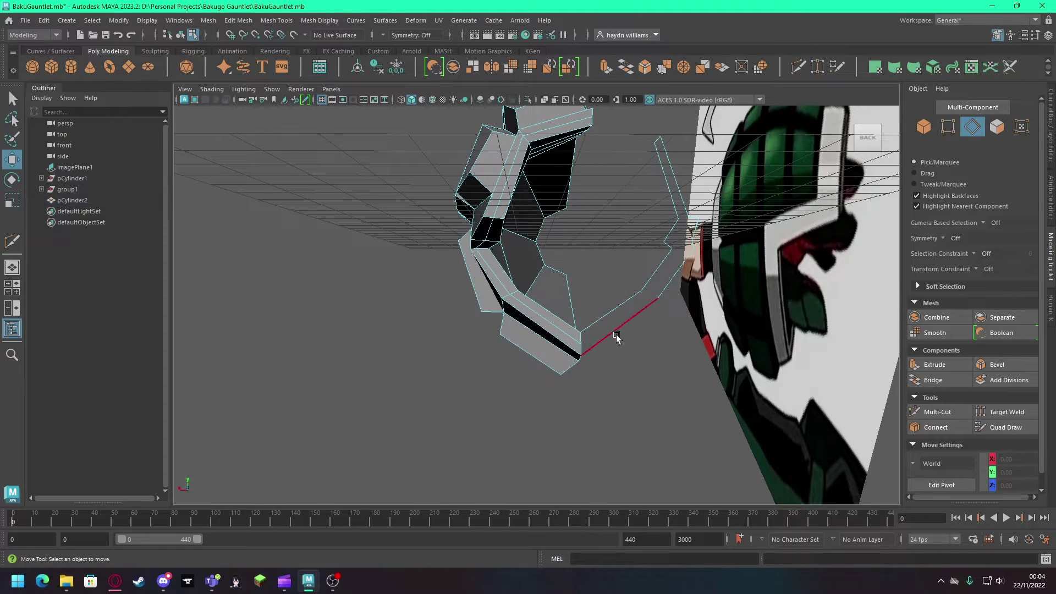
pyautogui.click(587, 357)
pyautogui.click(616, 375)
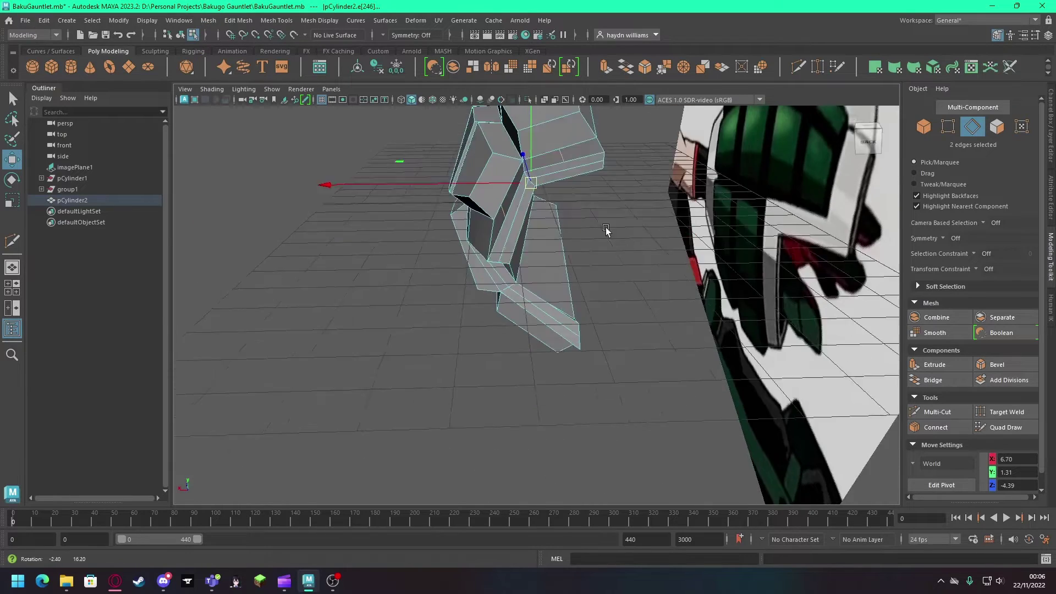
pyautogui.press('space')
pyautogui.press('space')
pyautogui.press('space')
pyautogui.press('space')
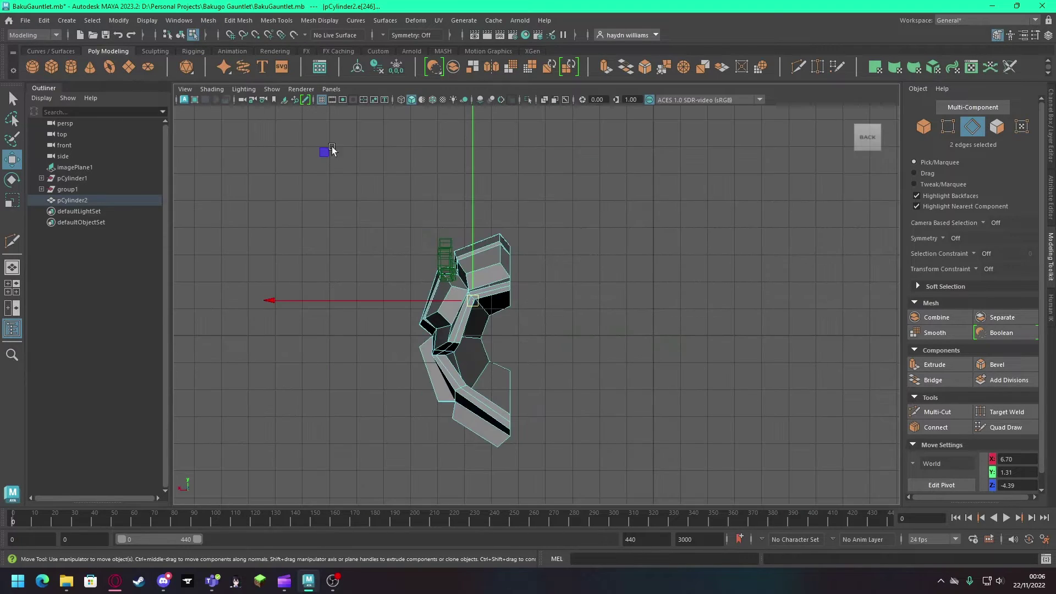
pyautogui.moveTo(328, 151); pyautogui.dragTo(323, 151, button='middle')
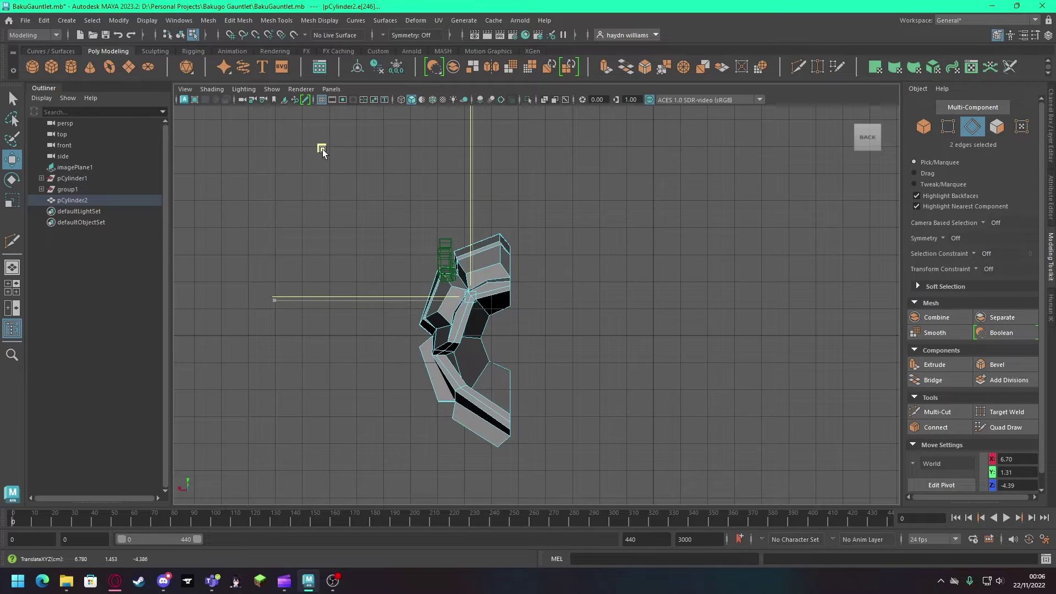
pyautogui.press('space')
pyautogui.press('space')
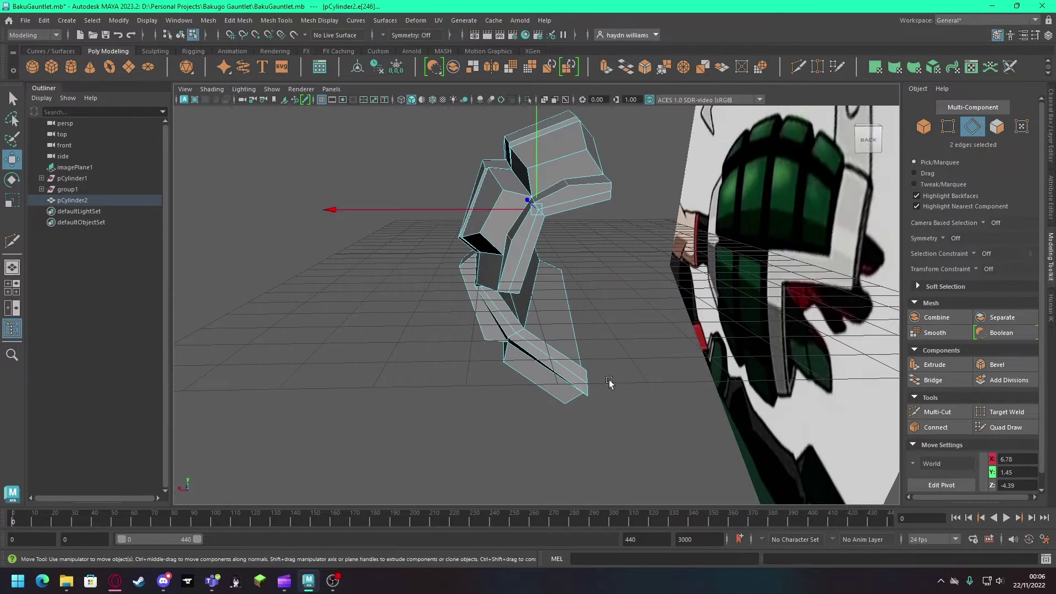
# Step: Try a Multi-Cut and an edge move, then undo back to a single selected edge
pyautogui.hotkey('ctrl', 'shift', 'x')
pyautogui.keyDown('alt'); pyautogui.moveTo(631, 424); pyautogui.dragTo(537, 376); pyautogui.keyUp('alt')
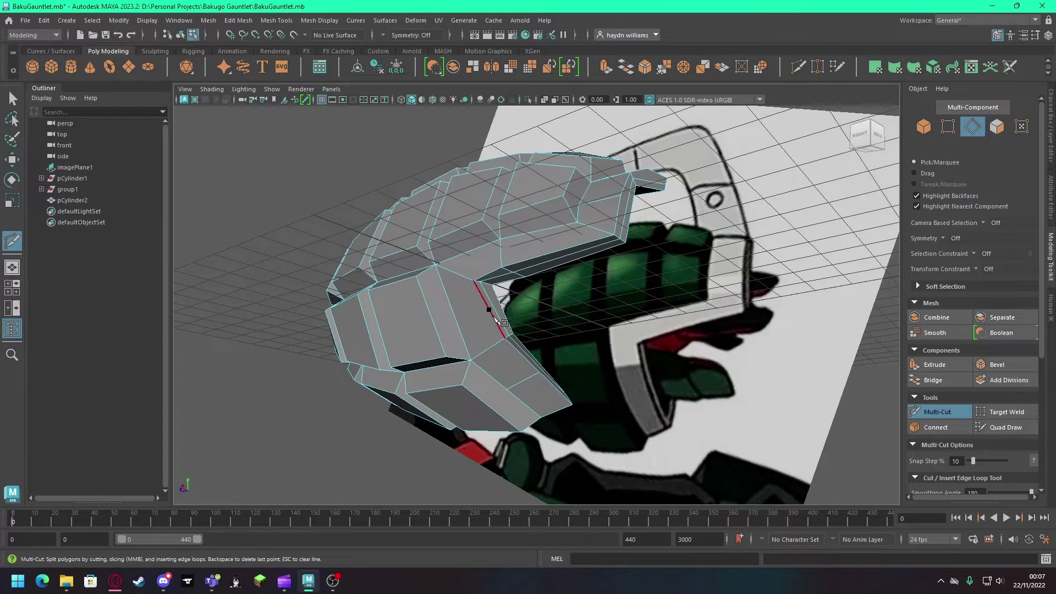
pyautogui.press('w')
pyautogui.keyDown('alt'); pyautogui.moveTo(523, 377); pyautogui.dragTo(483, 369); pyautogui.keyUp('alt')
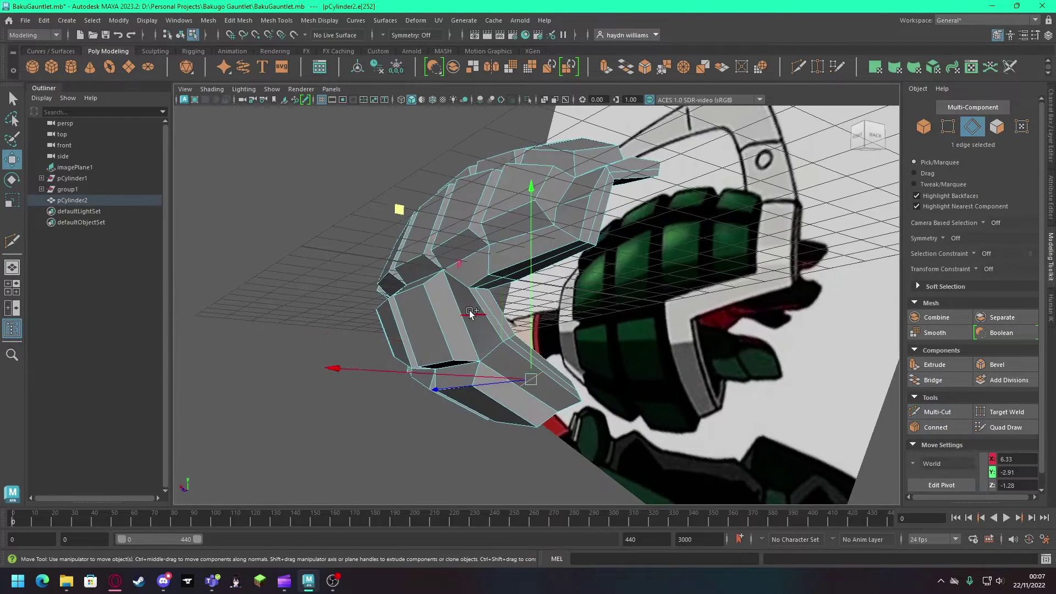
pyautogui.click(479, 352)
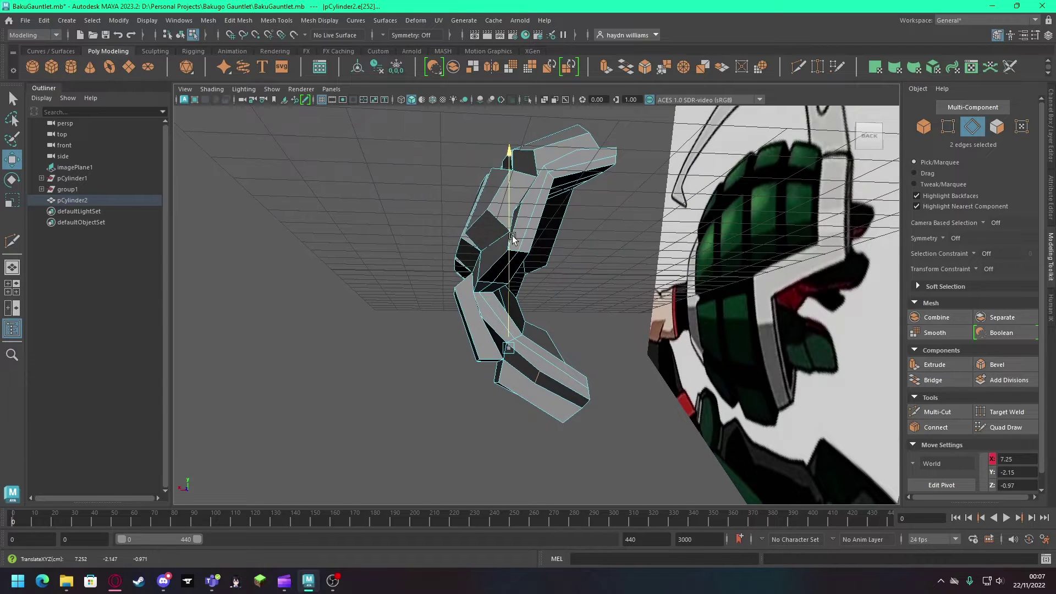
pyautogui.hotkey('ctrl', 'z')
pyautogui.hotkey('ctrl', 'z')
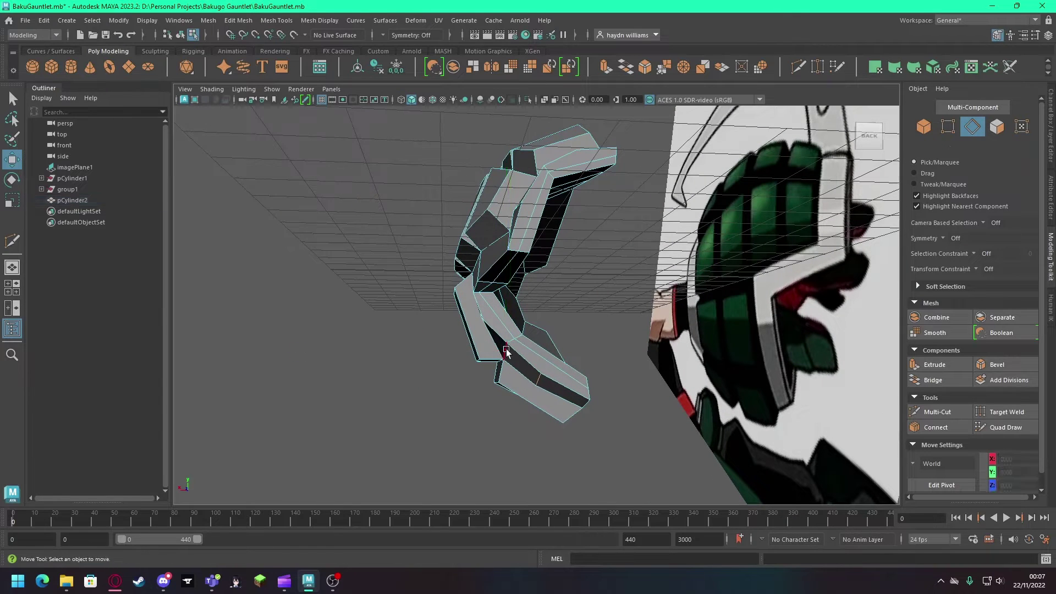
pyautogui.hotkey('ctrl', 'z')
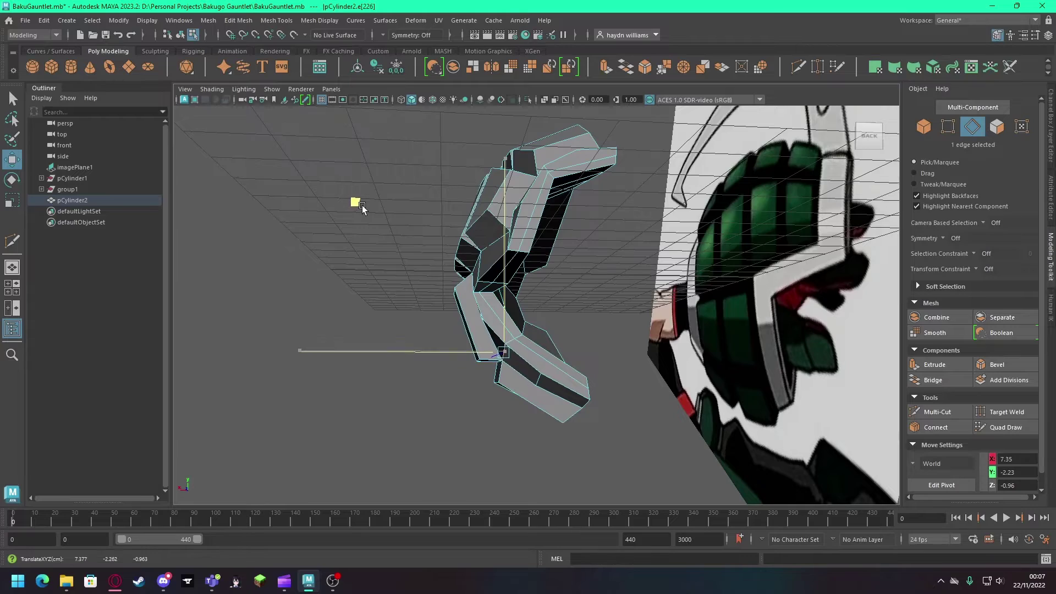
pyautogui.keyDown('alt'); pyautogui.moveTo(362, 205); pyautogui.dragTo(986, 153); pyautogui.keyUp('alt')
# Step: Move an inner-edge vertex along X and briefly try cutting a new edge
pyautogui.press('F9')
pyautogui.click(495, 284)
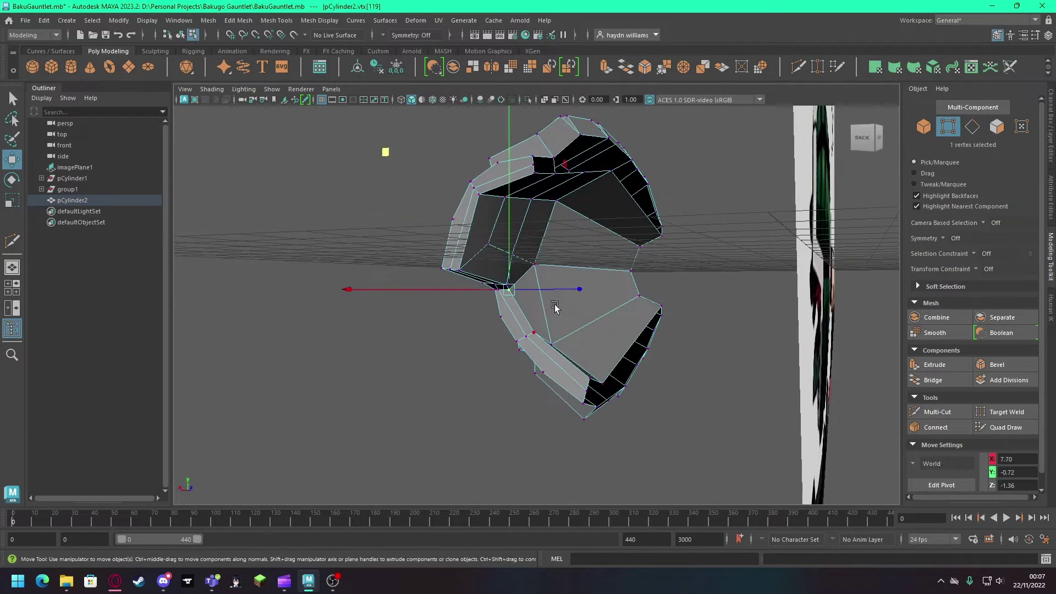
pyautogui.keyDown('alt'); pyautogui.moveTo(556, 306); pyautogui.dragTo(586, 298); pyautogui.keyUp('alt')
pyautogui.click(506, 282)
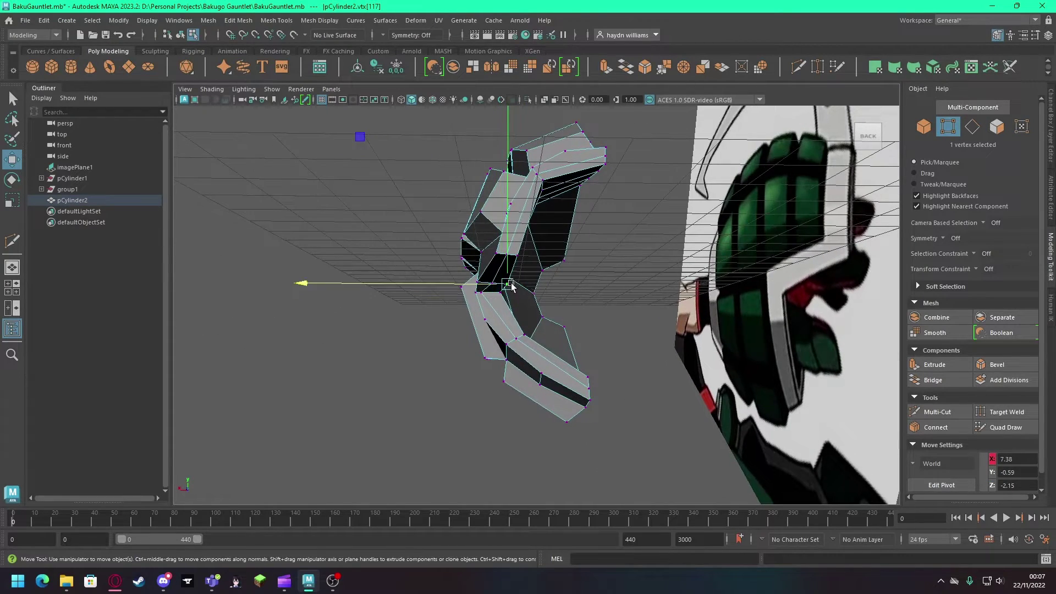
pyautogui.moveTo(549, 347)
pyautogui.keyDown('alt'); pyautogui.mouseDown()
pyautogui.moveTo(463, 292)
pyautogui.moveTo(589, 315)
pyautogui.mouseUp(); pyautogui.keyUp('alt')
pyautogui.click(937, 412)
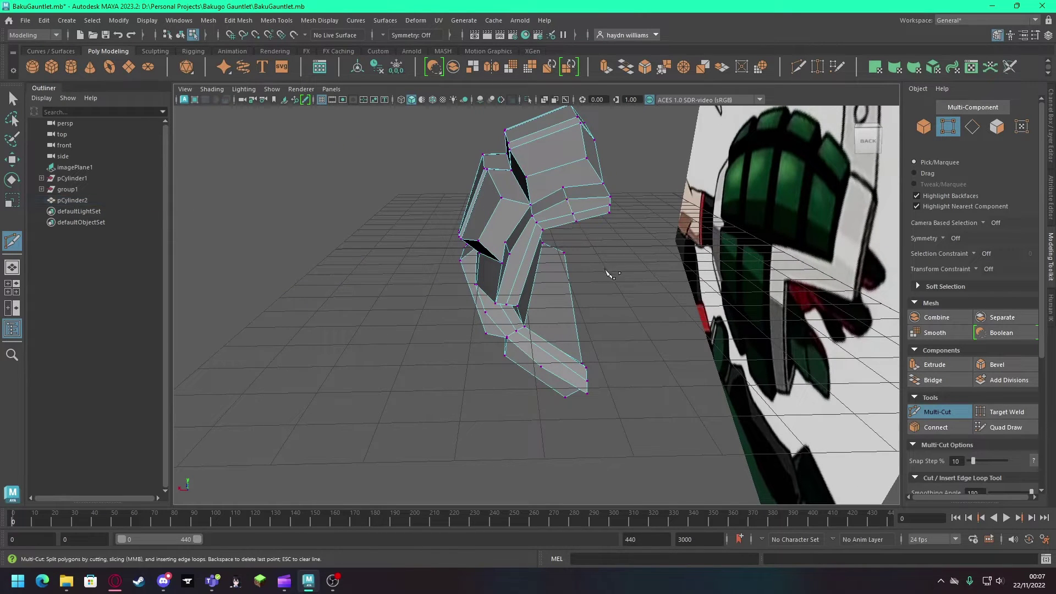
pyautogui.moveTo(608, 271)
pyautogui.keyDown('alt'); pyautogui.mouseDown()
pyautogui.moveTo(594, 259)
pyautogui.moveTo(559, 359)
pyautogui.mouseUp(); pyautogui.keyUp('alt')
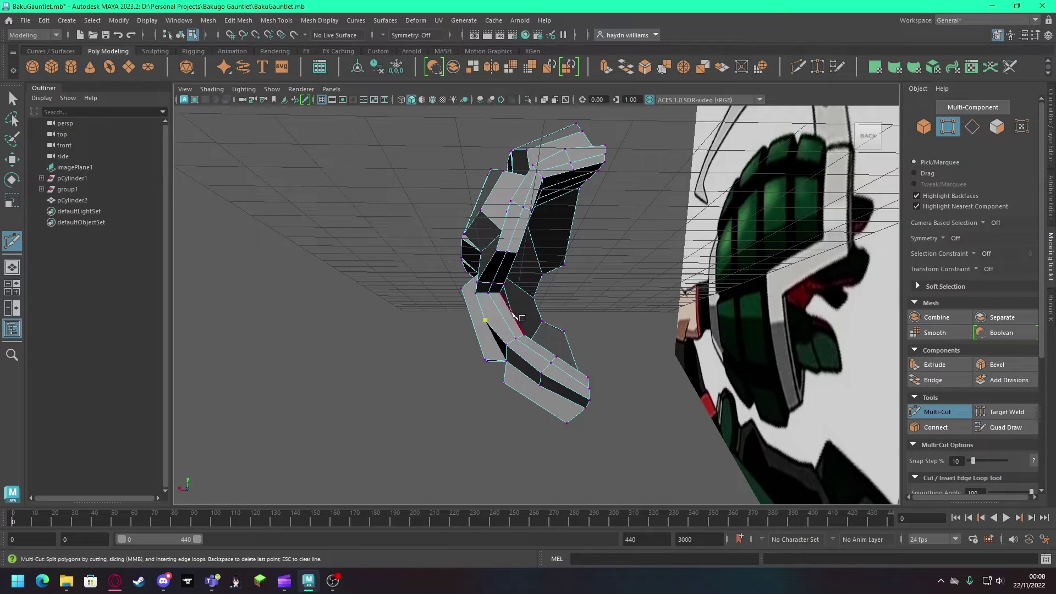
pyautogui.keyDown('alt'); pyautogui.moveTo(517, 316); pyautogui.dragTo(562, 328); pyautogui.keyUp('alt')
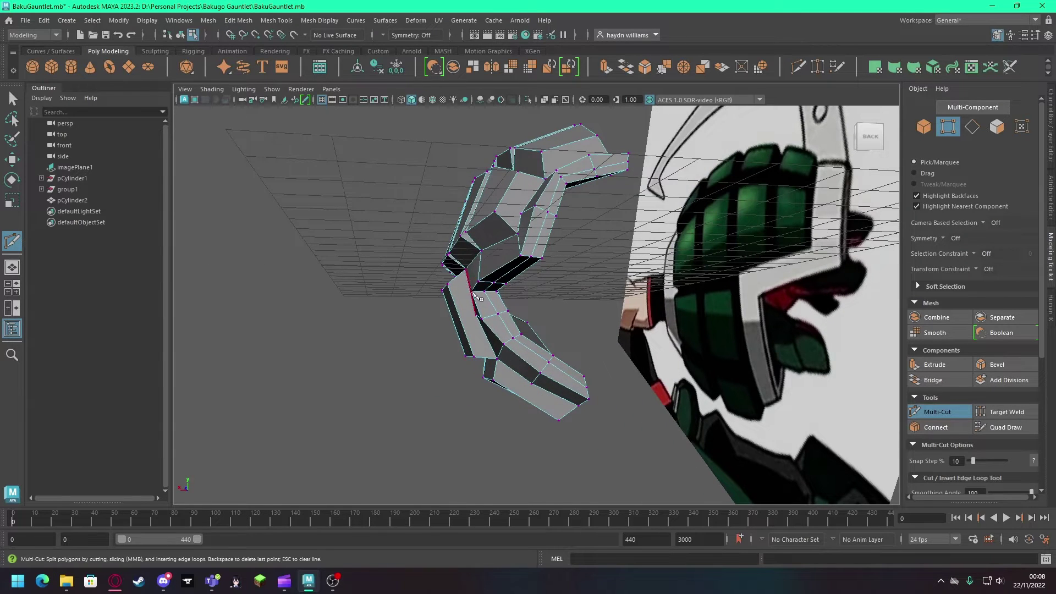
pyautogui.press('q')
# Step: Reposition several inner and bottom vertices of the half shell, then return to object mode
pyautogui.click(456, 288)
pyautogui.press('w')
pyautogui.moveTo(455, 288)
pyautogui.keyDown('alt'); pyautogui.mouseDown()
pyautogui.moveTo(653, 310)
pyautogui.moveTo(487, 156)
pyautogui.mouseUp(); pyautogui.keyUp('alt')
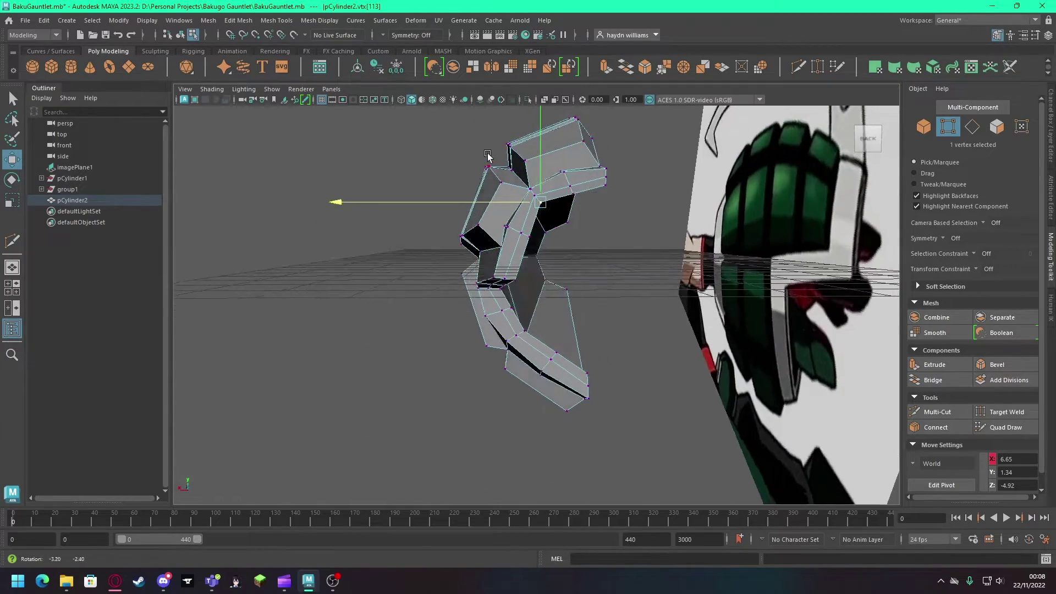
pyautogui.keyDown('alt'); pyautogui.moveTo(487, 155); pyautogui.dragTo(445, 147); pyautogui.keyUp('alt')
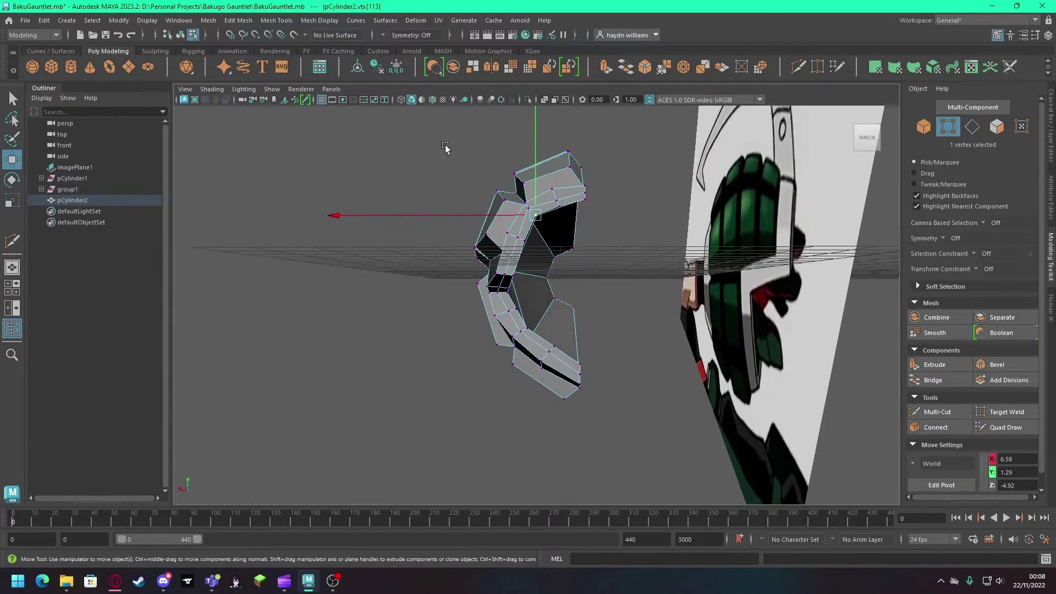
pyautogui.moveTo(522, 309); pyautogui.dragTo(368, 162)
pyautogui.click(559, 367)
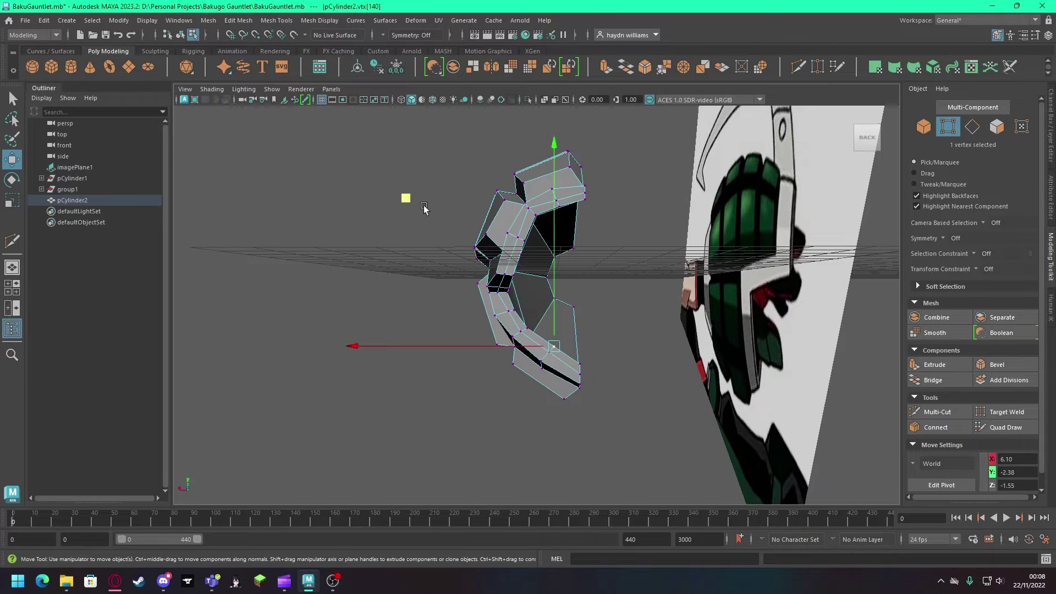
pyautogui.moveTo(407, 201); pyautogui.dragTo(407, 204, button='middle')
pyautogui.moveTo(698, 412)
pyautogui.keyDown('alt'); pyautogui.mouseDown()
pyautogui.moveTo(667, 378)
pyautogui.moveTo(424, 406)
pyautogui.mouseUp(); pyautogui.keyUp('alt')
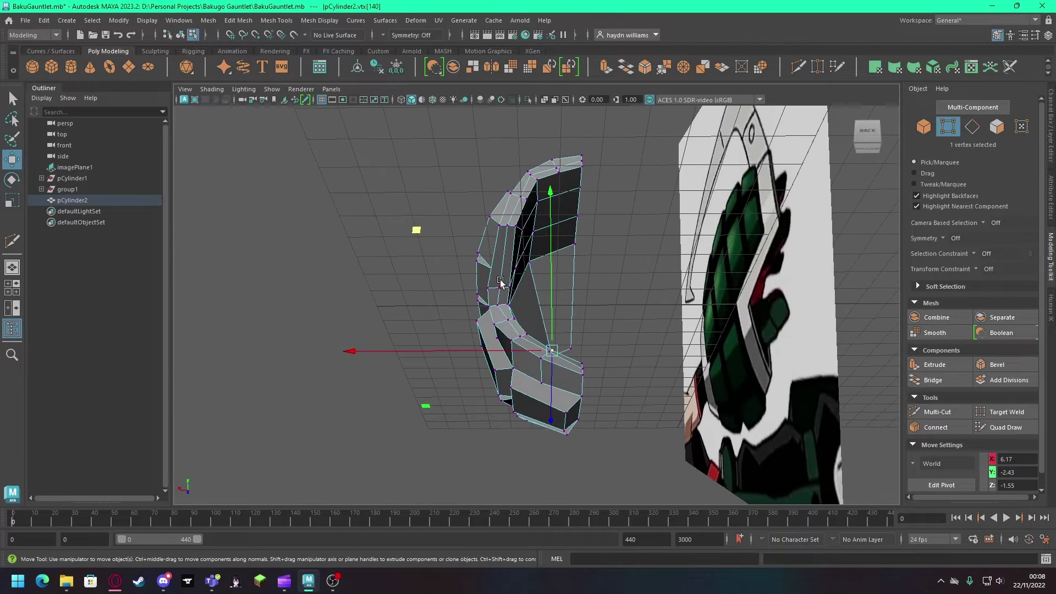
pyautogui.click(507, 287)
pyautogui.keyDown('alt'); pyautogui.moveTo(374, 290); pyautogui.dragTo(613, 370); pyautogui.keyUp('alt')
pyautogui.click(495, 315)
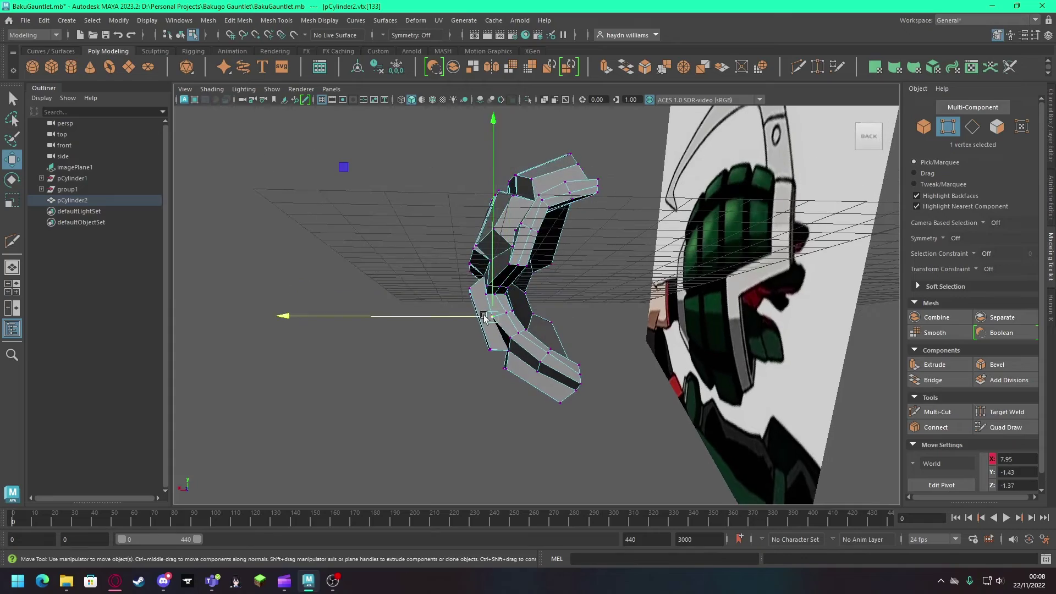
pyautogui.moveTo(495, 315)
pyautogui.keyDown('alt'); pyautogui.mouseDown()
pyautogui.moveTo(717, 378)
pyautogui.moveTo(632, 369)
pyautogui.mouseUp(); pyautogui.keyUp('alt')
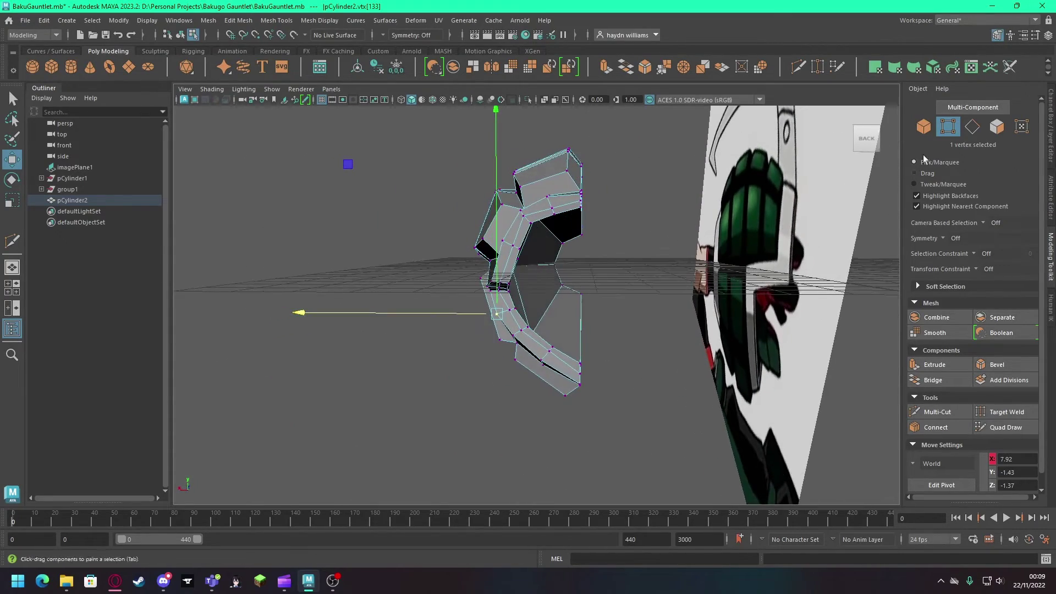
pyautogui.press('F8')
# Step: Mirror the half shell into a full gauntlet with Mesh > Mirror
pyautogui.click(208, 21)
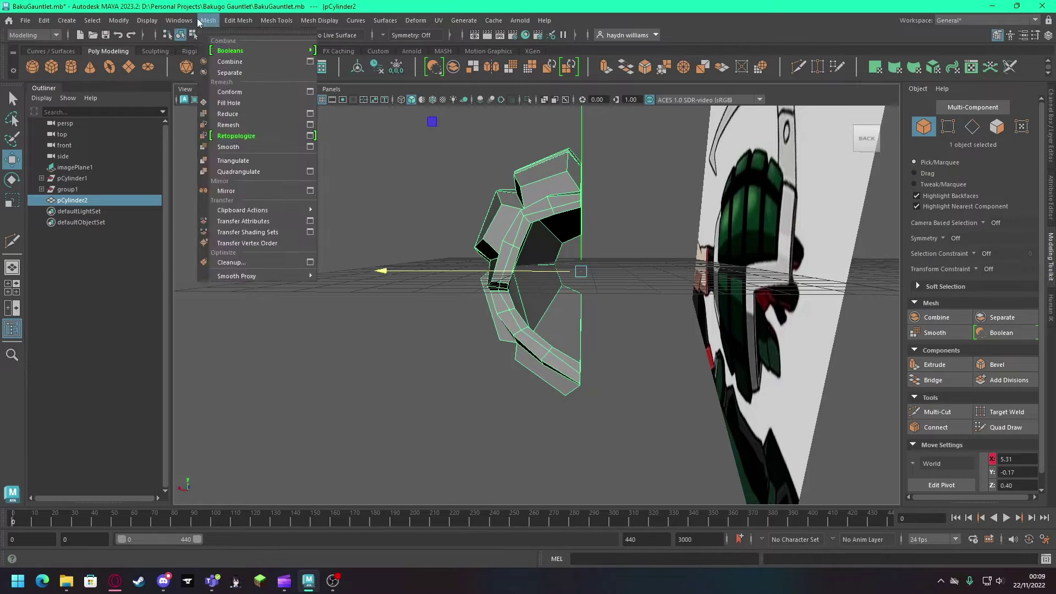
pyautogui.click(115, 201)
pyautogui.moveTo(185, 214)
pyautogui.keyDown('alt'); pyautogui.mouseDown()
pyautogui.moveTo(498, 250)
pyautogui.moveTo(462, 250)
pyautogui.mouseUp(); pyautogui.keyUp('alt')
pyautogui.click(997, 128)
pyautogui.keyDown('alt'); pyautogui.moveTo(352, 248); pyautogui.dragTo(469, 242); pyautogui.keyUp('alt')
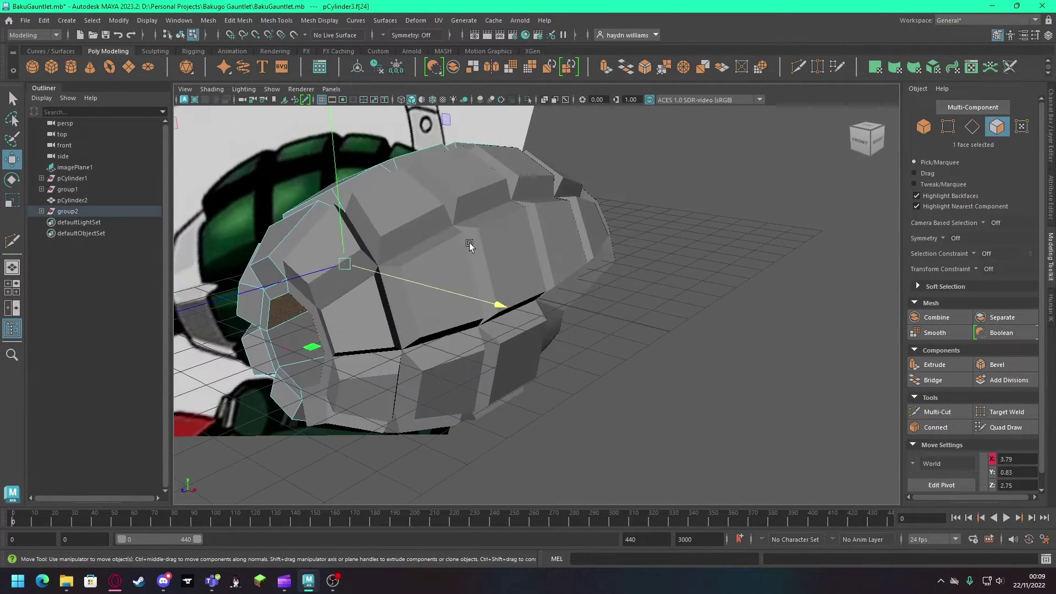
# Step: Select the first front face on the mirrored shell
pyautogui.click(96, 201)
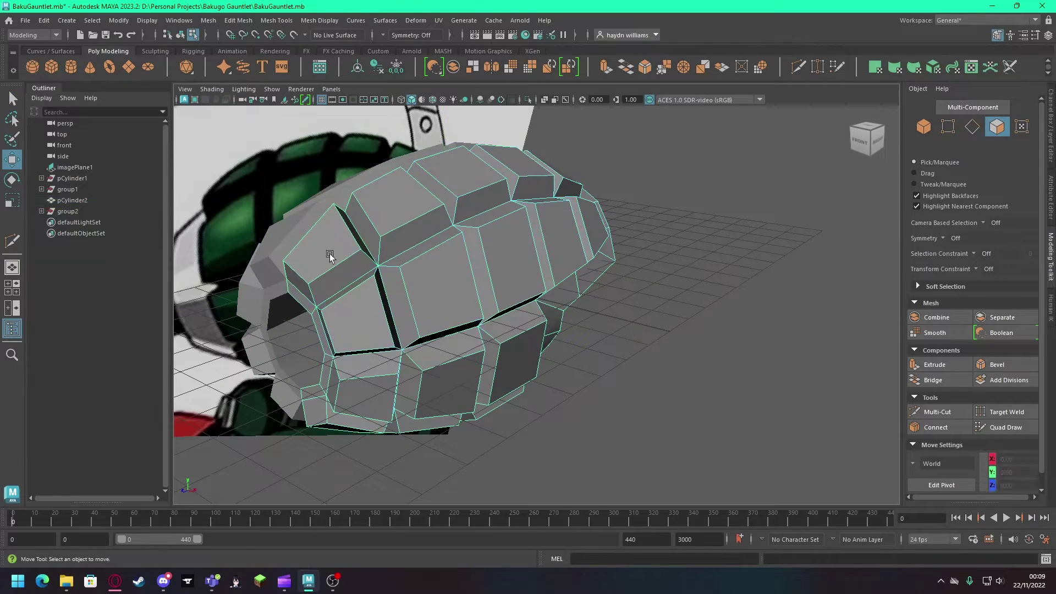
pyautogui.click(314, 249)
pyautogui.press('Delete')
pyautogui.moveTo(348, 269)
pyautogui.keyDown('alt'); pyautogui.mouseDown()
pyautogui.moveTo(419, 332)
pyautogui.moveTo(376, 272)
pyautogui.moveTo(477, 315)
pyautogui.moveTo(310, 226)
pyautogui.mouseUp(); pyautogui.keyUp('alt')
pyautogui.hotkey('ctrl', 'z')
# Step: Add the remaining front faces, delete them, and select two border edges of the opening
pyautogui.keyDown('shift'); pyautogui.click(376, 272); pyautogui.keyUp('shift')
pyautogui.keyDown('shift'); pyautogui.click(277, 287); pyautogui.keyUp('shift')
pyautogui.moveTo(277, 287)
pyautogui.keyDown('alt'); pyautogui.mouseDown()
pyautogui.moveTo(385, 248)
pyautogui.moveTo(494, 231)
pyautogui.moveTo(351, 249)
pyautogui.moveTo(493, 255)
pyautogui.moveTo(439, 281)
pyautogui.moveTo(550, 325)
pyautogui.moveTo(473, 326)
pyautogui.moveTo(648, 254)
pyautogui.mouseUp(); pyautogui.keyUp('alt')
pyautogui.keyDown('shift'); pyautogui.click(494, 255); pyautogui.keyUp('shift')
pyautogui.press('Delete')
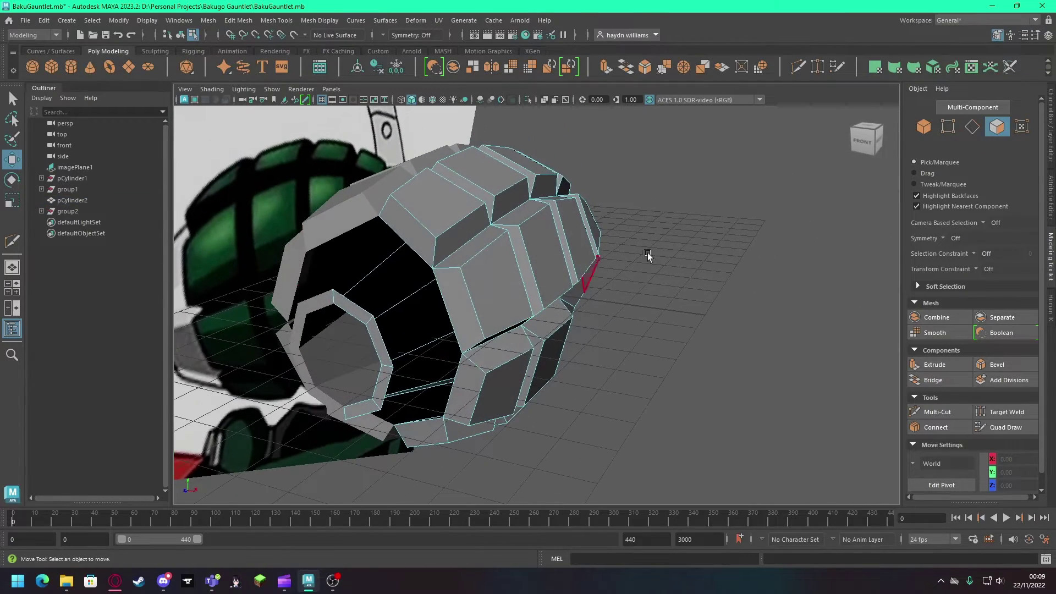
pyautogui.press('F10')
pyautogui.click(349, 347)
pyautogui.keyDown('shift'); pyautogui.click(361, 304); pyautogui.keyUp('shift')
# Step: Bridge two pairs of border edges across the gaps to the front ring
pyautogui.keyDown('alt'); pyautogui.moveTo(361, 304); pyautogui.dragTo(594, 368); pyautogui.keyUp('alt')
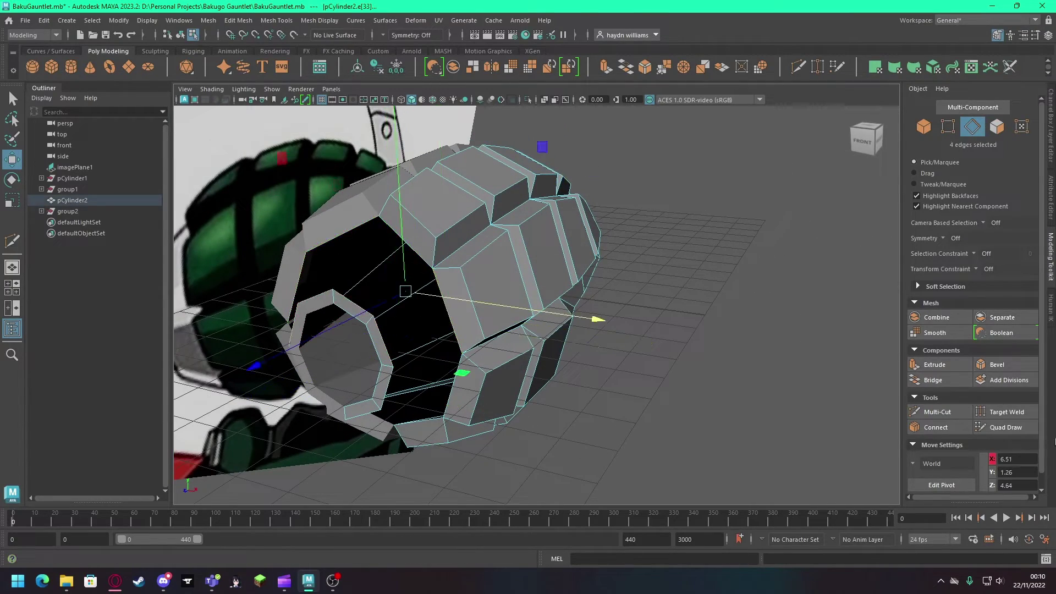
pyautogui.click(933, 380)
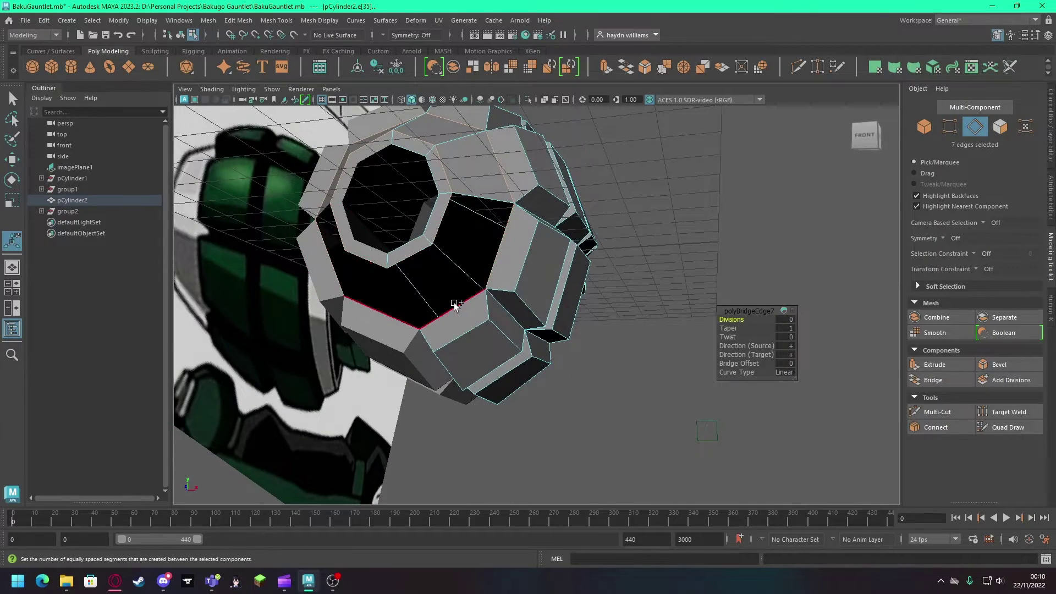
pyautogui.click(942, 385)
pyautogui.keyDown('alt'); pyautogui.moveTo(549, 380); pyautogui.dragTo(655, 414); pyautogui.keyUp('alt')
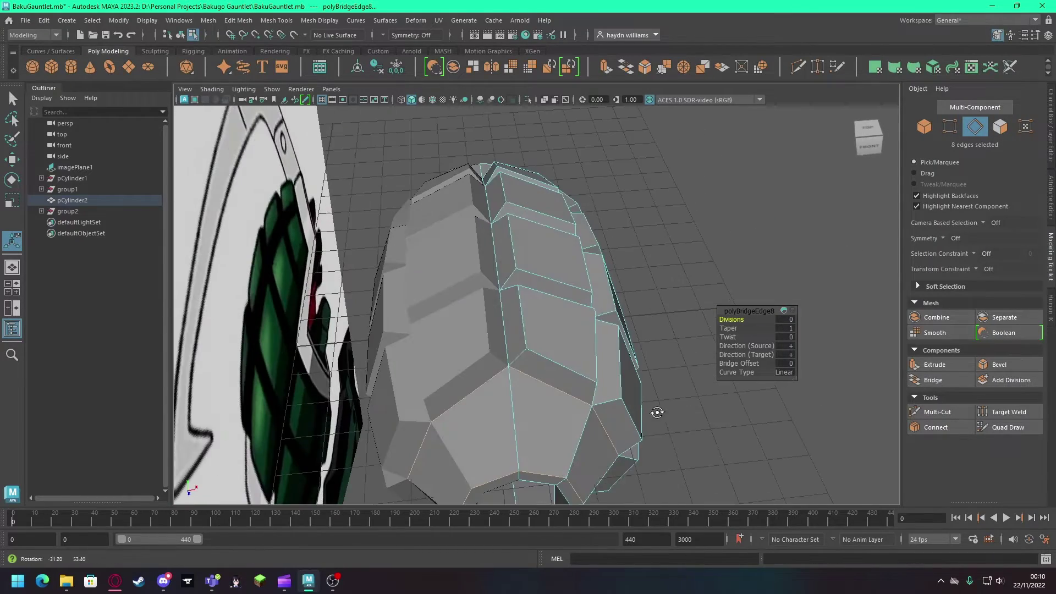
# Step: Pull a shell vertex into place beside the bridged side
pyautogui.press('F9')
pyautogui.keyDown('alt'); pyautogui.moveTo(520, 373); pyautogui.dragTo(473, 374); pyautogui.keyUp('alt')
pyautogui.click(472, 373)
pyautogui.press('w')
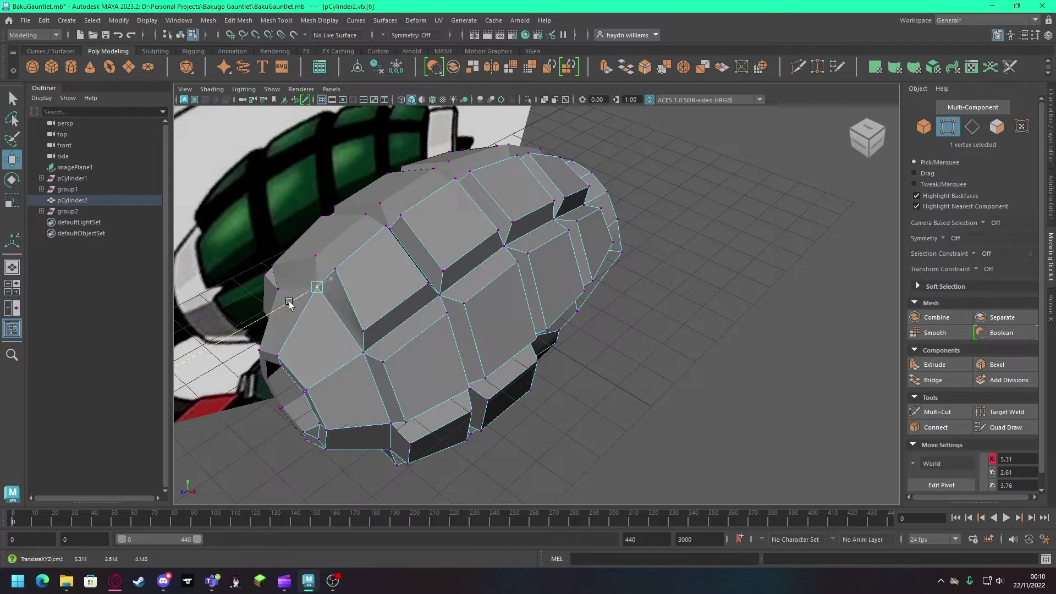
pyautogui.moveTo(352, 308)
pyautogui.keyDown('alt'); pyautogui.mouseDown()
pyautogui.moveTo(307, 286)
pyautogui.moveTo(288, 190)
pyautogui.moveTo(279, 192)
pyautogui.mouseUp(); pyautogui.keyUp('alt')
# Step: Rotate a plate face on the shell and check an edge loop around it
pyautogui.keyDown('alt'); pyautogui.moveTo(312, 151); pyautogui.dragTo(341, 193); pyautogui.keyUp('alt')
pyautogui.press('F11')
pyautogui.click(343, 196)
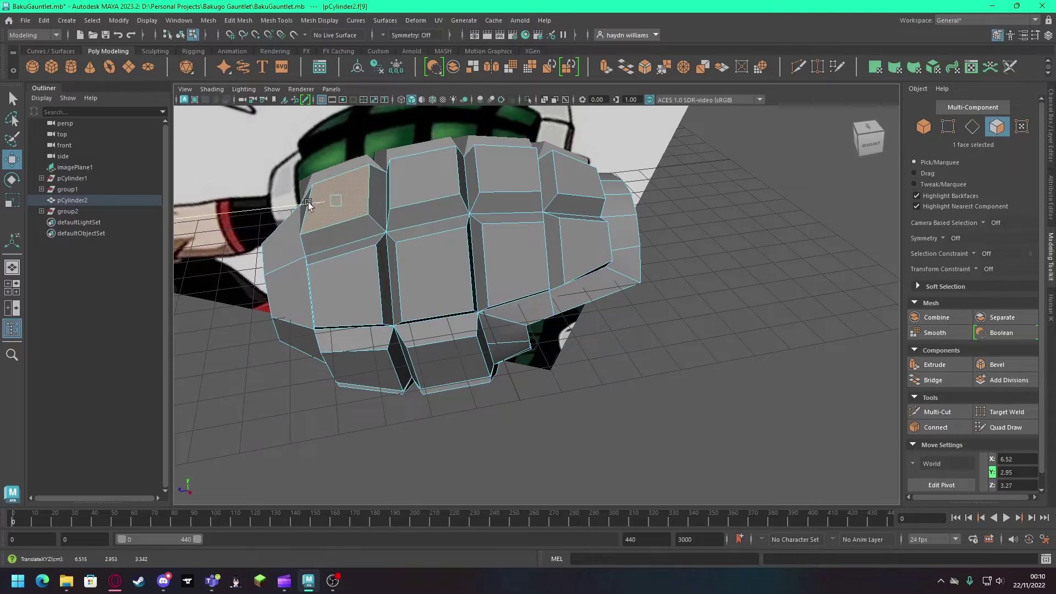
pyautogui.press('e')
pyautogui.moveTo(452, 287)
pyautogui.keyDown('alt'); pyautogui.mouseDown()
pyautogui.moveTo(660, 308)
pyautogui.moveTo(669, 319)
pyautogui.mouseUp(); pyautogui.keyUp('alt')
pyautogui.press('F10')
pyautogui.doubleClick(491, 396)
pyautogui.click(660, 257)
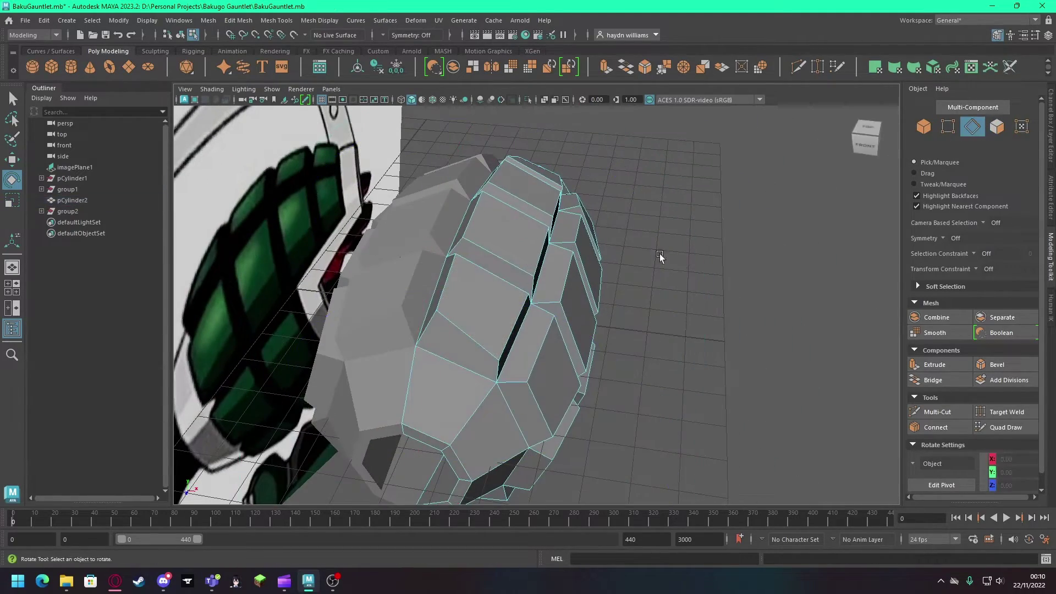
# Step: Start a Multi-Cut on the lower shell, placing the first point on a vertex
pyautogui.click(798, 66)
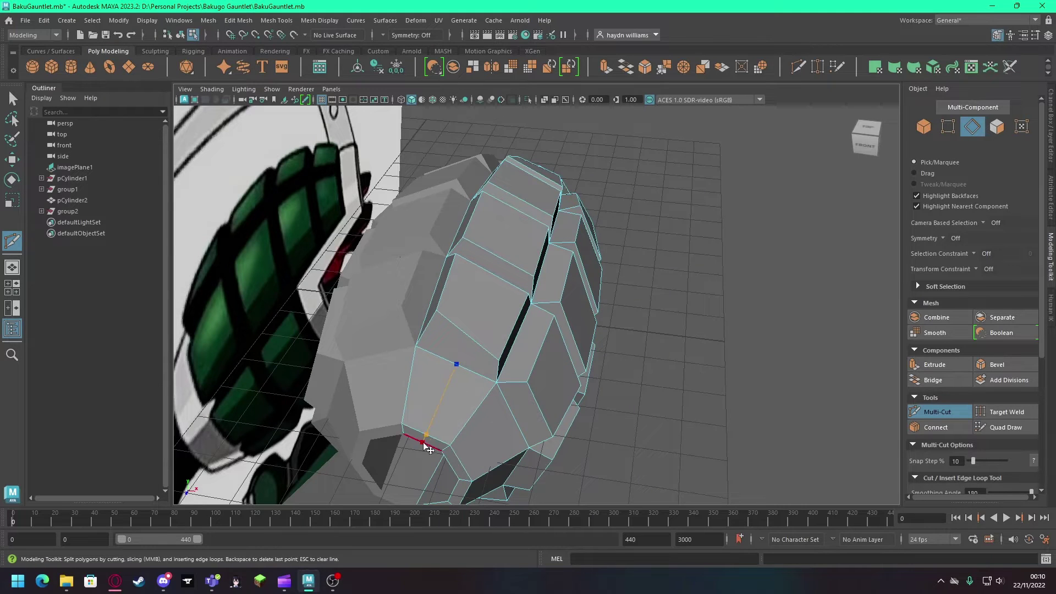
pyautogui.press('Escape')
pyautogui.hotkey('ctrl', 'z')
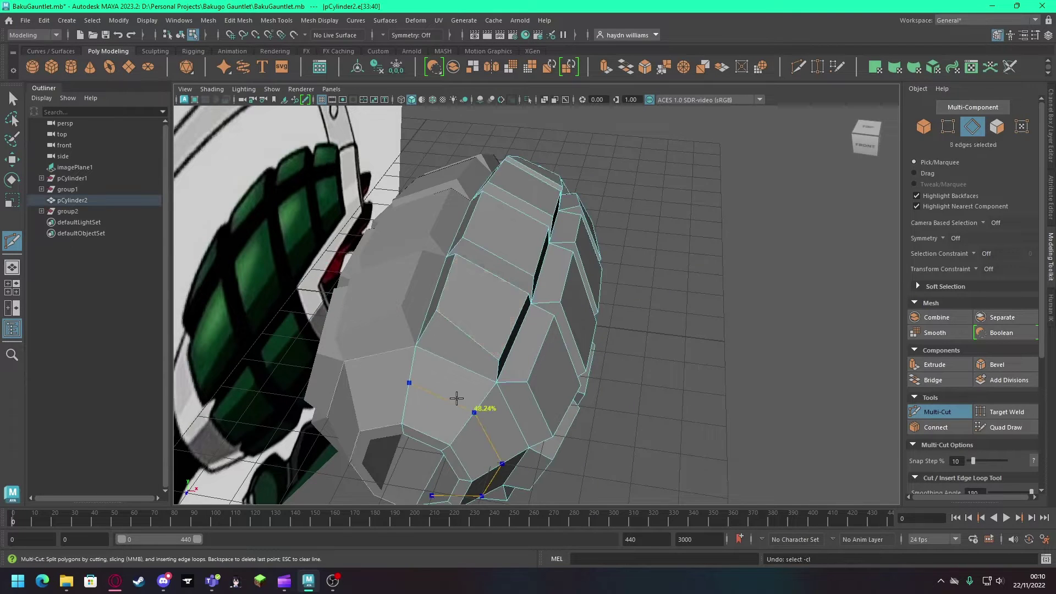
pyautogui.click(496, 381)
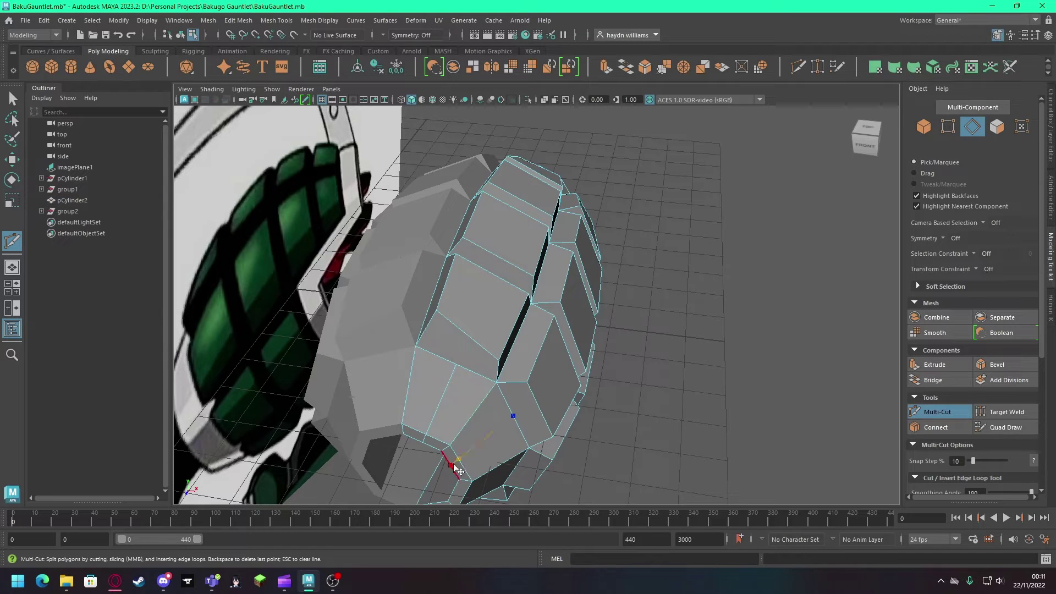
pyautogui.moveTo(614, 454)
pyautogui.keyDown('alt'); pyautogui.mouseDown()
pyautogui.moveTo(505, 388)
pyautogui.moveTo(599, 405)
pyautogui.mouseUp(); pyautogui.keyUp('alt')
# Step: Finish and commit the Multi-Cut edge across the front rim
pyautogui.press('space')
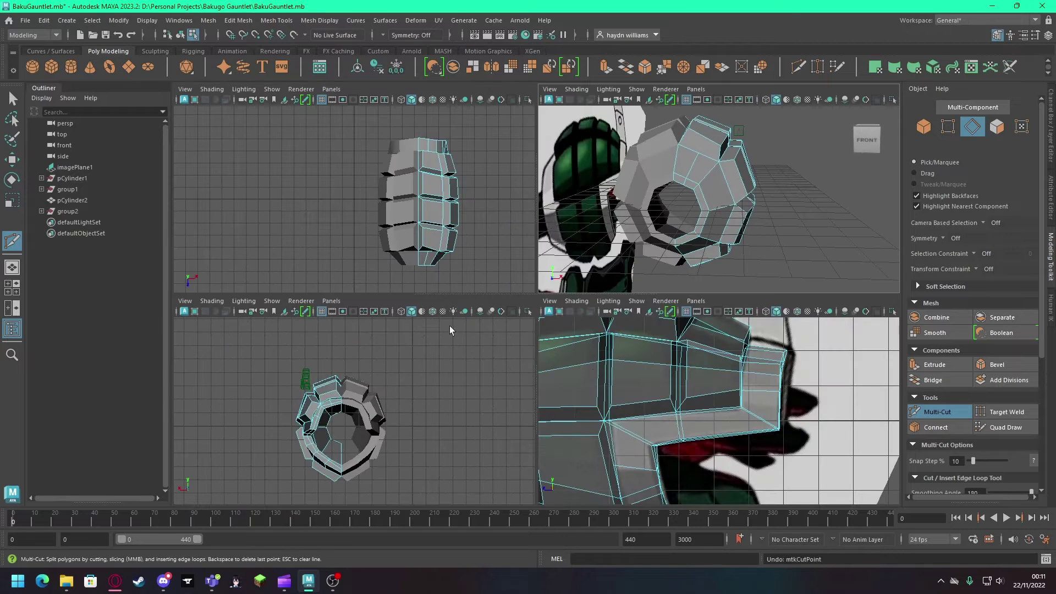
pyautogui.press('space')
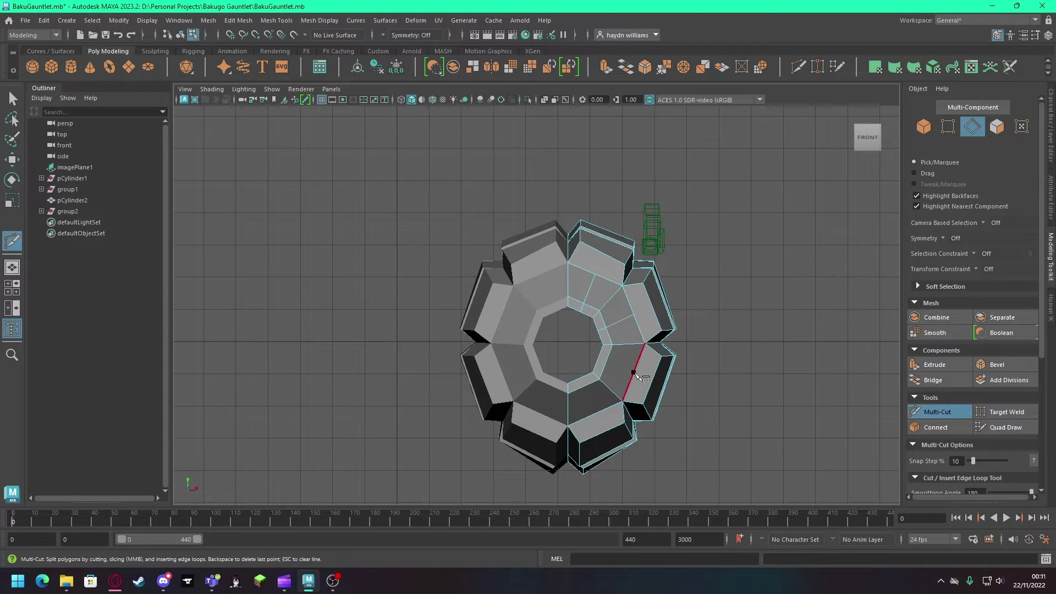
pyautogui.click(600, 393)
pyautogui.press('Return')
pyautogui.press('space')
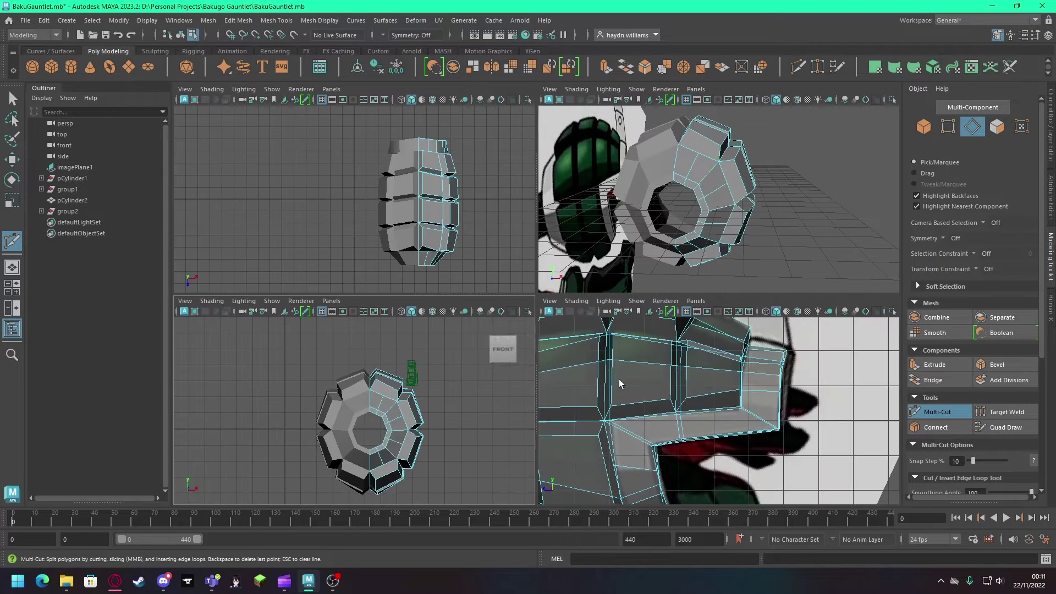
pyautogui.press('space')
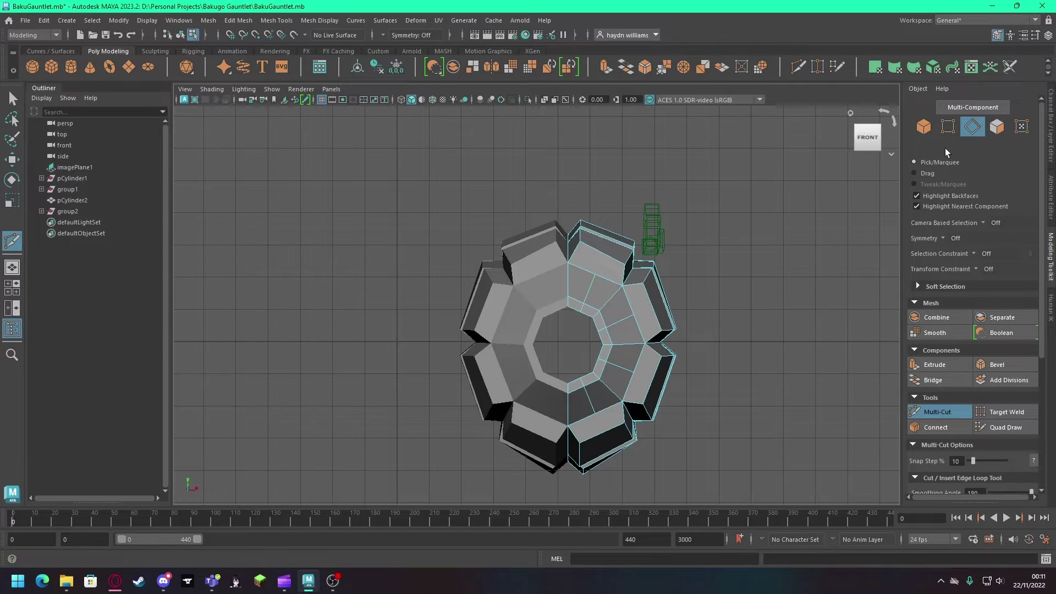
pyautogui.press('q')
# Step: Scale the inner ring edges outward and nudge them into place
pyautogui.click(577, 300)
pyautogui.press('w')
pyautogui.keyDown('shift'); pyautogui.click(603, 334); pyautogui.keyUp('shift')
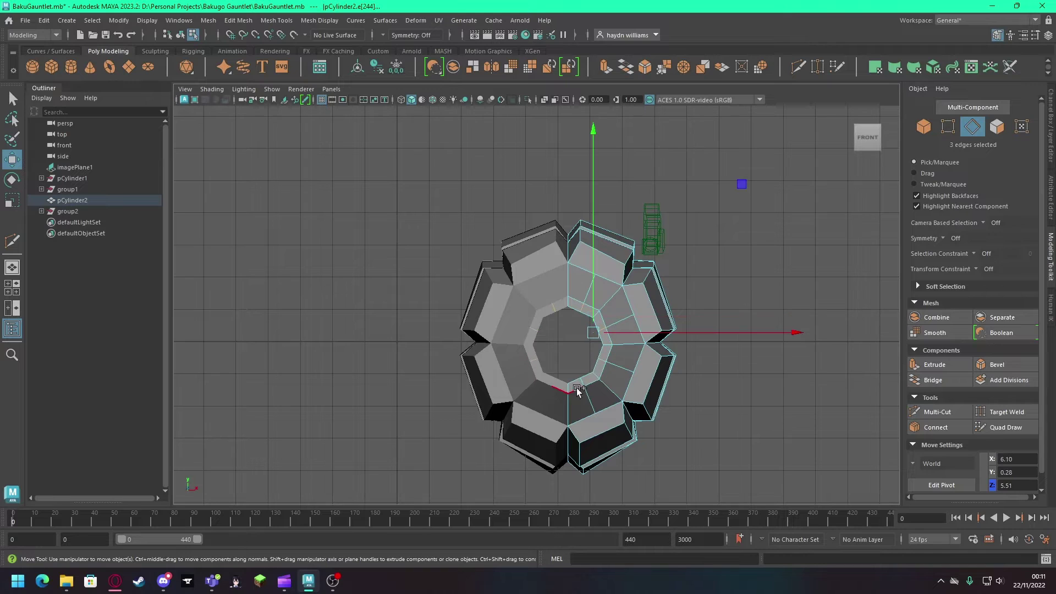
pyautogui.press('e')
pyautogui.press('r')
pyautogui.moveTo(742, 199); pyautogui.dragTo(751, 195)
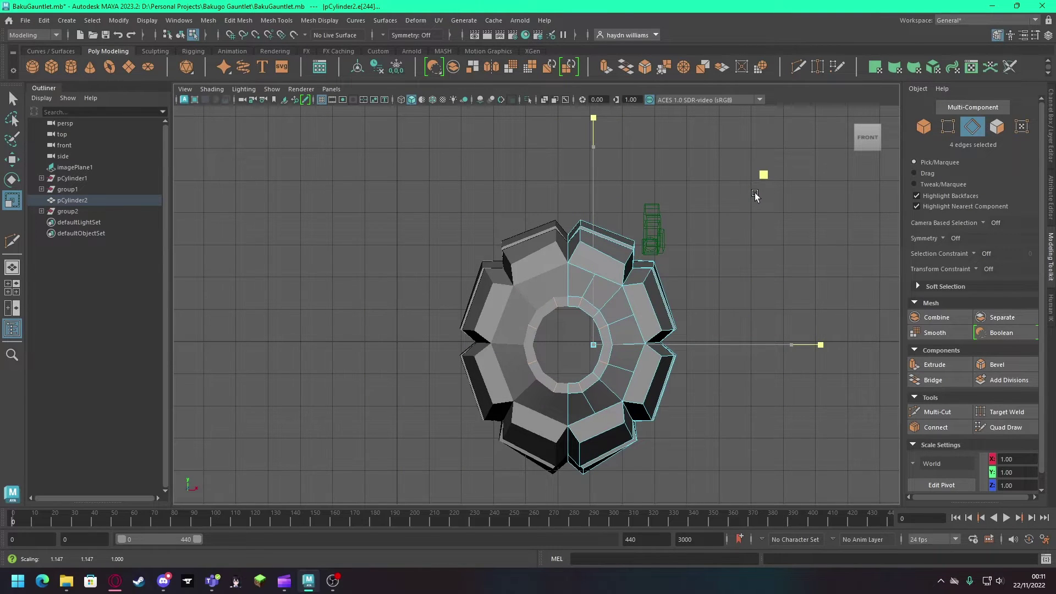
pyautogui.press('w')
pyautogui.moveTo(743, 204); pyautogui.dragTo(745, 201)
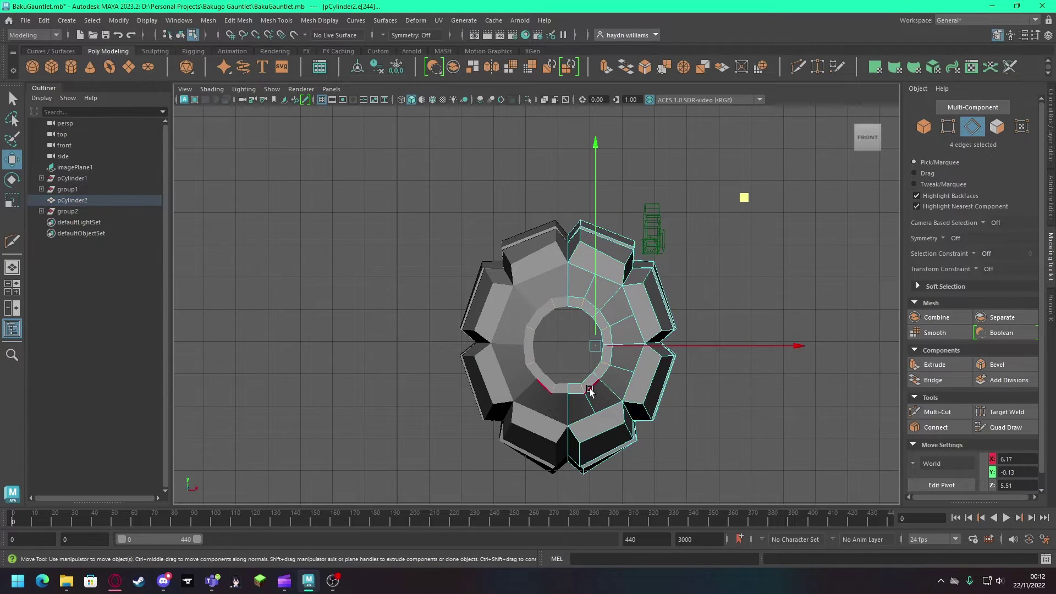
pyautogui.click(799, 278)
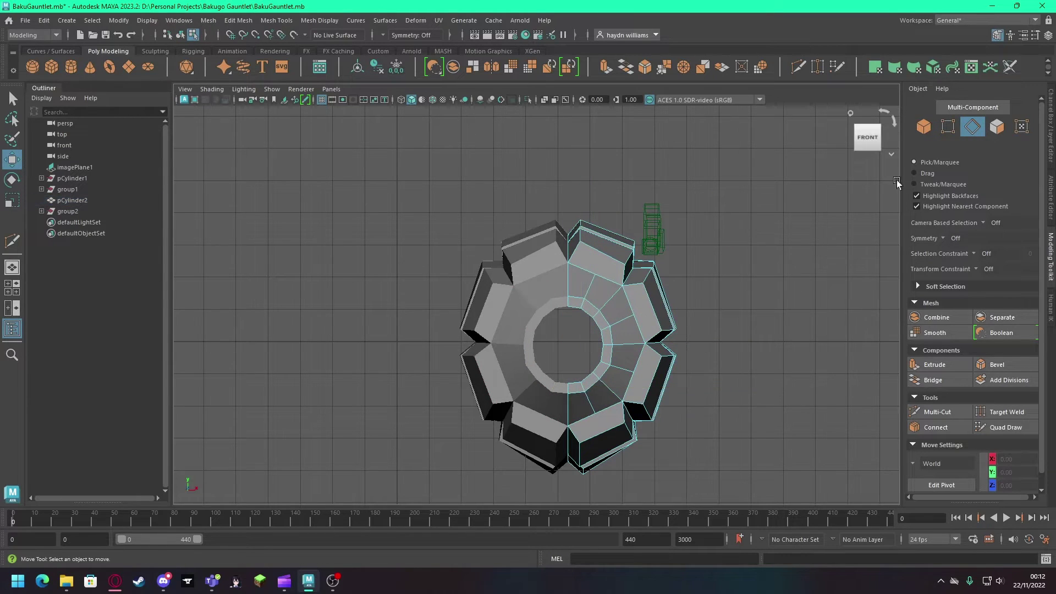
# Step: Scale the selected front-ring vertices slightly outward
pyautogui.click(940, 132)
pyautogui.click(600, 274)
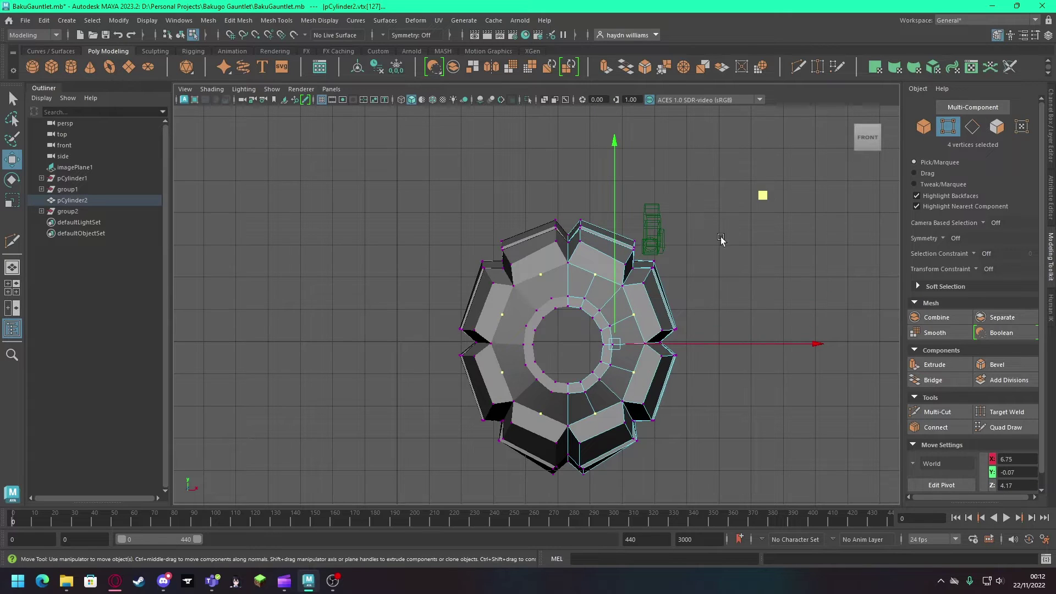
pyautogui.press('r')
pyautogui.moveTo(761, 196); pyautogui.dragTo(767, 199, button='middle')
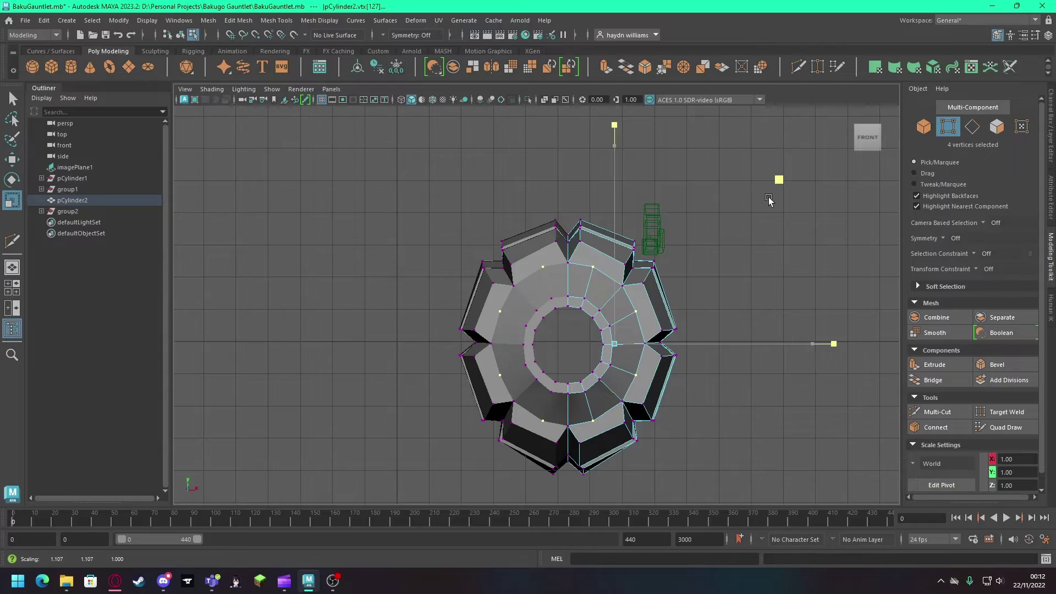
# Step: Orbit to the back of the inner gauntlet ring and pick its left half for editing
pyautogui.press('space')
pyautogui.press('space')
pyautogui.keyDown('alt'); pyautogui.moveTo(700, 341); pyautogui.dragTo(667, 351); pyautogui.keyUp('alt')
pyautogui.press('F8')
pyautogui.press('q')
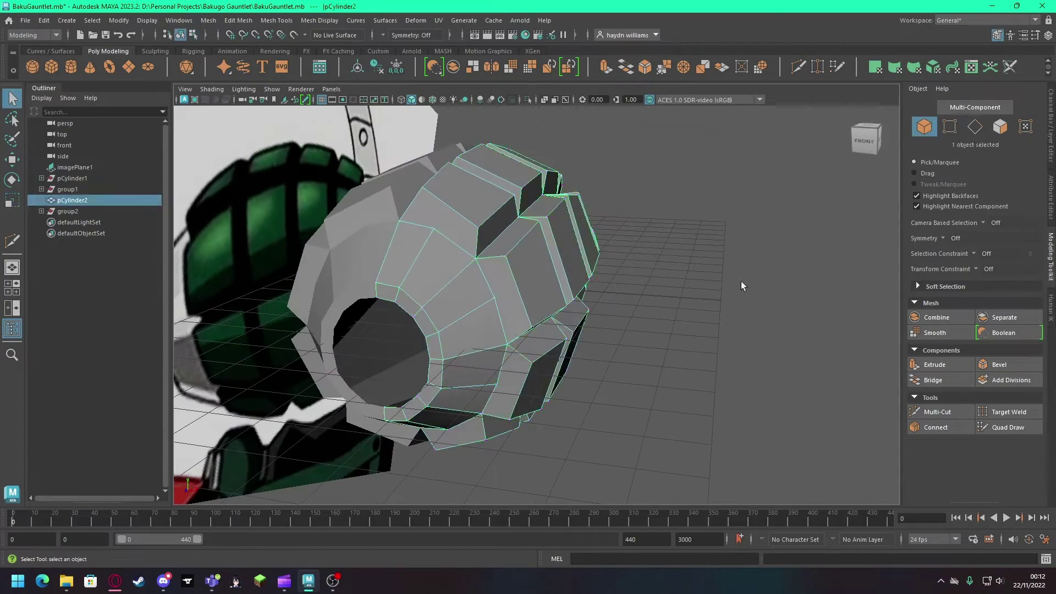
pyautogui.click(740, 281)
pyautogui.keyDown('alt'); pyautogui.moveTo(741, 282); pyautogui.dragTo(438, 329); pyautogui.keyUp('alt')
pyautogui.press('F10')
pyautogui.press('w')
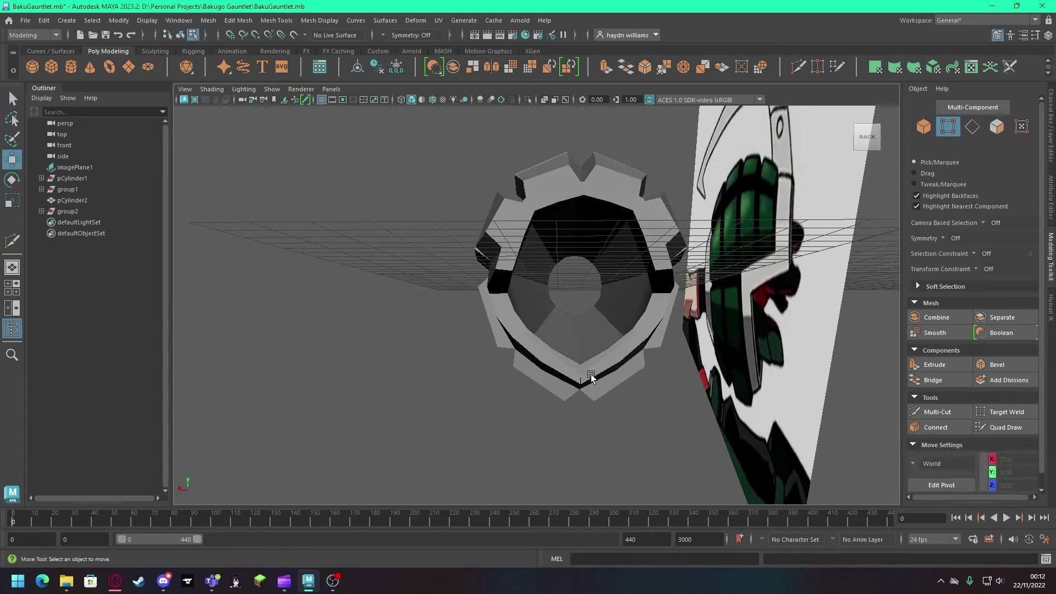
pyautogui.click(572, 379)
pyautogui.scroll(5, 582, 383)
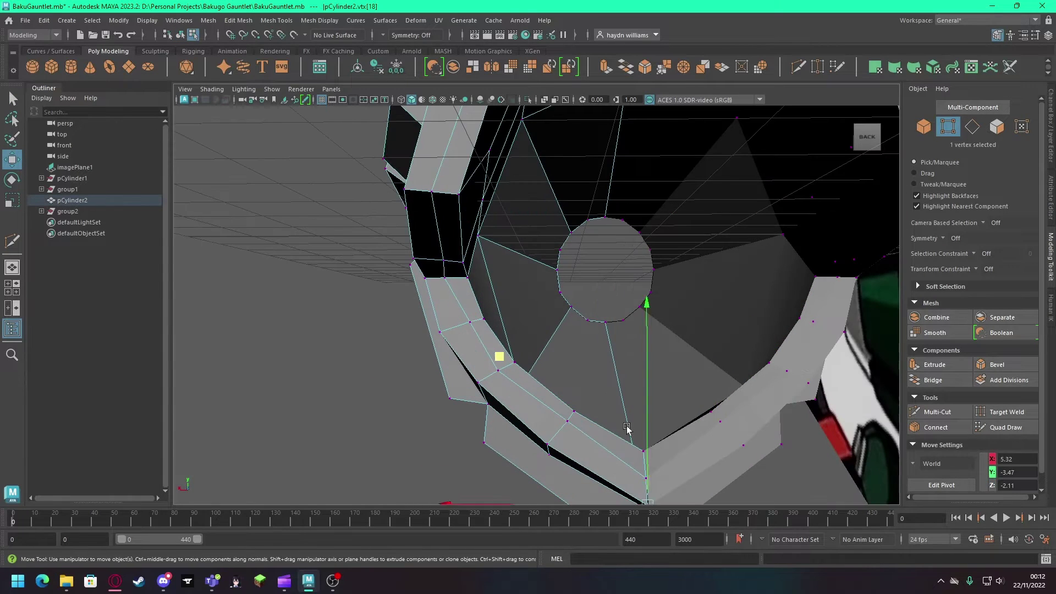
pyautogui.press('q')
# Step: Select two bottom vertices of the ring and move and rotate them toward a V point
pyautogui.click(647, 478)
pyautogui.keyDown('alt'); pyautogui.moveTo(652, 474); pyautogui.dragTo(600, 496); pyautogui.keyUp('alt')
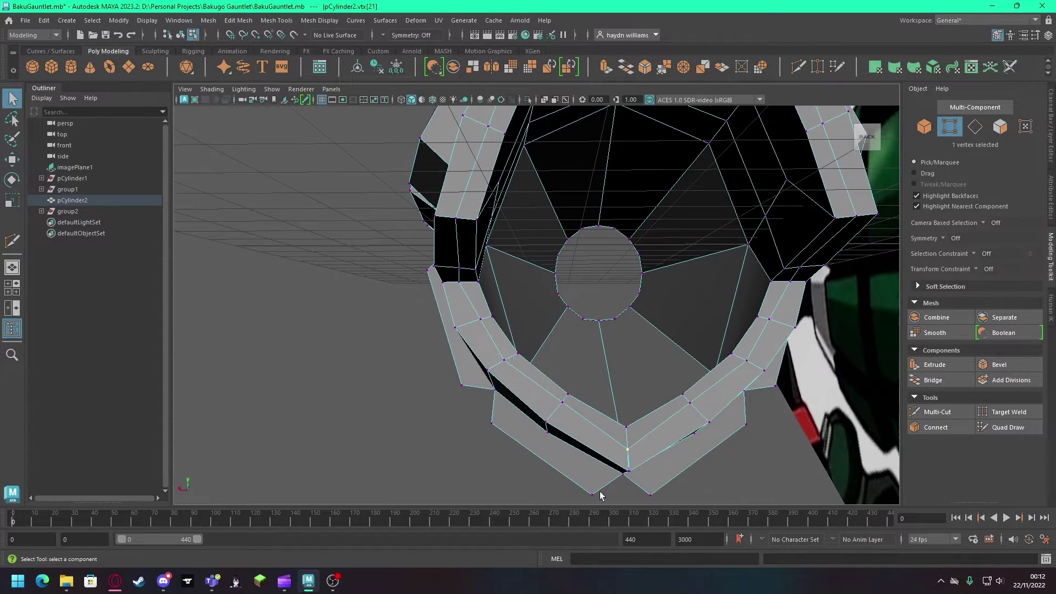
pyautogui.click(498, 459)
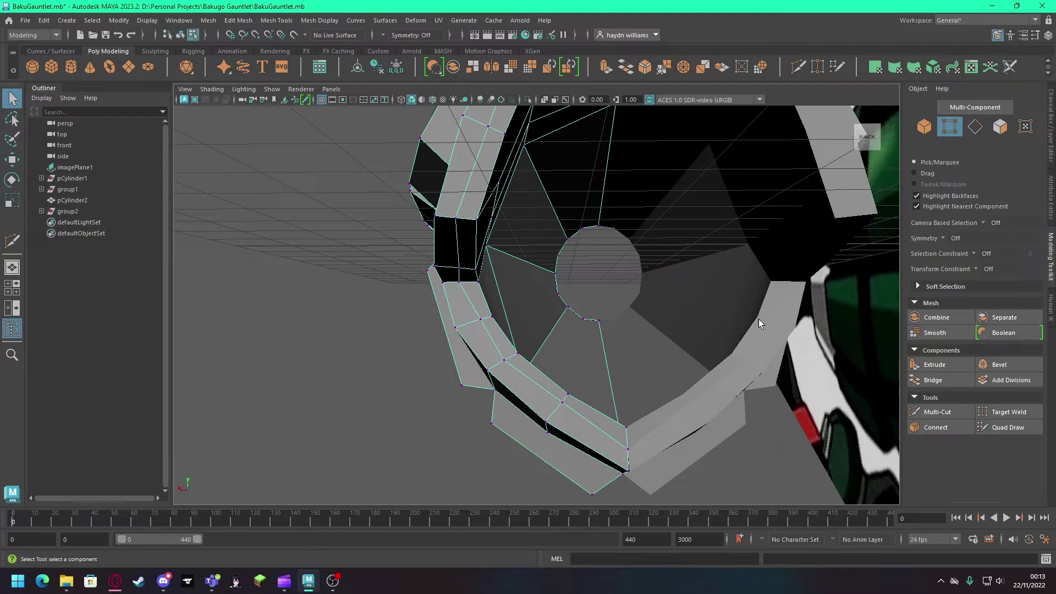
pyautogui.keyDown('shift'); pyautogui.click(628, 449); pyautogui.keyUp('shift')
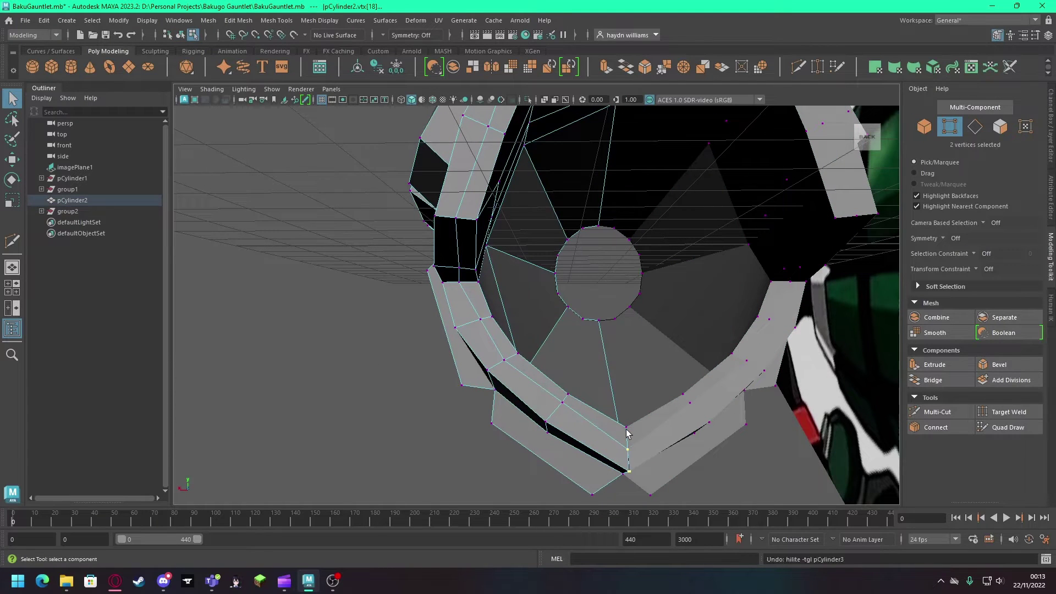
pyautogui.press('w')
pyautogui.moveTo(630, 408)
pyautogui.keyDown('alt'); pyautogui.mouseDown()
pyautogui.moveTo(754, 426)
pyautogui.moveTo(612, 379)
pyautogui.mouseUp(); pyautogui.keyUp('alt')
pyautogui.press('e')
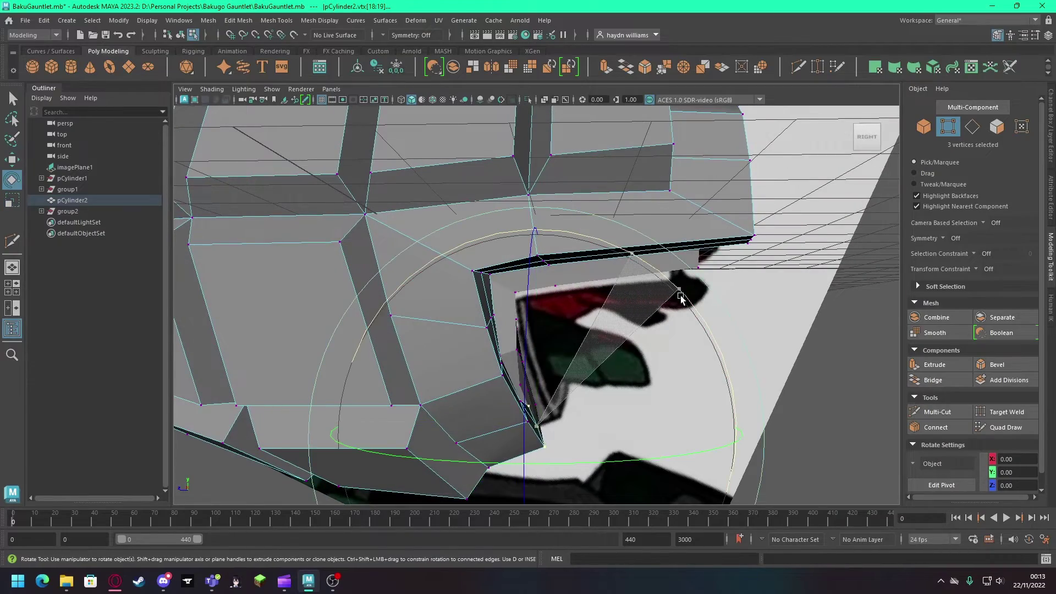
pyautogui.moveTo(684, 288)
pyautogui.keyDown('alt'); pyautogui.mouseDown()
pyautogui.moveTo(715, 308)
pyautogui.moveTo(651, 358)
pyautogui.moveTo(523, 401)
pyautogui.moveTo(522, 379)
pyautogui.moveTo(491, 394)
pyautogui.moveTo(631, 408)
pyautogui.mouseUp(); pyautogui.keyUp('alt')
# Step: Move the neighbouring bottom vertices one at a time into the V
pyautogui.press('q')
pyautogui.click(526, 379)
pyautogui.press('w')
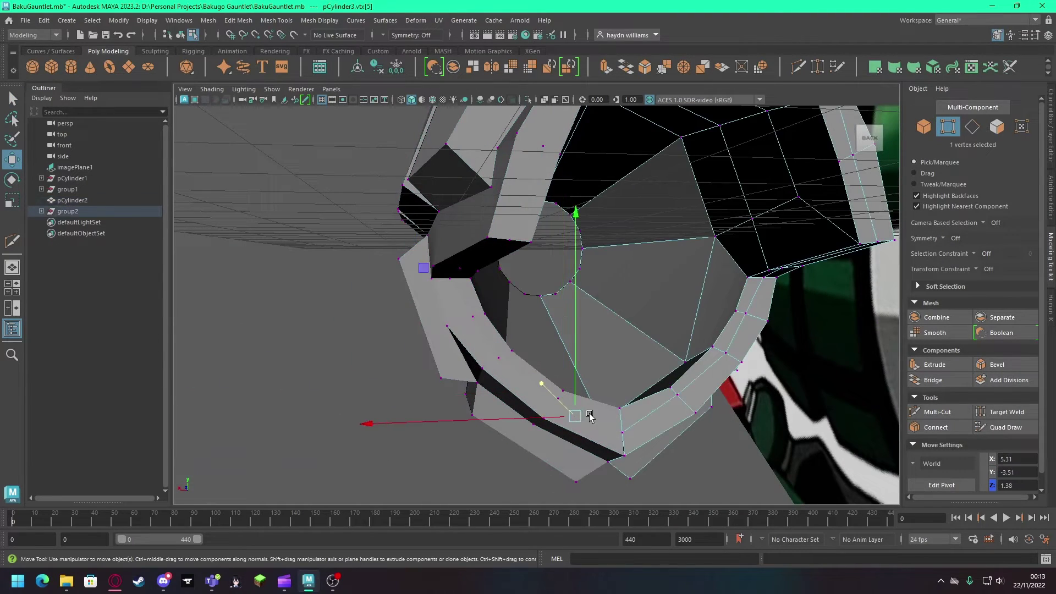
pyautogui.click(617, 410)
pyautogui.keyDown('alt'); pyautogui.moveTo(617, 411); pyautogui.dragTo(629, 462); pyautogui.keyUp('alt')
pyautogui.moveTo(629, 406)
pyautogui.keyDown('alt'); pyautogui.mouseDown()
pyautogui.moveTo(747, 420)
pyautogui.moveTo(731, 419)
pyautogui.moveTo(695, 379)
pyautogui.moveTo(613, 419)
pyautogui.moveTo(601, 406)
pyautogui.mouseUp(); pyautogui.keyUp('alt')
# Step: Clear the vertex selection and select both ring pieces together
pyautogui.click(601, 405)
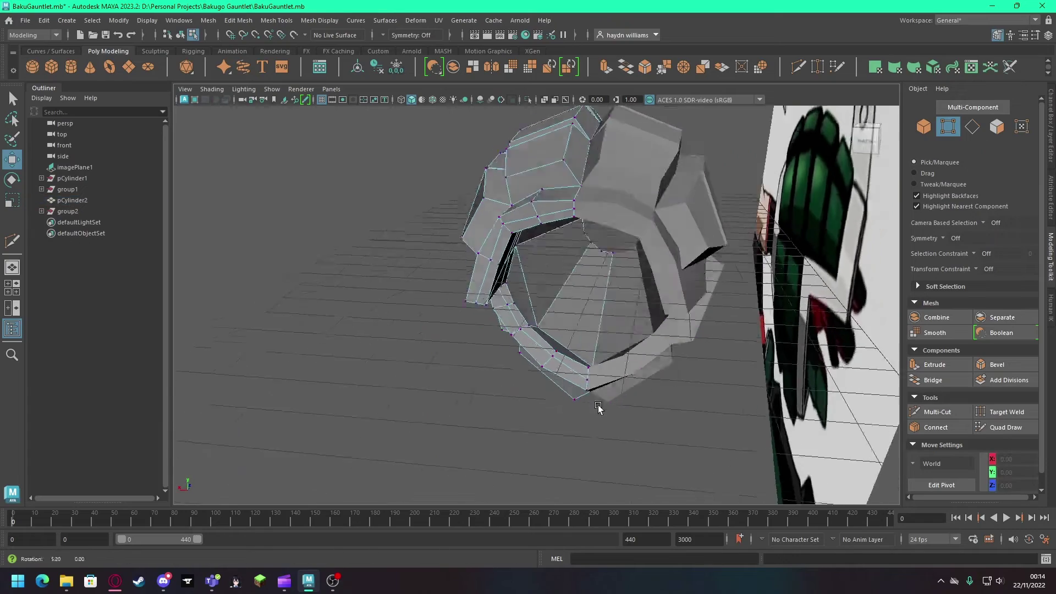
pyautogui.scroll(3, 610, 427)
pyautogui.moveTo(653, 467)
pyautogui.keyDown('alt'); pyautogui.mouseDown()
pyautogui.moveTo(700, 337)
pyautogui.moveTo(702, 348)
pyautogui.moveTo(733, 358)
pyautogui.moveTo(641, 288)
pyautogui.moveTo(632, 393)
pyautogui.moveTo(609, 389)
pyautogui.mouseUp(); pyautogui.keyUp('alt')
pyautogui.click(641, 288)
pyautogui.click(559, 149)
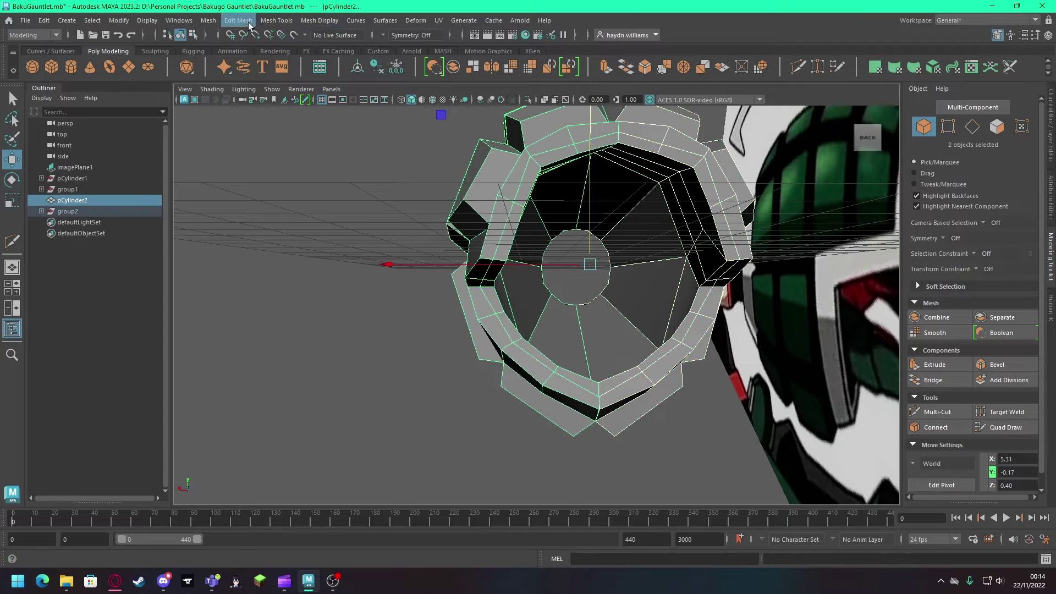
# Step: Union the two ring pieces into one mesh with Mesh > Booleans
pyautogui.click(238, 21)
pyautogui.click(550, 165)
pyautogui.keyDown('shift'); pyautogui.click(663, 137); pyautogui.keyUp('shift')
pyautogui.click(239, 20)
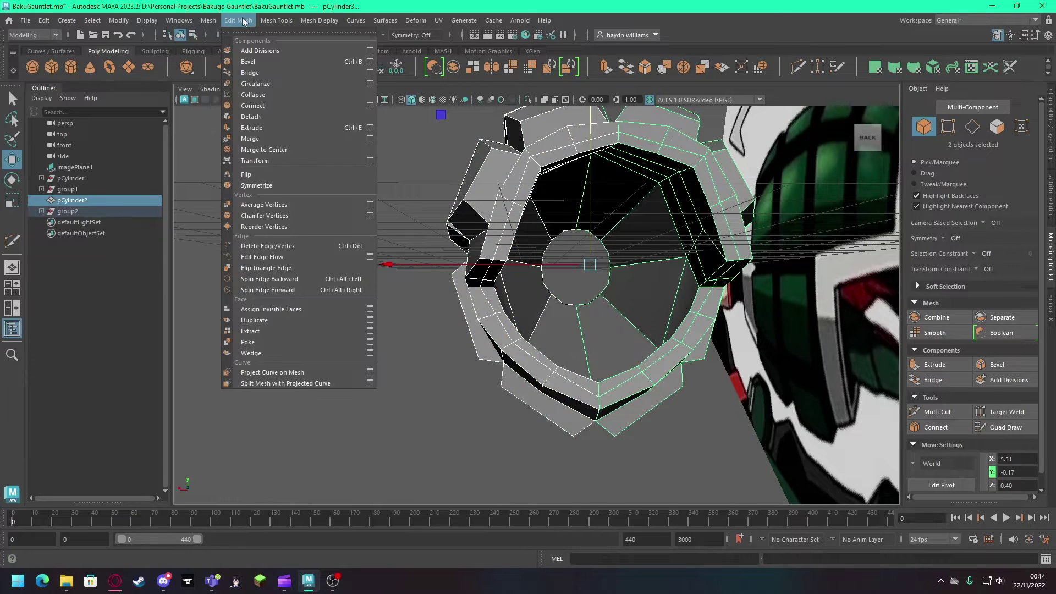
pyautogui.click(341, 50)
# Step: Select the bottom vertices of the merged ring and scale them along one axis
pyautogui.click(948, 127)
pyautogui.scroll(4, 613, 405)
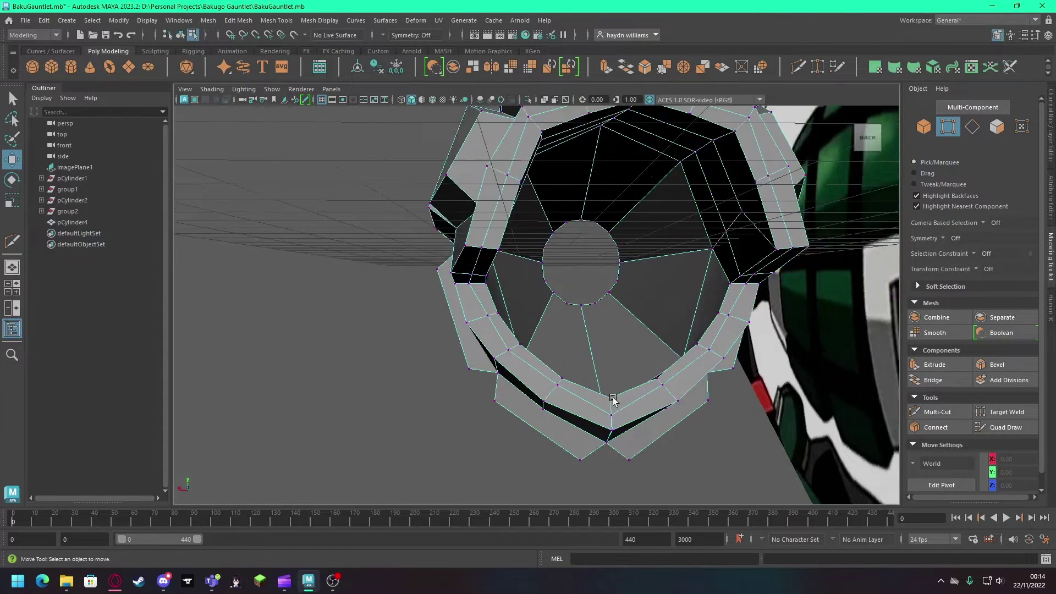
pyautogui.scroll(3, 647, 432)
pyautogui.click(642, 437)
pyautogui.click(686, 446)
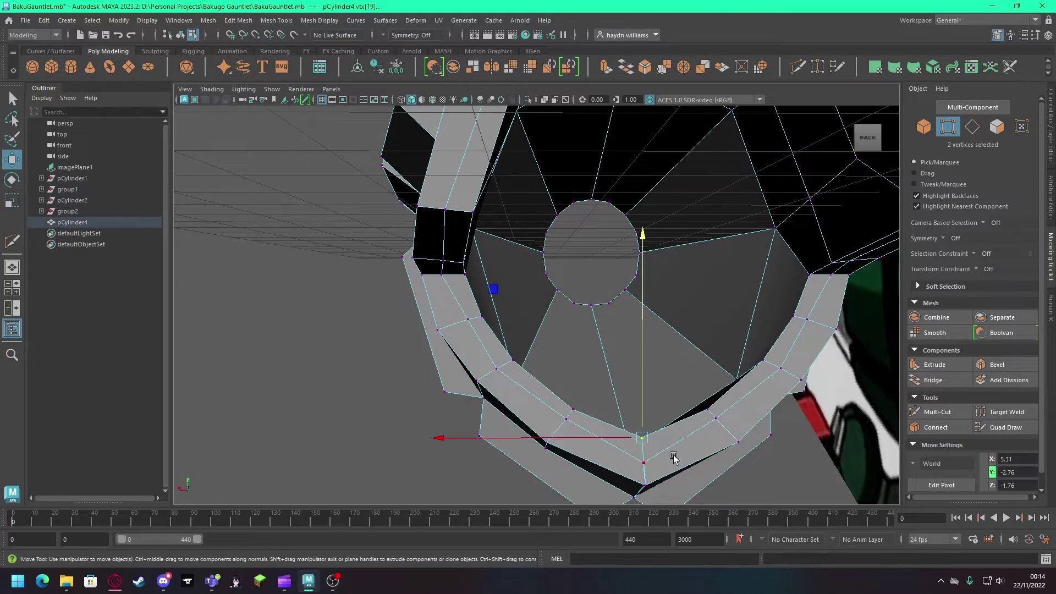
pyautogui.moveTo(671, 460)
pyautogui.keyDown('alt'); pyautogui.mouseDown()
pyautogui.moveTo(594, 384)
pyautogui.moveTo(610, 417)
pyautogui.moveTo(691, 365)
pyautogui.moveTo(830, 427)
pyautogui.moveTo(571, 434)
pyautogui.moveTo(620, 409)
pyautogui.moveTo(605, 385)
pyautogui.moveTo(632, 396)
pyautogui.moveTo(619, 422)
pyautogui.moveTo(678, 288)
pyautogui.mouseUp(); pyautogui.keyUp('alt')
pyautogui.click(599, 384)
pyautogui.press('r')
pyautogui.click(620, 410)
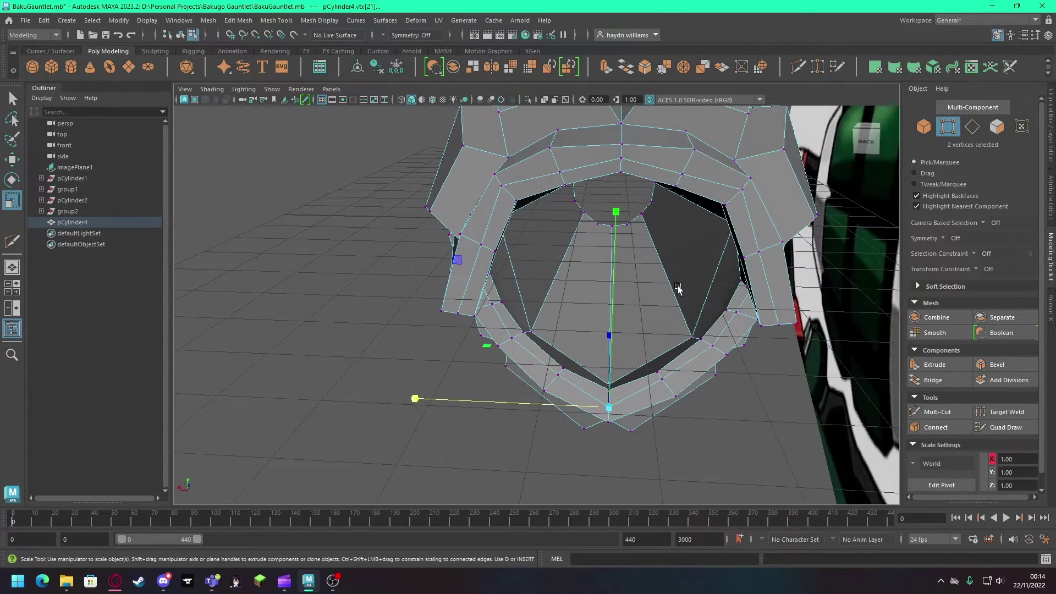
# Step: Box-select the overlapping seam vertices and merge them at a 0.1 distance threshold
pyautogui.moveTo(574, 142)
pyautogui.keyDown('alt'); pyautogui.mouseDown()
pyautogui.moveTo(636, 176)
pyautogui.moveTo(674, 160)
pyautogui.moveTo(648, 169)
pyautogui.moveTo(577, 154)
pyautogui.mouseUp(); pyautogui.keyUp('alt')
pyautogui.moveTo(521, 134)
pyautogui.mouseDown()
pyautogui.moveTo(554, 158)
pyautogui.moveTo(603, 252)
pyautogui.mouseUp()
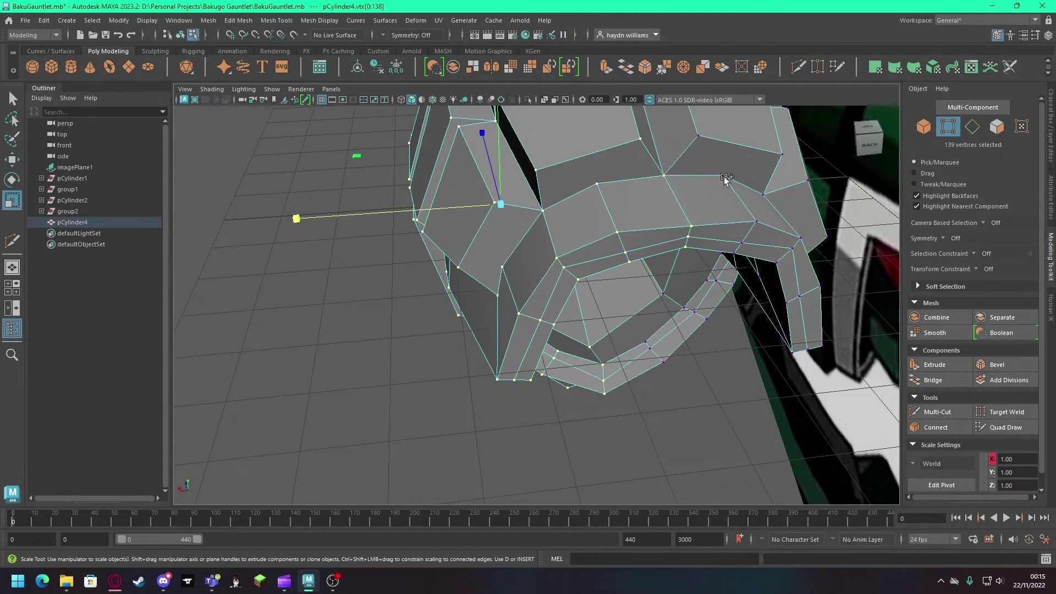
pyautogui.keyDown('shift'); pyautogui.rightClick(665, 179); pyautogui.keyUp('shift')
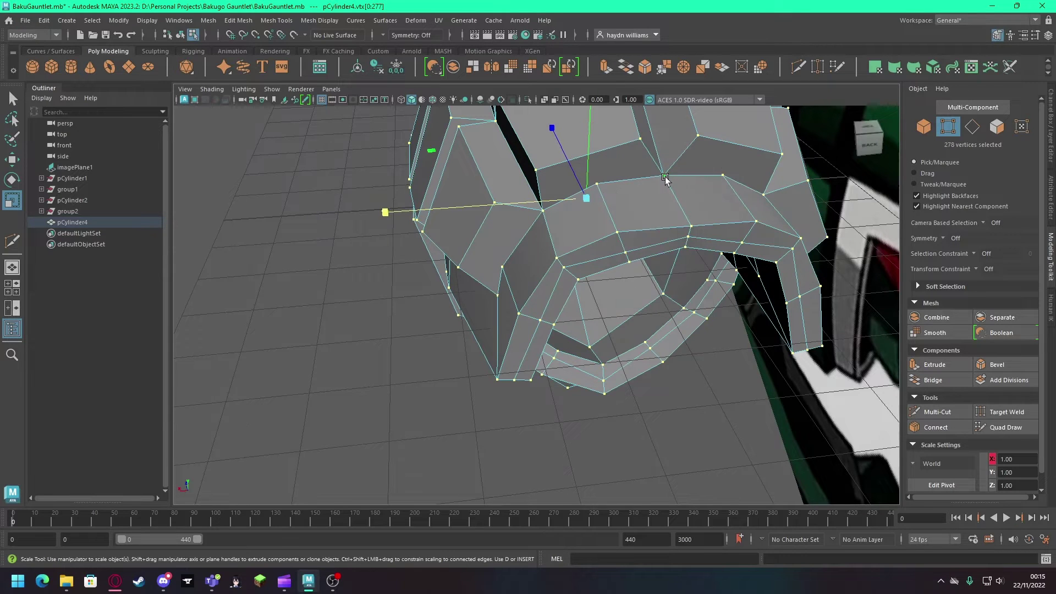
pyautogui.keyDown('shift'); pyautogui.rightClick(666, 179); pyautogui.keyUp('shift')
pyautogui.click(666, 149)
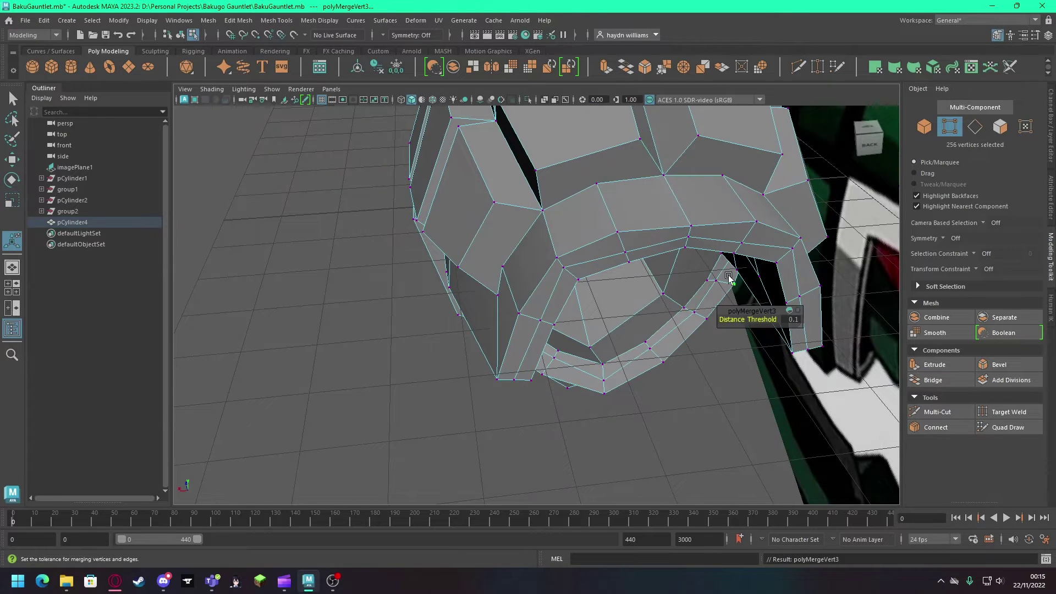
# Step: Select a vertex on the top seam, then start a Multi-Cut in edge mode
pyautogui.click(688, 227)
pyautogui.press('w')
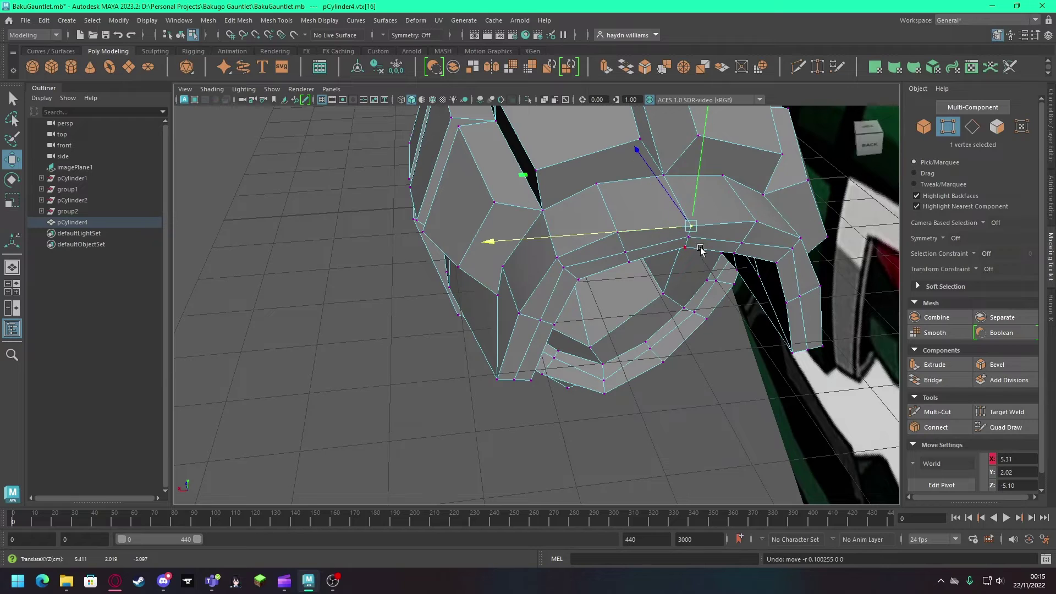
pyautogui.click(981, 130)
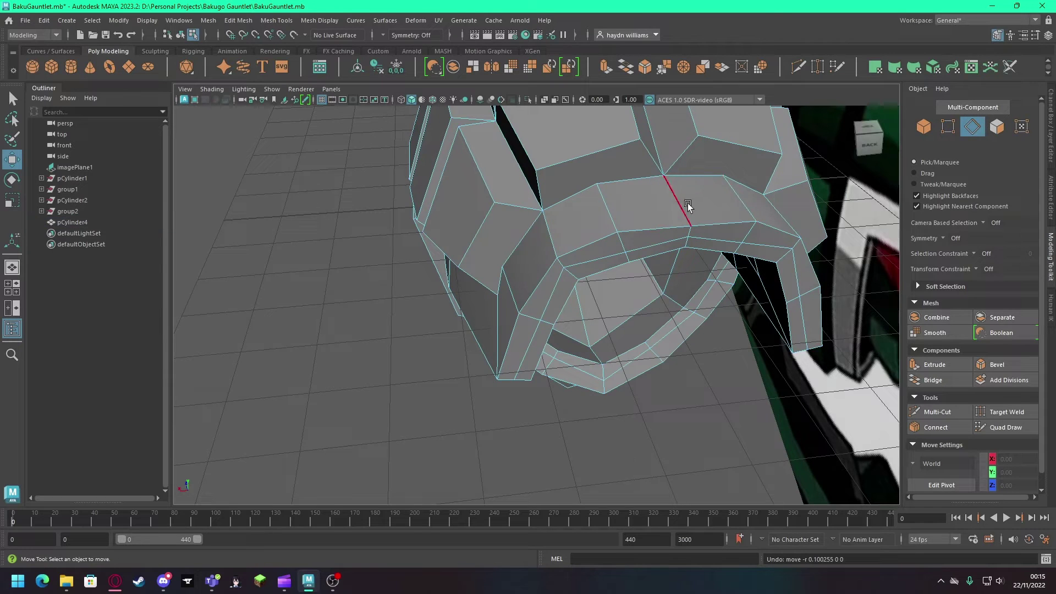
pyautogui.click(790, 71)
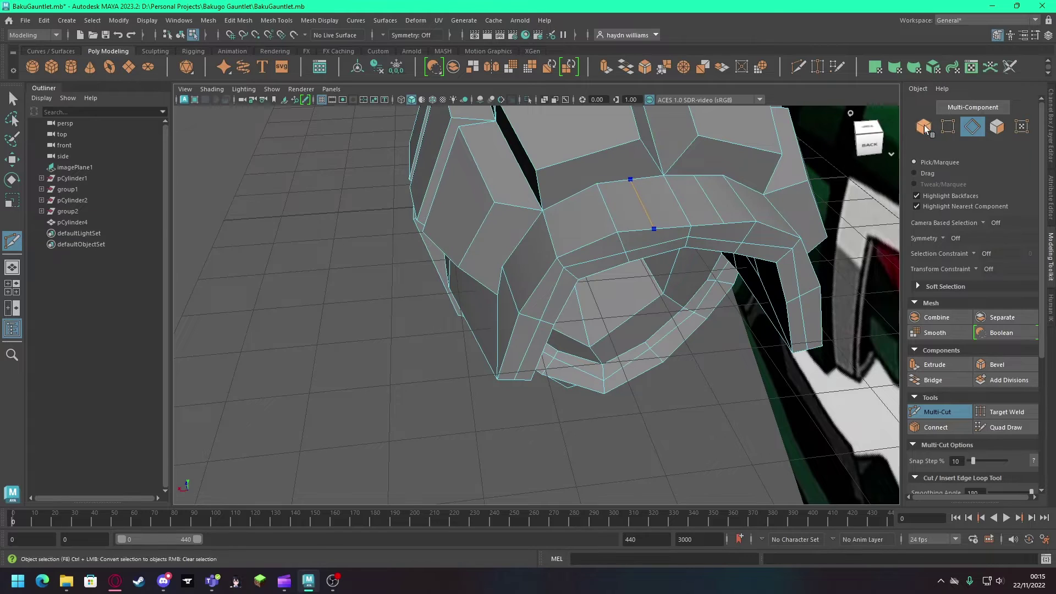
# Step: Extrude a face on the top band and push it inward
pyautogui.press('F11')
pyautogui.click(654, 208)
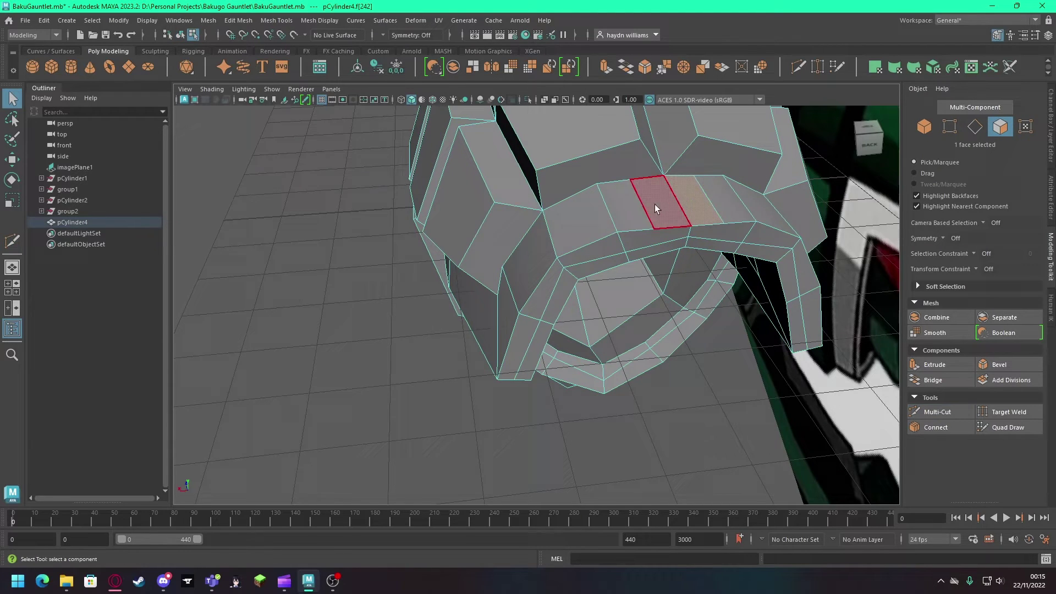
pyautogui.keyDown('alt'); pyautogui.moveTo(702, 193); pyautogui.dragTo(634, 210); pyautogui.keyUp('alt')
pyautogui.hotkey('ctrl', 'e')
pyautogui.press('w')
pyautogui.moveTo(629, 165)
pyautogui.mouseDown()
pyautogui.moveTo(655, 104)
pyautogui.moveTo(707, 199)
pyautogui.moveTo(720, 118)
pyautogui.moveTo(792, 229)
pyautogui.moveTo(790, 283)
pyautogui.moveTo(797, 226)
pyautogui.mouseUp()
# Step: Select a second plate face from the top view and slide both faces along the gauntlet
pyautogui.click(707, 199)
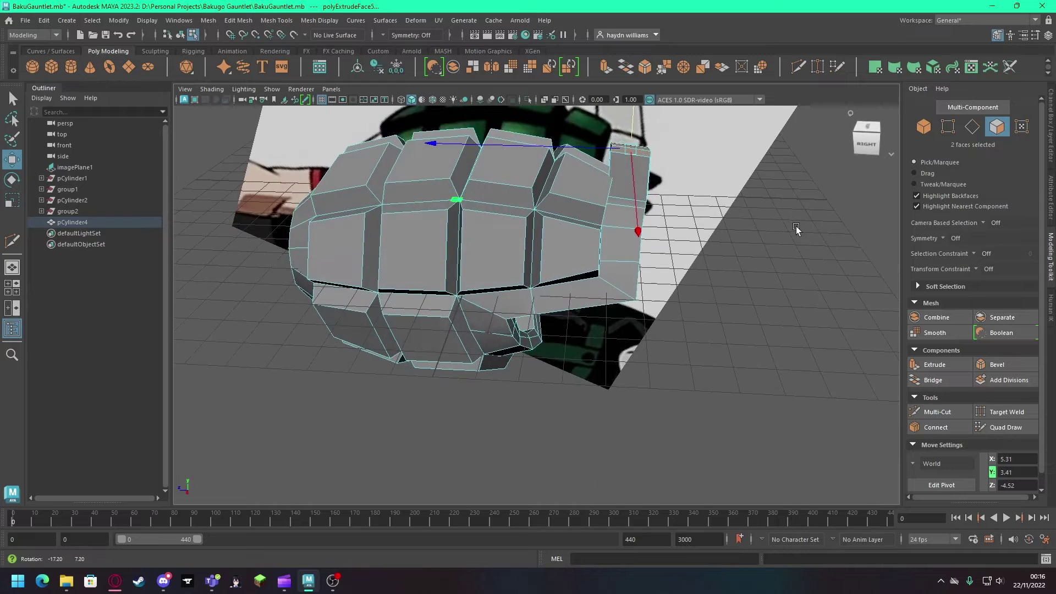
pyautogui.click(867, 126)
pyautogui.click(595, 280)
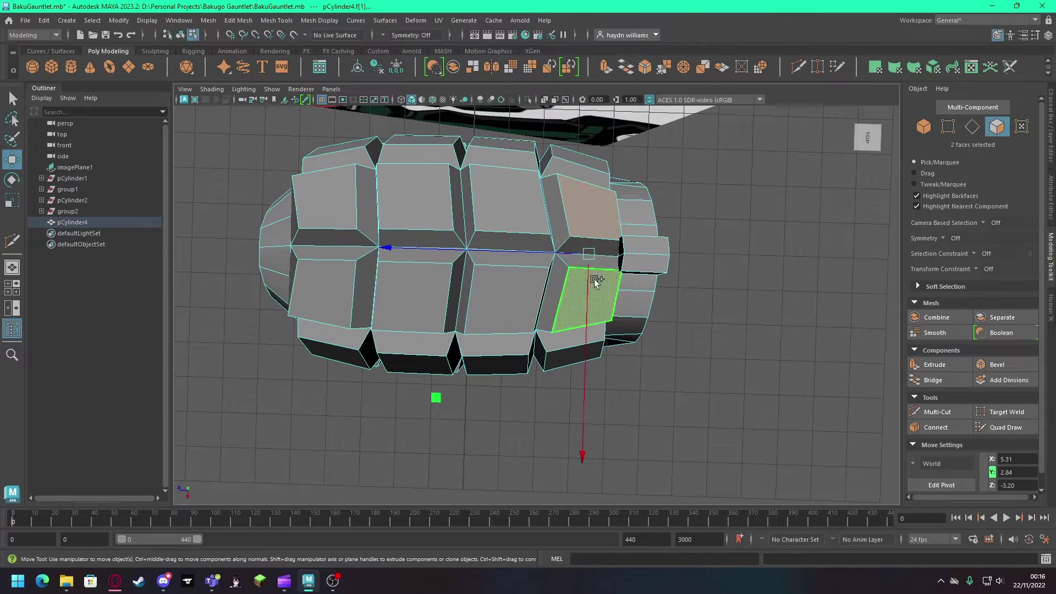
pyautogui.moveTo(596, 281); pyautogui.dragTo(584, 427)
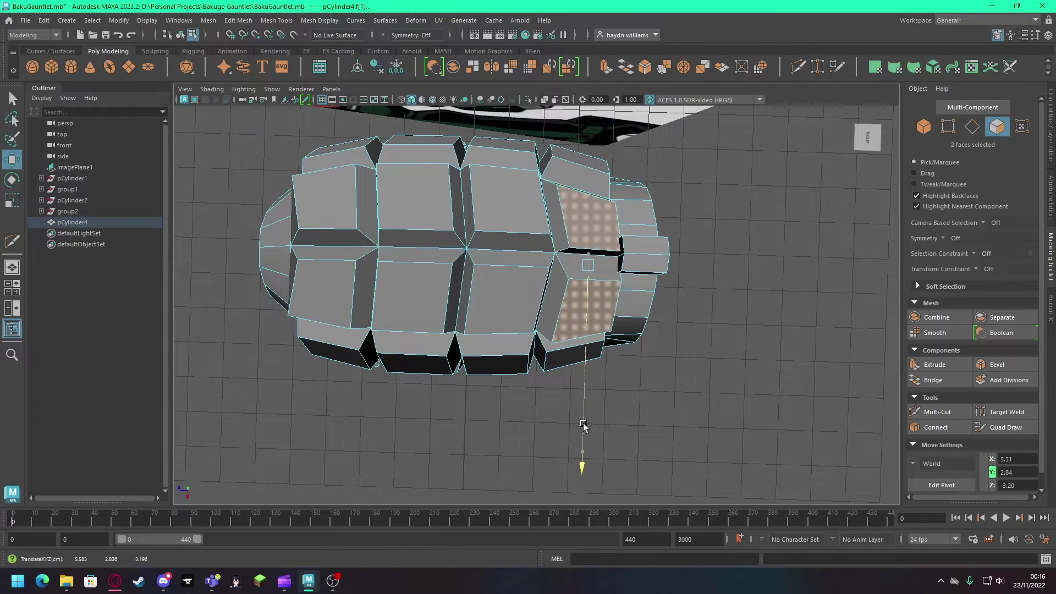
# Step: Trial-scale the two faces sideways in their own orientation, then undo both scales
pyautogui.press('r')
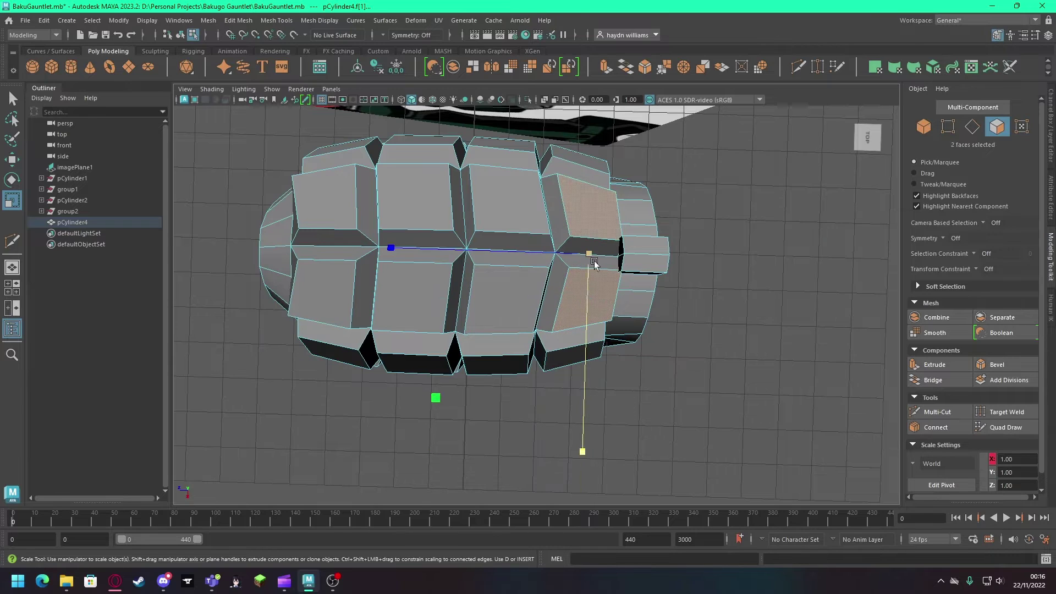
pyautogui.moveTo(929, 465); pyautogui.dragTo(945, 499)
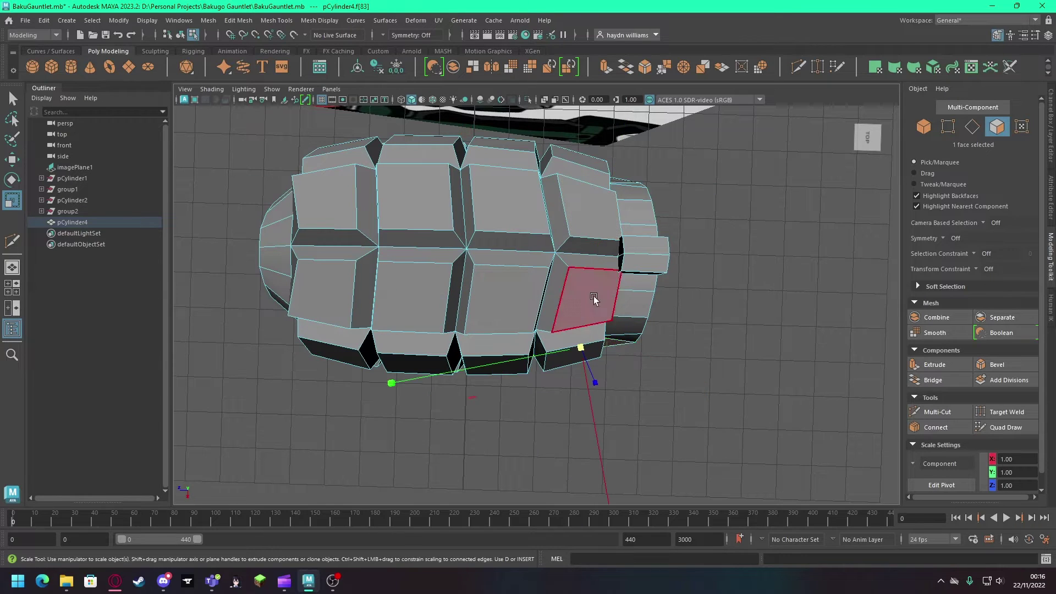
pyautogui.click(699, 396)
pyautogui.hotkey('ctrl', 'z')
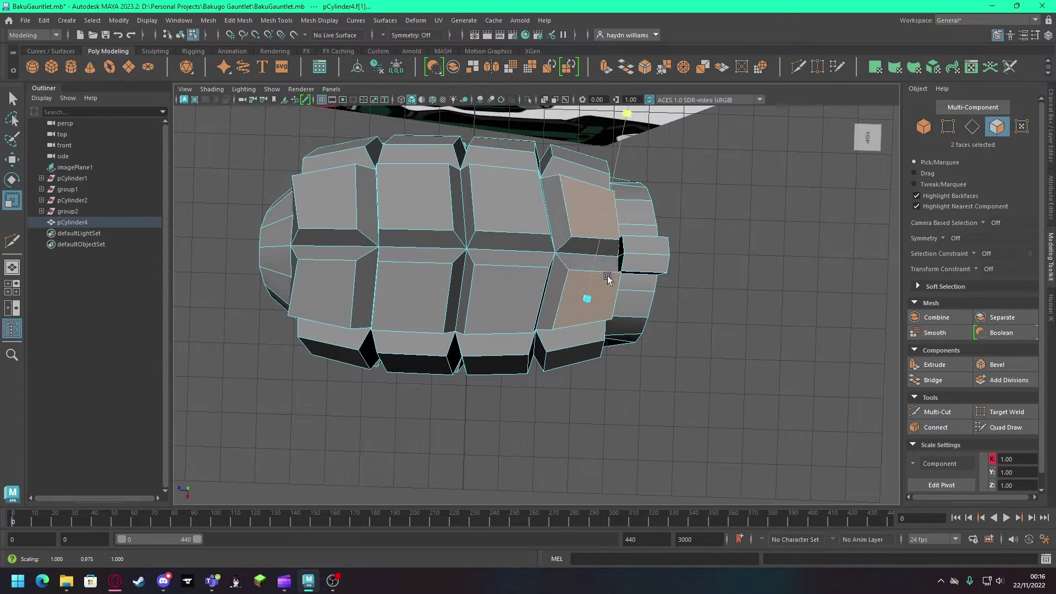
pyautogui.hotkey('ctrl', 'a')
pyautogui.keyDown('alt'); pyautogui.moveTo(538, 255); pyautogui.dragTo(633, 286); pyautogui.keyUp('alt')
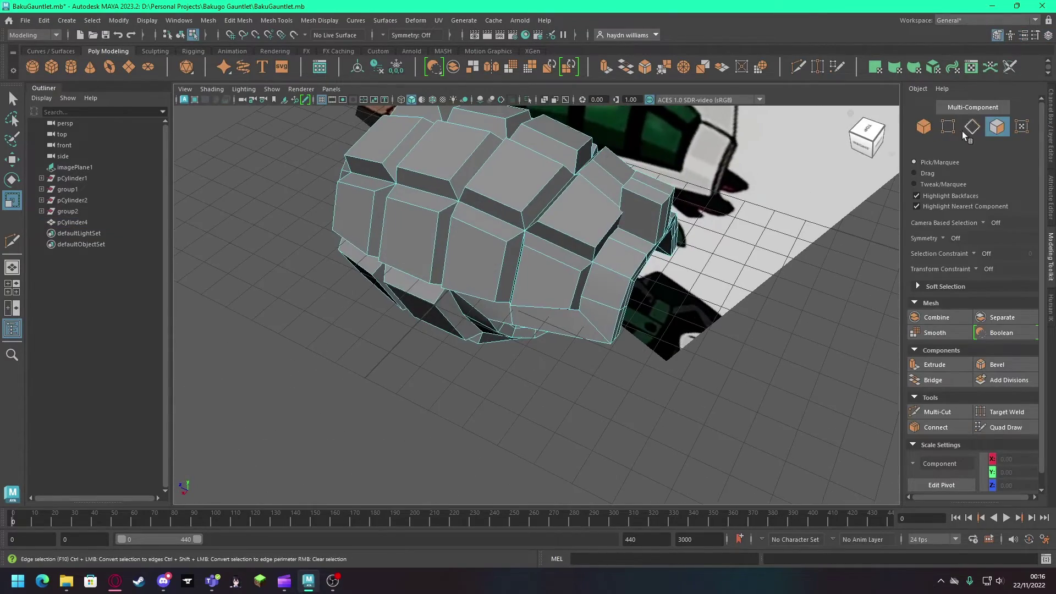
# Step: Slide two plate edges slightly along depth
pyautogui.press('F10')
pyautogui.press('w')
pyautogui.moveTo(785, 247)
pyautogui.keyDown('alt'); pyautogui.mouseDown()
pyautogui.moveTo(448, 295)
pyautogui.moveTo(664, 275)
pyautogui.mouseUp(); pyautogui.keyUp('alt')
pyautogui.moveTo(593, 217); pyautogui.dragTo(651, 189)
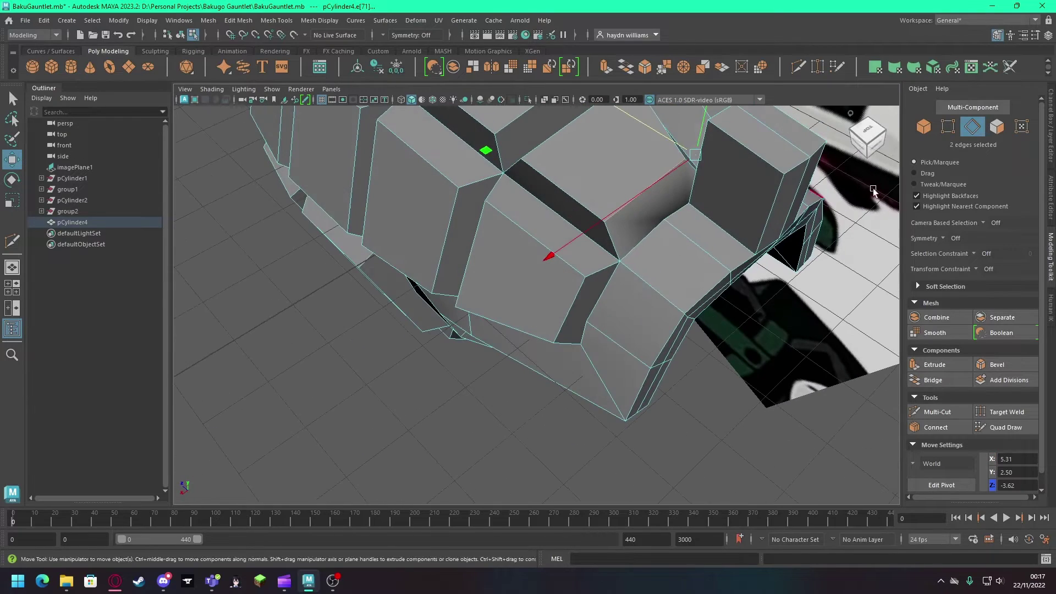
# Step: Start a Multi-Cut at a plate corner vertex, then inspect the gauntlet in side and four-view layouts
pyautogui.hotkey('ctrl', 'shift', 'x')
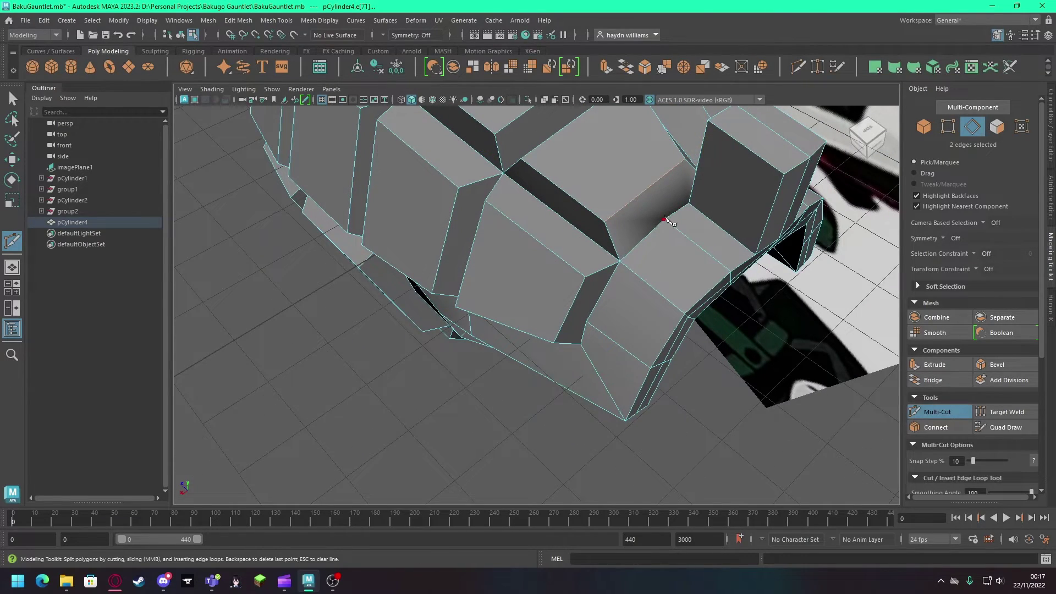
pyautogui.keyDown('alt'); pyautogui.moveTo(649, 194); pyautogui.dragTo(704, 255); pyautogui.keyUp('alt')
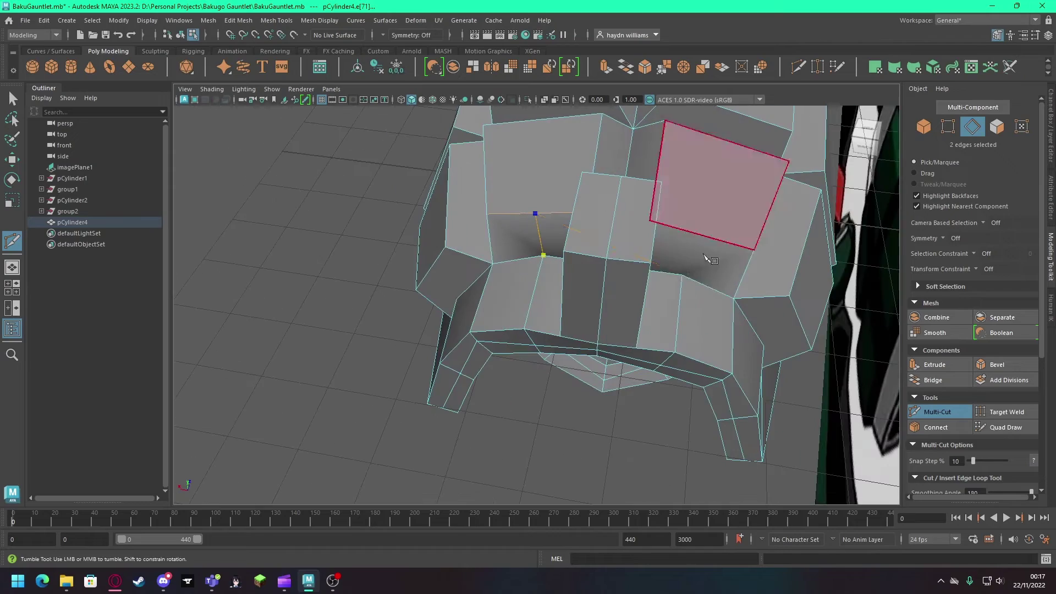
pyautogui.click(686, 277)
pyautogui.press('q')
pyautogui.moveTo(725, 311)
pyautogui.keyDown('alt'); pyautogui.mouseDown()
pyautogui.moveTo(658, 240)
pyautogui.moveTo(719, 288)
pyautogui.moveTo(768, 212)
pyautogui.moveTo(655, 141)
pyautogui.mouseUp(); pyautogui.keyUp('alt')
pyautogui.press('space')
pyautogui.press('space')
pyautogui.scroll(-5, 734, 231)
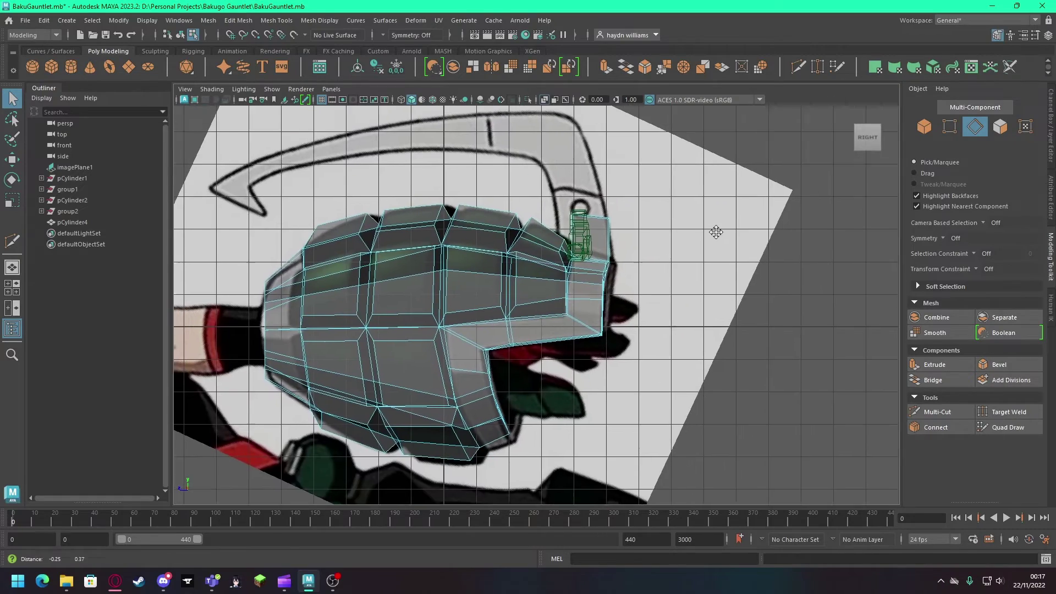
pyautogui.press('space')
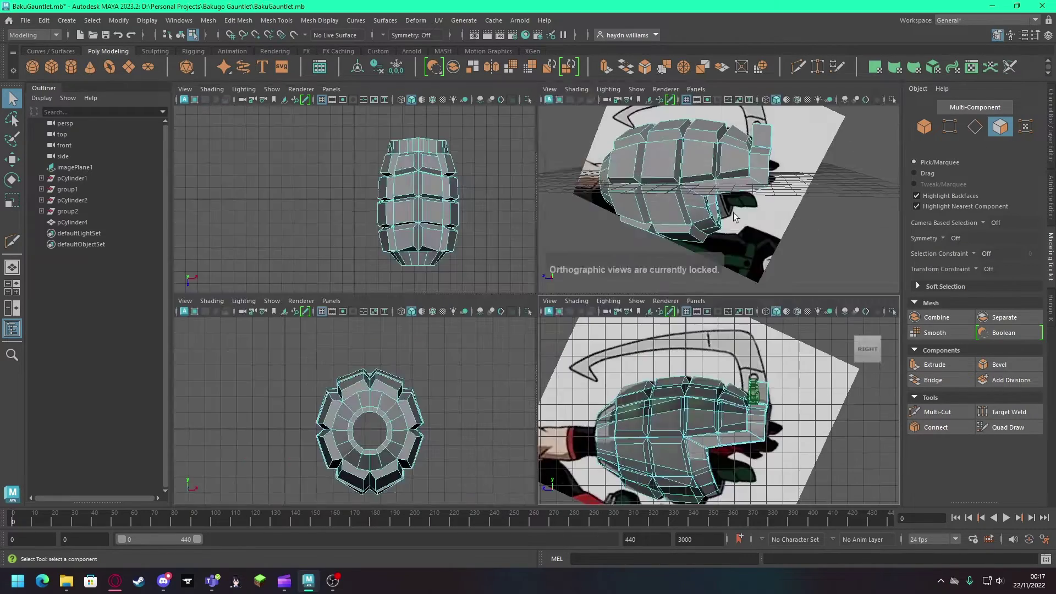
pyautogui.press('space')
# Step: Select a plate corner vertex near the front block and zoom in close on it
pyautogui.moveTo(715, 220)
pyautogui.keyDown('alt'); pyautogui.mouseDown()
pyautogui.moveTo(660, 247)
pyautogui.moveTo(683, 212)
pyautogui.moveTo(731, 181)
pyautogui.mouseUp(); pyautogui.keyUp('alt')
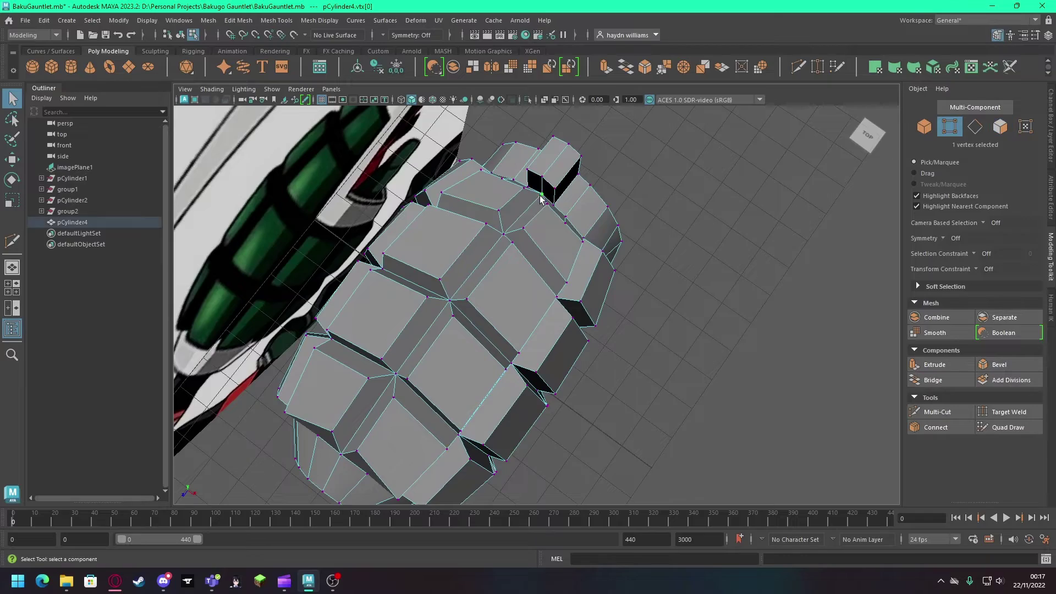
pyautogui.press('w')
pyautogui.moveTo(531, 209)
pyautogui.mouseDown()
pyautogui.moveTo(524, 220)
pyautogui.moveTo(520, 200)
pyautogui.mouseUp()
pyautogui.click(540, 187)
pyautogui.scroll(5, 604, 196)
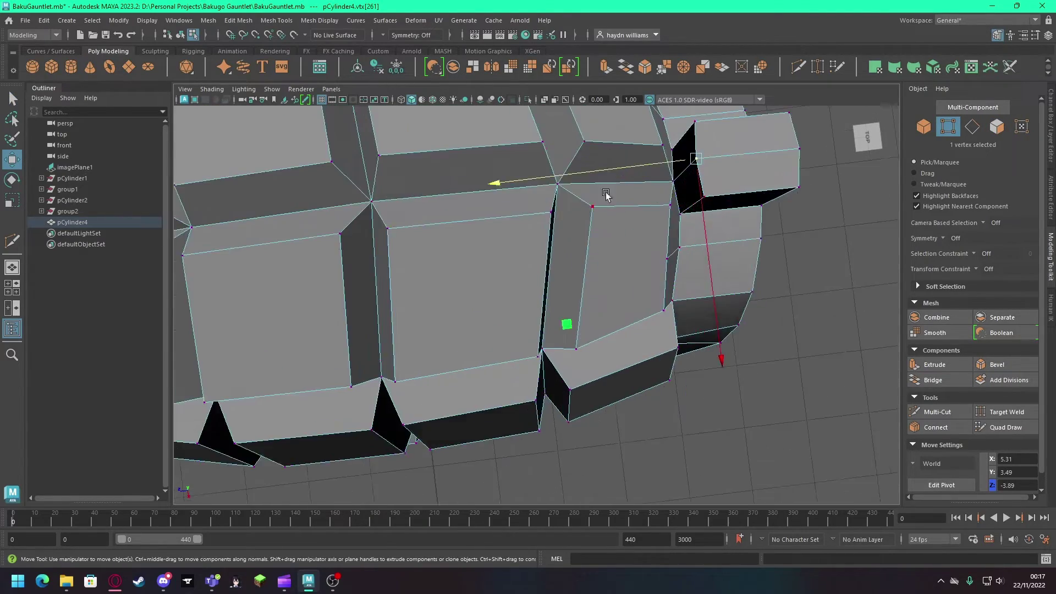
pyautogui.moveTo(608, 196)
pyautogui.keyDown('alt'); pyautogui.mouseDown()
pyautogui.moveTo(637, 215)
pyautogui.moveTo(676, 208)
pyautogui.moveTo(662, 231)
pyautogui.moveTo(658, 297)
pyautogui.mouseUp(); pyautogui.keyUp('alt')
pyautogui.scroll(-5, 700, 355)
pyautogui.moveTo(700, 355)
pyautogui.keyDown('alt'); pyautogui.mouseDown()
pyautogui.moveTo(632, 401)
pyautogui.moveTo(638, 417)
pyautogui.moveTo(571, 363)
pyautogui.mouseUp(); pyautogui.keyUp('alt')
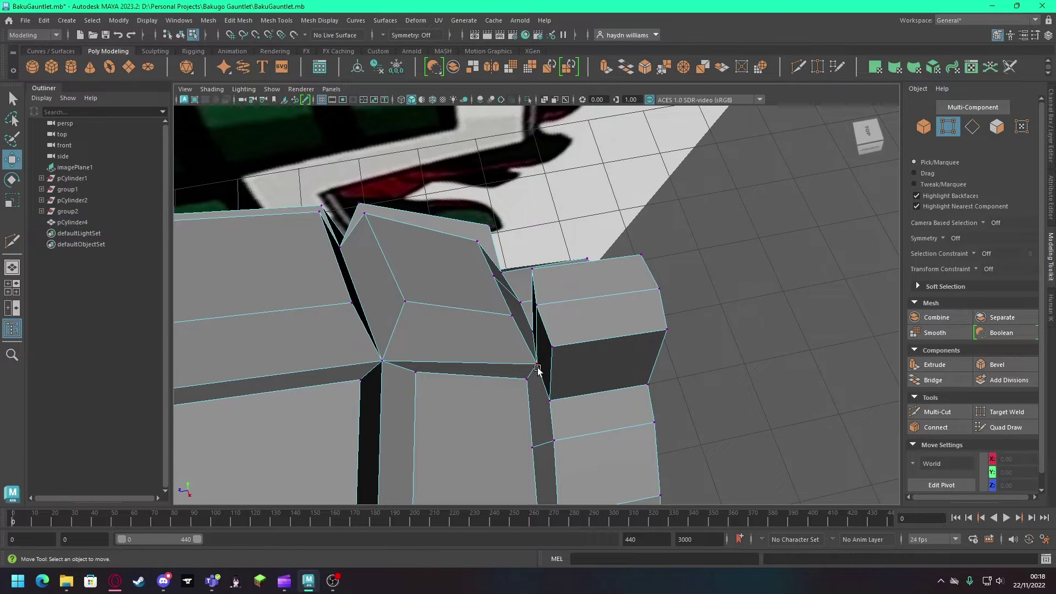
# Step: Pull the corner vertex toward the body, then raise the column block's top faces toward the hook
pyautogui.click(527, 380)
pyautogui.moveTo(528, 383)
pyautogui.mouseDown()
pyautogui.moveTo(471, 396)
pyautogui.moveTo(546, 389)
pyautogui.moveTo(573, 325)
pyautogui.mouseUp()
pyautogui.press('F11')
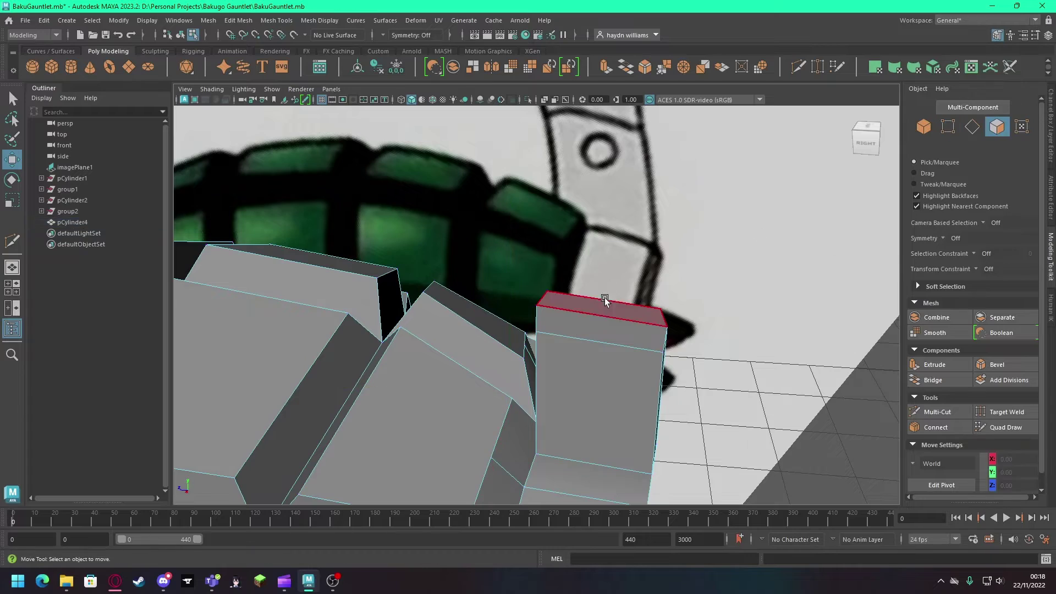
pyautogui.click(624, 339)
pyautogui.press('space')
pyautogui.press('space')
pyautogui.press('space')
pyautogui.press('space')
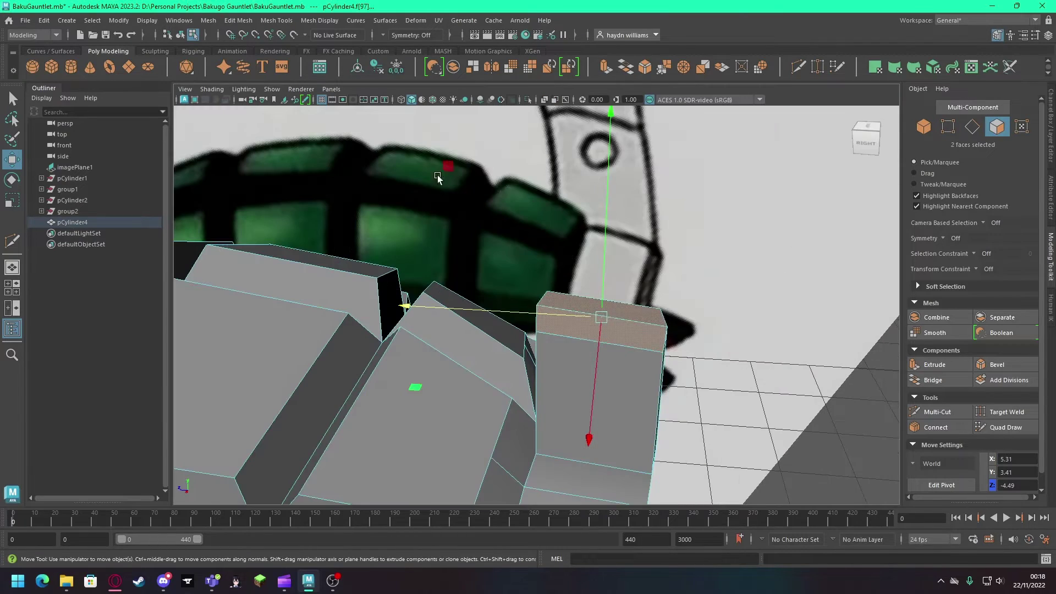
pyautogui.moveTo(437, 175)
pyautogui.mouseDown(button='middle')
pyautogui.moveTo(415, 118)
pyautogui.moveTo(433, 106)
pyautogui.mouseUp(button='middle')
pyautogui.press('space')
pyautogui.press('space')
pyautogui.scroll(-3, 457, 129)
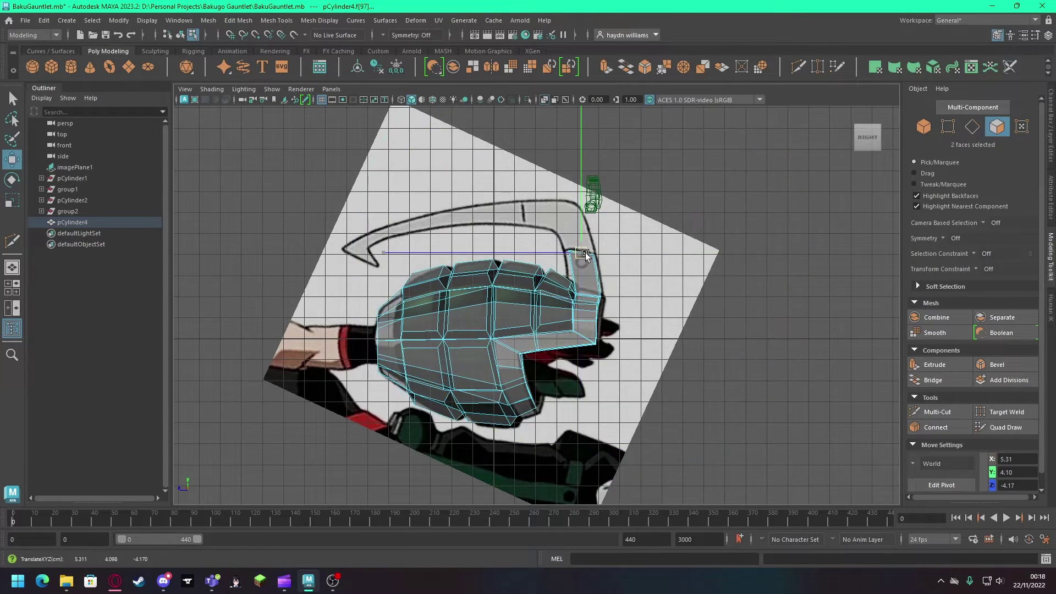
# Step: Try scaling the block's top faces and check the scale coordinate-space setting
pyautogui.press('r')
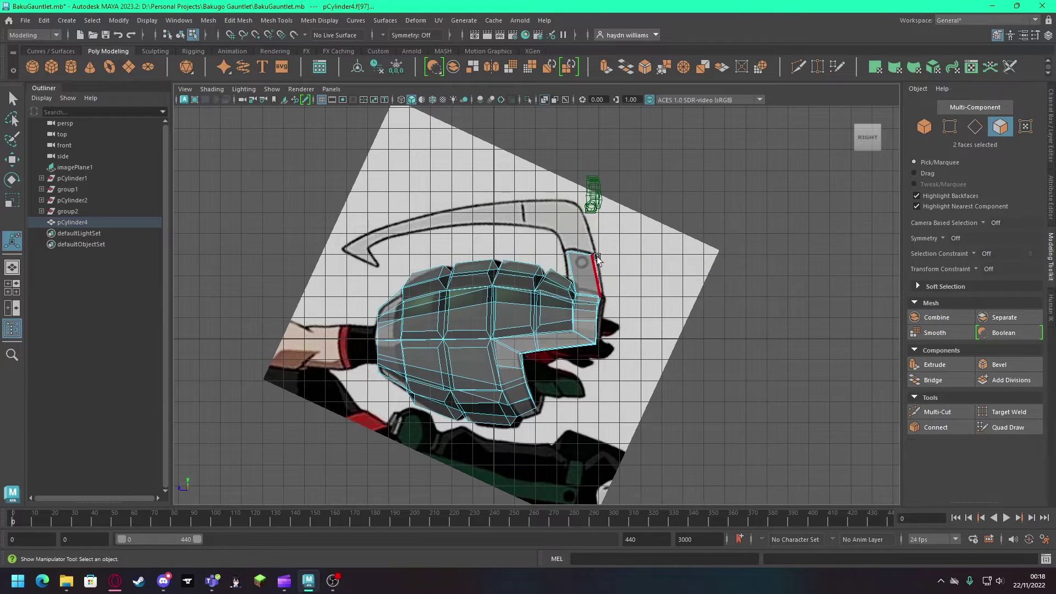
pyautogui.click(935, 463)
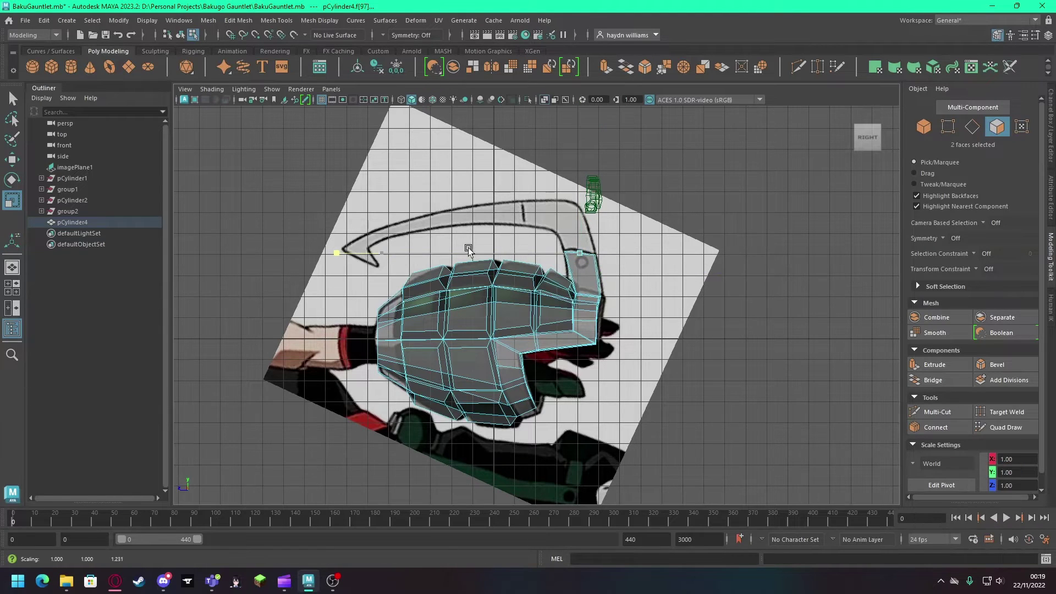
pyautogui.click(972, 126)
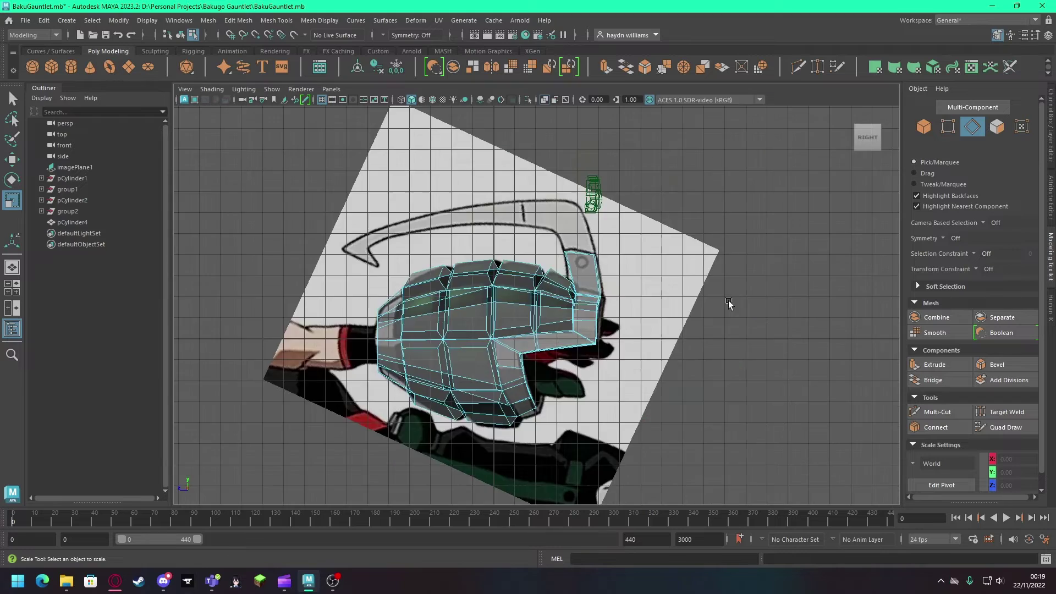
pyautogui.scroll(5, 774, 308)
pyautogui.keyDown('alt'); pyautogui.moveTo(774, 308); pyautogui.dragTo(730, 366); pyautogui.keyUp('alt')
# Step: Select two edges at the column base and nudge them along depth
pyautogui.click(624, 437)
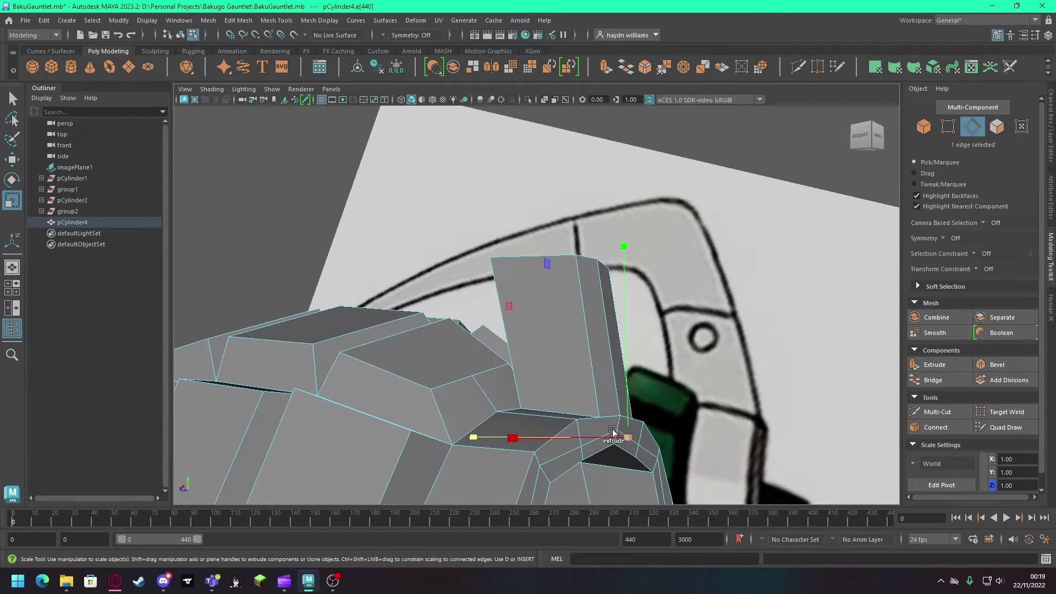
pyautogui.press('q')
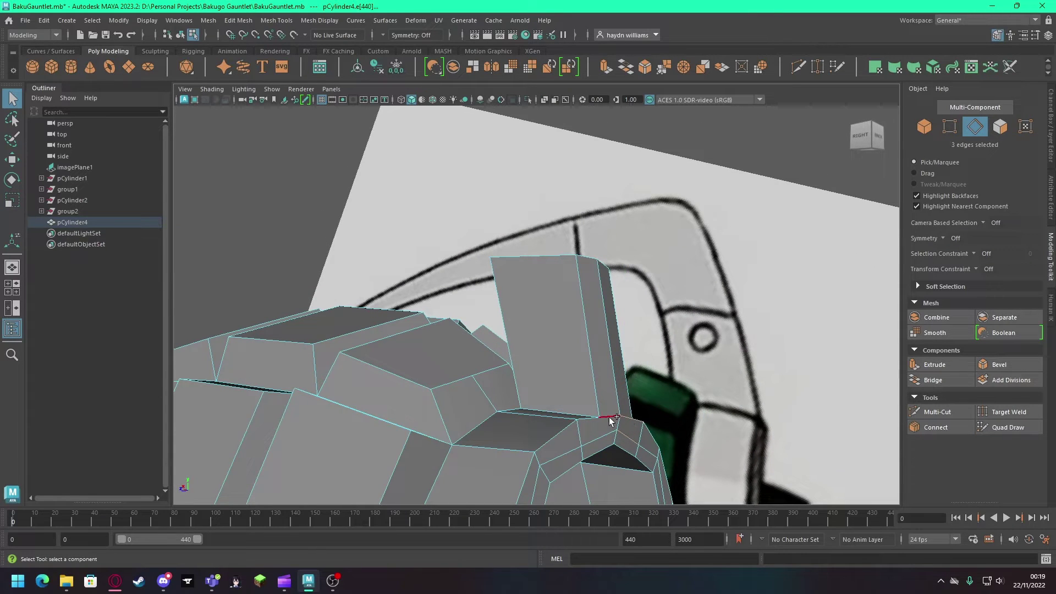
pyautogui.keyDown('shift'); pyautogui.click(621, 452); pyautogui.keyUp('shift')
pyautogui.keyDown('alt'); pyautogui.moveTo(621, 452); pyautogui.dragTo(652, 443); pyautogui.keyUp('alt')
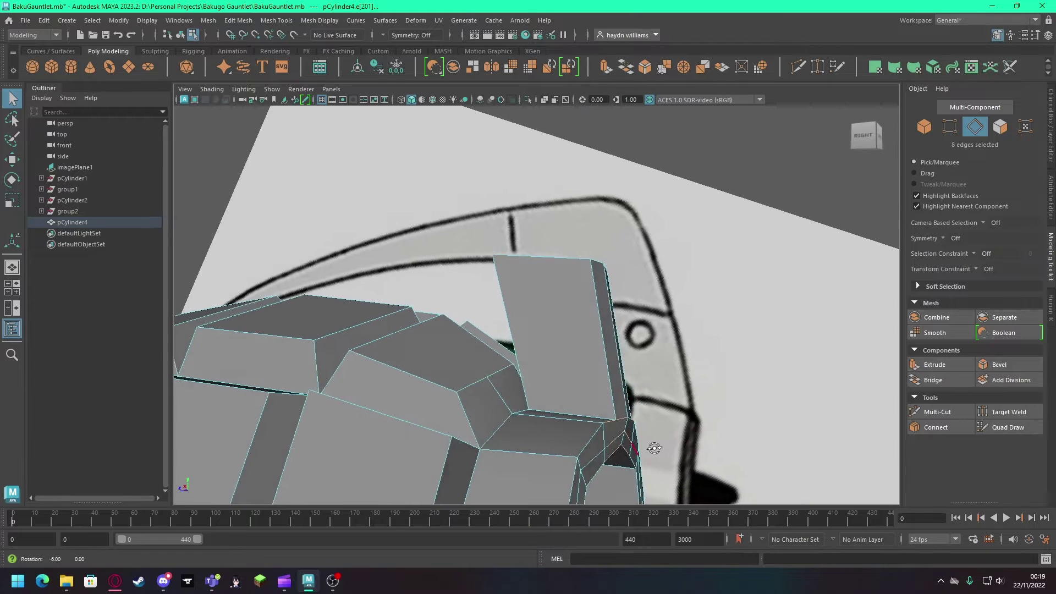
pyautogui.press('w')
pyautogui.press('e')
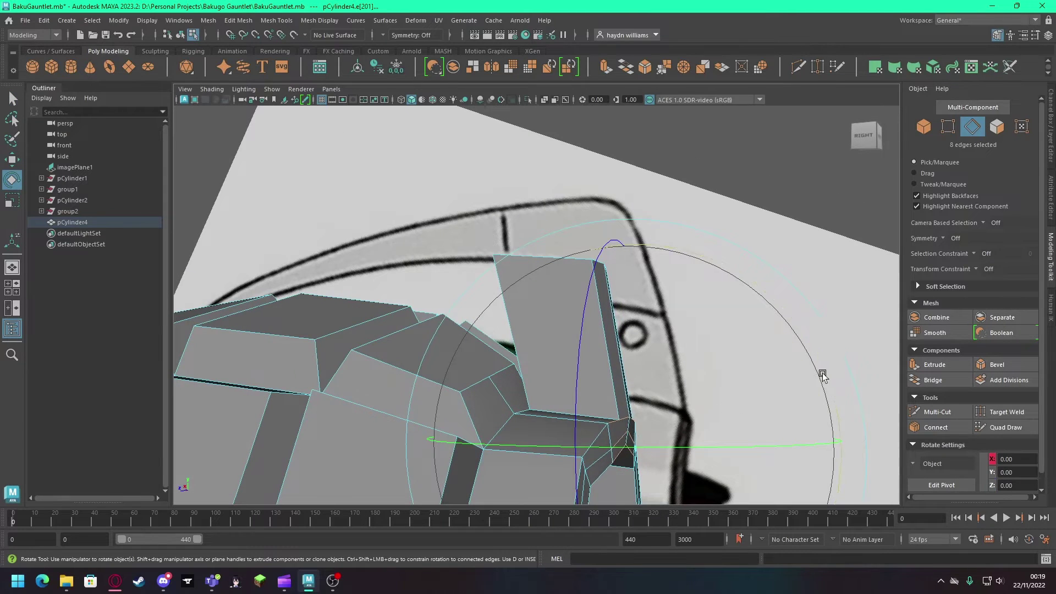
pyautogui.press('f')
pyautogui.press('w')
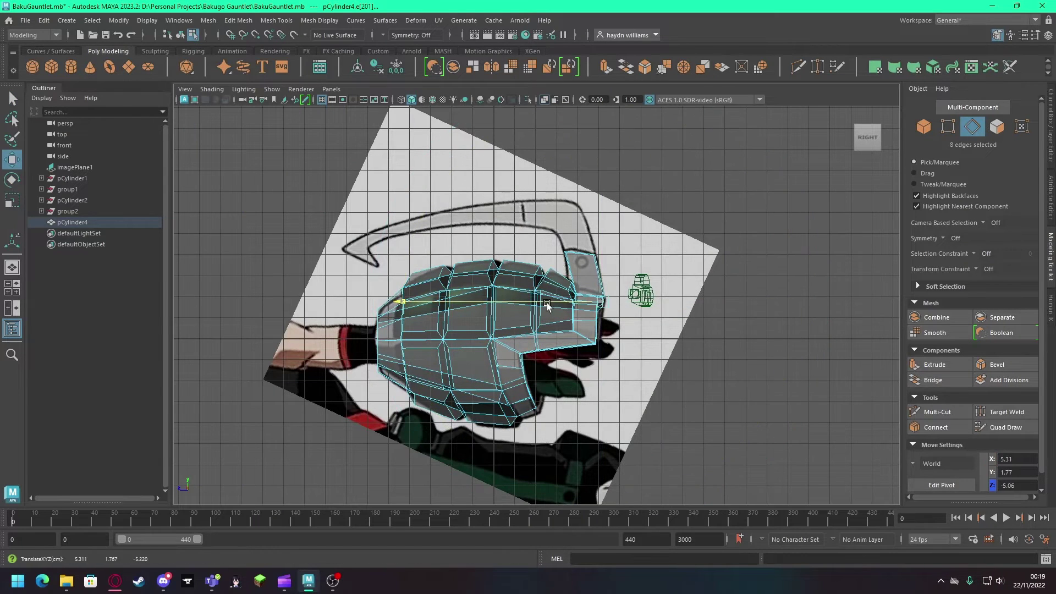
pyautogui.moveTo(543, 301); pyautogui.dragTo(544, 302)
# Step: Shift an edge loop around the grenade body slightly sideways, then box-select part of the body
pyautogui.press('space')
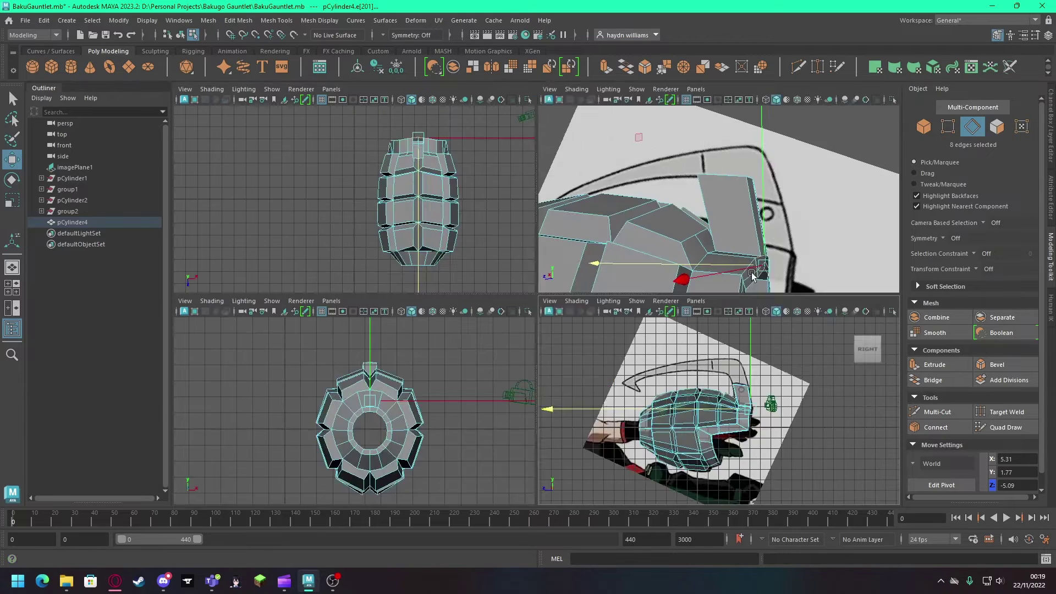
pyautogui.press('space')
pyautogui.keyDown('shift'); pyautogui.doubleClick(586, 451); pyautogui.keyUp('shift')
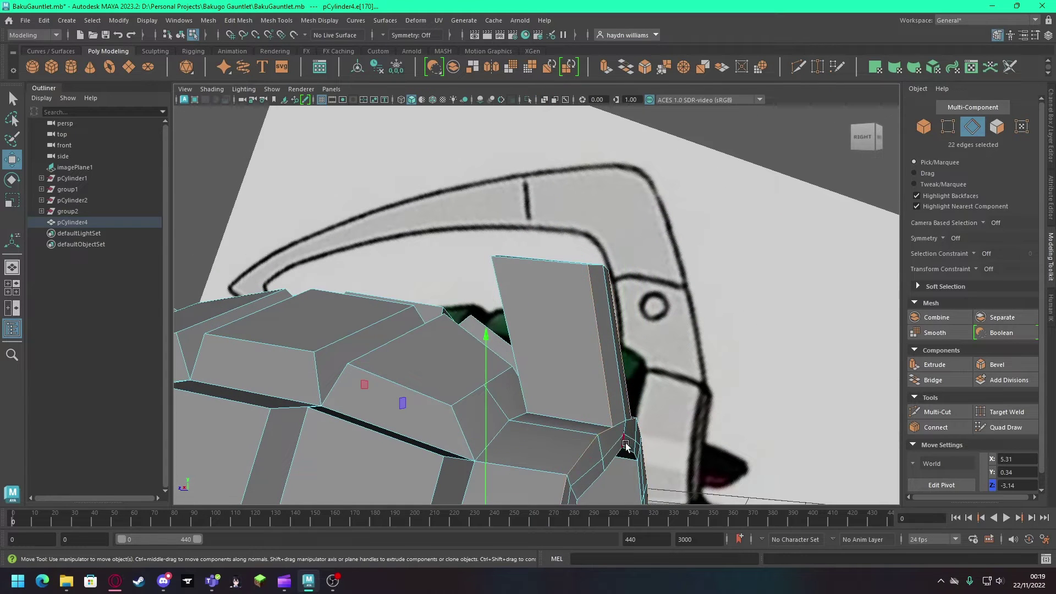
pyautogui.press('space')
pyautogui.press('space')
pyautogui.moveTo(487, 337); pyautogui.dragTo(489, 332)
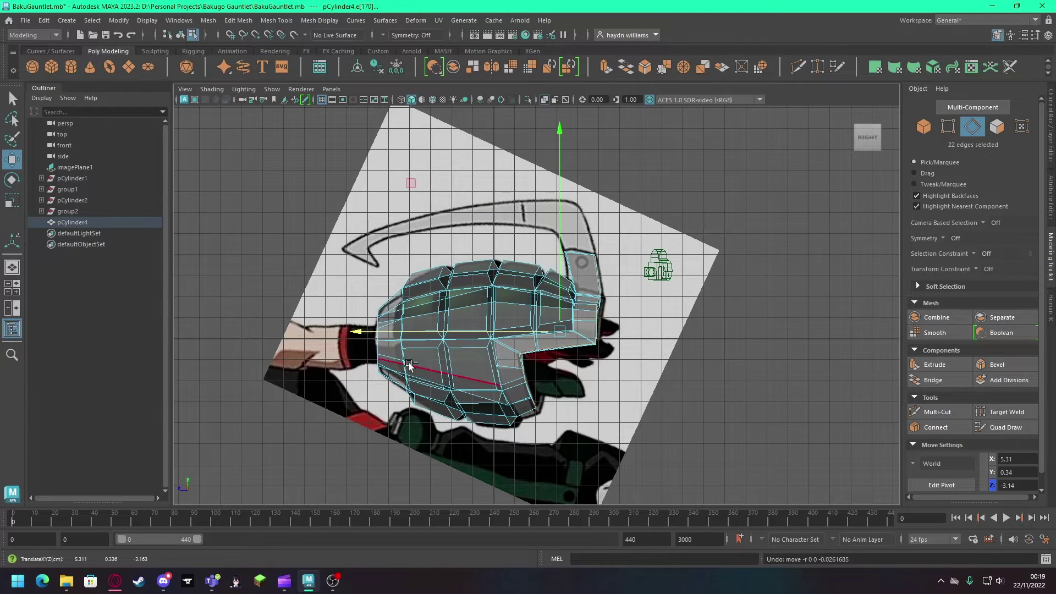
pyautogui.moveTo(348, 354); pyautogui.dragTo(668, 432)
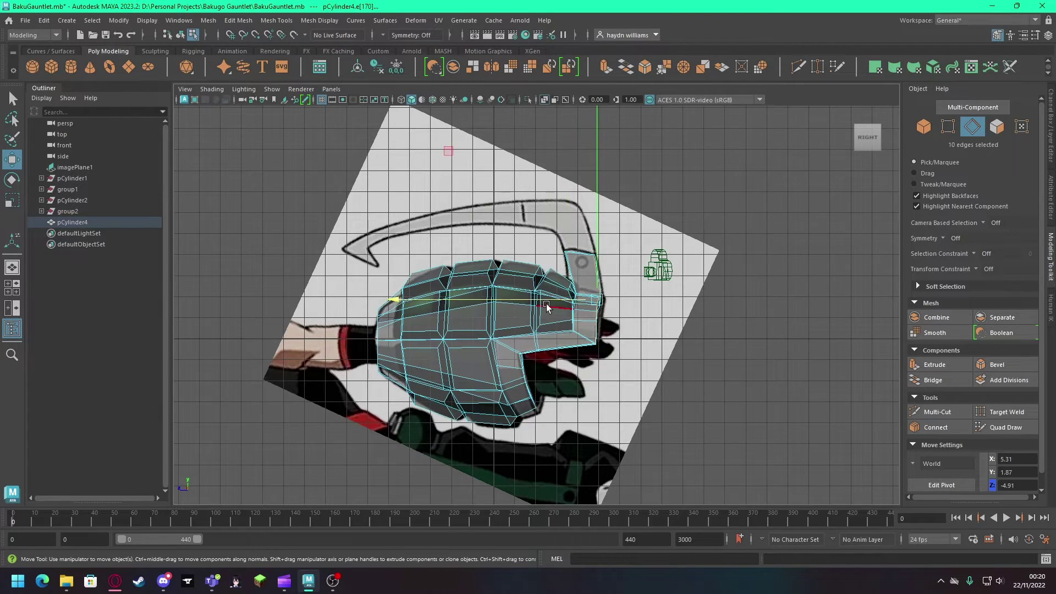
pyautogui.click(946, 127)
# Step: Select two faces on the column and scale them slightly
pyautogui.moveTo(609, 368); pyautogui.dragTo(611, 368, button='middle')
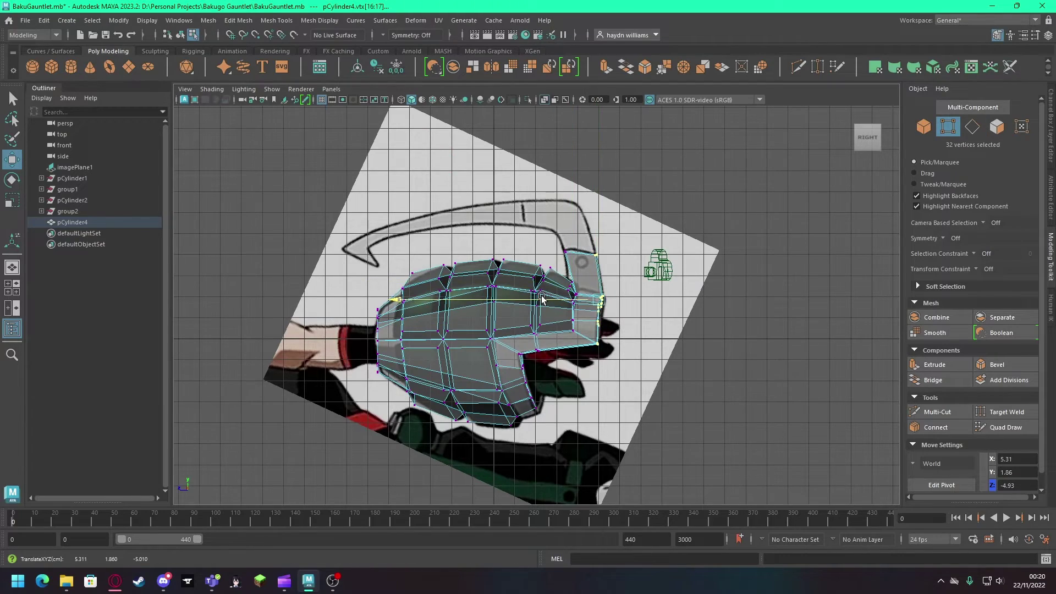
pyautogui.press('space')
pyautogui.press('space')
pyautogui.moveTo(764, 337)
pyautogui.keyDown('alt'); pyautogui.mouseDown()
pyautogui.moveTo(741, 358)
pyautogui.moveTo(594, 292)
pyautogui.moveTo(543, 302)
pyautogui.mouseUp(); pyautogui.keyUp('alt')
pyautogui.press('F11')
pyautogui.click(592, 291)
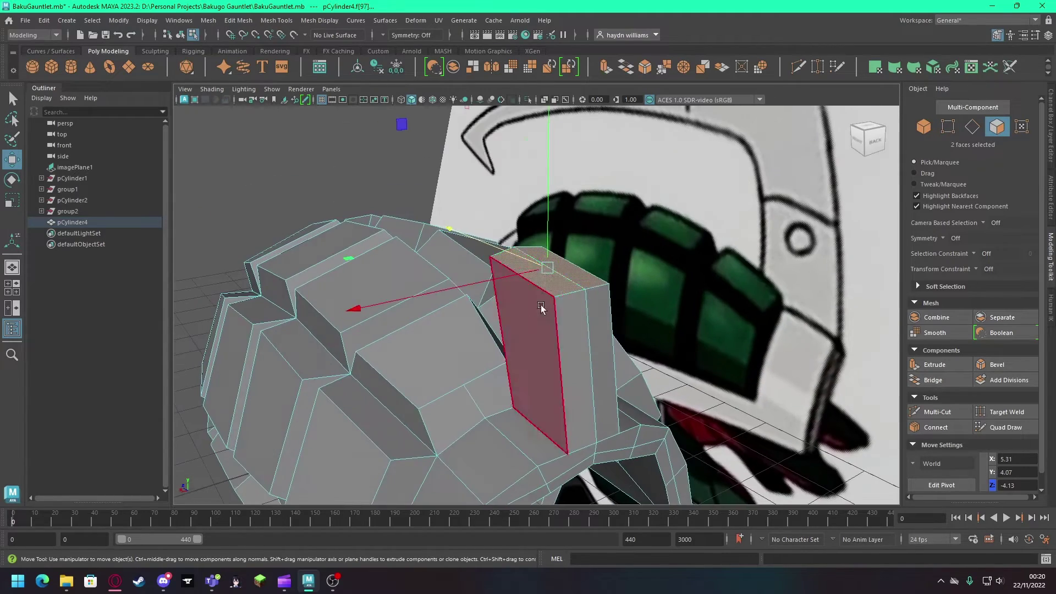
pyautogui.click(542, 302)
pyautogui.keyDown('alt'); pyautogui.moveTo(583, 332); pyautogui.dragTo(632, 337); pyautogui.keyUp('alt')
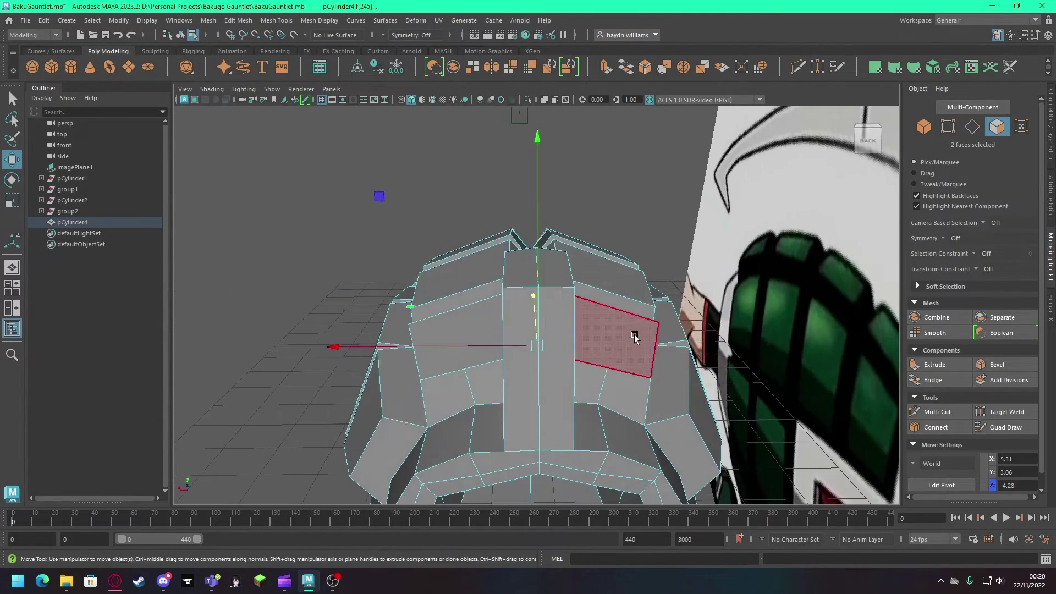
pyautogui.keyDown('shift'); pyautogui.click(632, 337); pyautogui.keyUp('shift')
pyautogui.press('r')
pyautogui.moveTo(490, 347); pyautogui.dragTo(464, 352, button='middle')
# Step: Try raising and insetting the column's top face, then undo both attempts
pyautogui.moveTo(486, 351)
pyautogui.keyDown('alt'); pyautogui.mouseDown()
pyautogui.moveTo(542, 279)
pyautogui.moveTo(551, 121)
pyautogui.mouseUp(); pyautogui.keyUp('alt')
pyautogui.click(542, 278)
pyautogui.press('w')
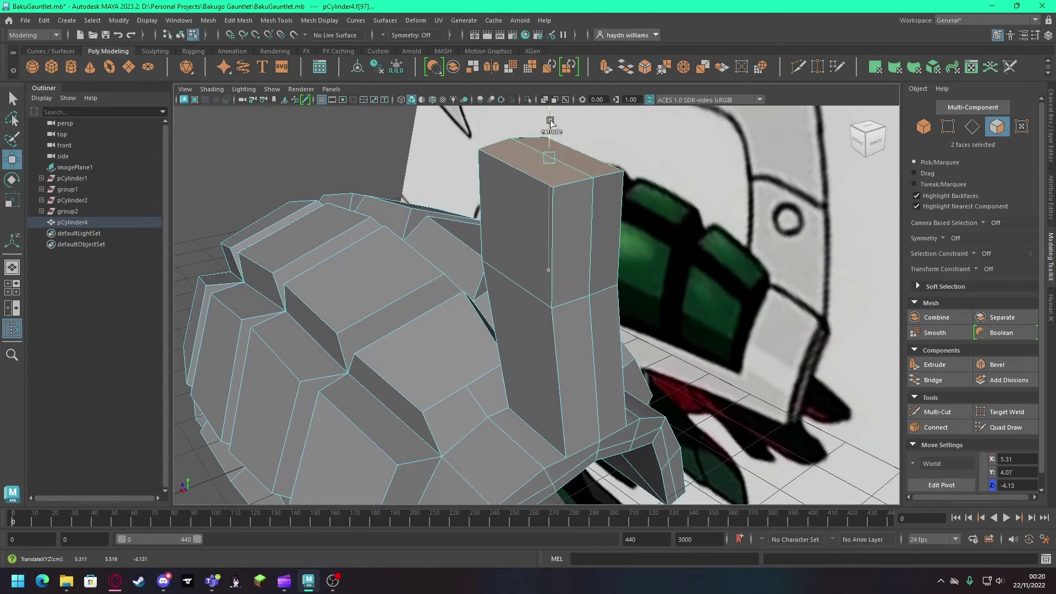
pyautogui.hotkey('ctrl', 'z')
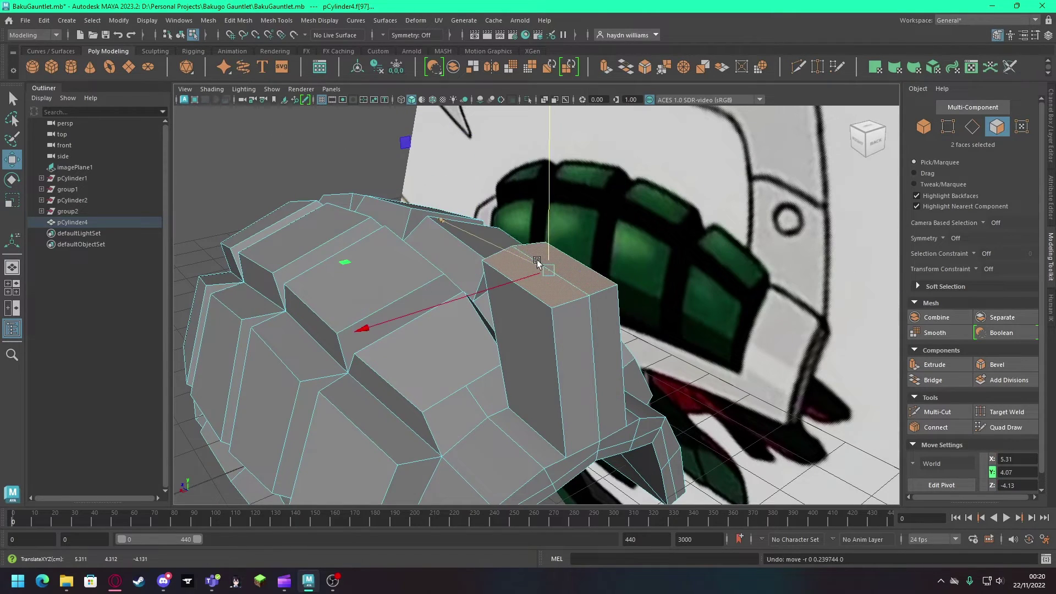
pyautogui.press('r')
pyautogui.keyDown('shift'); pyautogui.moveTo(347, 275); pyautogui.dragTo(361, 261, button='middle'); pyautogui.keyUp('shift')
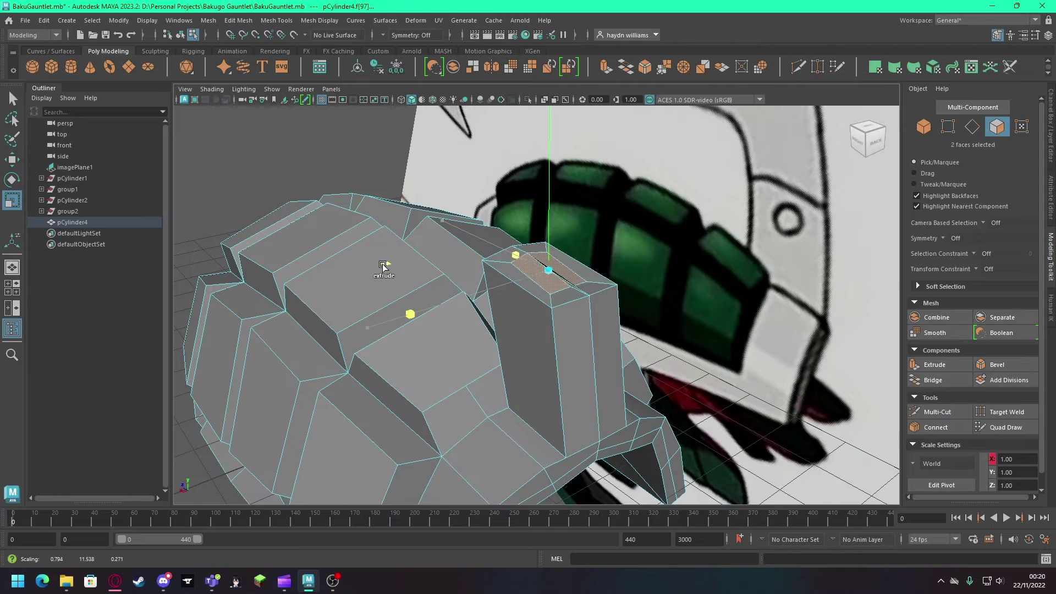
pyautogui.hotkey('ctrl', 'z')
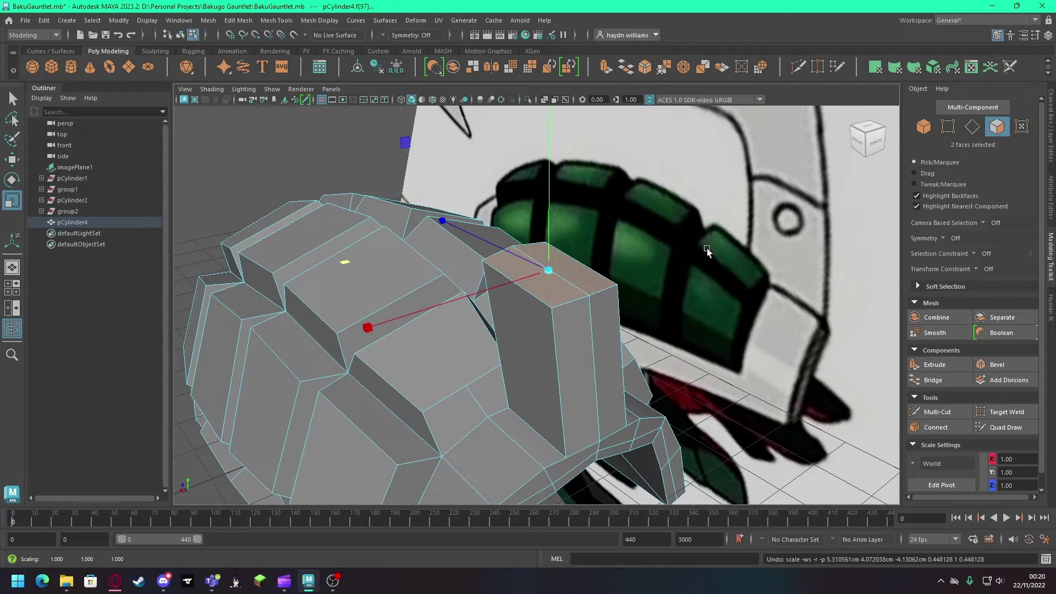
pyautogui.hotkey('ctrl', 'z')
pyautogui.hotkey('ctrl', 'z')
pyautogui.click(209, 20)
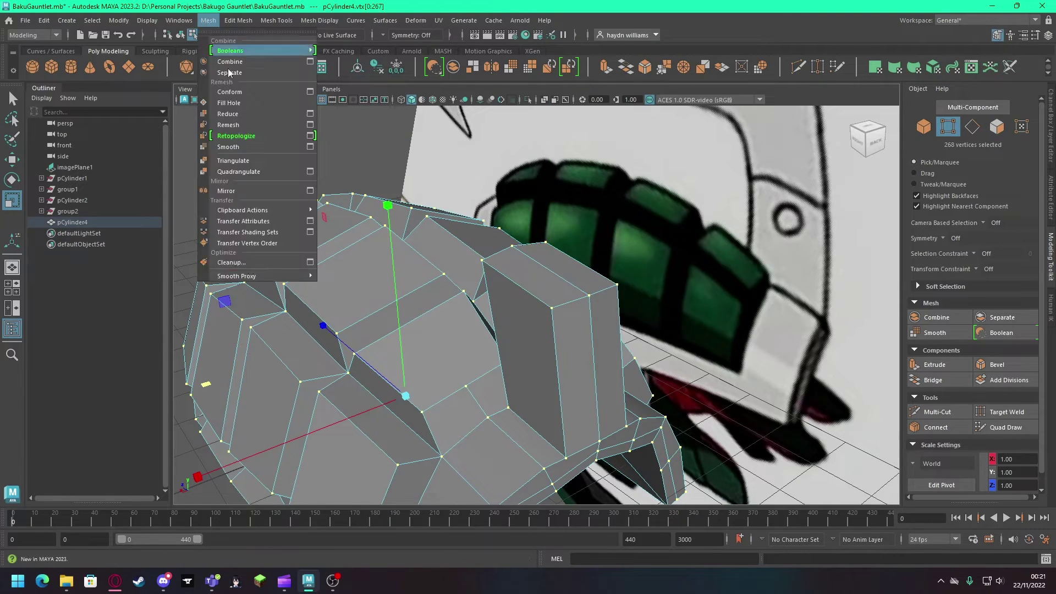
pyautogui.click(548, 288)
pyautogui.press('q')
# Step: Nudge a corner vertex on the column top slightly
pyautogui.click(589, 295)
pyautogui.press('w')
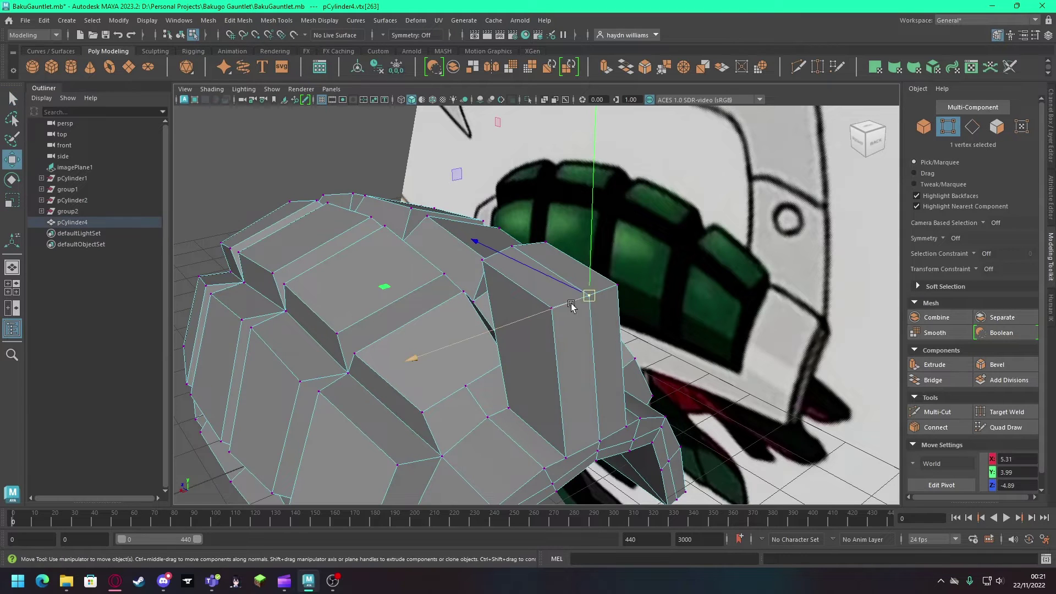
pyautogui.moveTo(572, 300); pyautogui.dragTo(577, 306)
pyautogui.moveTo(591, 240)
pyautogui.keyDown('alt'); pyautogui.mouseDown()
pyautogui.moveTo(604, 262)
pyautogui.moveTo(504, 264)
pyautogui.mouseUp(); pyautogui.keyUp('alt')
# Step: Extrude the column's two top faces and raise them upward
pyautogui.press('F11')
pyautogui.click(520, 281)
pyautogui.keyDown('shift'); pyautogui.click(583, 289); pyautogui.keyUp('shift')
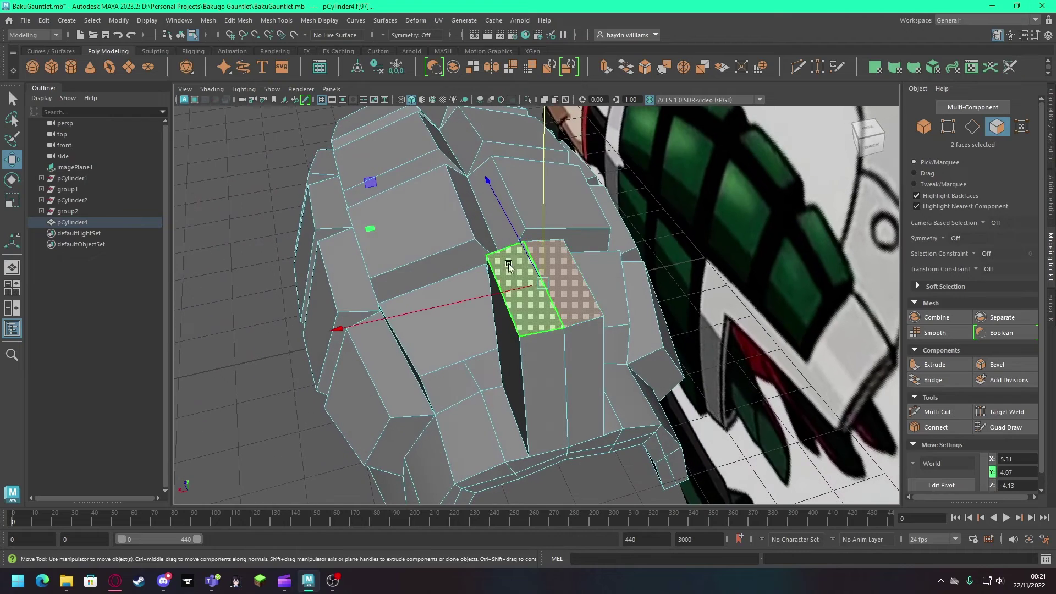
pyautogui.hotkey('ctrl', 'e')
pyautogui.moveTo(377, 235)
pyautogui.mouseDown(button='middle')
pyautogui.moveTo(358, 188)
pyautogui.moveTo(389, 233)
pyautogui.mouseUp(button='middle')
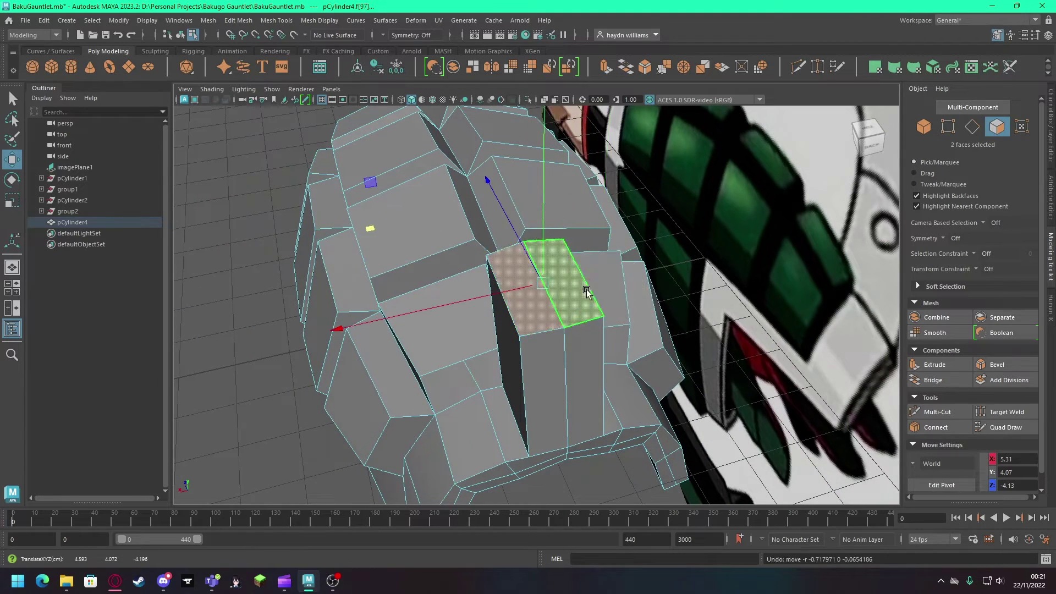
pyautogui.moveTo(550, 275)
pyautogui.keyDown('alt'); pyautogui.mouseDown()
pyautogui.moveTo(550, 137)
pyautogui.moveTo(678, 212)
pyautogui.moveTo(635, 204)
pyautogui.mouseUp(); pyautogui.keyUp('alt')
# Step: Tilt the extruded top faces toward the hook curve and pull them up the outline
pyautogui.scroll(-5, 635, 204)
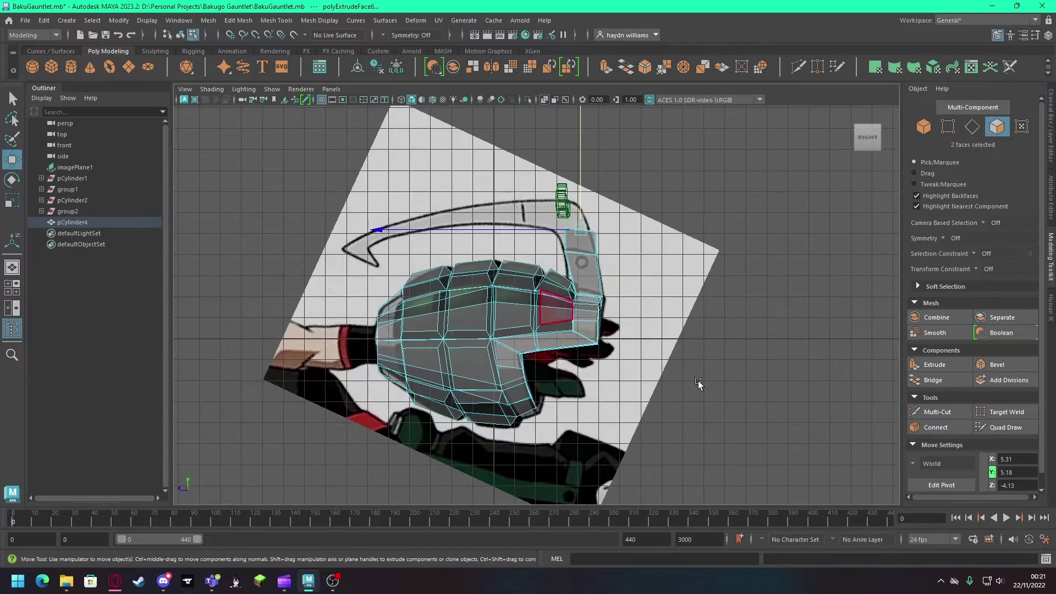
pyautogui.press('e')
pyautogui.moveTo(774, 187); pyautogui.dragTo(710, 127)
pyautogui.press('w')
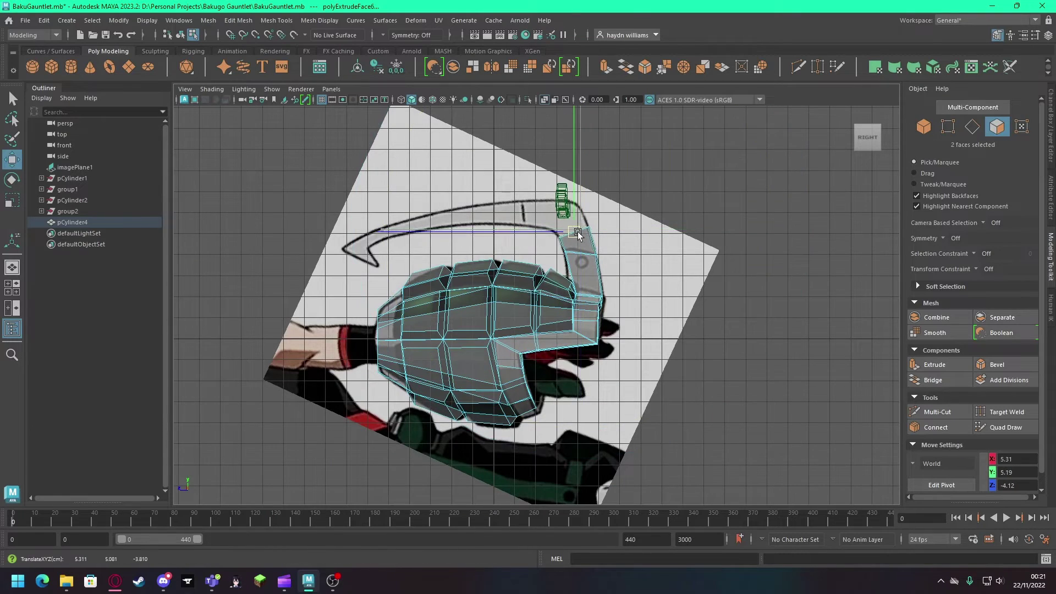
pyautogui.scroll(2, 636, 193)
pyautogui.scroll(2, 667, 156)
pyautogui.scroll(2, 587, 236)
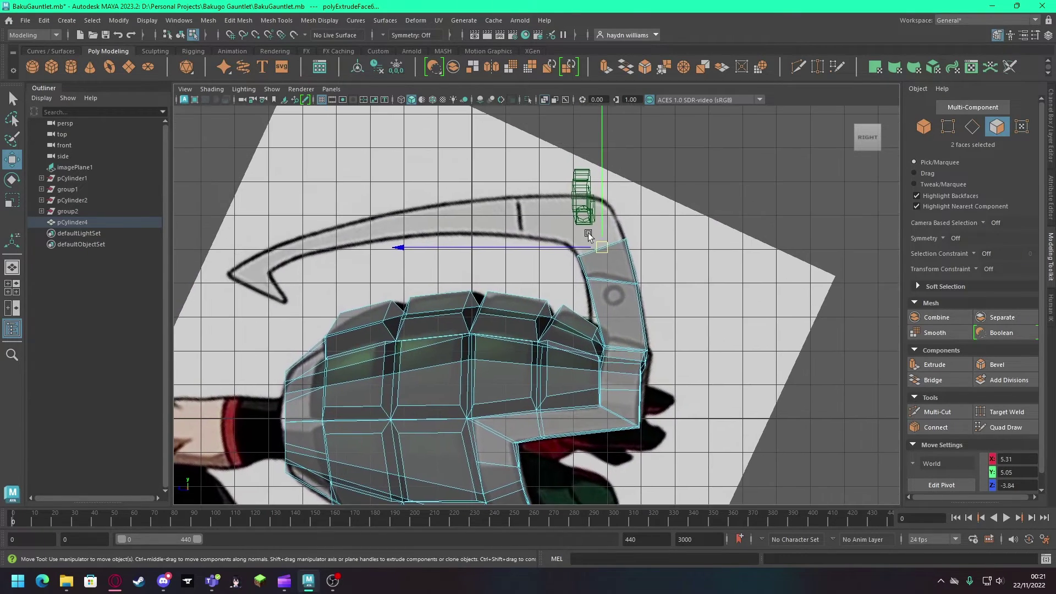
pyautogui.keyDown('shift'); pyautogui.moveTo(602, 249); pyautogui.dragTo(589, 227); pyautogui.keyUp('shift')
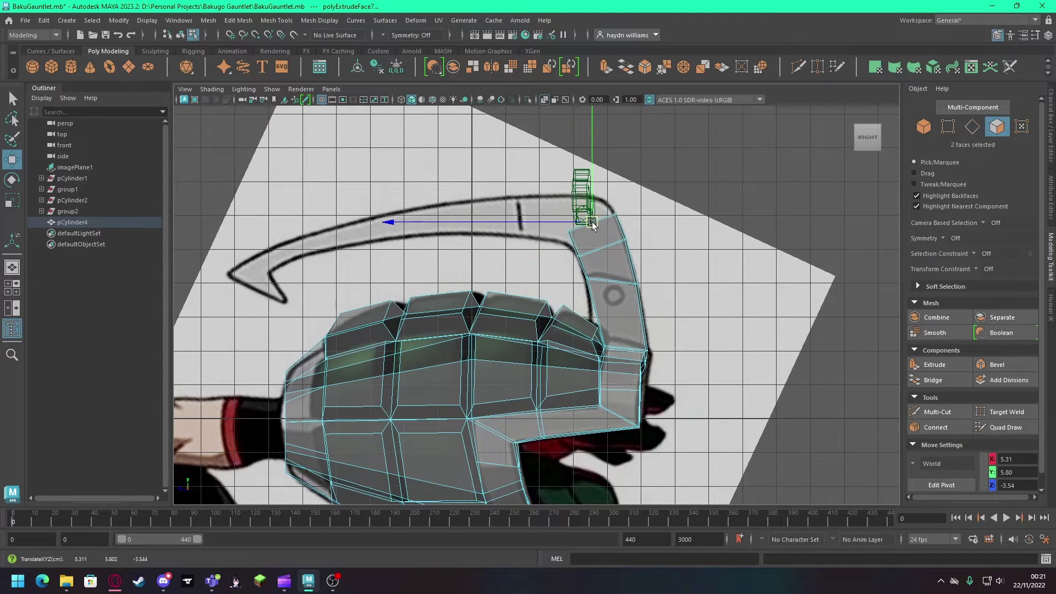
# Step: Set the extruded tip slightly lower on the reference outline
pyautogui.click(947, 127)
pyautogui.click(566, 244)
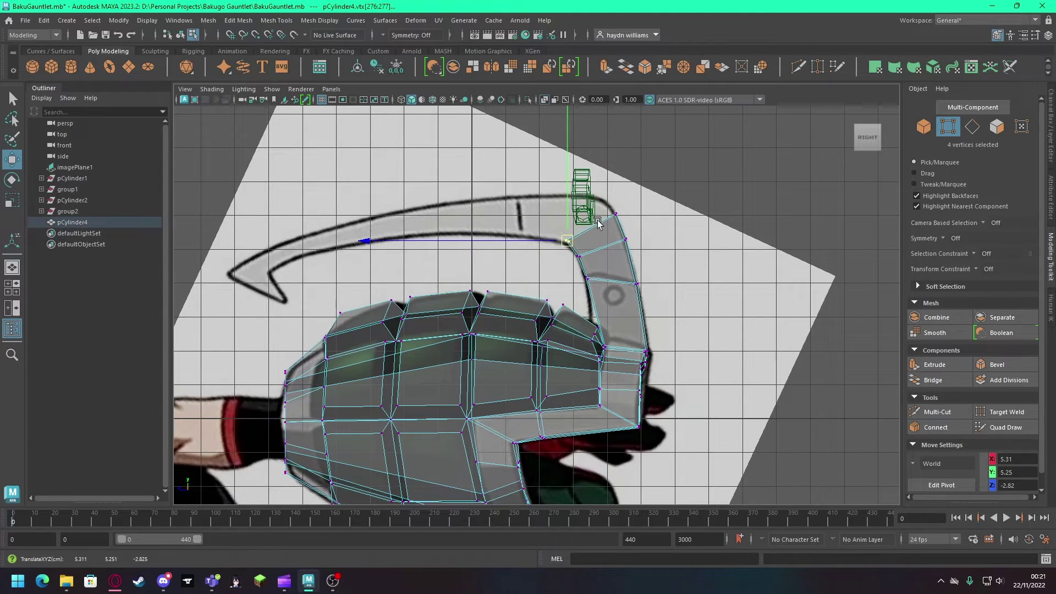
pyautogui.click(997, 126)
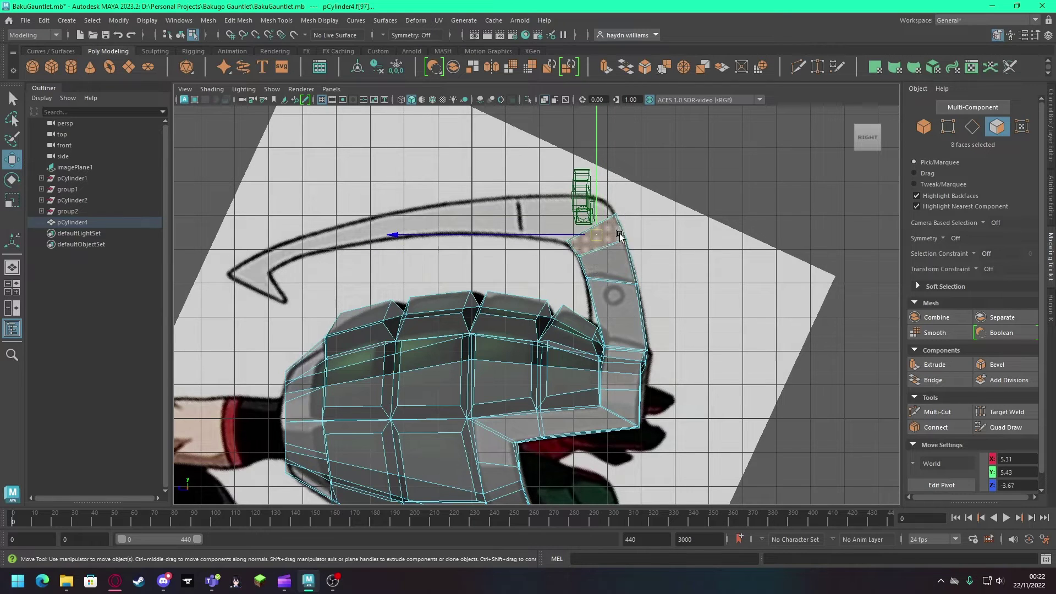
pyautogui.keyDown('shift'); pyautogui.click(598, 235); pyautogui.keyUp('shift')
pyautogui.press('space')
pyautogui.press('space')
pyautogui.hotkey('ctrl', 'z')
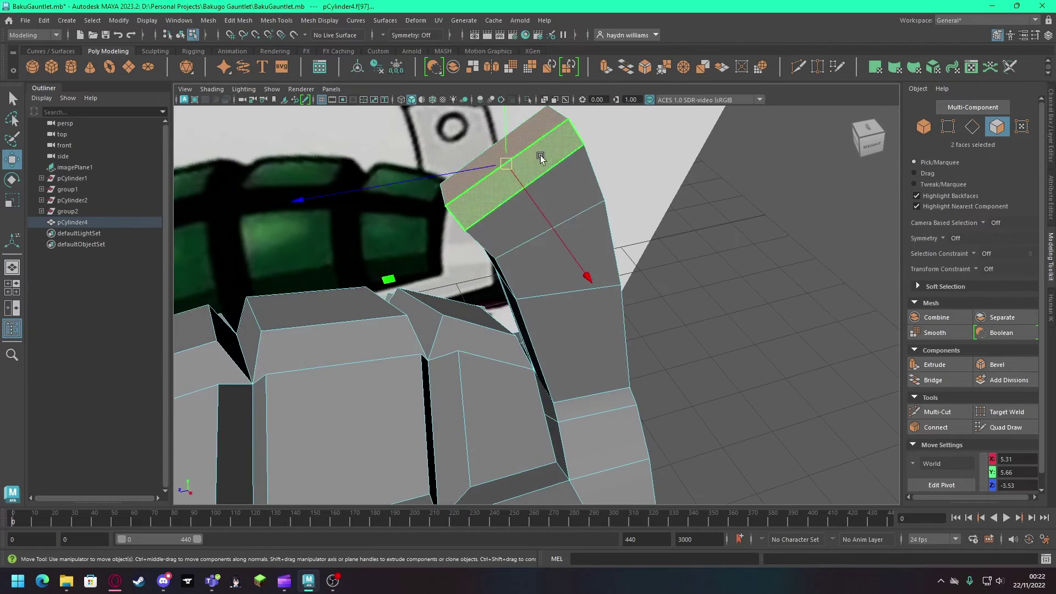
pyautogui.press('space')
pyautogui.press('space')
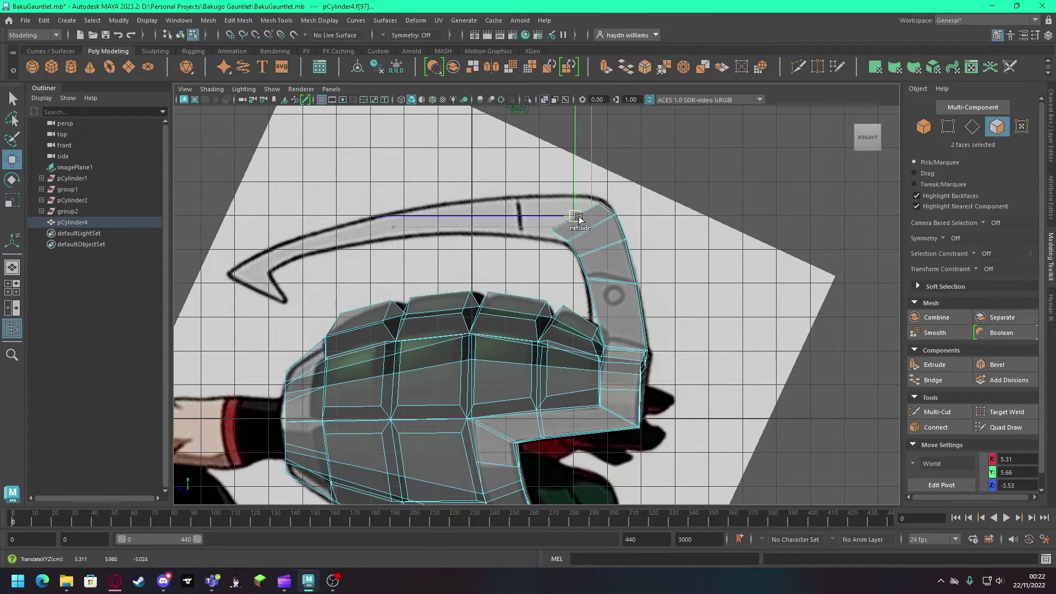
pyautogui.moveTo(579, 214); pyautogui.dragTo(576, 218)
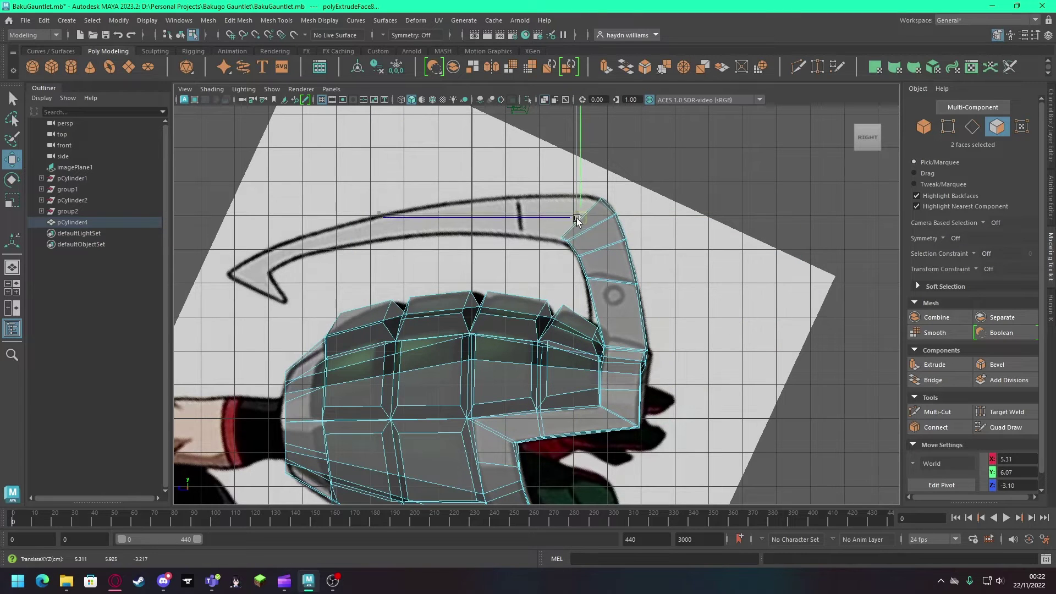
# Step: Nudge the hook tip's vertices onto the reference outline
pyautogui.click(947, 127)
pyautogui.scroll(3, 549, 253)
pyautogui.scroll(2, 560, 228)
pyautogui.scroll(-1, 581, 236)
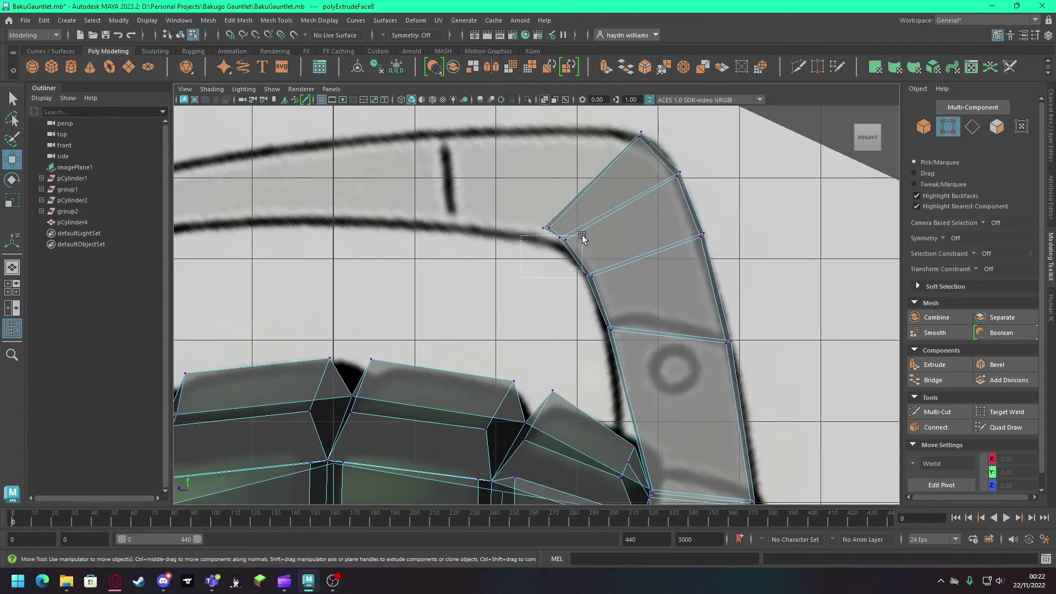
pyautogui.moveTo(582, 235)
pyautogui.mouseDown()
pyautogui.moveTo(563, 248)
pyautogui.moveTo(545, 237)
pyautogui.mouseUp()
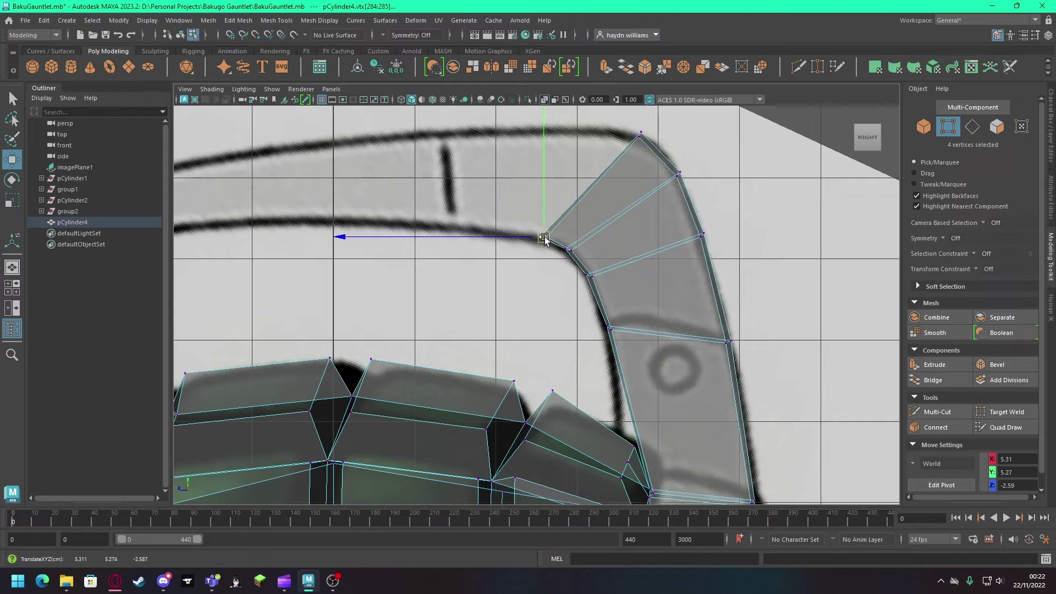
pyautogui.moveTo(651, 142); pyautogui.dragTo(653, 144)
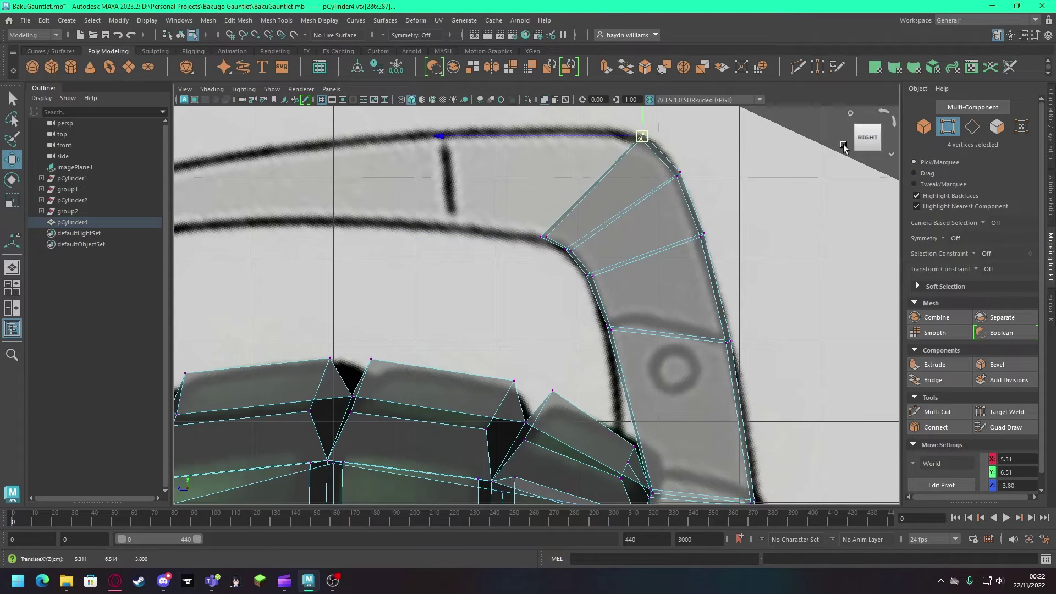
# Step: Extend the hook leftward along the outline and square off its end
pyautogui.click(997, 127)
pyautogui.press('space')
pyautogui.press('space')
pyautogui.press('space')
pyautogui.press('space')
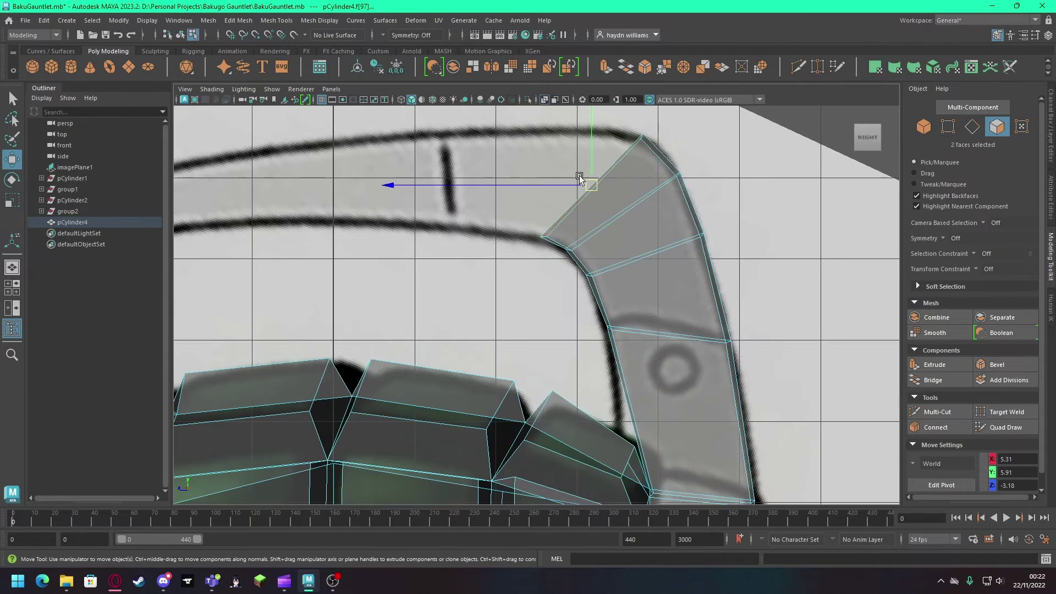
pyautogui.keyDown('shift'); pyautogui.moveTo(563, 184); pyautogui.dragTo(492, 180); pyautogui.keyUp('shift')
pyautogui.press('F9')
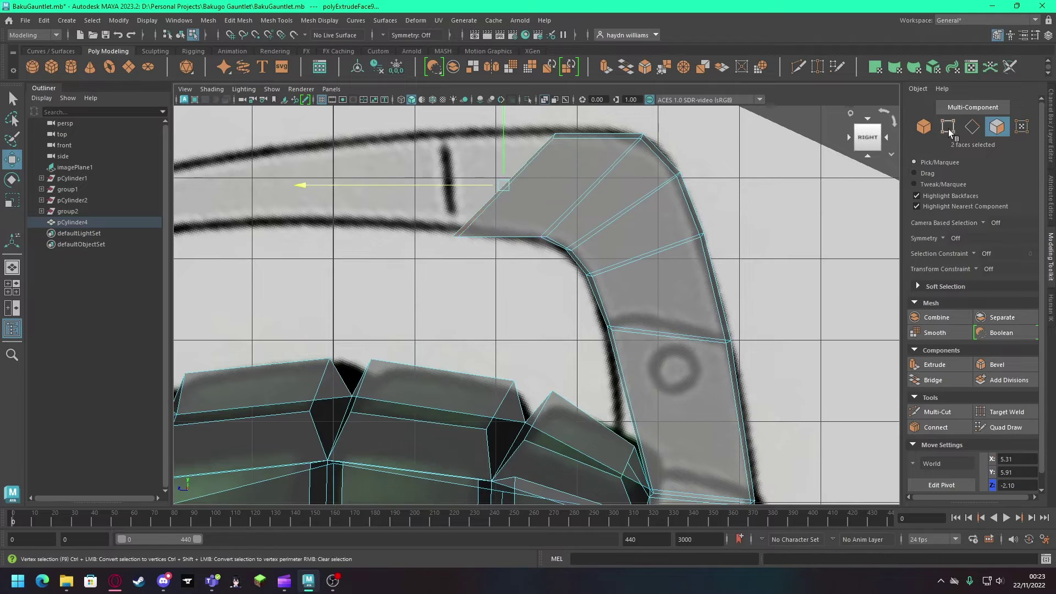
pyautogui.moveTo(445, 245); pyautogui.dragTo(466, 230)
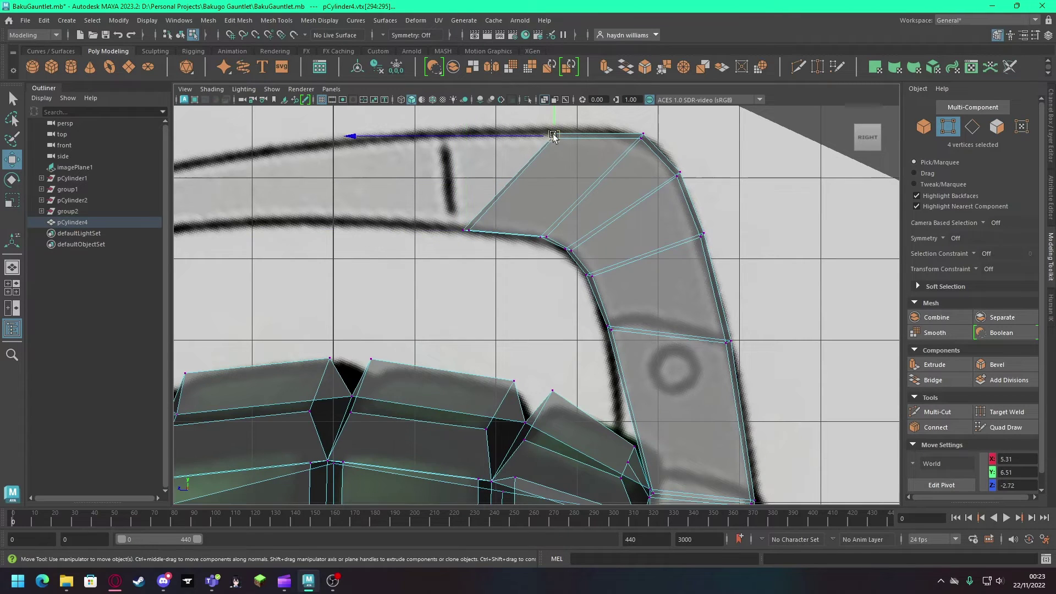
pyautogui.hotkey('ctrl', 'z')
pyautogui.hotkey('ctrl', 'z')
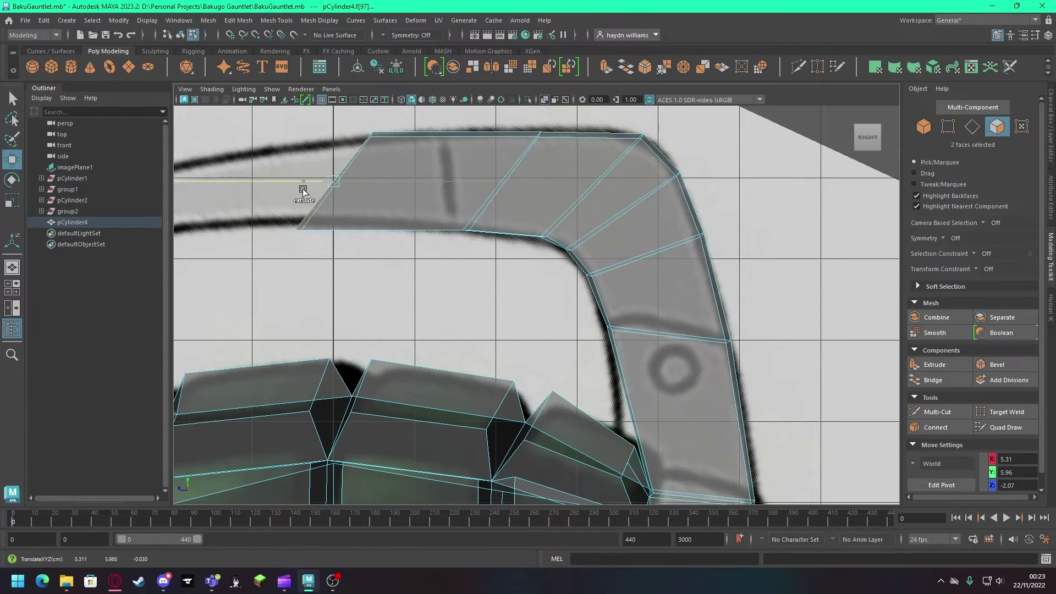
pyautogui.hotkey('ctrl', 'z')
pyautogui.press('F9')
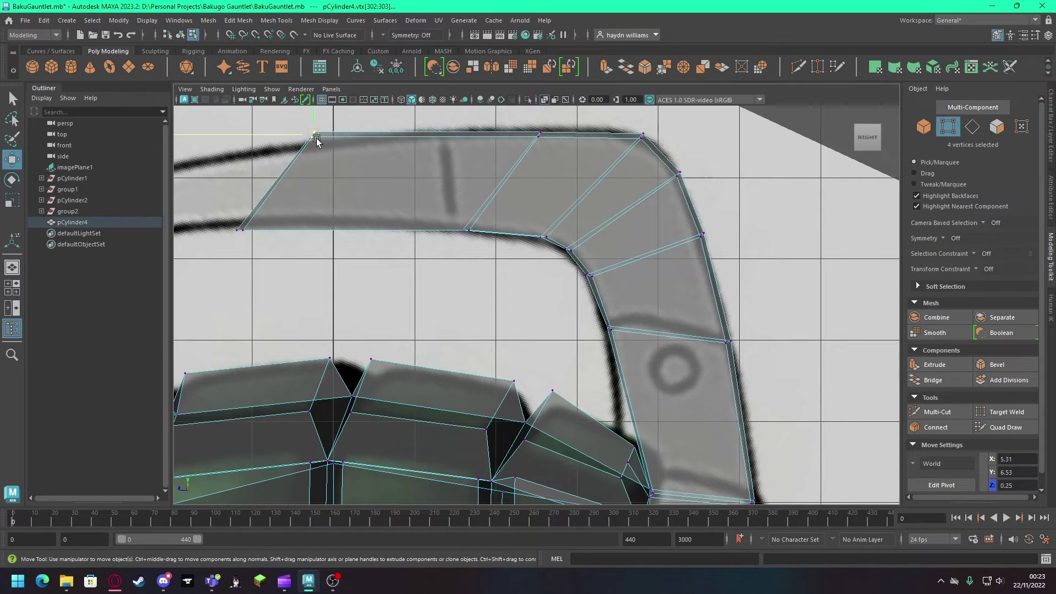
pyautogui.moveTo(259, 201)
pyautogui.mouseDown()
pyautogui.moveTo(237, 236)
pyautogui.moveTo(302, 229)
pyautogui.mouseUp()
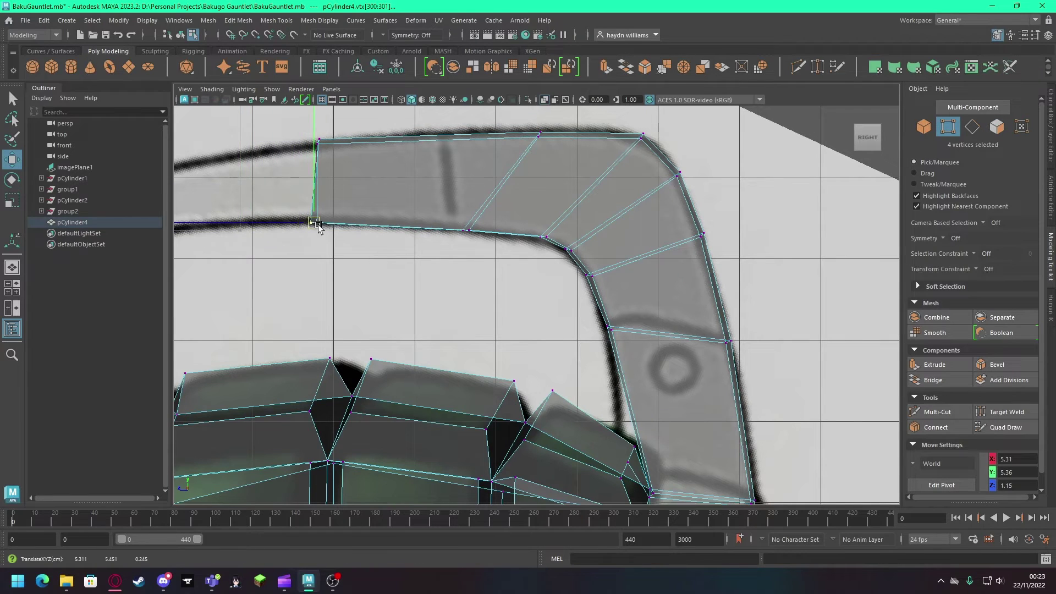
pyautogui.keyDown('alt'); pyautogui.moveTo(391, 271); pyautogui.dragTo(601, 283, button='middle'); pyautogui.keyUp('alt')
# Step: Select the hook's end faces and nudge them to line up with the sketch
pyautogui.press('F11')
pyautogui.moveTo(601, 283)
pyautogui.keyDown('alt'); pyautogui.mouseDown()
pyautogui.moveTo(661, 252)
pyautogui.moveTo(559, 262)
pyautogui.mouseUp(); pyautogui.keyUp('alt')
pyautogui.click(600, 231)
pyautogui.keyDown('shift'); pyautogui.click(549, 219); pyautogui.keyUp('shift')
pyautogui.press('[')
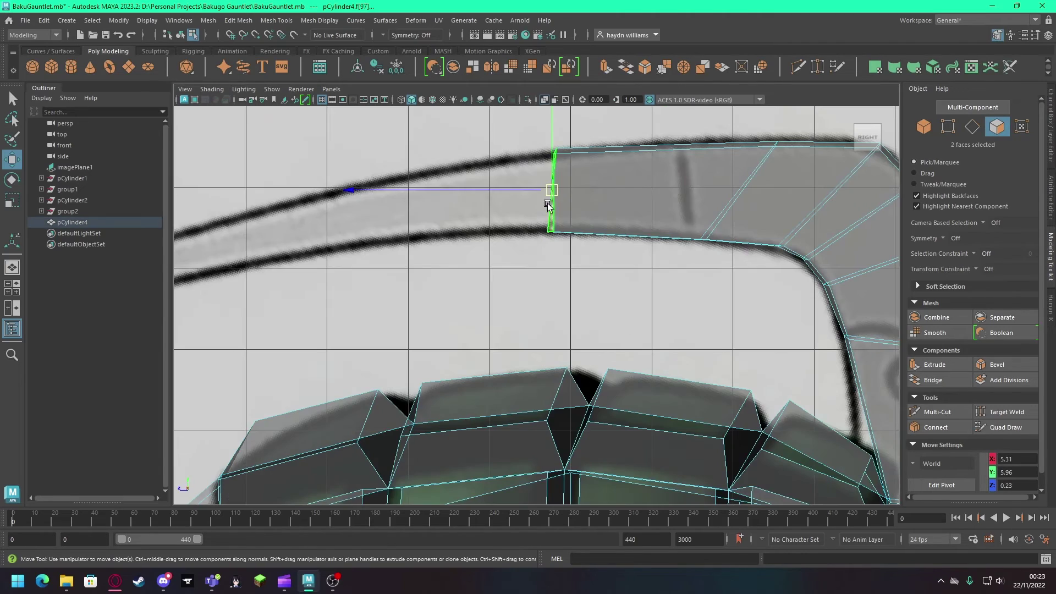
pyautogui.moveTo(547, 206); pyautogui.dragTo(556, 202)
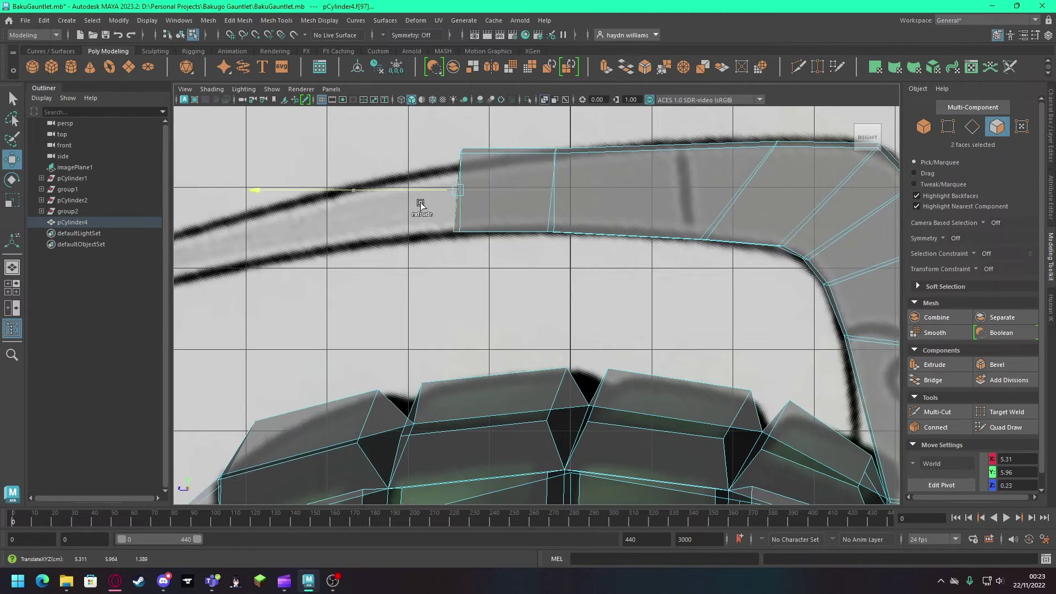
# Step: Reselect the hook-end faces from their edges and shift them left along the hook
pyautogui.click(971, 127)
pyautogui.moveTo(512, 137); pyautogui.dragTo(640, 281)
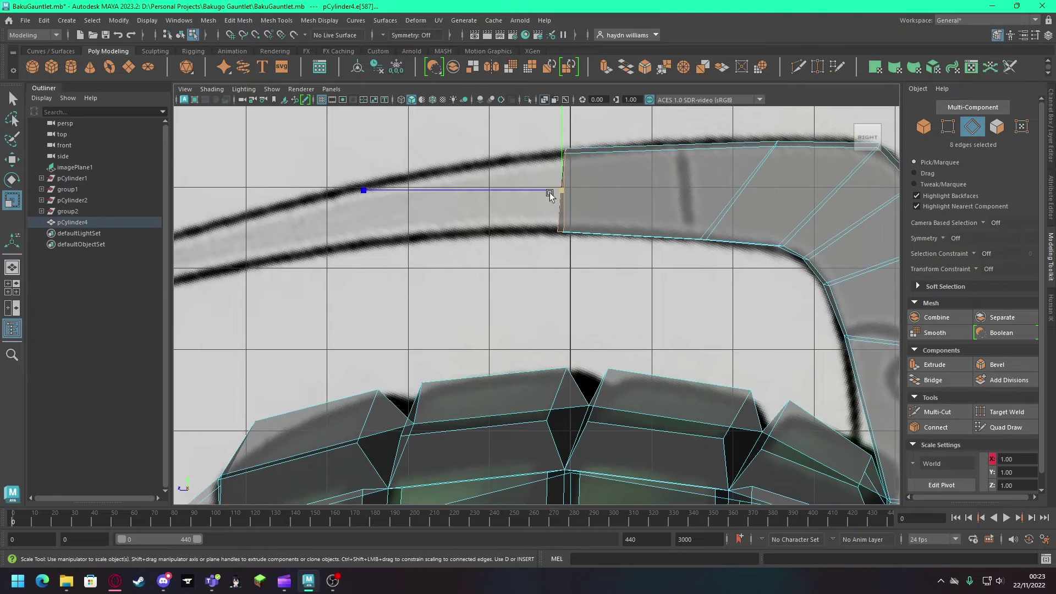
pyautogui.press('F11')
pyautogui.press('r')
pyautogui.press('space')
pyautogui.press('space')
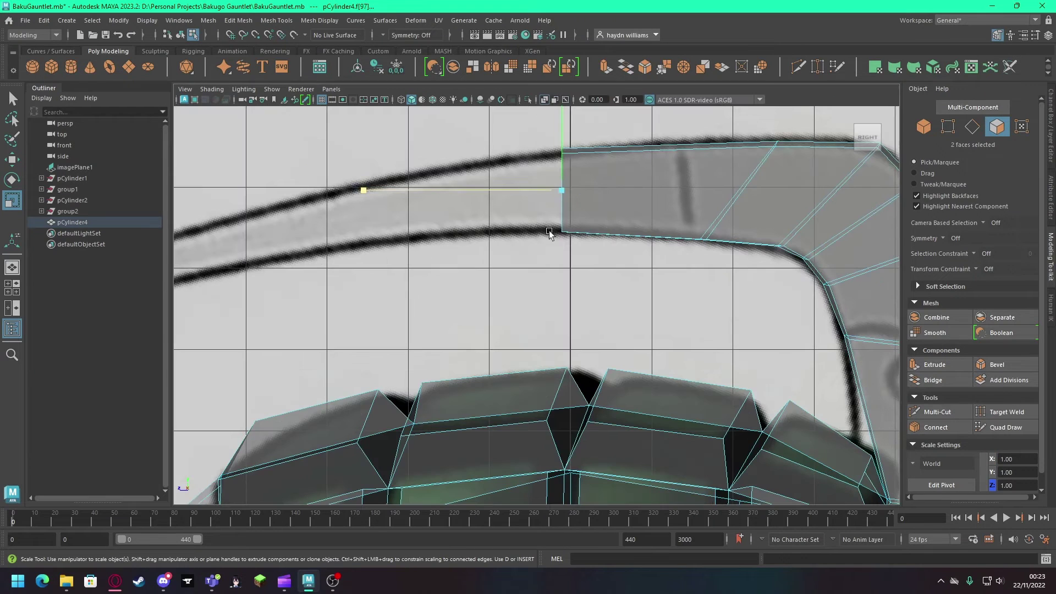
pyautogui.press('w')
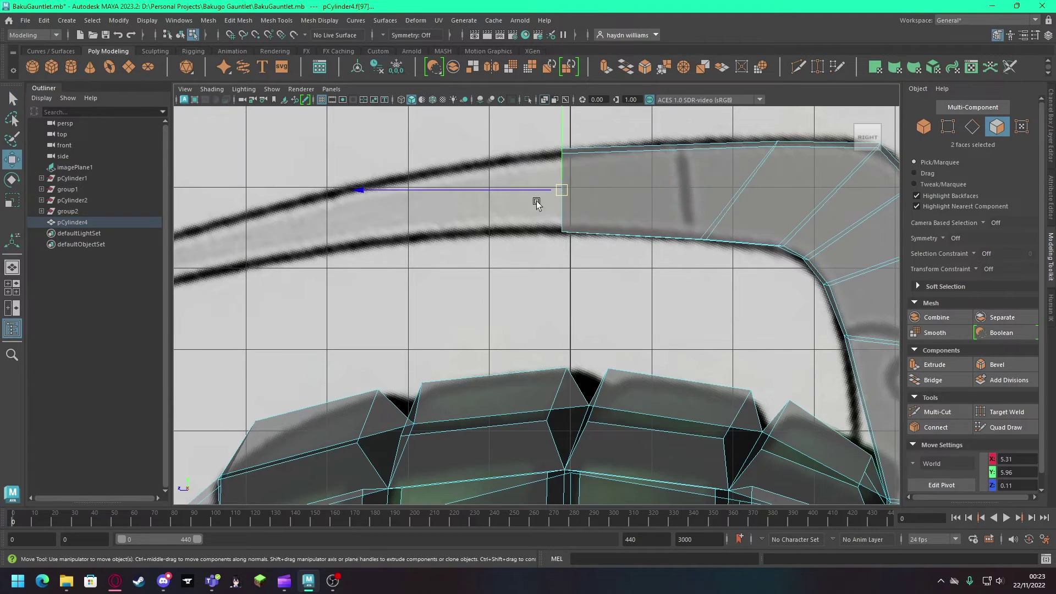
pyautogui.moveTo(545, 196); pyautogui.dragTo(513, 197)
pyautogui.press('r')
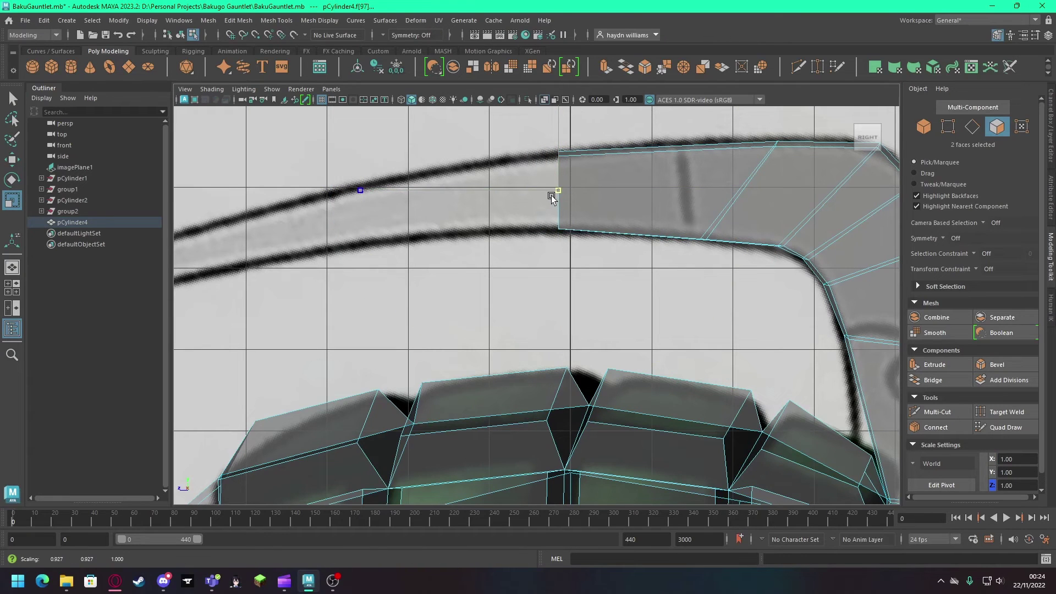
pyautogui.press('w')
# Step: Extrude a new hook segment left and tilt its end to follow the curve
pyautogui.keyDown('shift'); pyautogui.moveTo(523, 202); pyautogui.dragTo(375, 206); pyautogui.keyUp('shift')
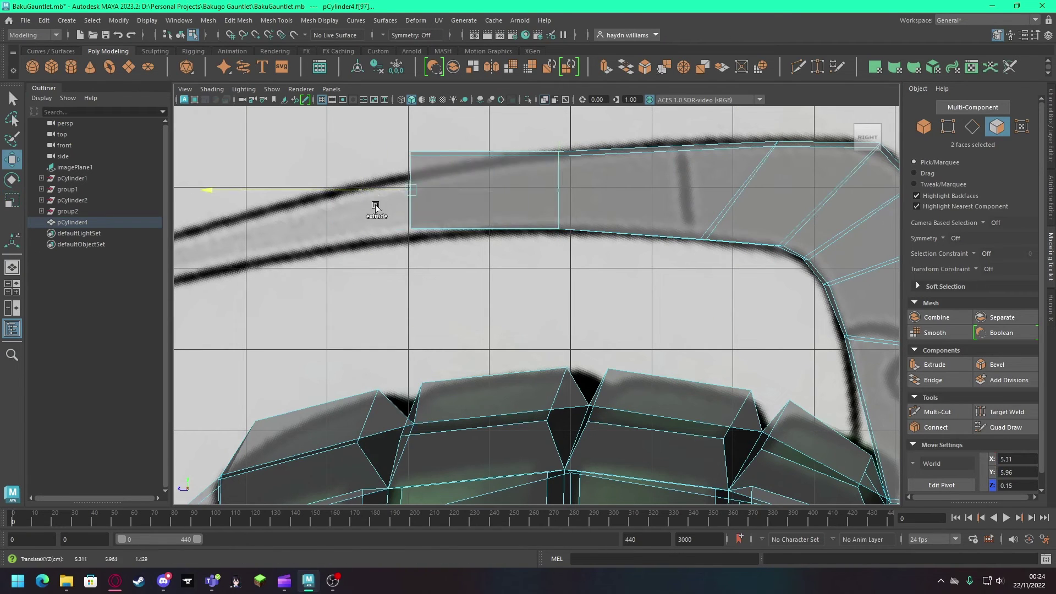
pyautogui.press('e')
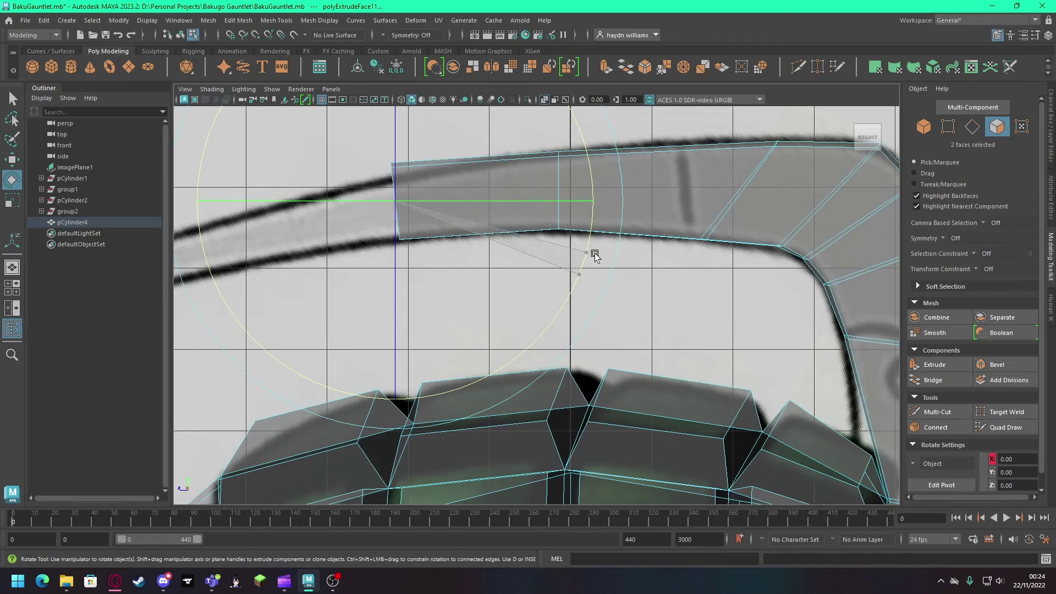
pyautogui.moveTo(594, 252); pyautogui.dragTo(510, 228)
pyautogui.press('F9')
pyautogui.moveTo(369, 143); pyautogui.dragTo(392, 165)
# Step: Undo a stray move of the hook end
pyautogui.press('w')
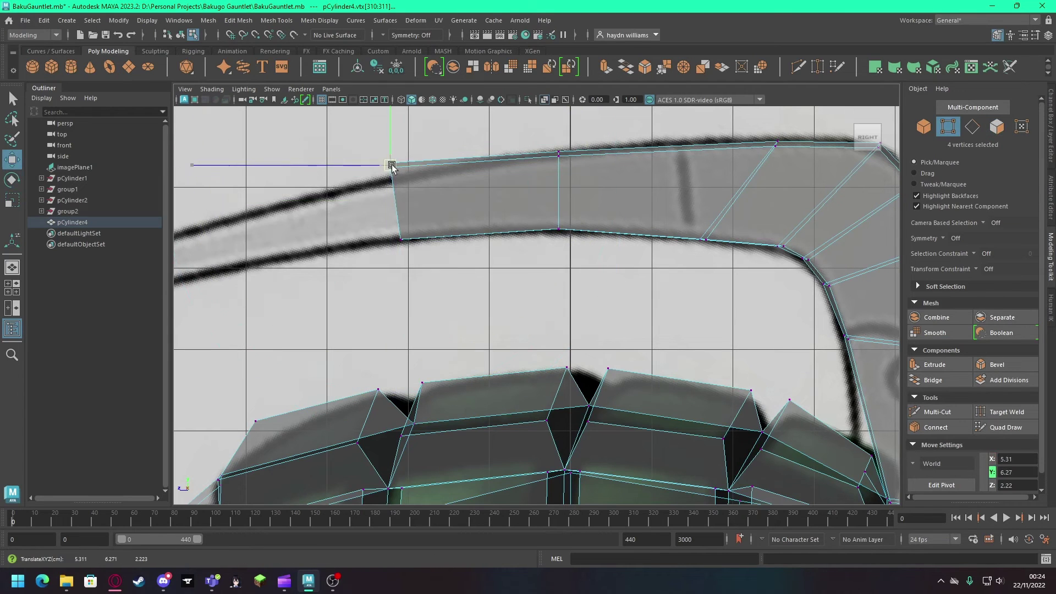
pyautogui.keyDown('alt'); pyautogui.moveTo(393, 181); pyautogui.dragTo(619, 169, button='middle'); pyautogui.keyUp('alt')
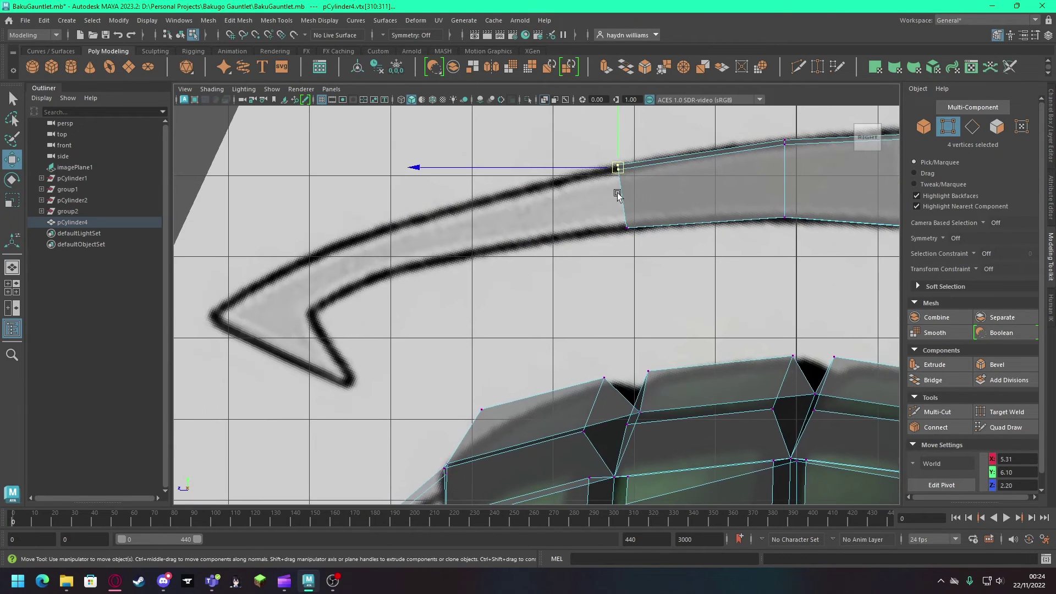
pyautogui.keyDown('shift'); pyautogui.moveTo(563, 169); pyautogui.dragTo(473, 183); pyautogui.keyUp('shift')
pyautogui.hotkey('ctrl', 'z')
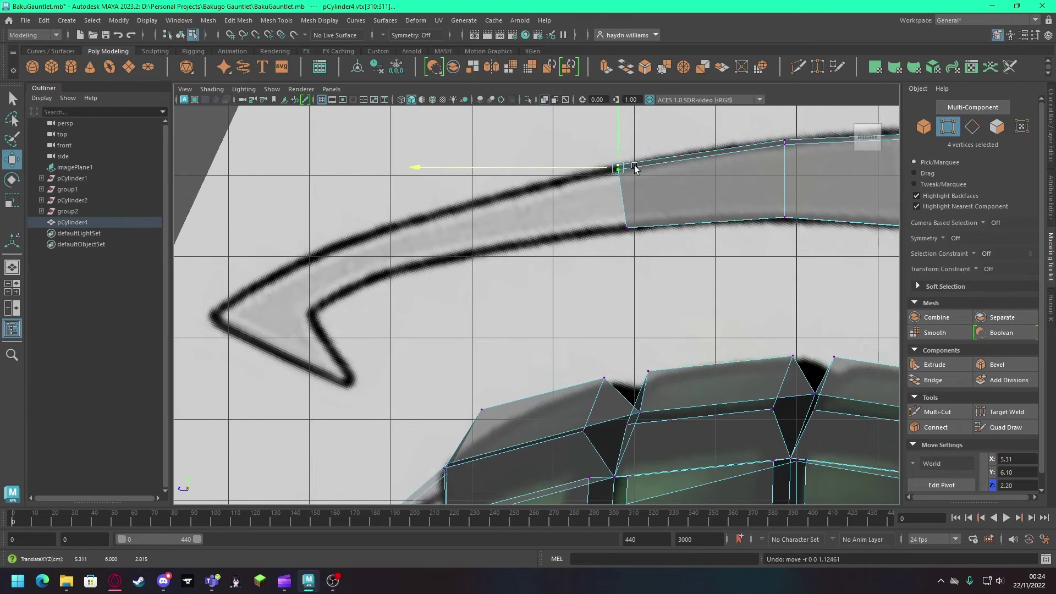
# Step: Extrude another segment from the hook's end faces and angle it along the curve
pyautogui.click(996, 126)
pyautogui.keyDown('alt'); pyautogui.moveTo(638, 188); pyautogui.dragTo(713, 243); pyautogui.keyUp('alt')
pyautogui.keyDown('shift'); pyautogui.click(713, 243); pyautogui.keyUp('shift')
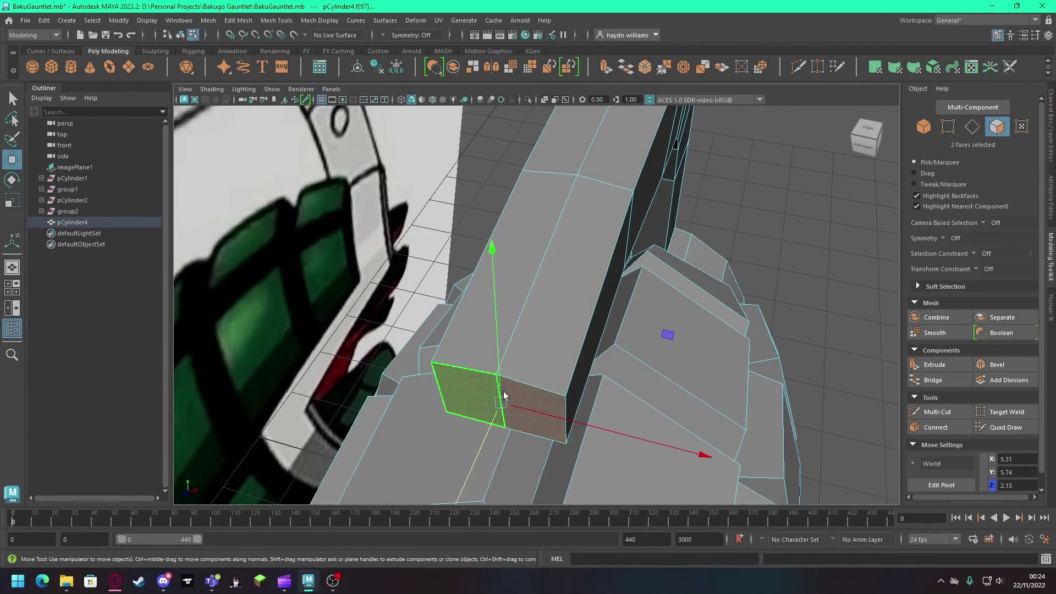
pyautogui.press('[')
pyautogui.moveTo(619, 181)
pyautogui.keyDown('shift'); pyautogui.mouseDown()
pyautogui.moveTo(386, 180)
pyautogui.moveTo(387, 232)
pyautogui.mouseUp(); pyautogui.keyUp('shift')
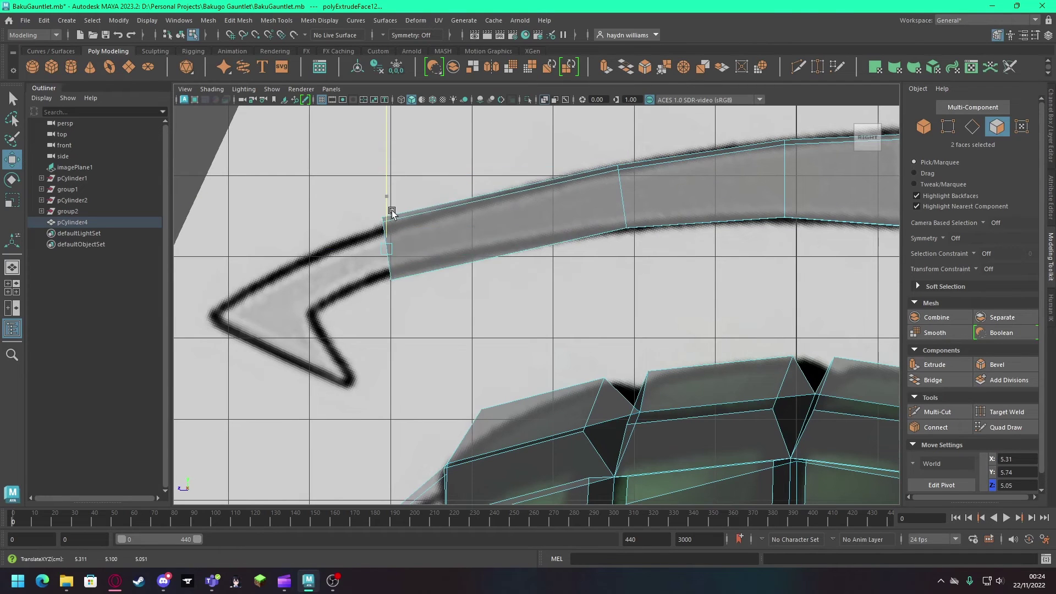
pyautogui.press('e')
pyautogui.moveTo(502, 203); pyautogui.dragTo(583, 212)
pyautogui.press('w')
# Step: Extrude two further segments down to the barb's base
pyautogui.scroll(-5, 399, 228)
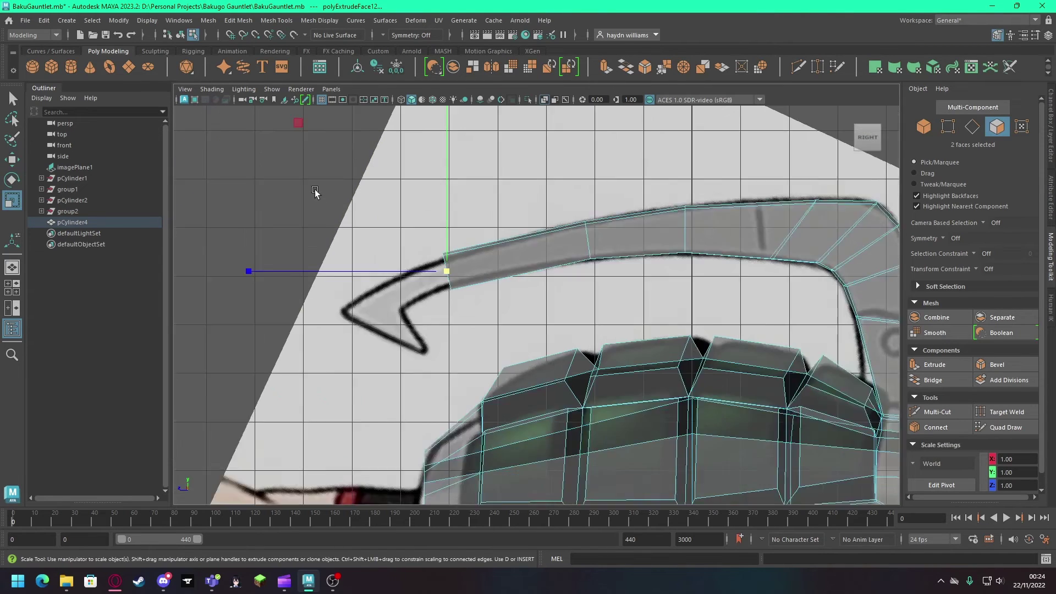
pyautogui.press('r')
pyautogui.scroll(4, 395, 264)
pyautogui.scroll(3, 368, 239)
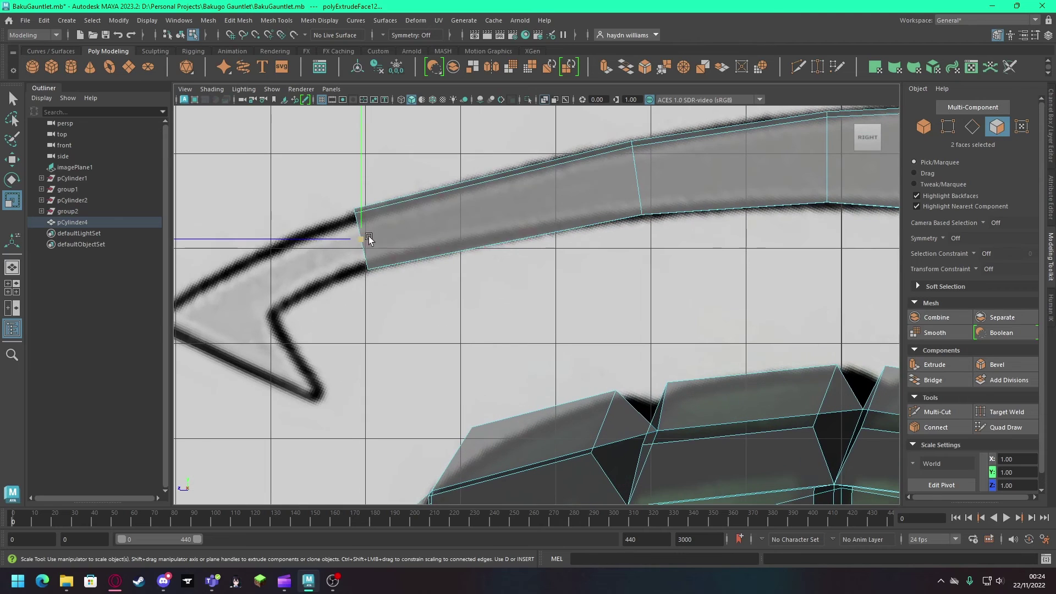
pyautogui.press('w')
pyautogui.keyDown('alt'); pyautogui.moveTo(363, 237); pyautogui.dragTo(573, 234, button='middle'); pyautogui.keyUp('alt')
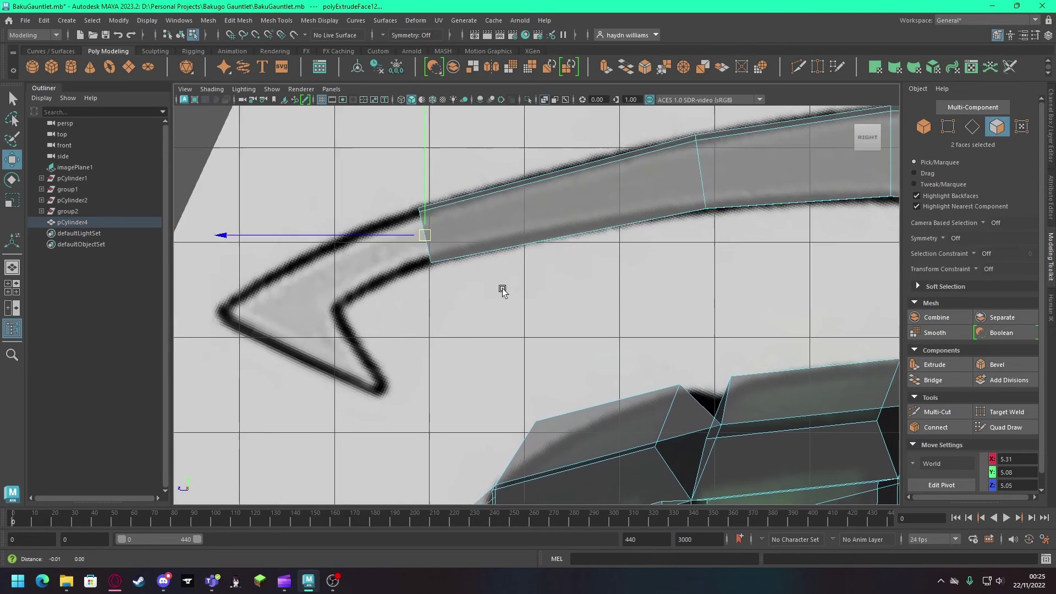
pyautogui.keyDown('shift'); pyautogui.moveTo(573, 234); pyautogui.dragTo(477, 267); pyautogui.keyUp('shift')
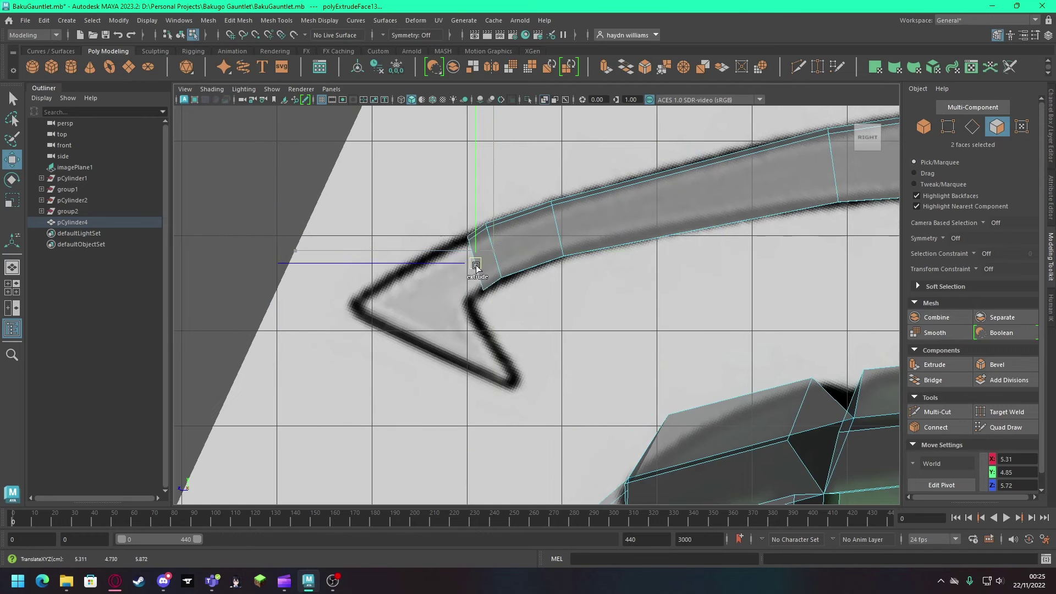
pyautogui.press('e')
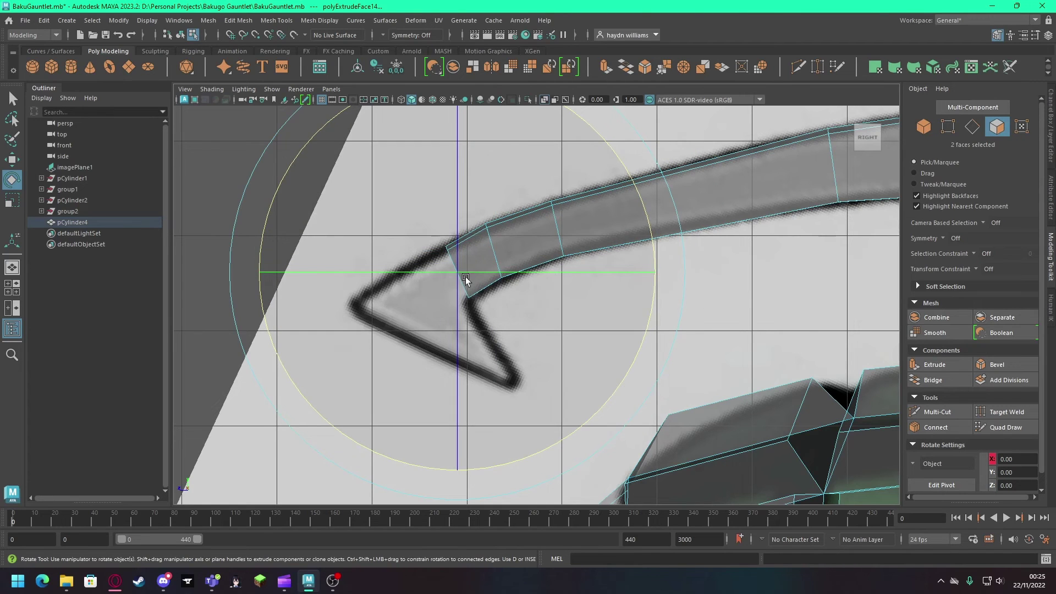
pyautogui.press('w')
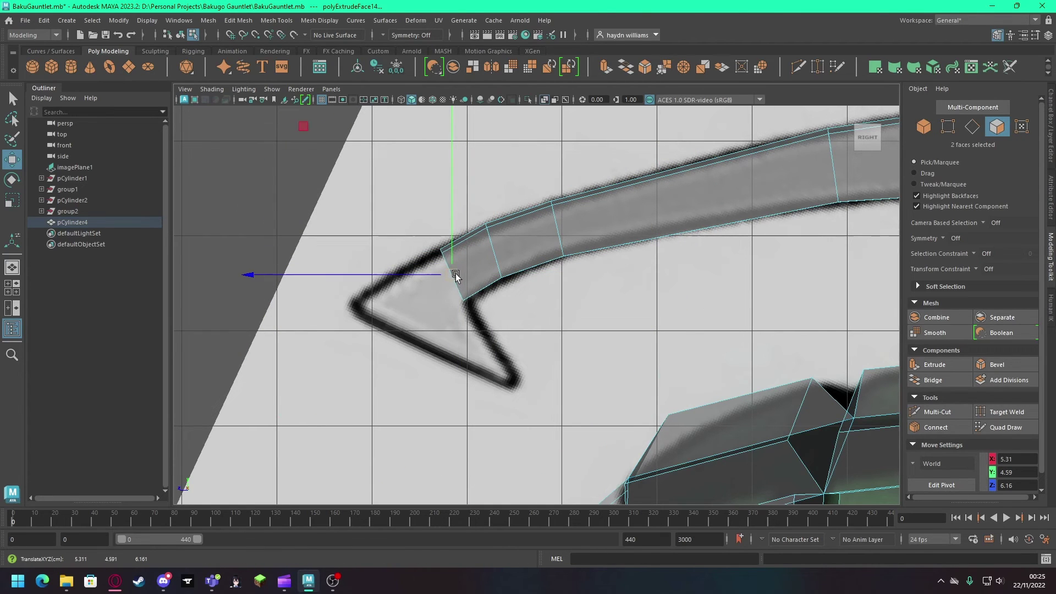
pyautogui.keyDown('shift'); pyautogui.moveTo(456, 276); pyautogui.dragTo(383, 313); pyautogui.keyUp('shift')
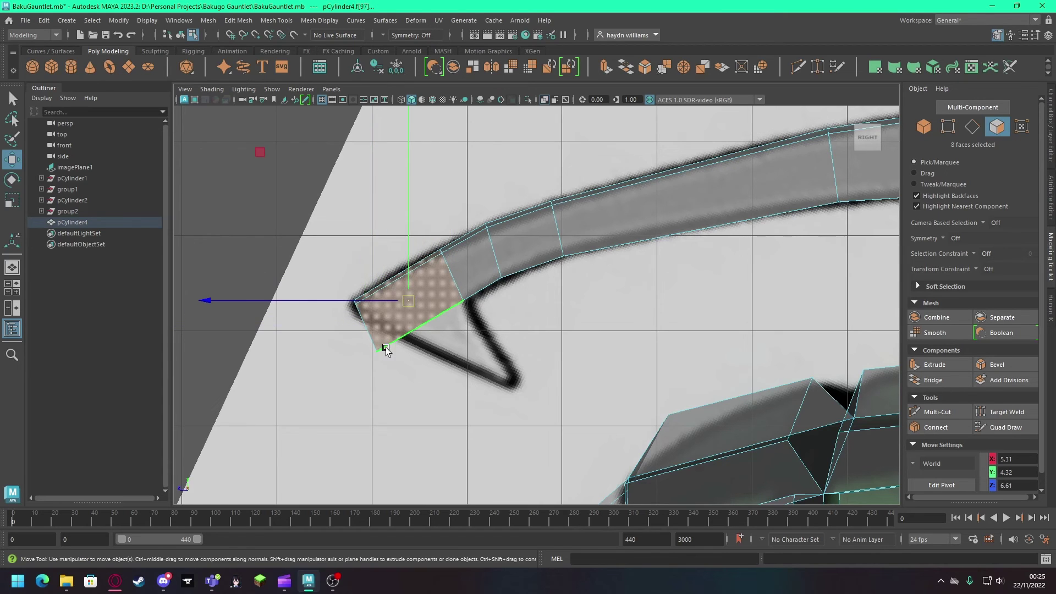
# Step: Pull the hook end's bottom vertices out into the barb's point
pyautogui.press('F9')
pyautogui.moveTo(380, 330)
pyautogui.mouseDown()
pyautogui.moveTo(357, 330)
pyautogui.moveTo(514, 382)
pyautogui.mouseUp()
pyautogui.press('space')
pyautogui.moveTo(773, 200)
pyautogui.keyDown('alt'); pyautogui.mouseDown()
pyautogui.moveTo(490, 316)
pyautogui.moveTo(696, 347)
pyautogui.moveTo(607, 253)
pyautogui.mouseUp(); pyautogui.keyUp('alt')
# Step: Select the hook faces and scale them slightly thinner
pyautogui.hotkey('ctrl', 'F11')
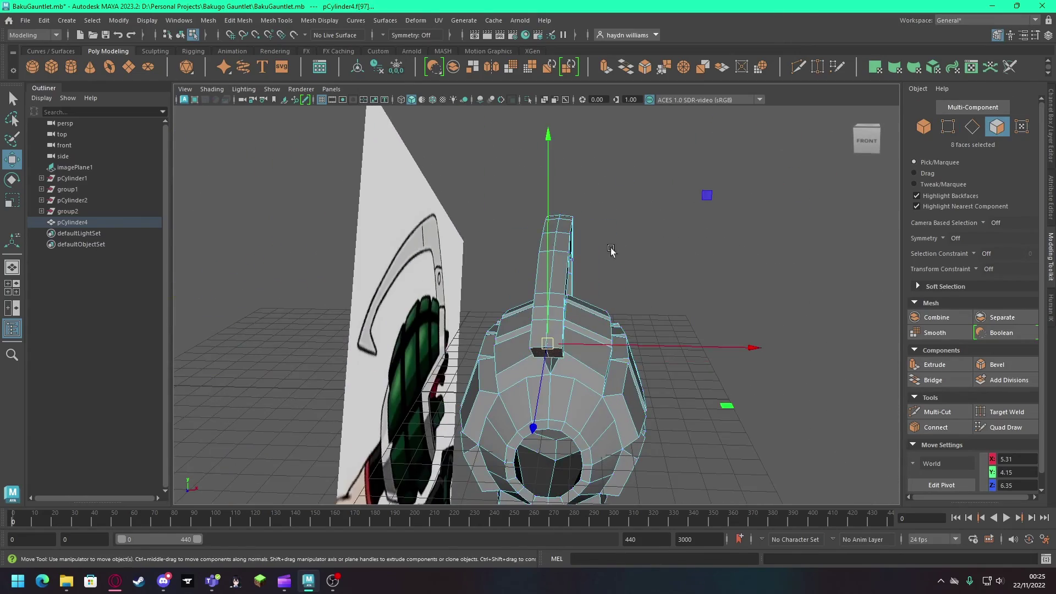
pyautogui.press('space')
pyautogui.press('space')
pyautogui.moveTo(719, 308); pyautogui.dragTo(697, 299)
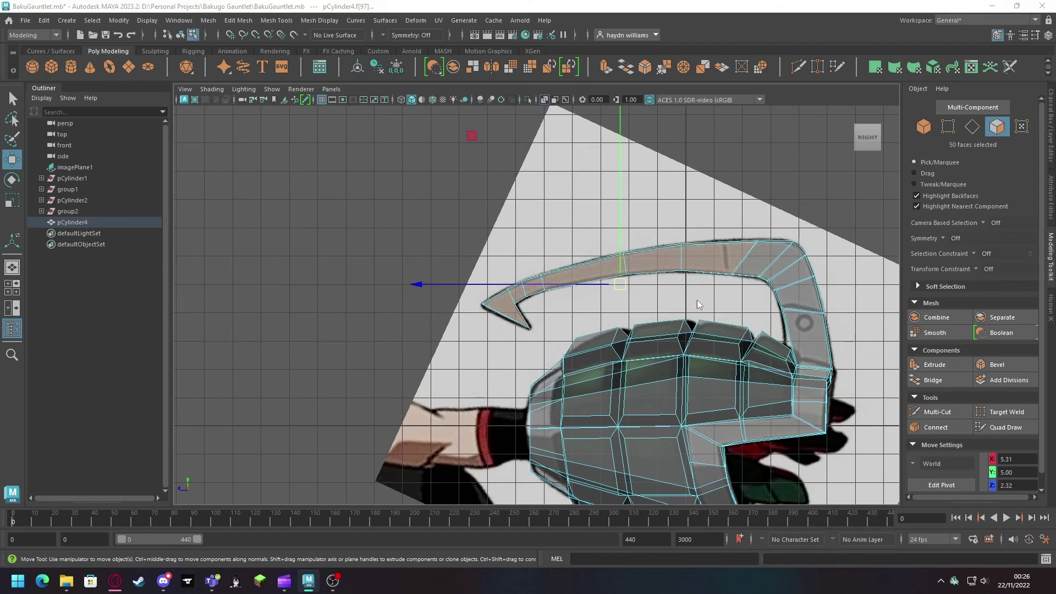
pyautogui.press('space')
pyautogui.press('space')
pyautogui.press('r')
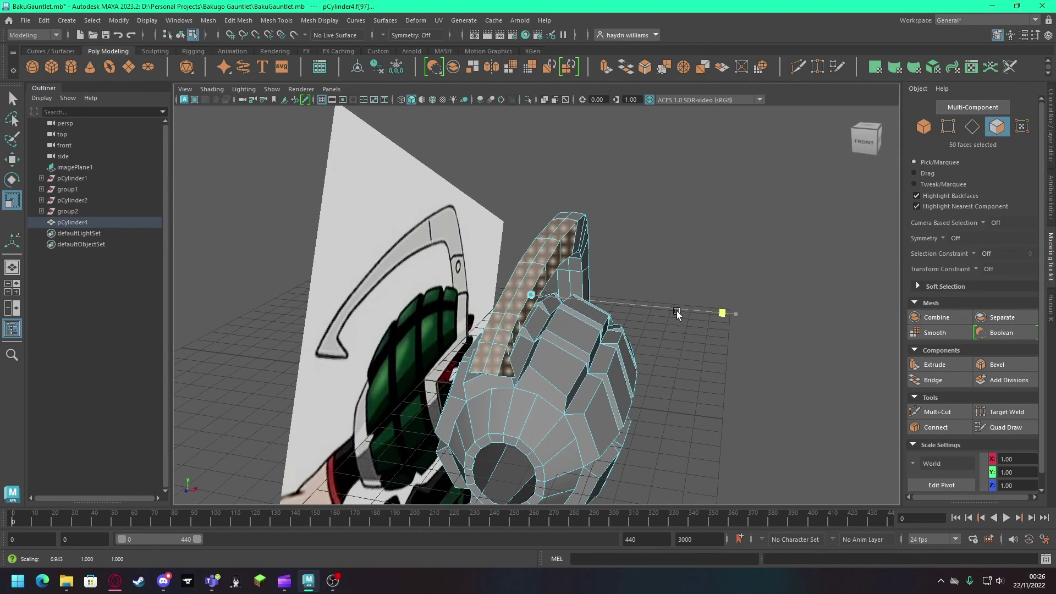
pyautogui.press('space')
pyautogui.press('space')
pyautogui.moveTo(458, 279); pyautogui.dragTo(517, 342)
pyautogui.press('space')
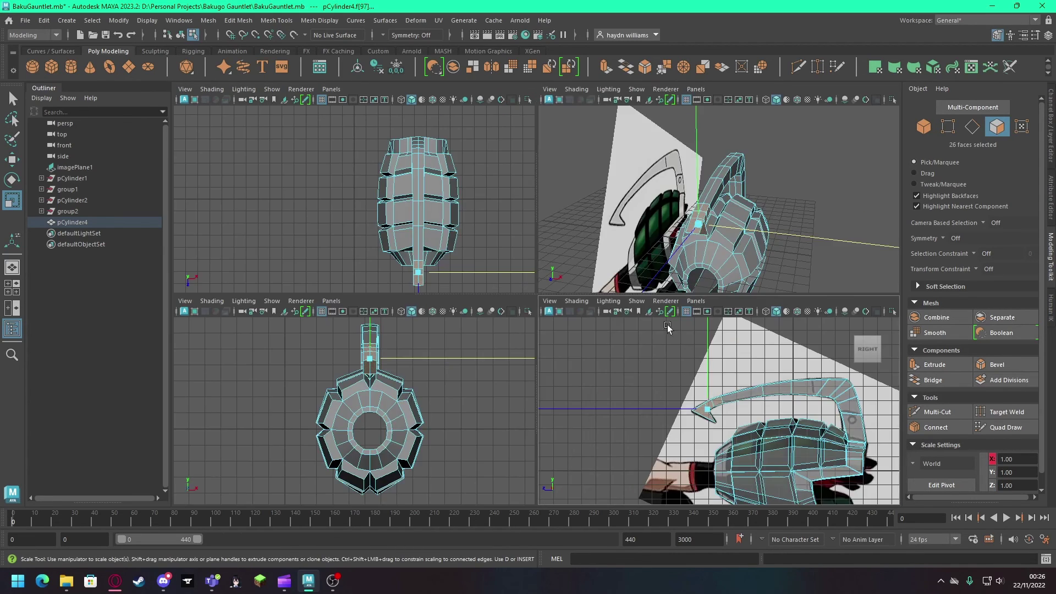
pyautogui.moveTo(752, 231)
pyautogui.mouseDown()
pyautogui.moveTo(608, 375)
pyautogui.moveTo(517, 374)
pyautogui.moveTo(533, 390)
pyautogui.mouseUp()
pyautogui.press('space')
pyautogui.press('w')
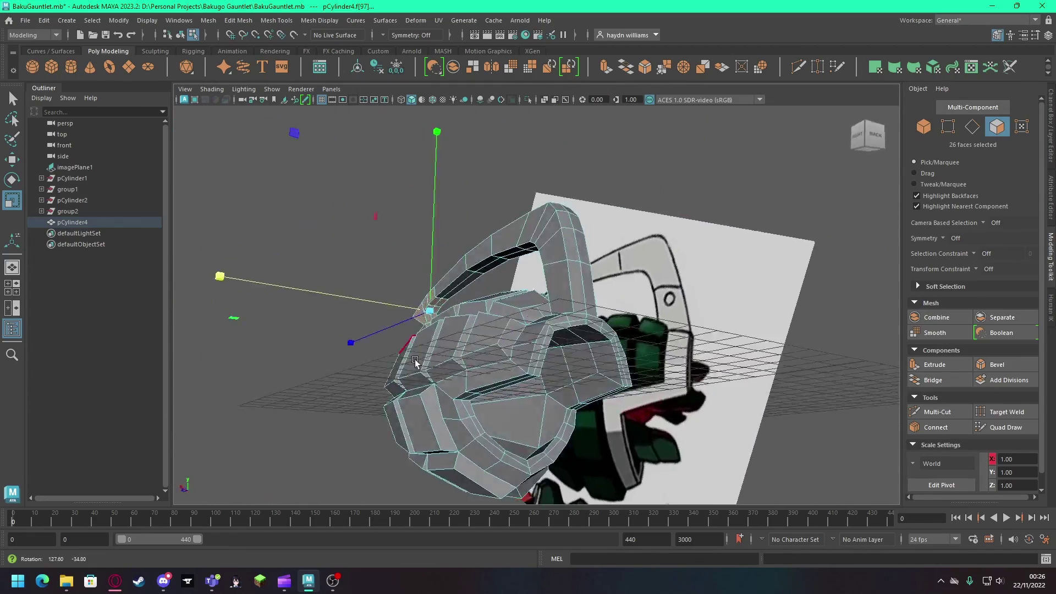